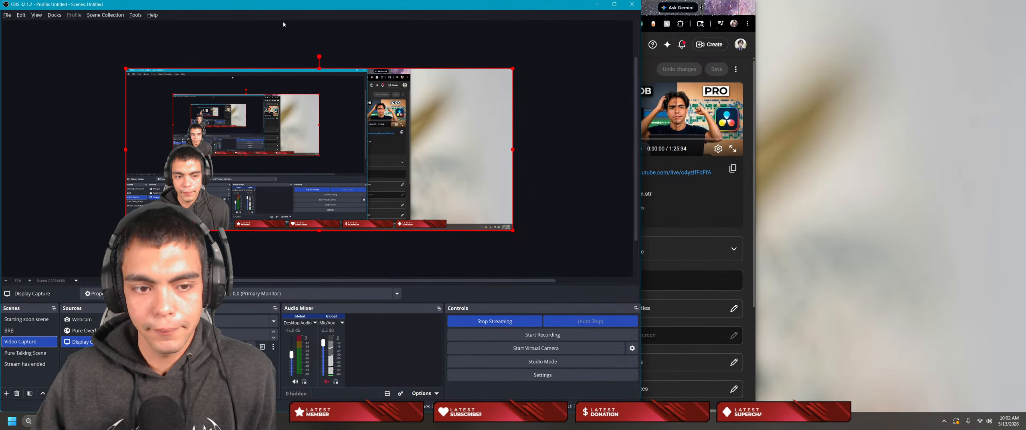
Step: Switch to the browser and play the "Introduction to DaVinci Resolve - [Full Course] for Beginners (2026)" video
key("alt+Tab")
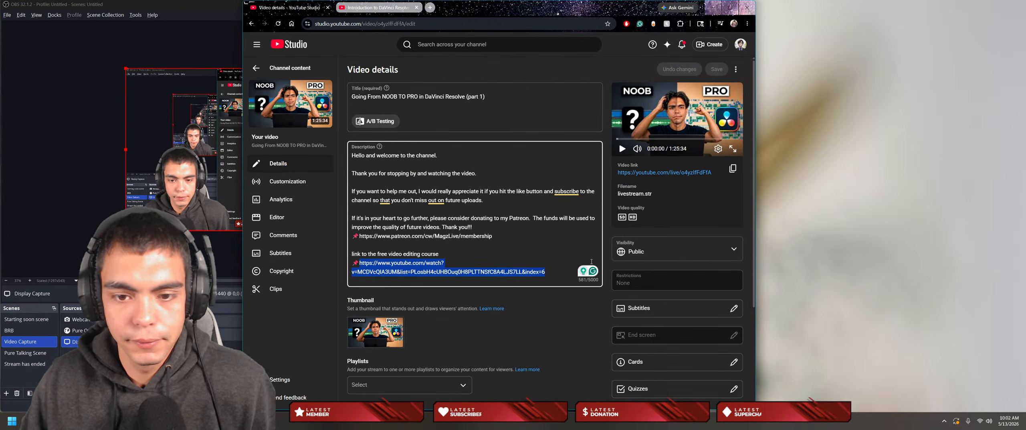
left_click(364, 7)
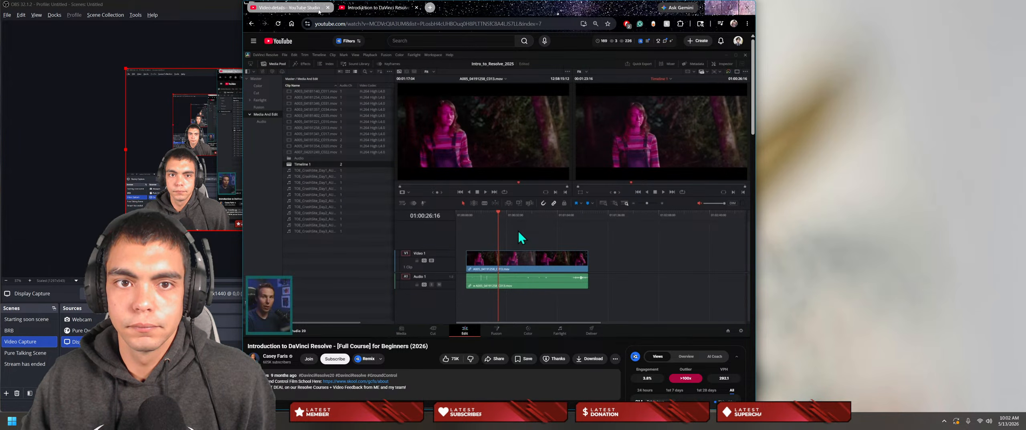
left_click(489, 273)
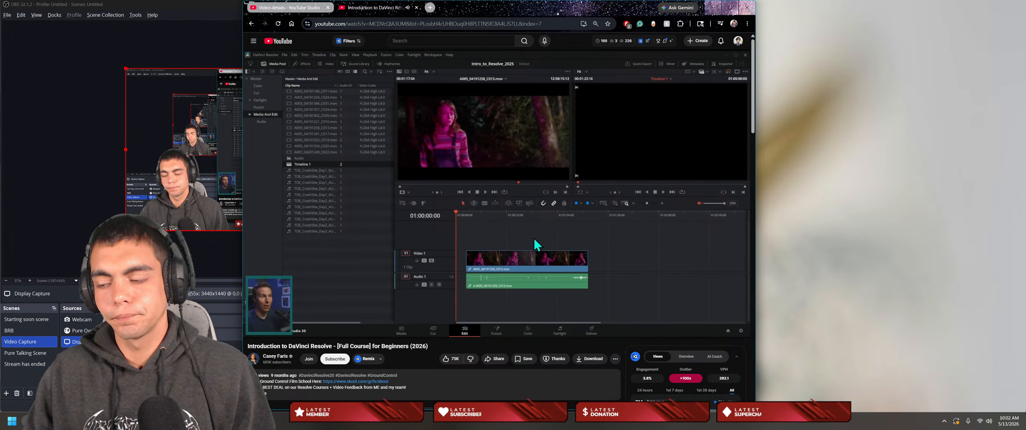
Step: Launch DaVinci Resolve, clearing OBS out of the way, and snap the course video's browser window to the right half of the screen
key("super+Down")
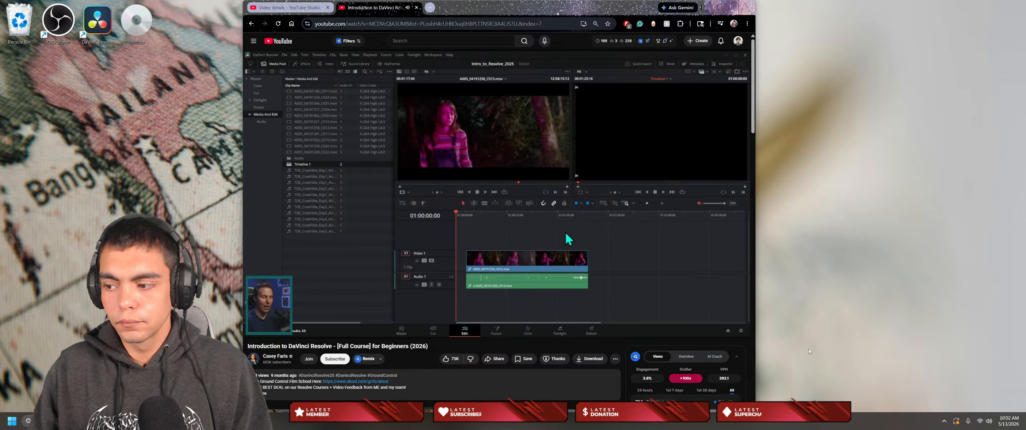
double_click(90, 24)
key("alt+Tab")
left_click_drag(514, 9, 1024, 45)
left_click(813, 13)
left_click_drag(813, 12, 1025, 131)
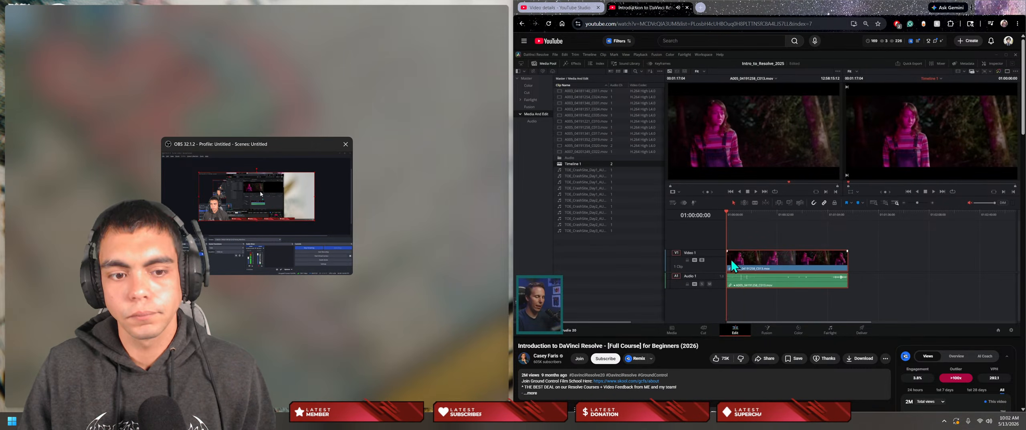
left_click(257, 254)
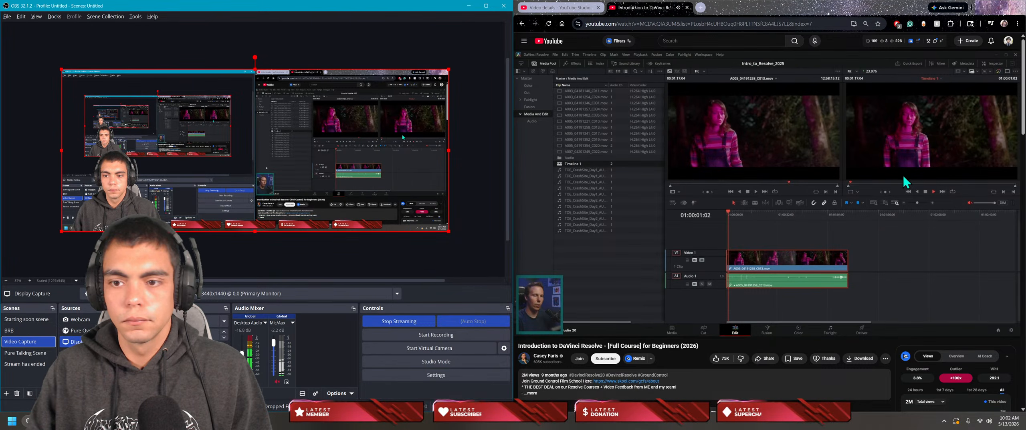
left_click(500, 7)
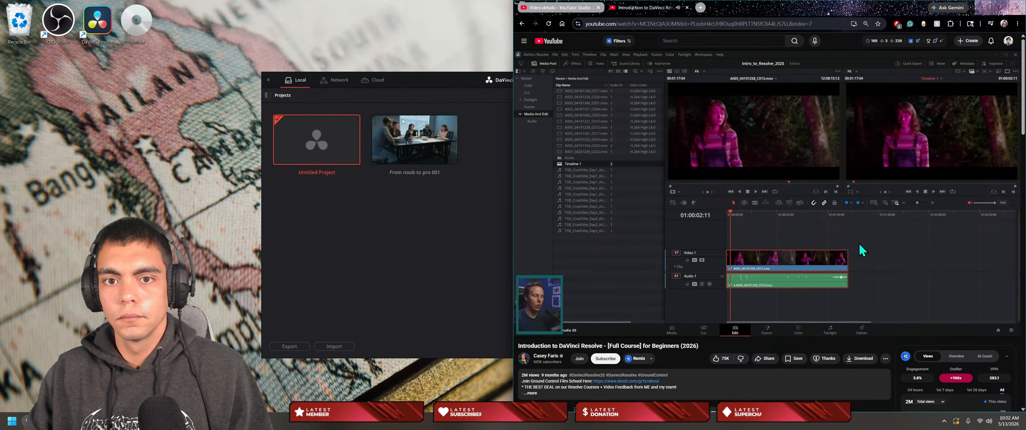
Step: Open the project "From noob to pro 001" and snap its window to the left half of the screen
left_click(296, 101)
left_click_drag(296, 102, 407, 46)
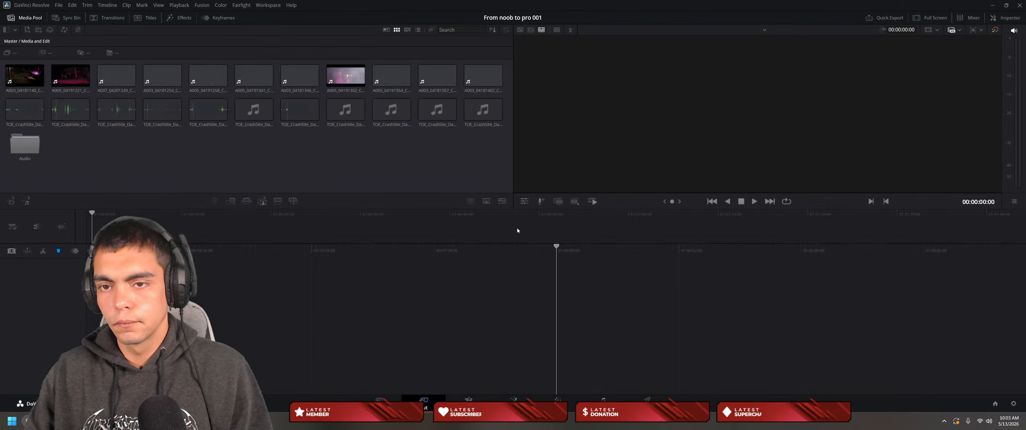
left_click_drag(501, 6, 1, 266)
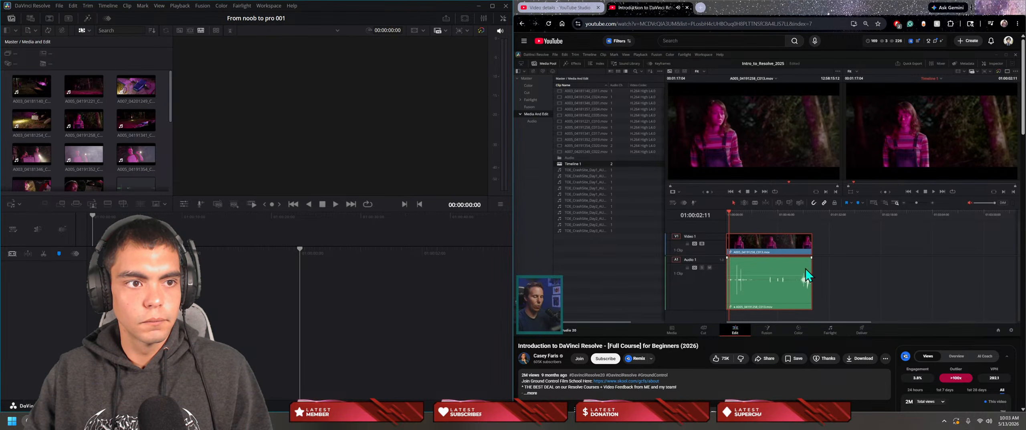
Step: Switch the Media Pool to List View and pause the course video
left_click(84, 30)
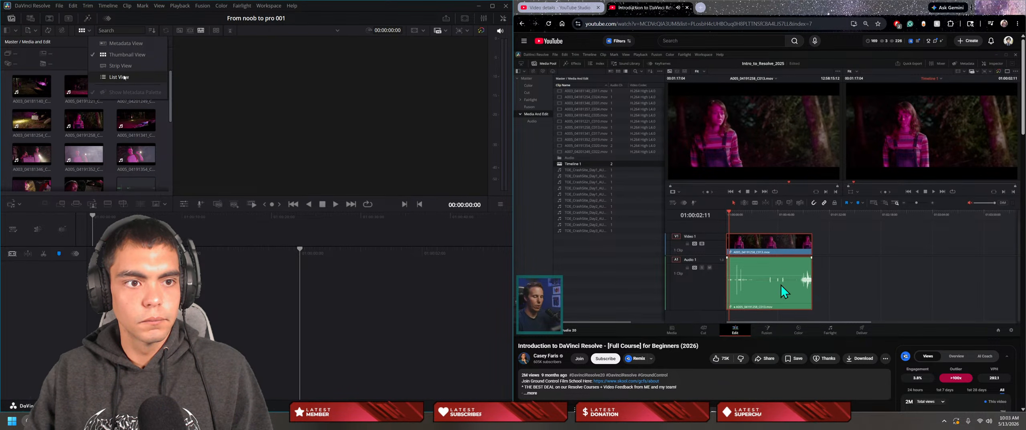
left_click(121, 77)
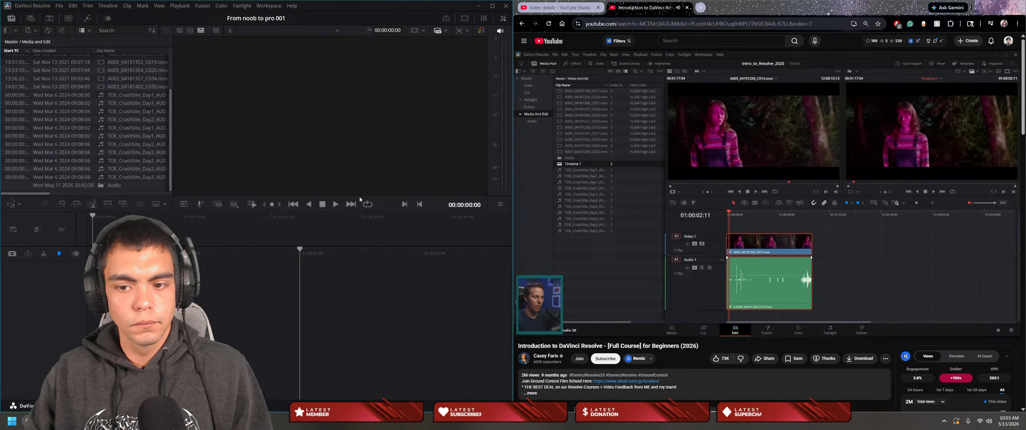
left_click(678, 192)
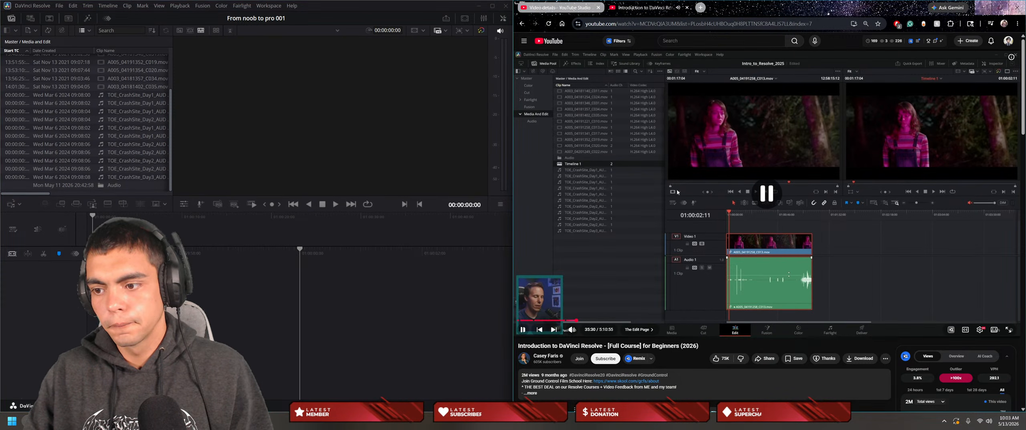
Step: Maximize the project window, narrow the Media Pool to about a quarter of its width, and sort the clips by Clip Name
left_click(493, 5)
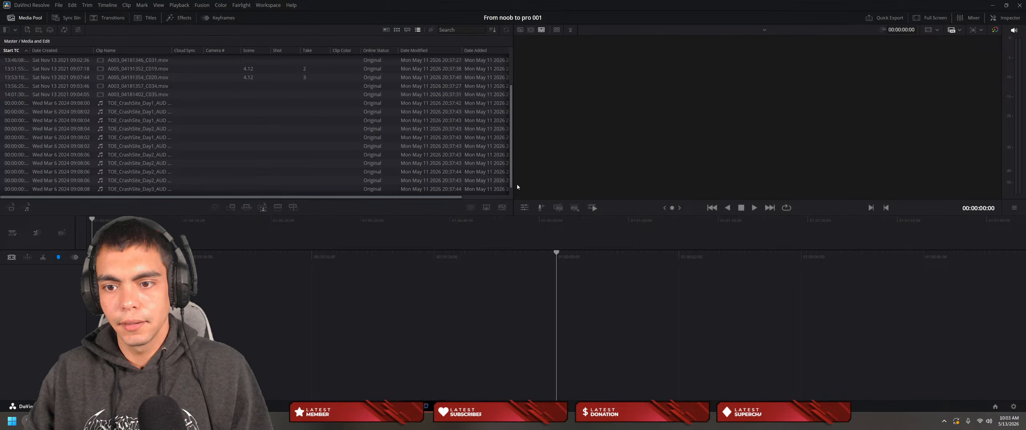
left_click_drag(503, 185, 239, 208)
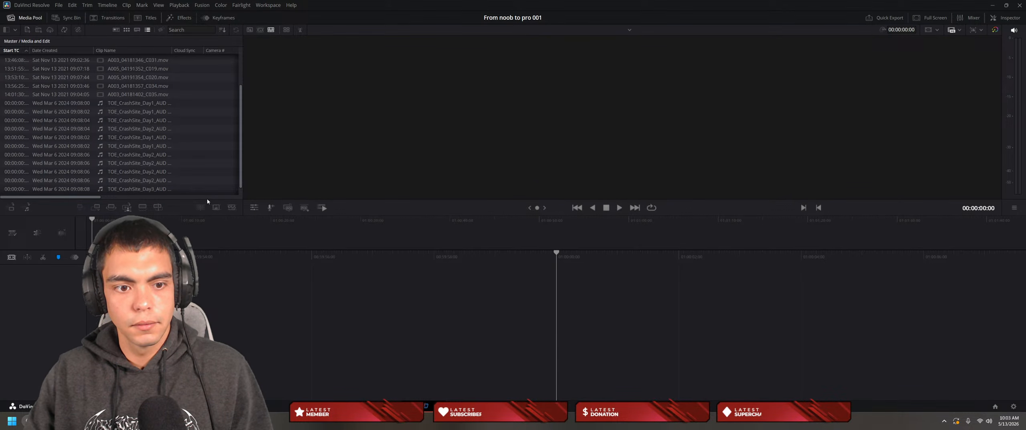
scroll(141, 132, "up", 2)
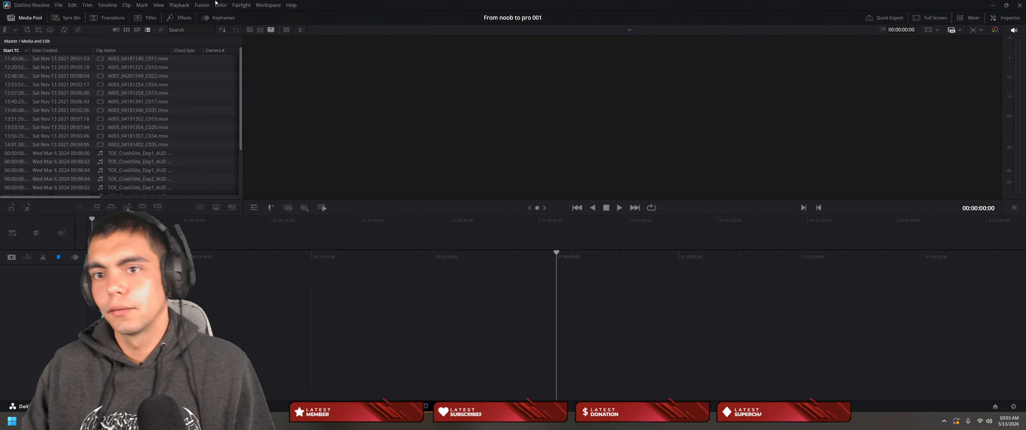
left_click_drag(242, 122, 274, 121)
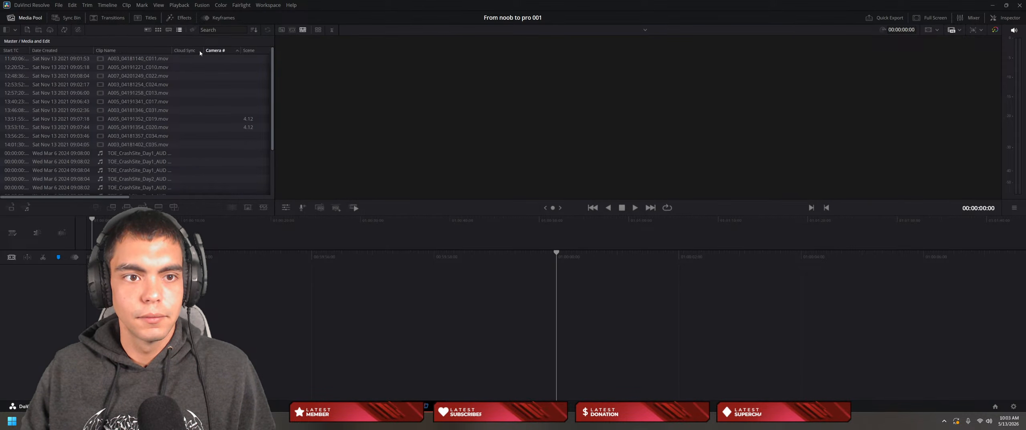
left_click(122, 50)
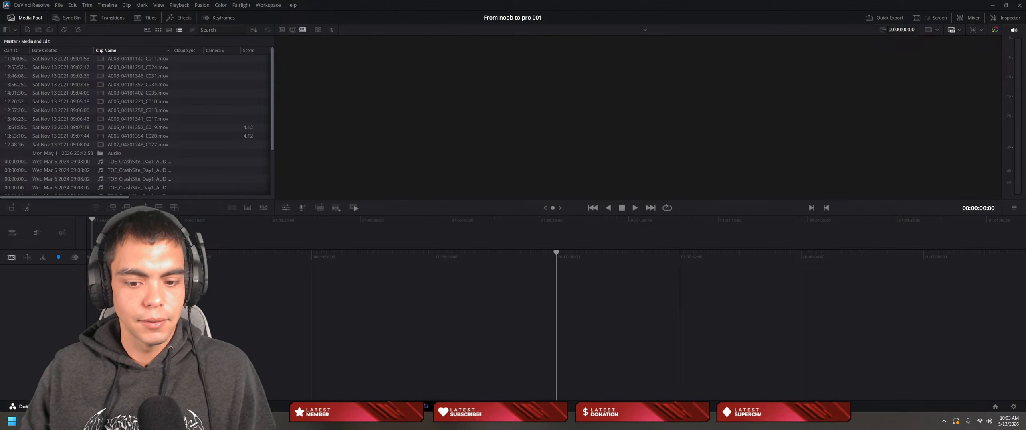
Step: Show the Media and Edit bin's clips as a list on the Media page
left_click(382, 406)
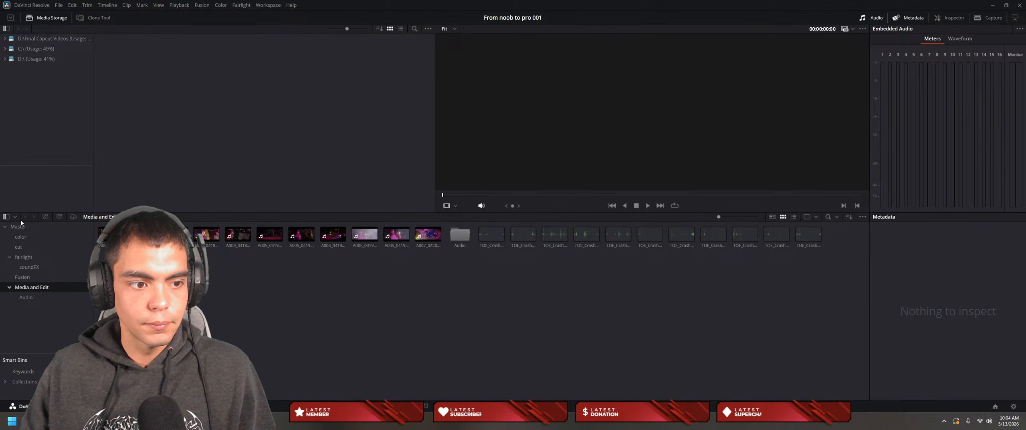
left_click(793, 217)
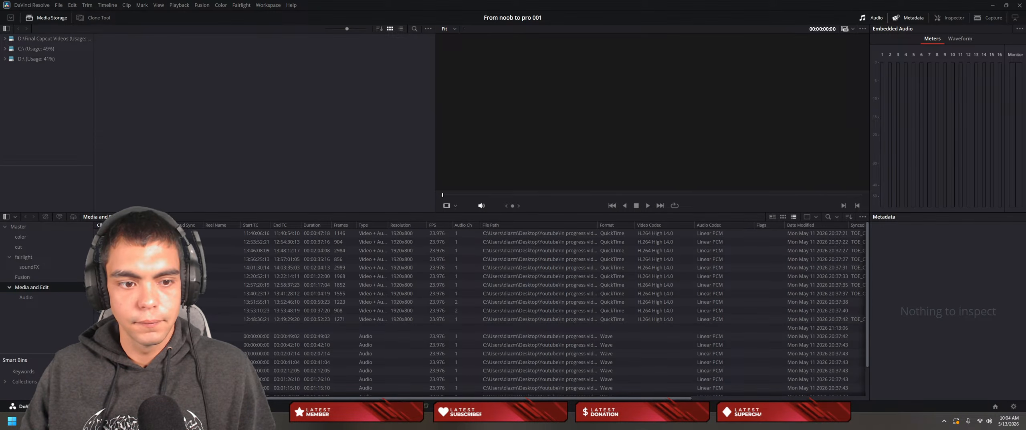
Step: Customize the bin's list columns by deselecting all Default Fields
left_click(212, 233)
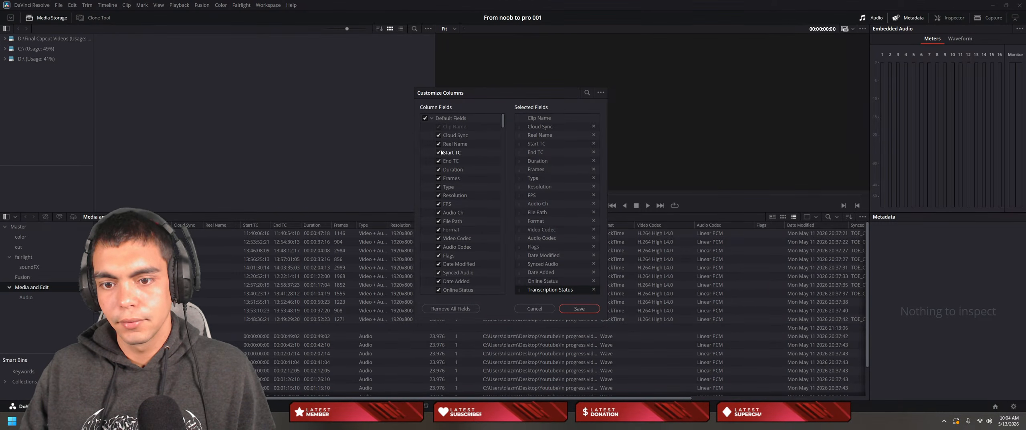
left_click(426, 118)
scroll(449, 160, "down", 10)
scroll(461, 180, "down", 10)
scroll(457, 180, "up", 15)
left_click_drag(505, 218, 507, 137)
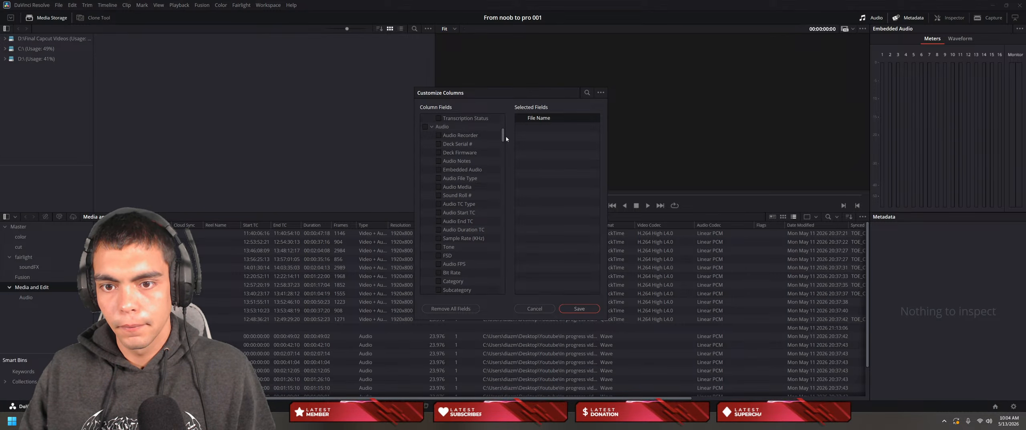
Step: Add Synced Audio, Clip Name and Duration to the selected column fields
scroll(502, 143, "up", 5)
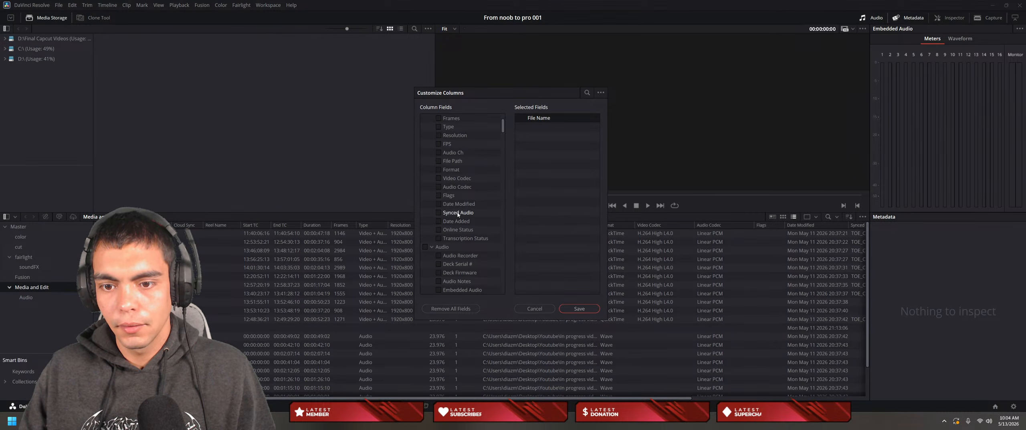
left_click(438, 212)
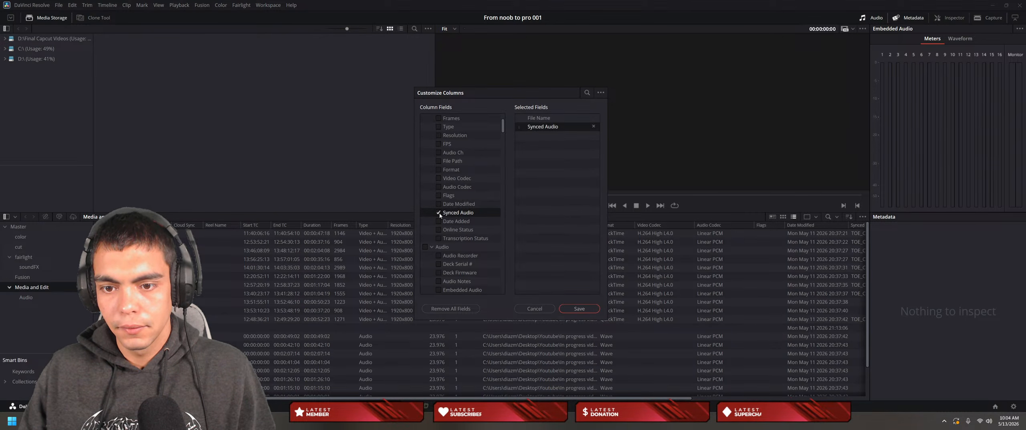
scroll(451, 192, "up", 3)
left_click(439, 127)
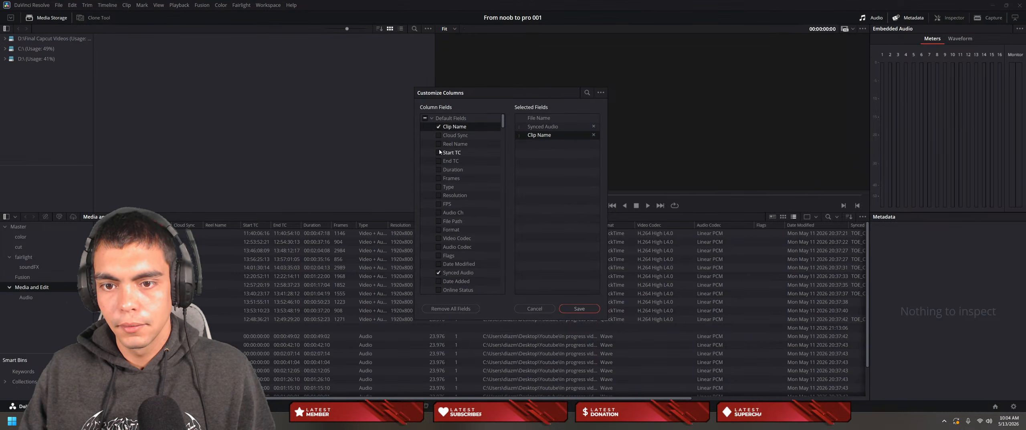
left_click(438, 169)
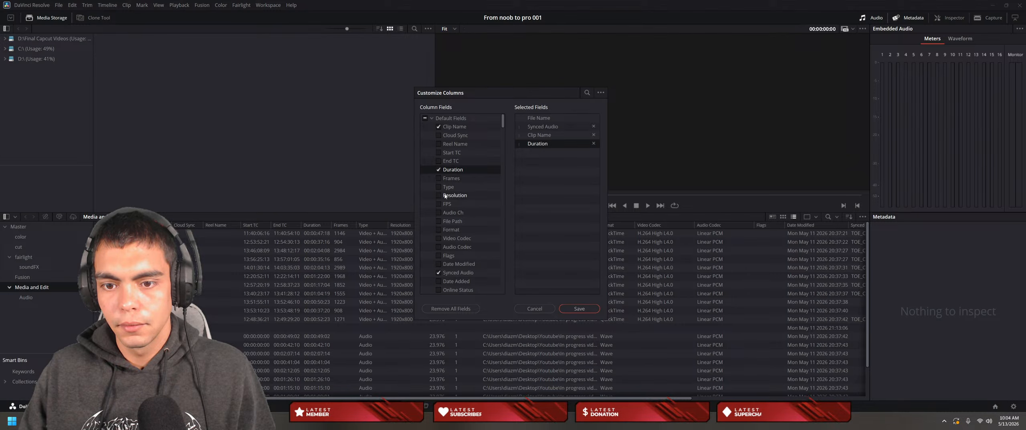
Step: Examine the available column fields from Default Fields through Audio, audio tracks, camera and clip detail groups
scroll(478, 226, "down", 5)
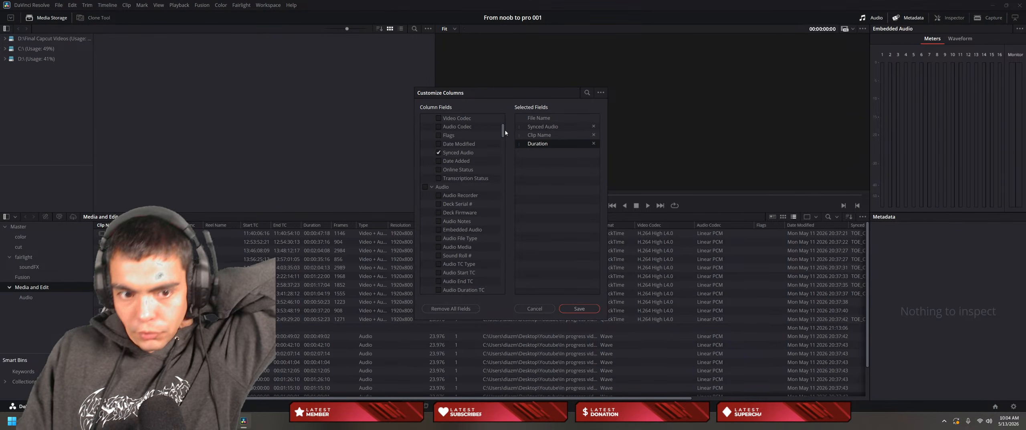
left_click_drag(503, 131, 501, 135)
scroll(501, 135, "down", 10)
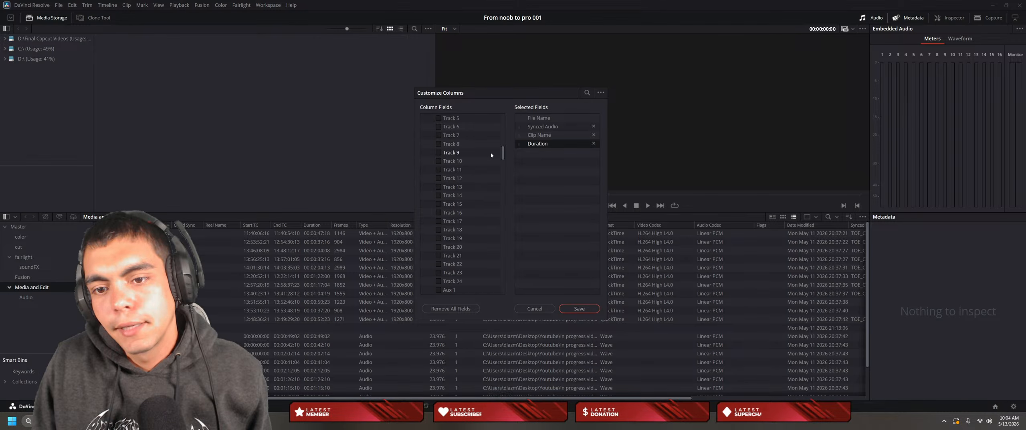
scroll(491, 153, "up", 10)
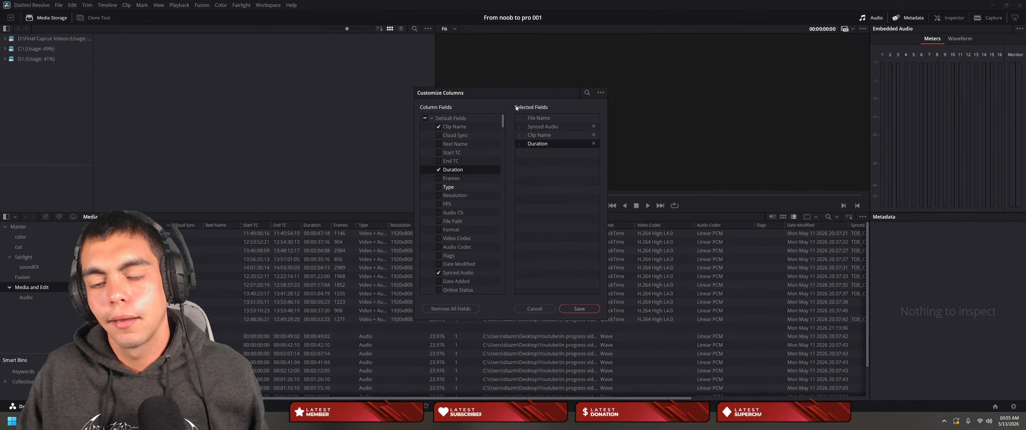
scroll(505, 120, "down", 5)
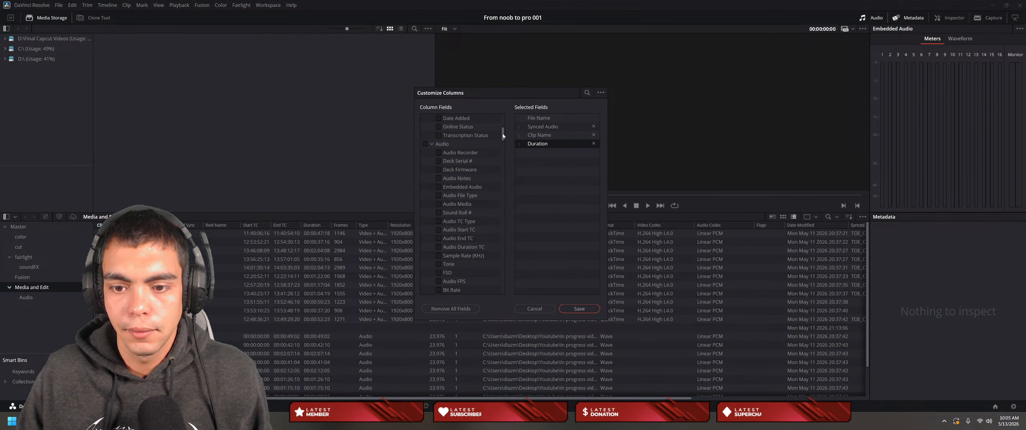
left_click_drag(503, 136, 503, 136)
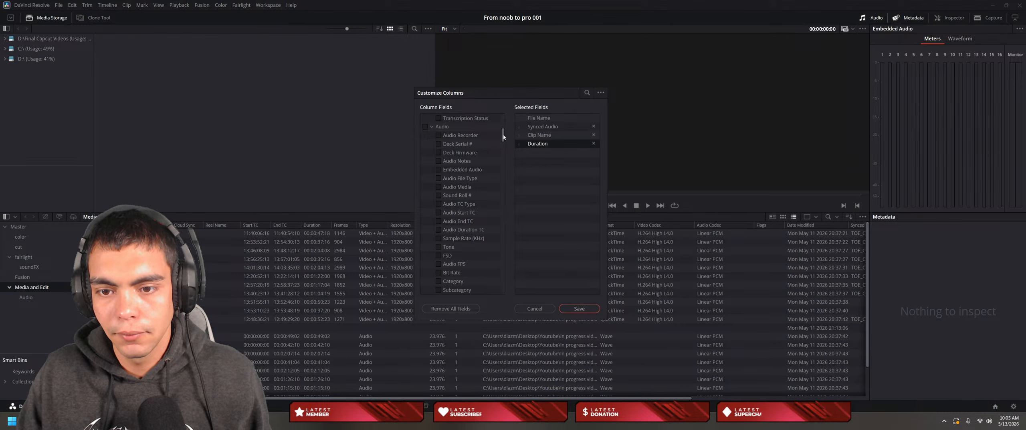
left_click_drag(503, 137, 505, 183)
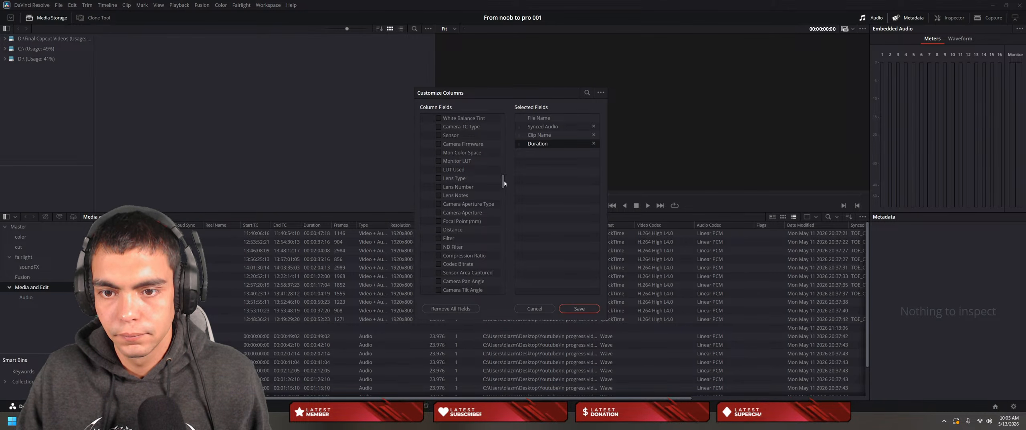
scroll(489, 181, "down", 8)
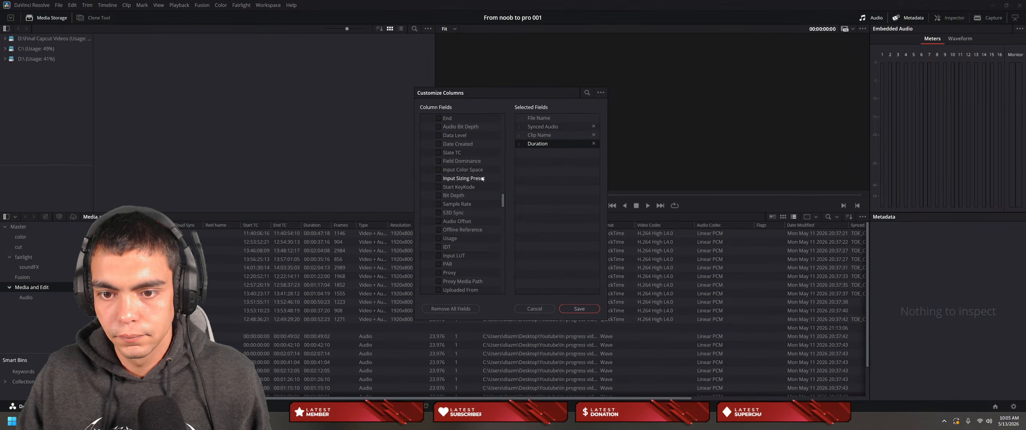
left_click_drag(504, 200, 523, 133)
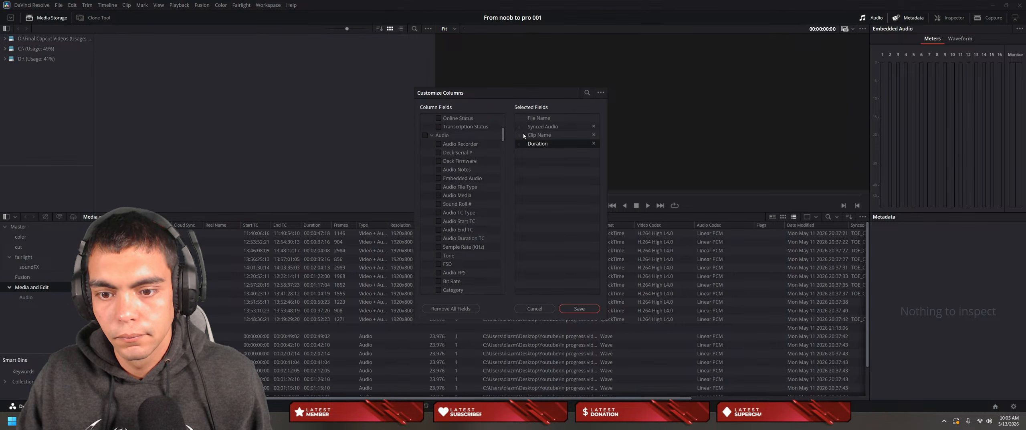
left_click_drag(522, 133, 525, 126)
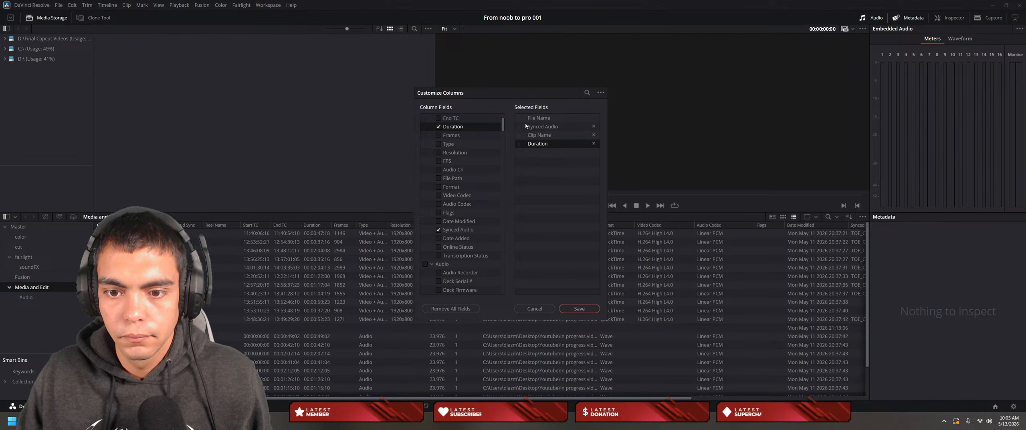
Step: Add Keyword, Shot and Scene from the Shots & Scene group to the selected columns and save the column setup
left_click_drag(526, 126, 518, 249)
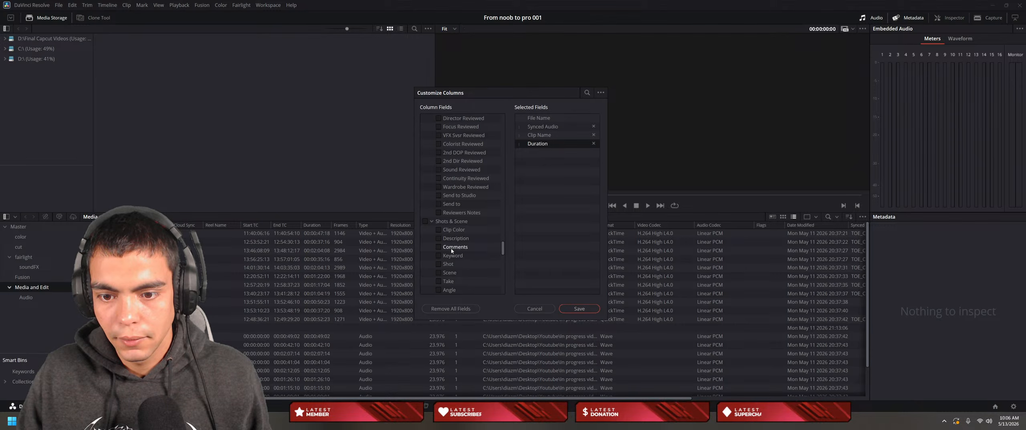
left_click(438, 255)
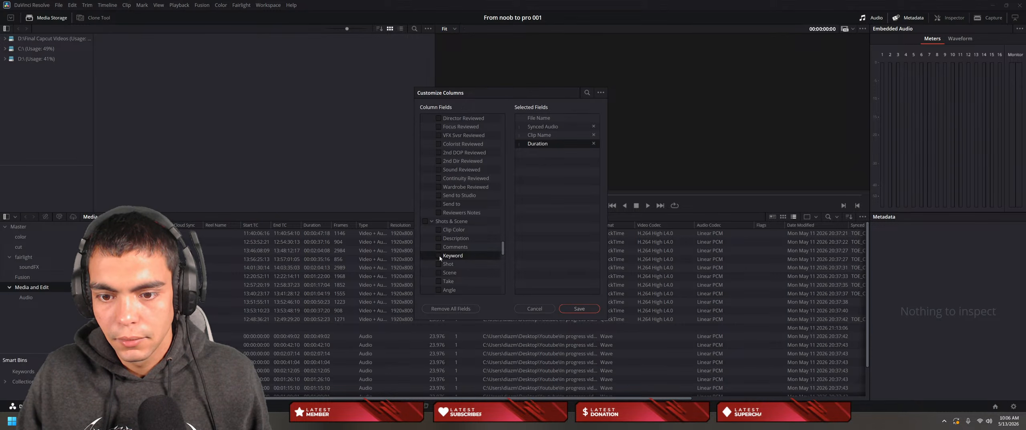
left_click(439, 263)
left_click(438, 273)
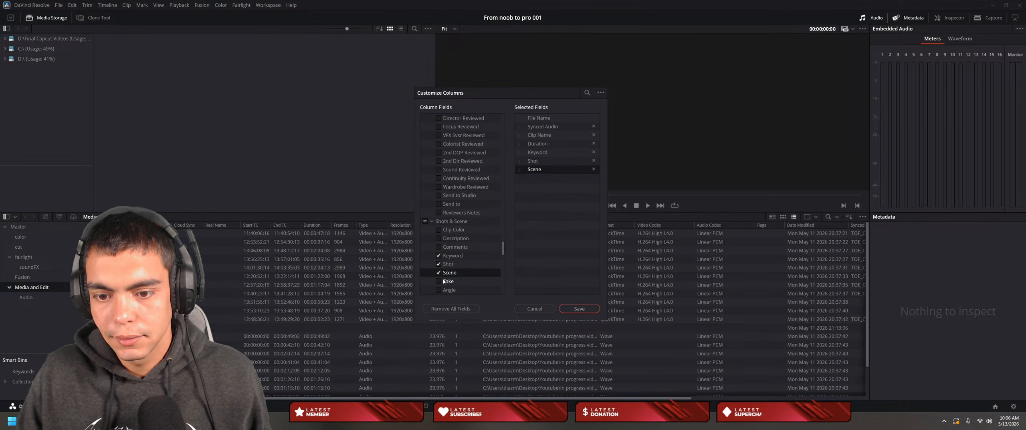
left_click(580, 309)
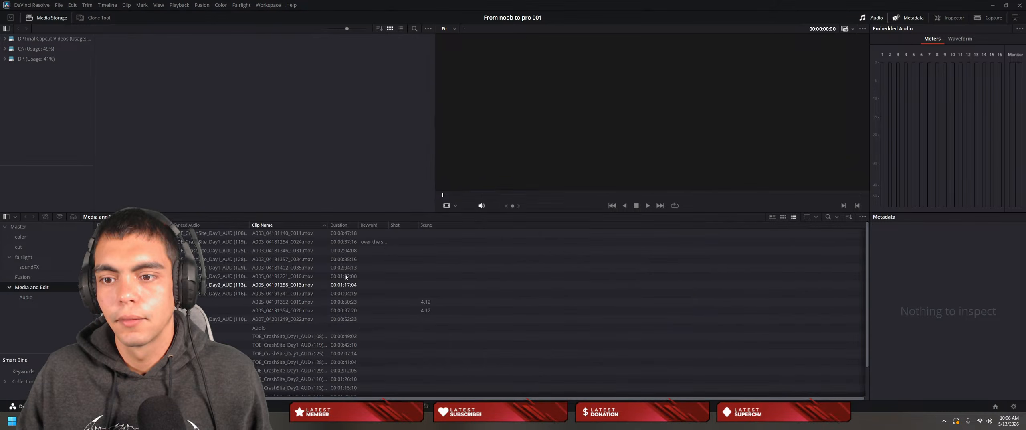
Step: Select clip A003_04181254_C024.mov and look at the embedded audio options and the New Custom Metadata settings without adding a field
left_click(375, 243)
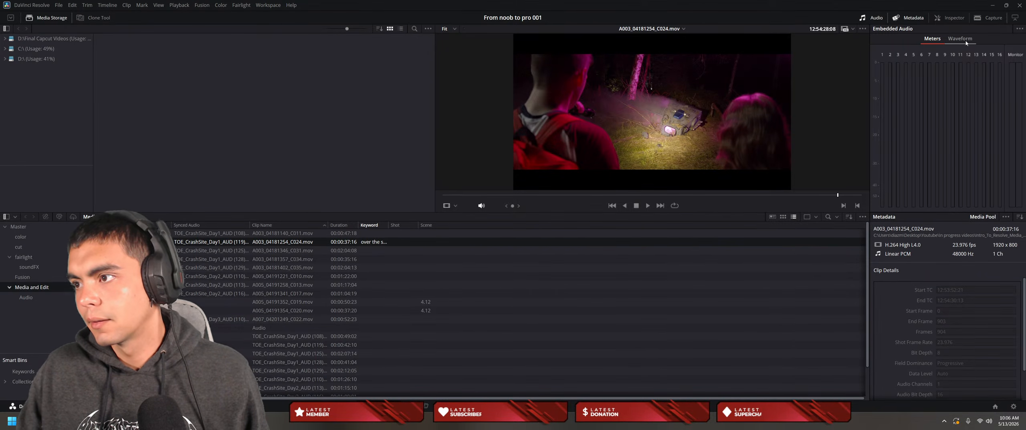
left_click(1018, 28)
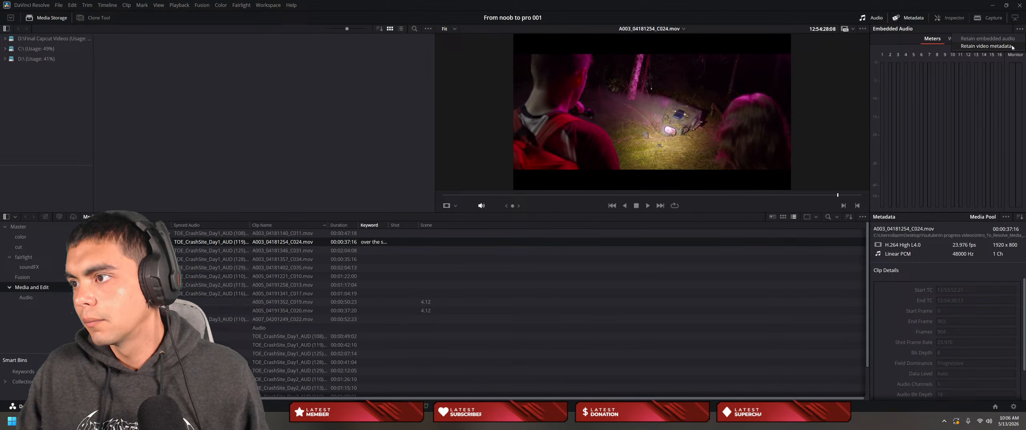
left_click(935, 229)
left_click(1007, 217)
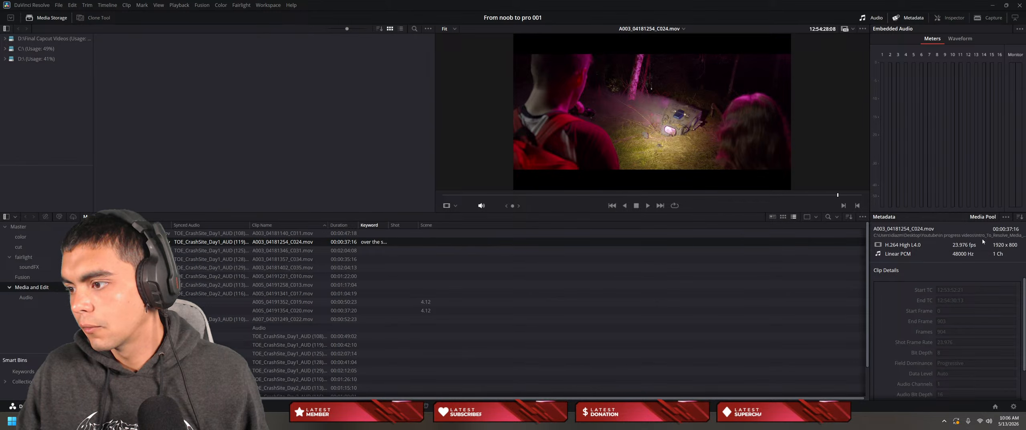
left_click(982, 237)
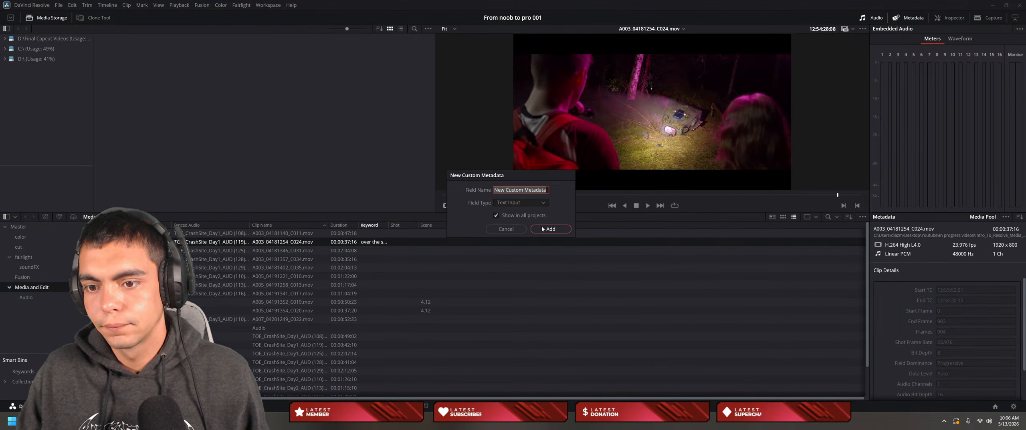
left_click(507, 229)
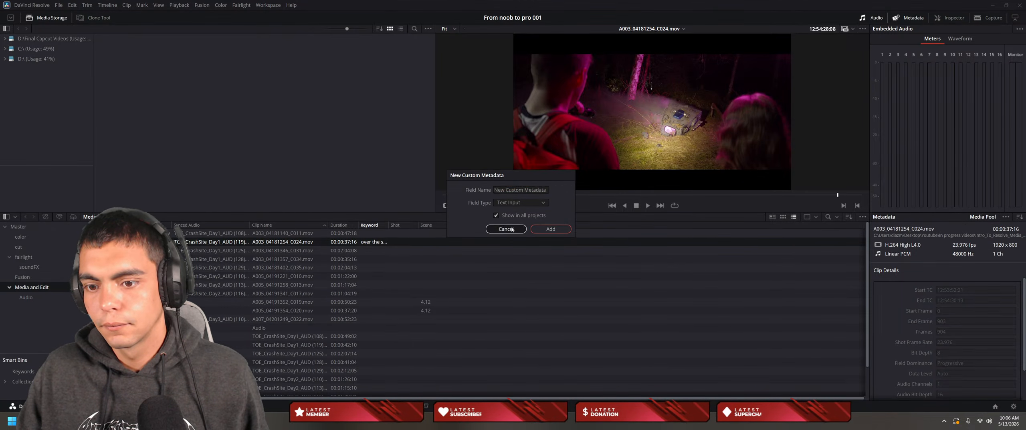
Step: Review the project's custom metadata list in Manage Custom Metadata and close it
left_click(1005, 220)
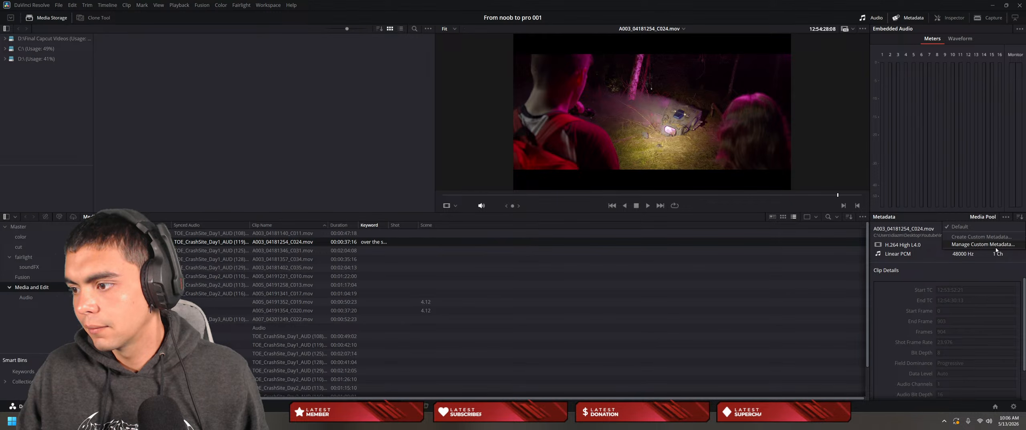
left_click(996, 245)
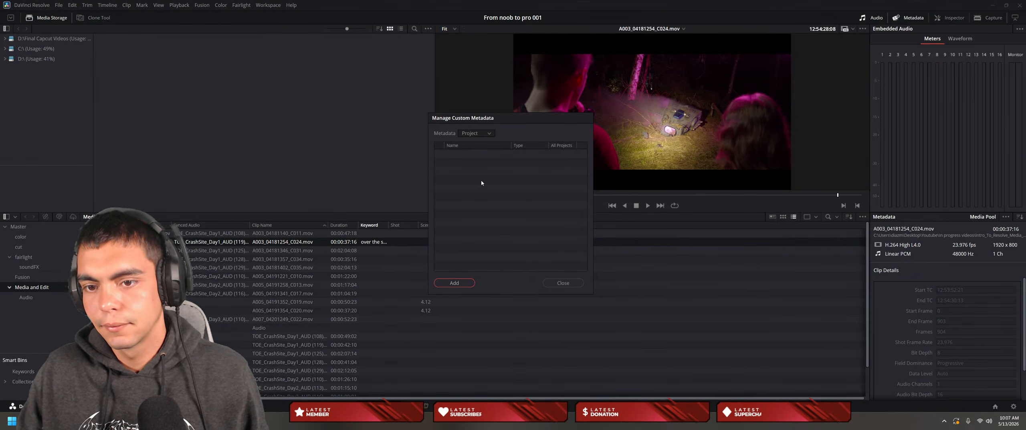
left_click(477, 143)
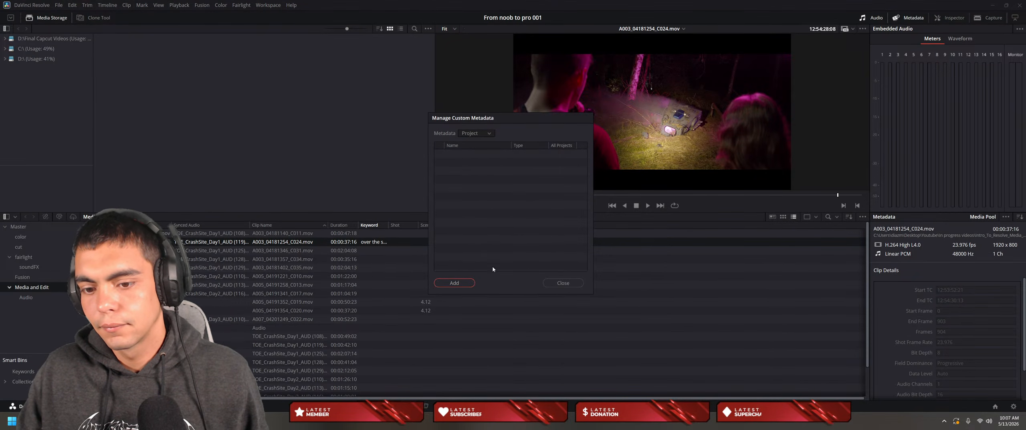
left_click(563, 282)
Step: Show all metadata groups for the selected clip A003_04181254_C024.mov
scroll(924, 320, "down", 2)
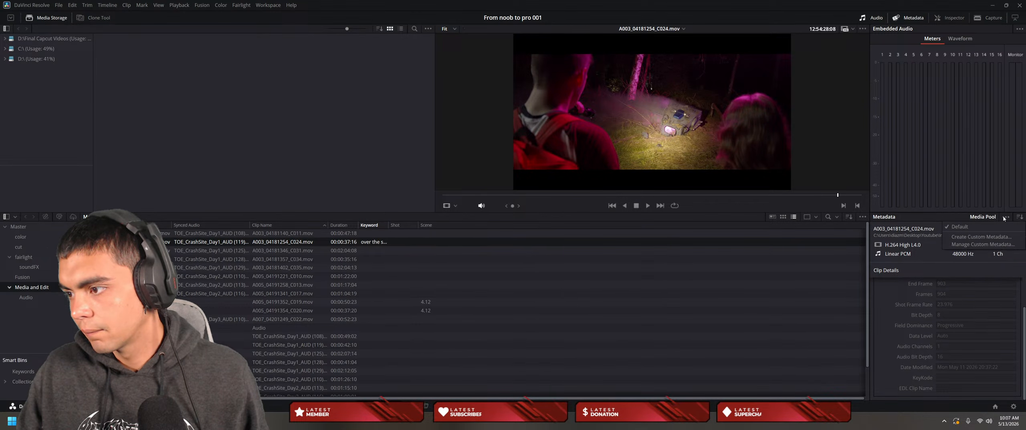
left_click(1020, 218)
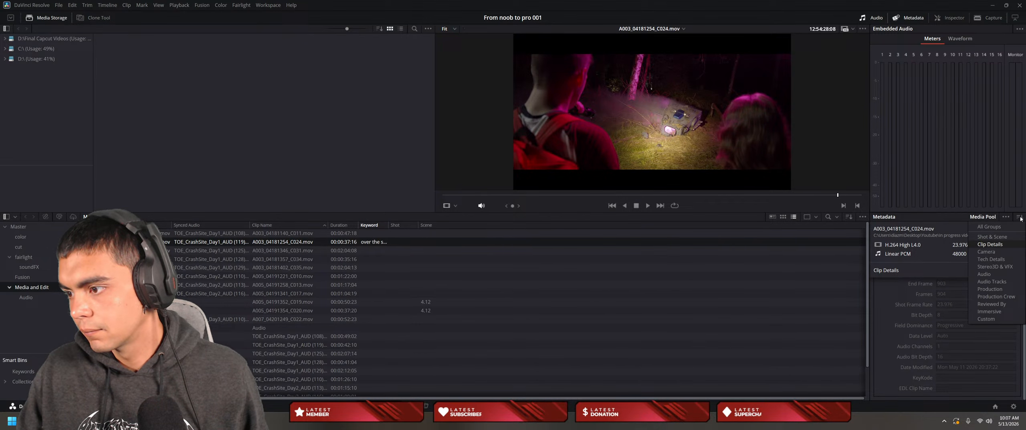
left_click(1002, 226)
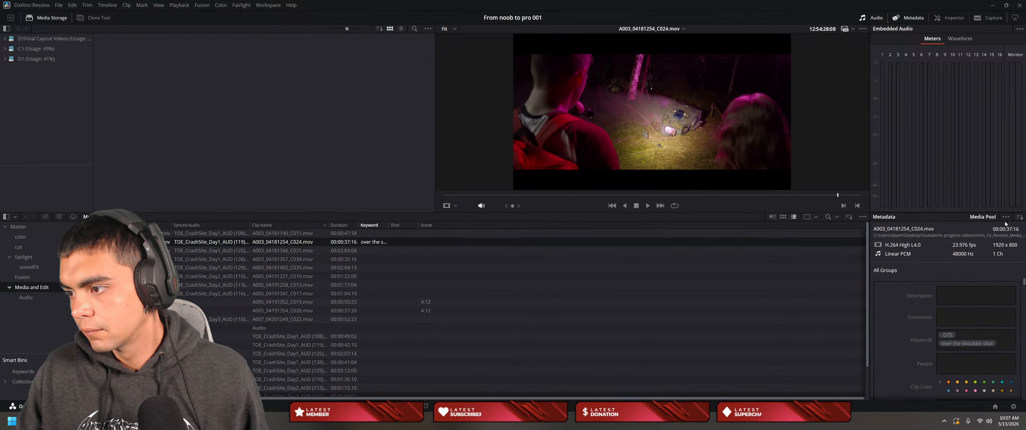
left_click(1005, 218)
left_click(970, 236)
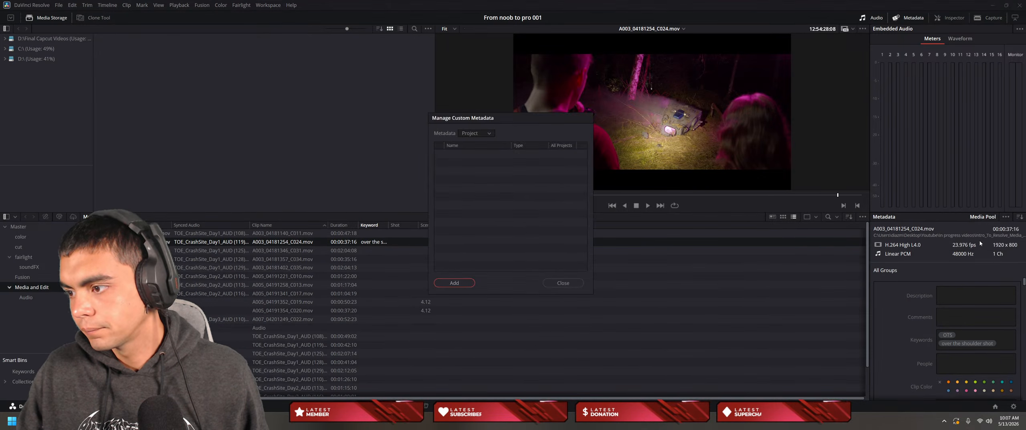
left_click(563, 282)
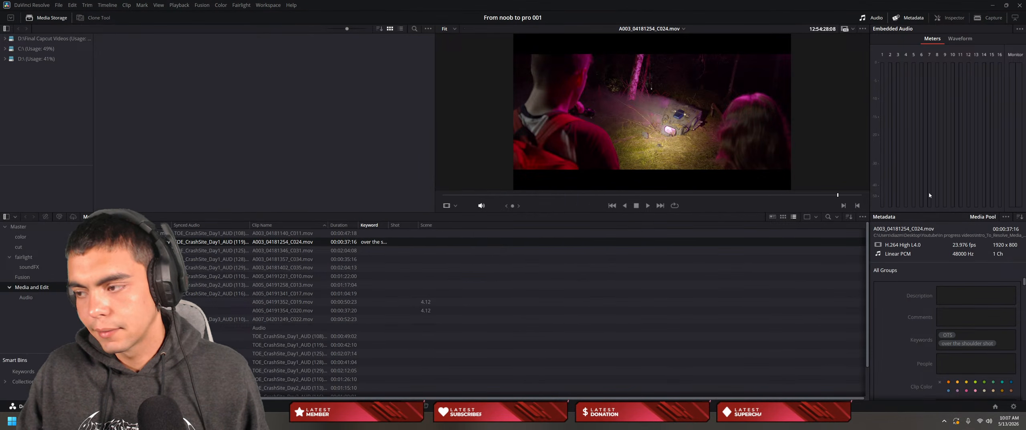
Step: Create a custom metadata field of type Text Input that shows in all projects, editing its default name
left_click(1006, 219)
left_click(984, 239)
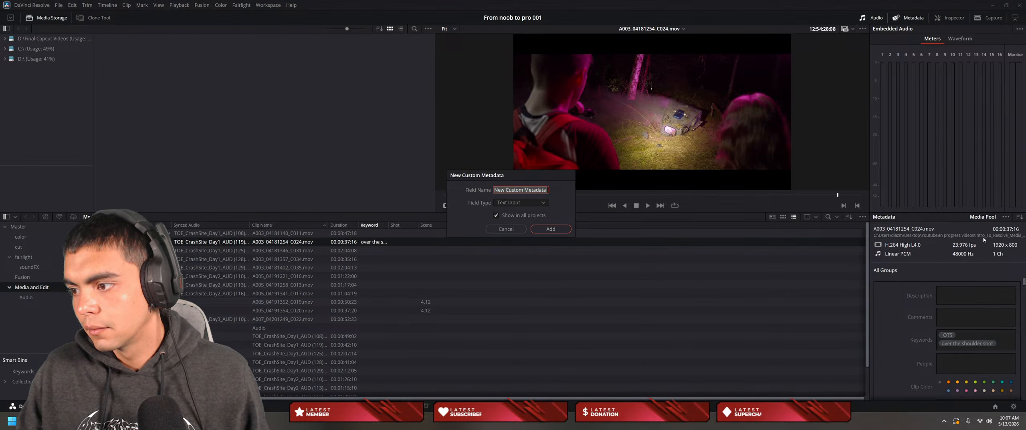
left_click(524, 189)
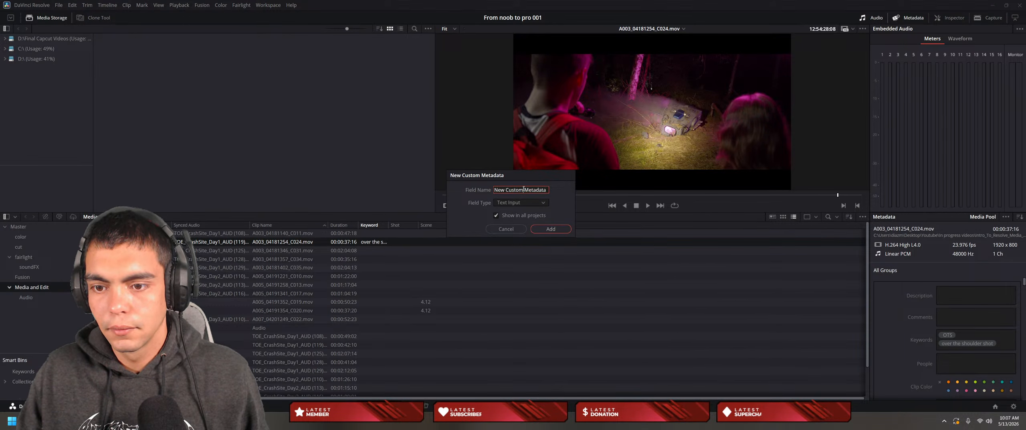
key("BackSpace")
key("BackSpace")
key("BackSpace")
key("BackSpace")
left_click(549, 229)
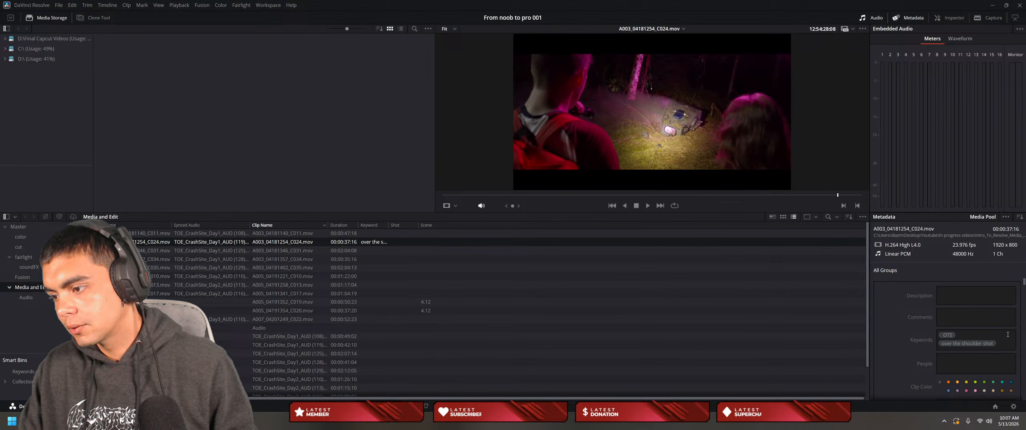
Step: Select clip A005_04191221_C010.mov and look through its metadata fields across all groups
left_click(310, 250)
left_click(312, 259)
left_click(311, 276)
scroll(922, 341, "down", 3)
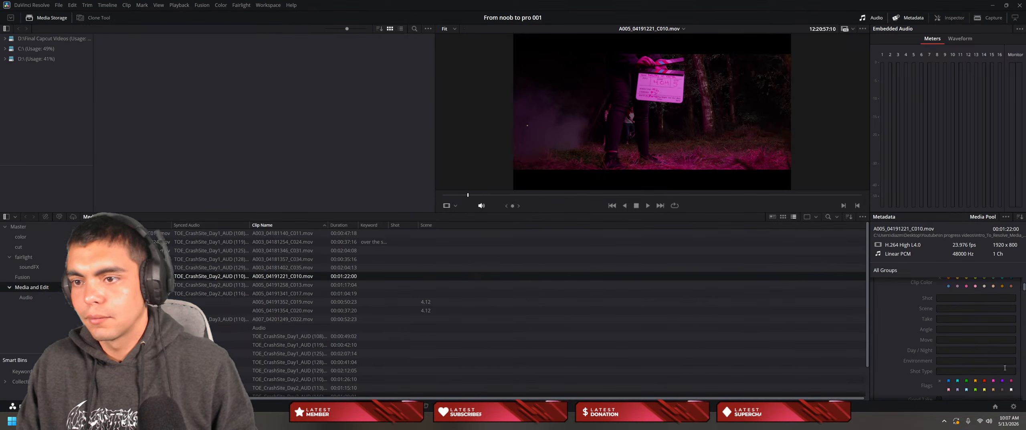
scroll(369, 268, "down", 2)
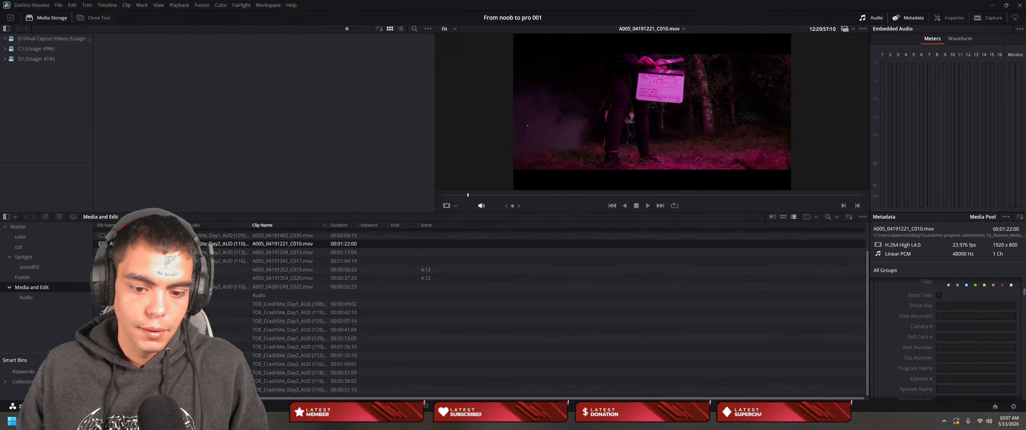
Step: Visit the Cut page, return to the Media page, and go through the Cut page to the Edit page
key("shift+3")
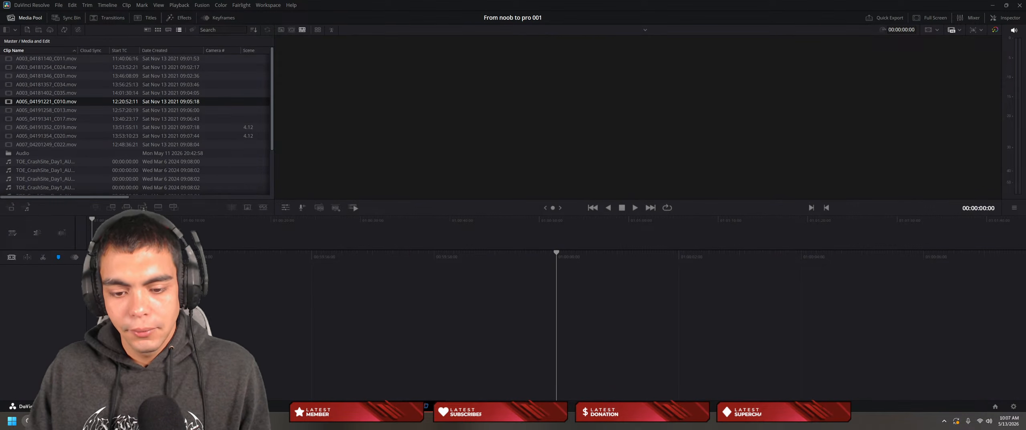
key("shift+2")
scroll(343, 297, "up", 2)
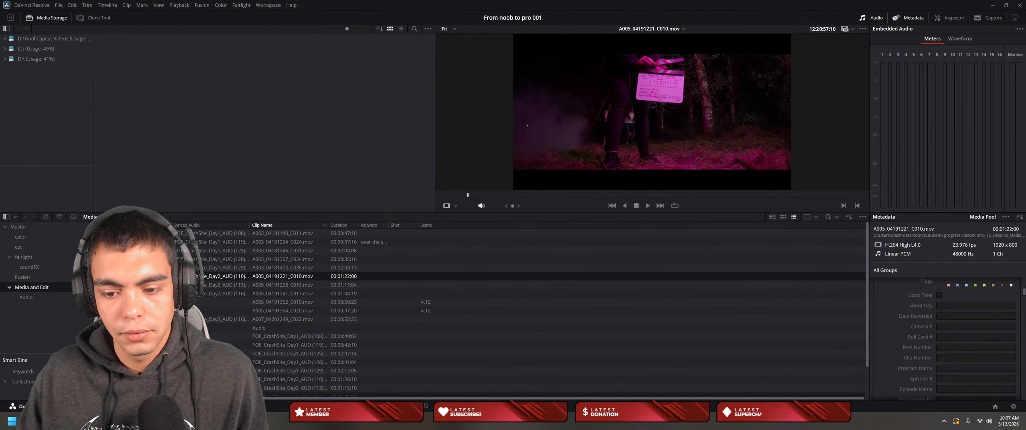
left_click(426, 406)
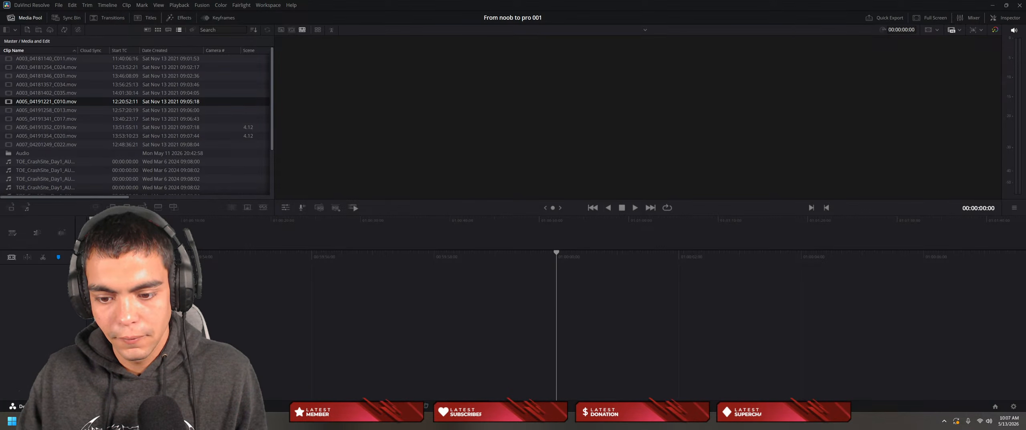
left_click(484, 407)
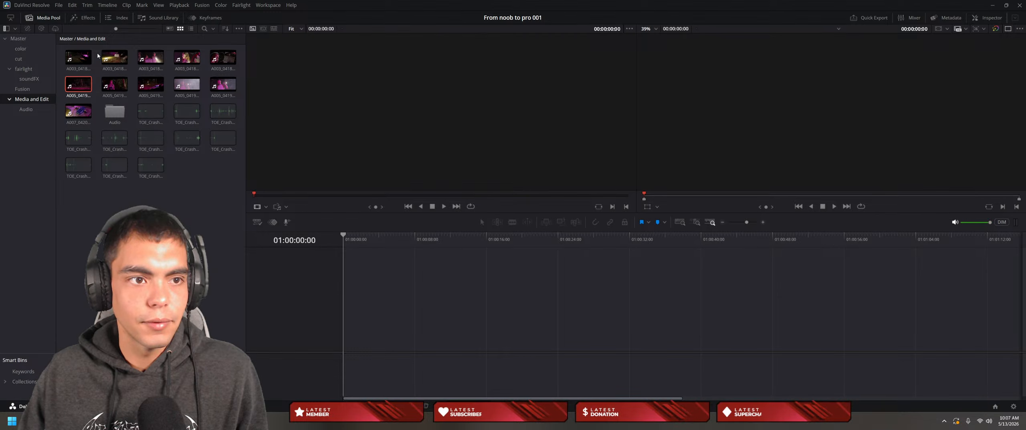
Step: Show the Media and Edit bin as a detailed list and widen the Media Pool to expose more columns
left_click(190, 28)
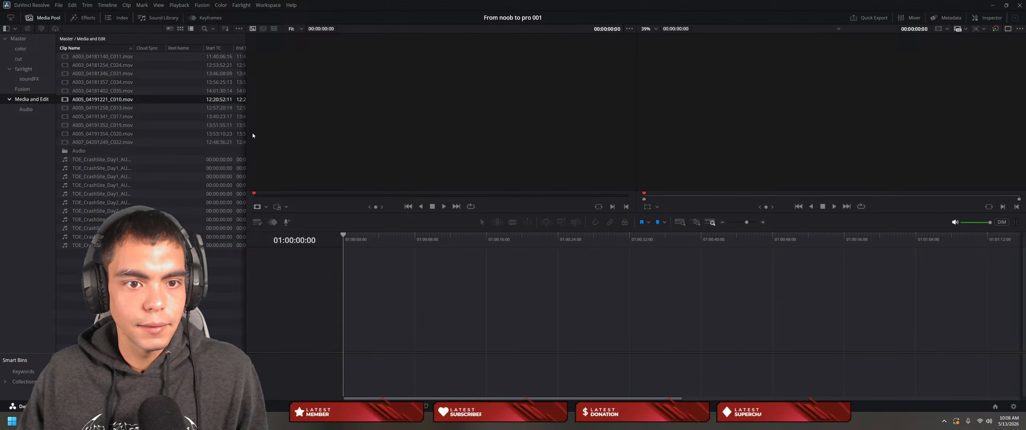
left_click_drag(247, 130, 371, 145)
left_click_drag(372, 111, 503, 120)
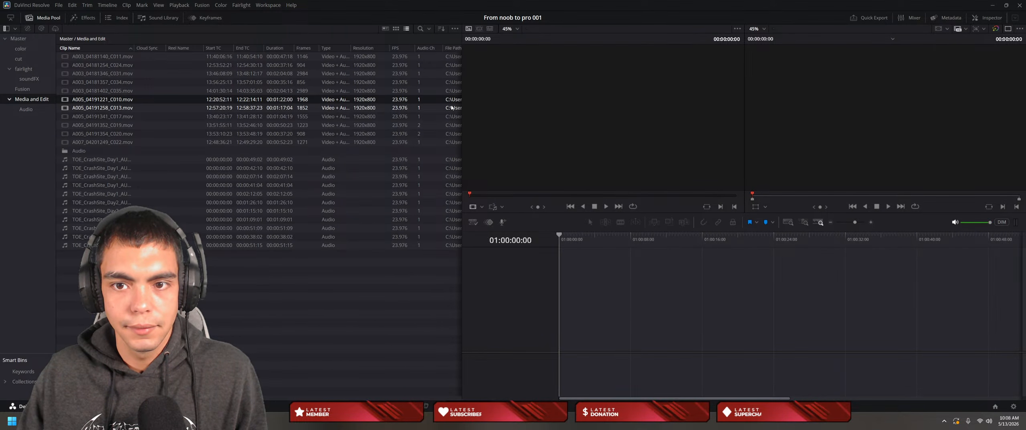
Step: Reorder the list columns, putting Audio Ch before FPS, Start TC after Clip Name, and Duration after Start TC
left_click_drag(427, 48, 394, 52)
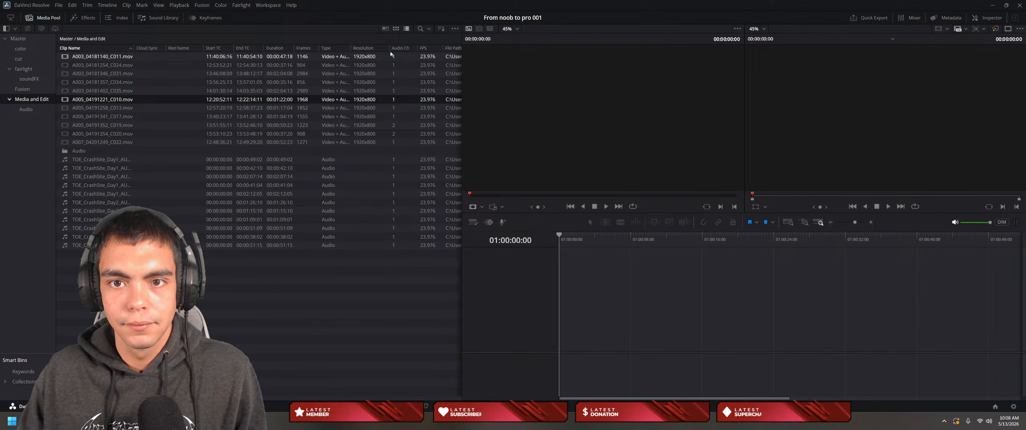
left_click_drag(213, 48, 166, 48)
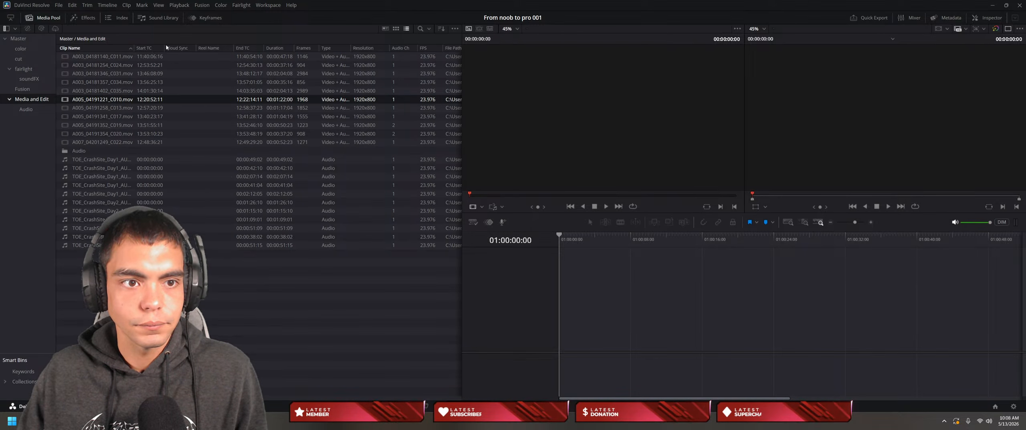
scroll(347, 247, "right", 10)
scroll(382, 187, "right", 5)
scroll(286, 172, "left", 10)
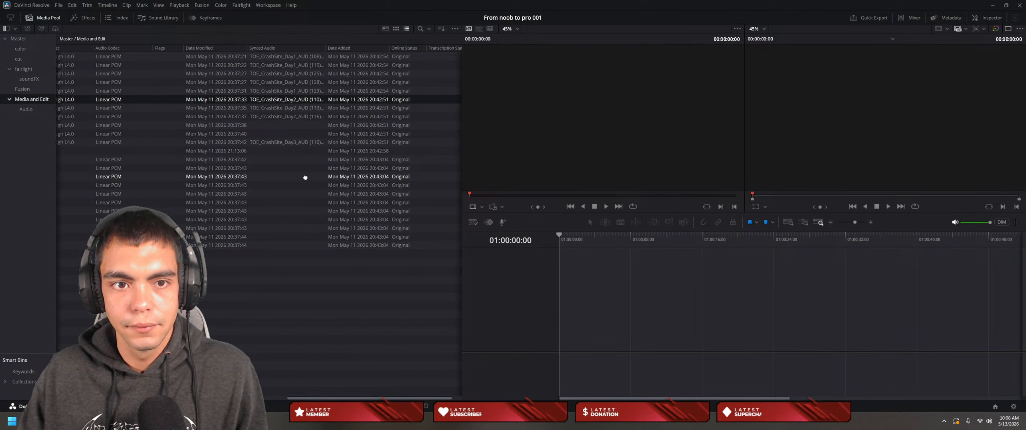
scroll(409, 167, "left", 5)
scroll(362, 165, "right", 2)
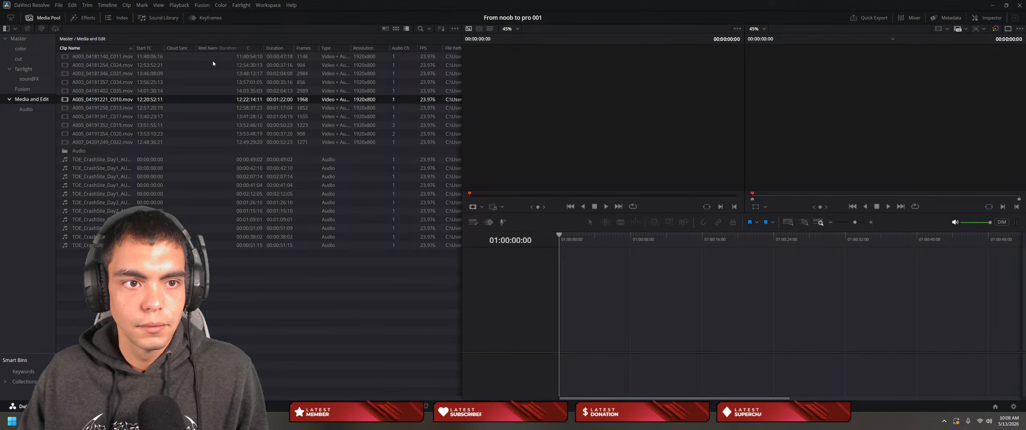
left_click_drag(180, 63, 219, 55)
Step: Customize the list columns by clearing all default fields, enabling only Clip Name, Duration and Synced Audio, and saving the layout
right_click(237, 48)
left_click(259, 58)
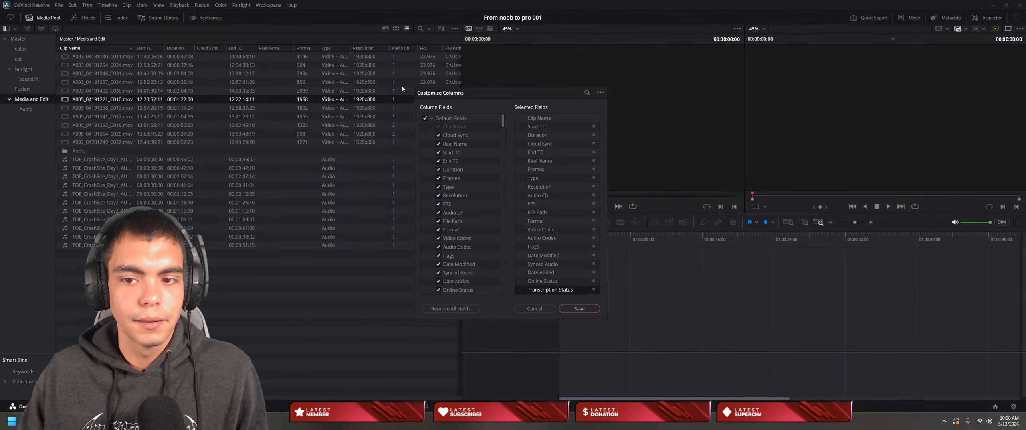
left_click(426, 118)
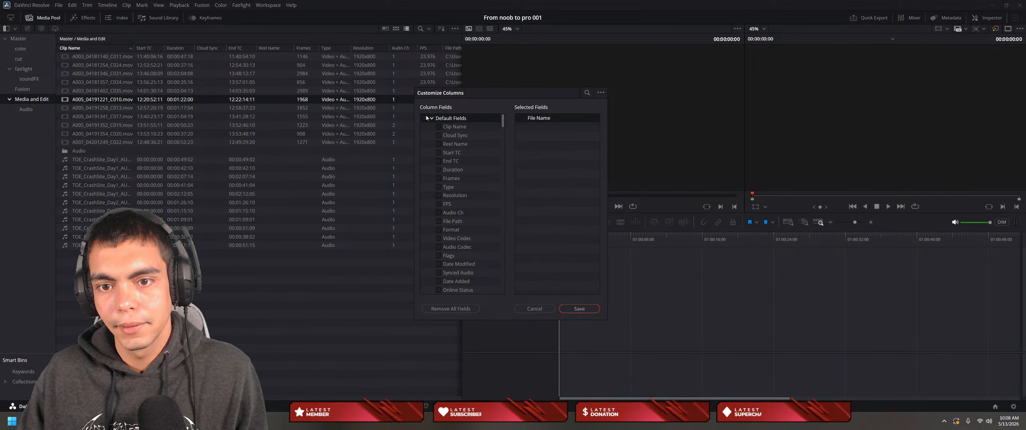
scroll(461, 155, "down", 10)
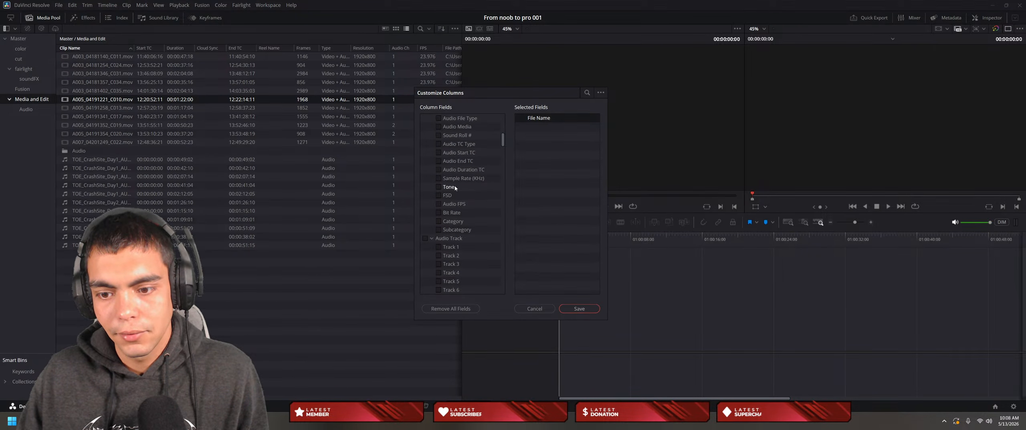
scroll(477, 215, "up", 10)
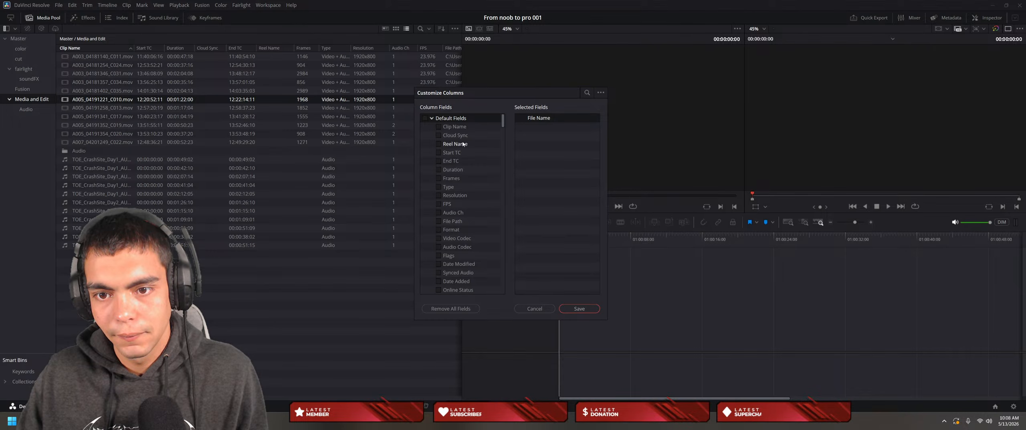
left_click(445, 128)
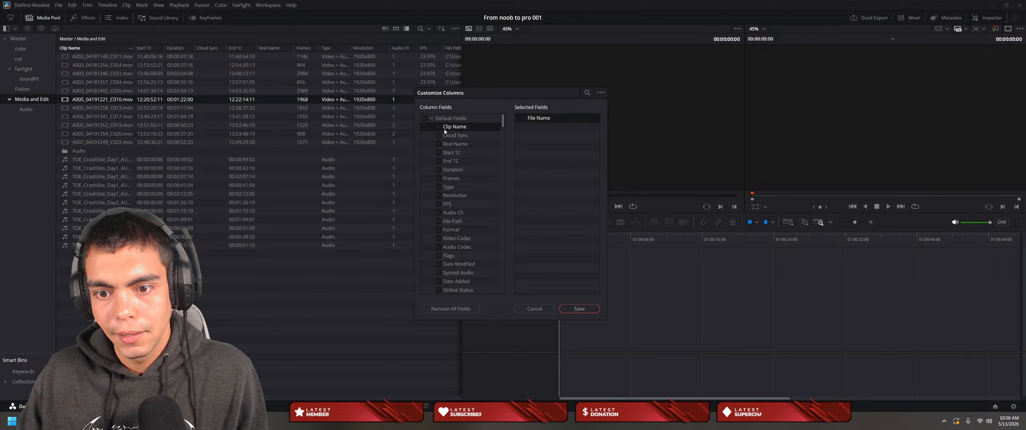
left_click(439, 170)
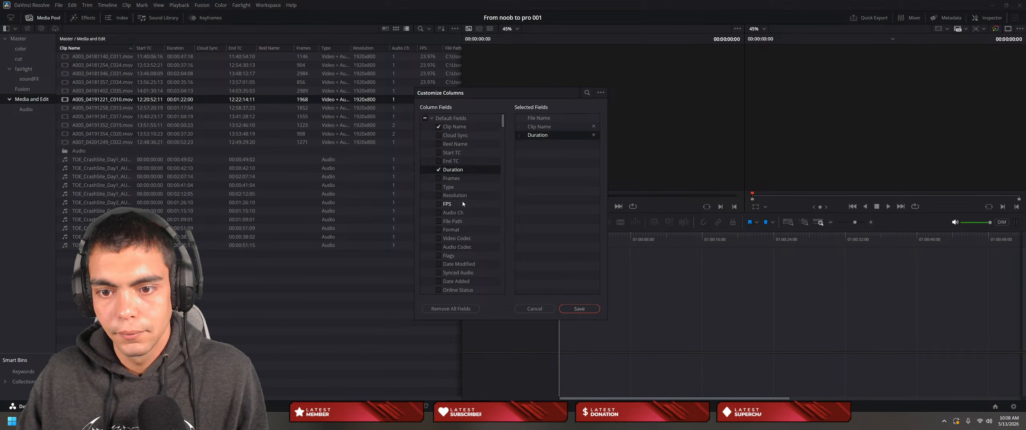
left_click(439, 272)
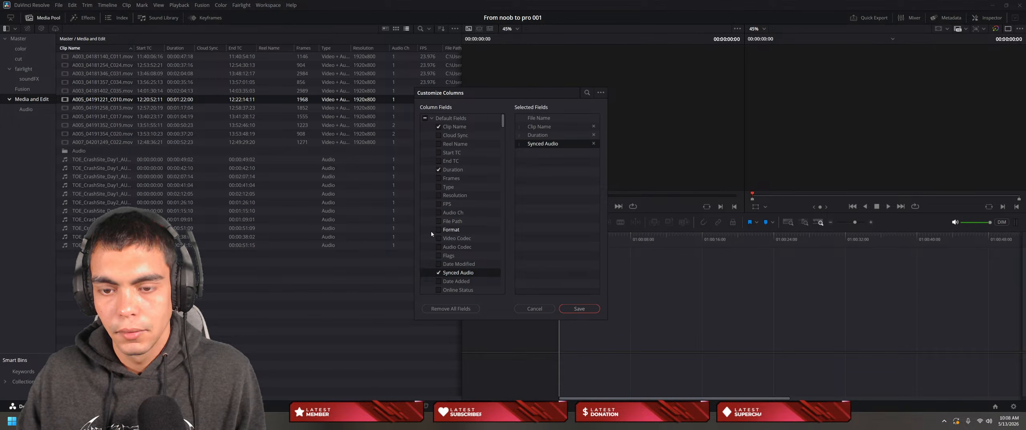
scroll(433, 235, "down", 3)
scroll(453, 237, "up", 3)
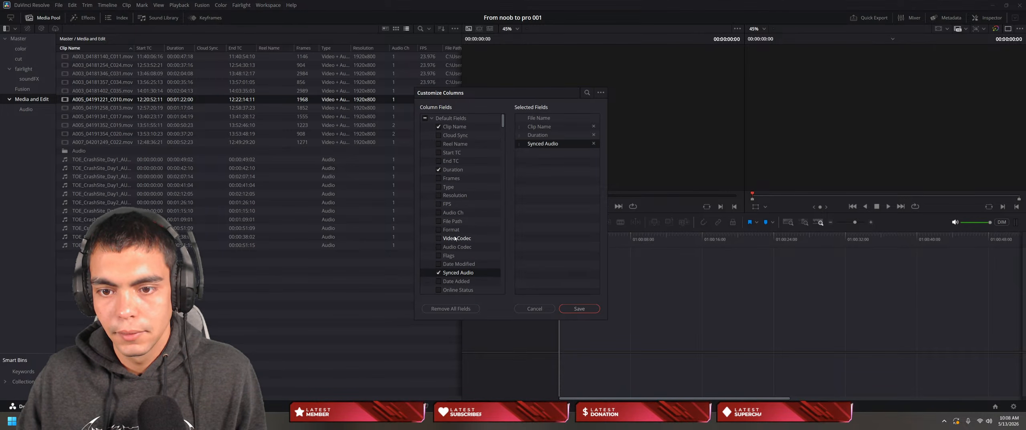
left_click(580, 308)
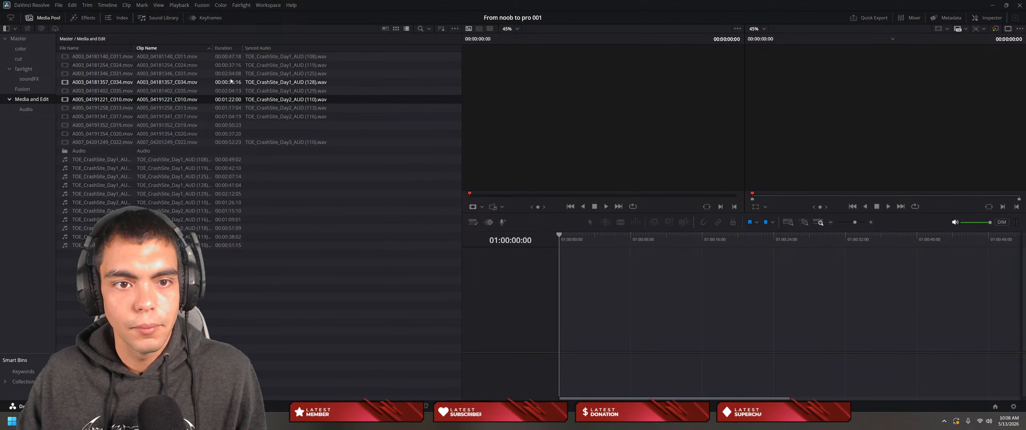
Step: Look through the other available fields for the list columns, and leave the column customization without saving
right_click(254, 47)
left_click(261, 53)
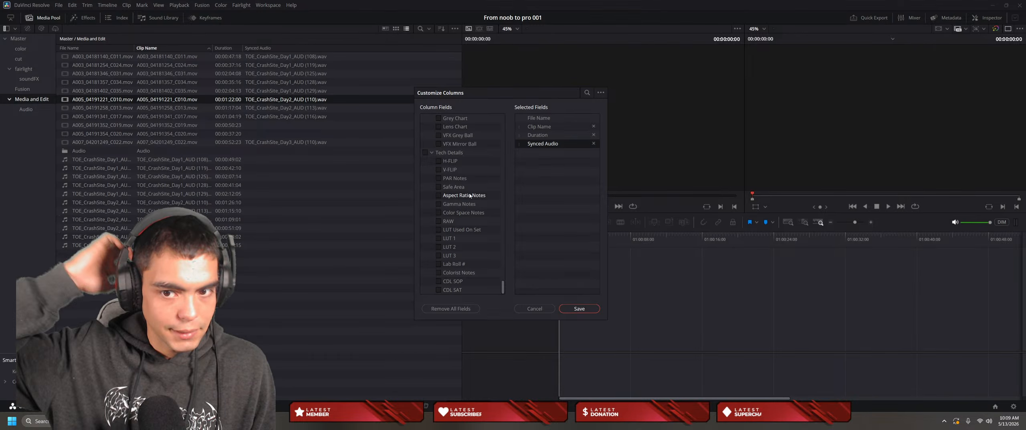
scroll(467, 201, "up", 5)
scroll(463, 230, "up", 5)
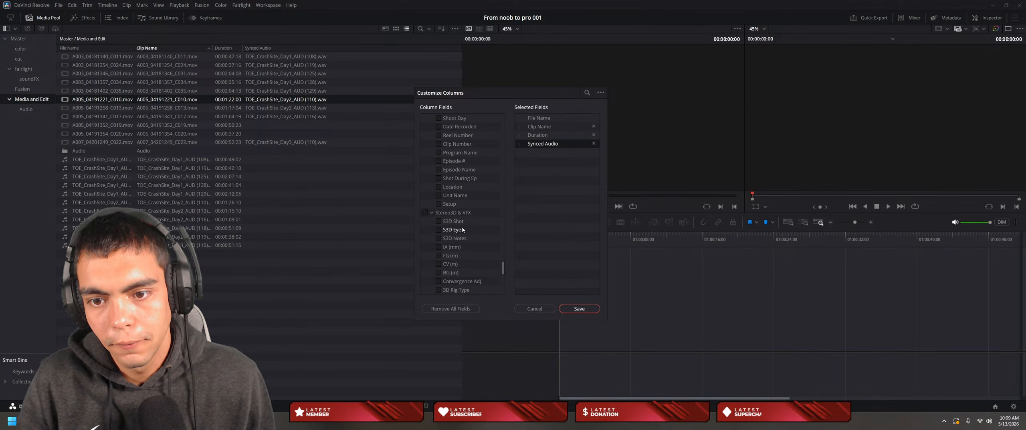
scroll(465, 240, "up", 10)
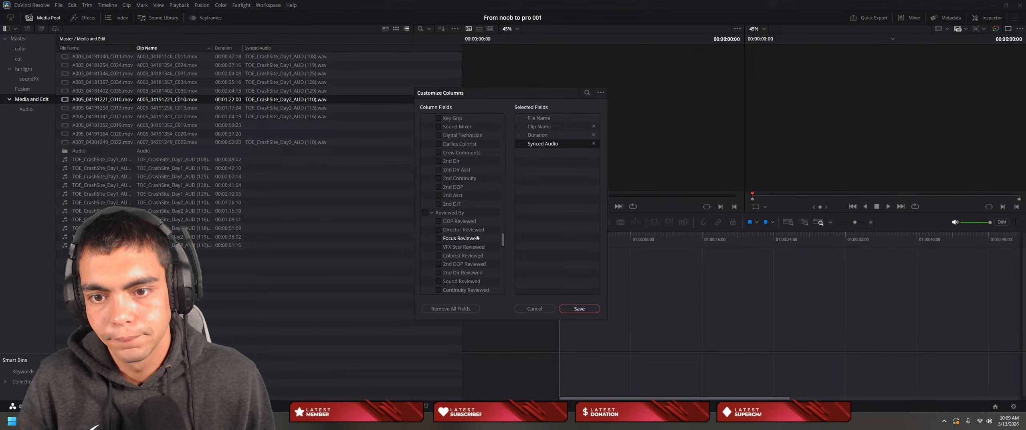
left_click(536, 309)
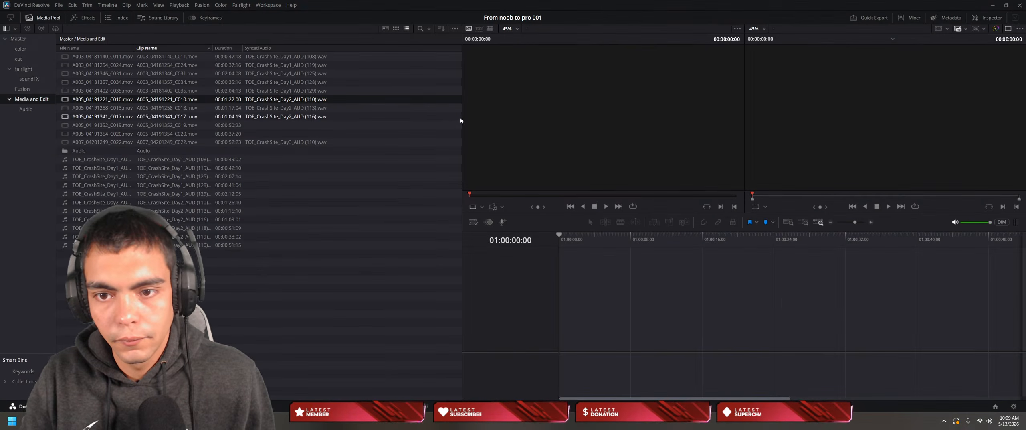
Step: Remove the Clip Name column from the list layout and narrow the Media Pool to fit the remaining columns
left_click_drag(461, 119, 305, 146)
right_click(187, 51)
left_click(208, 54)
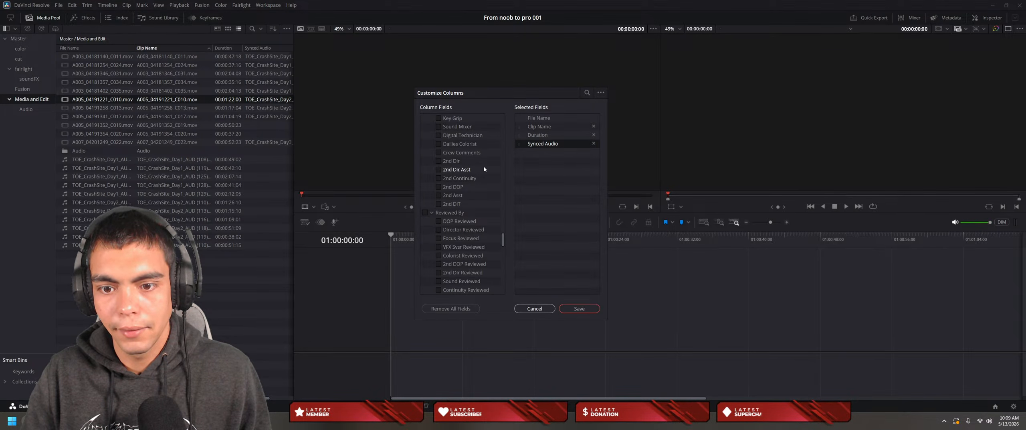
left_click(602, 93)
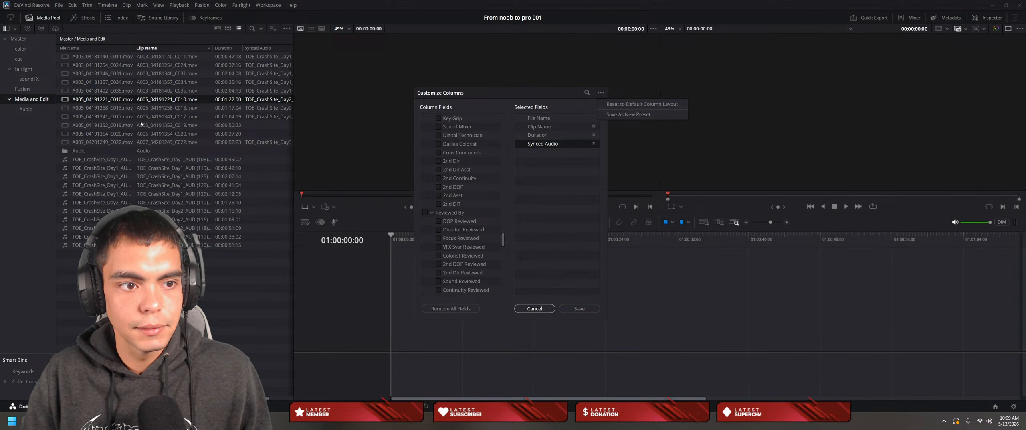
left_click(642, 104)
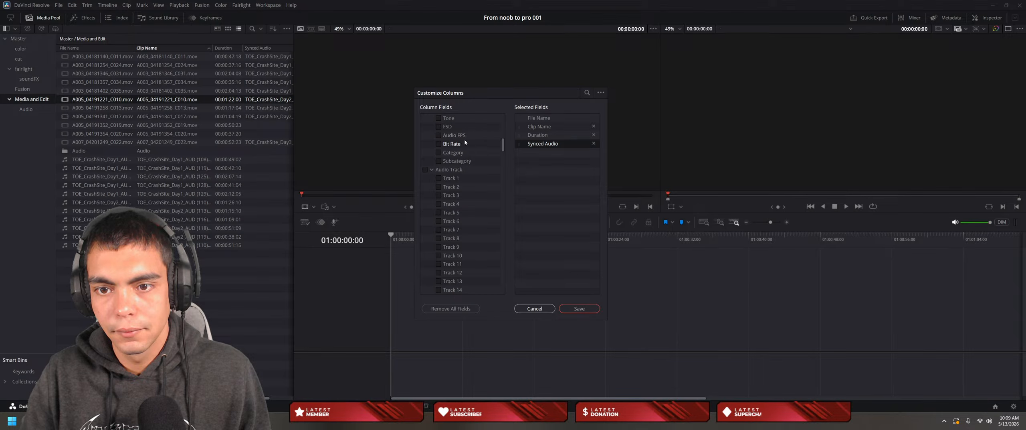
left_click(439, 128)
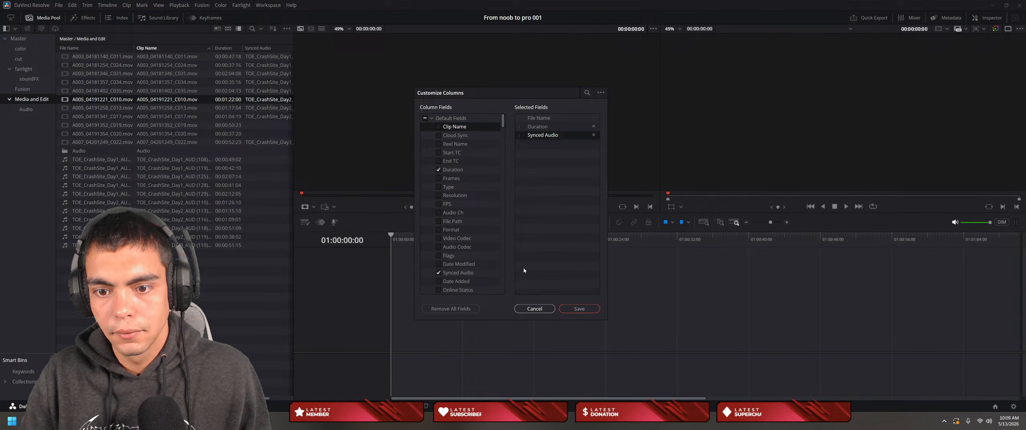
left_click(578, 309)
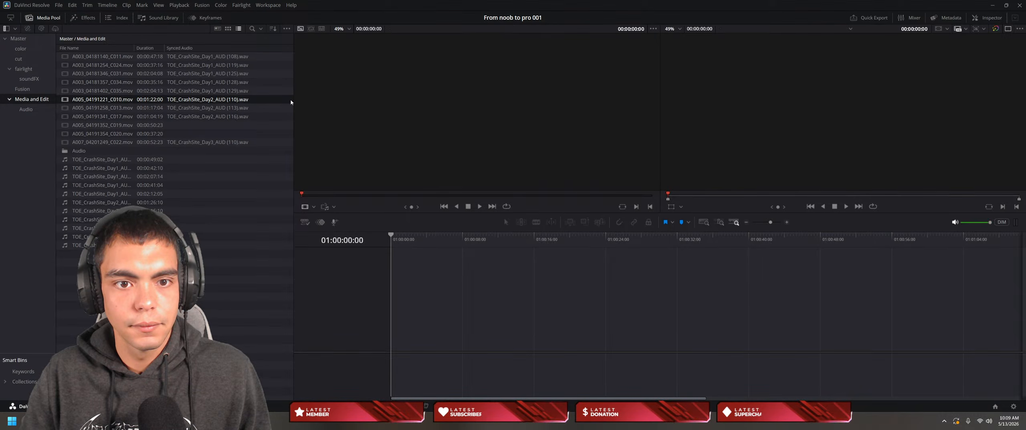
left_click_drag(294, 100, 262, 114)
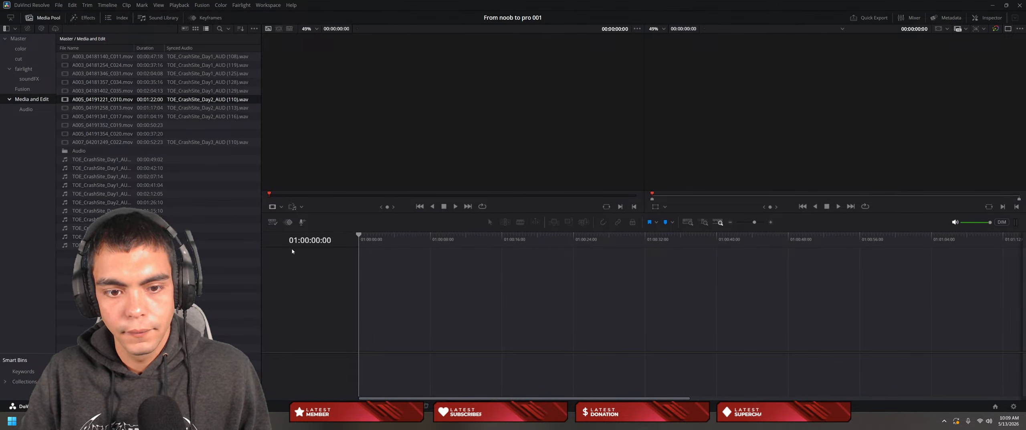
Step: Place clip A003_04181140_C011.mov at the start of a new timeline and play it briefly
left_click(98, 58)
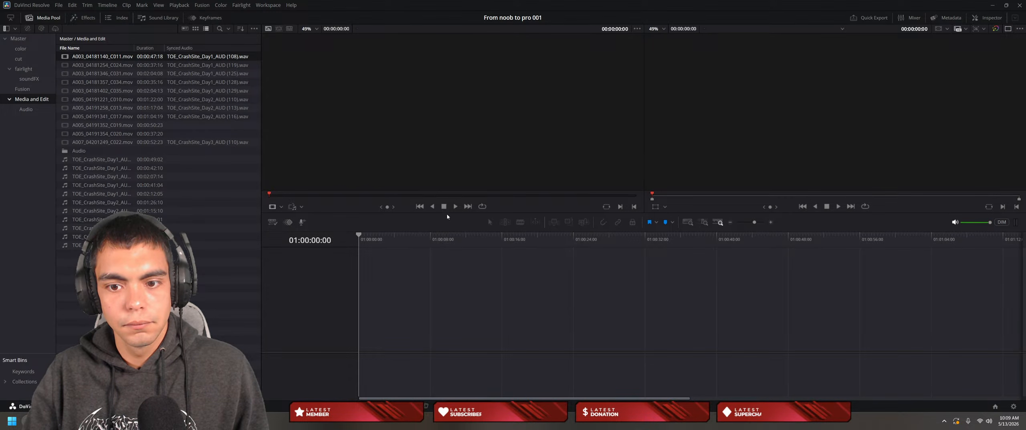
left_click_drag(148, 60, 387, 305)
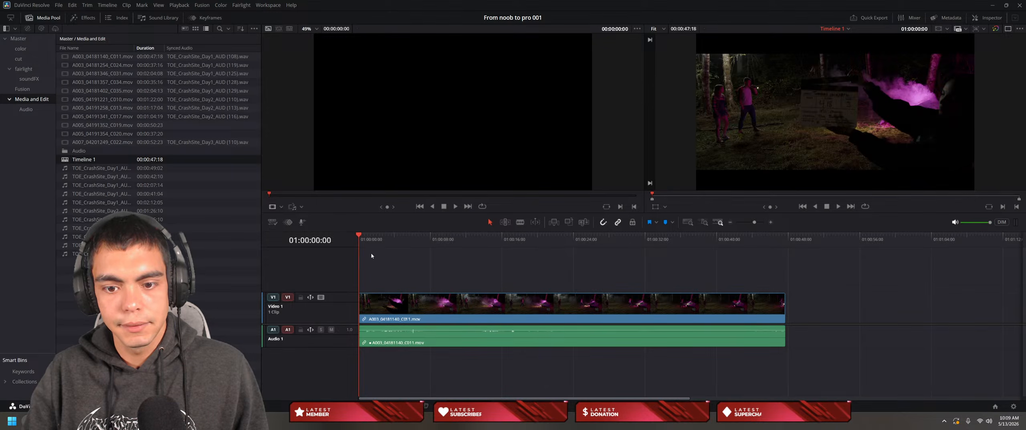
key("space")
key("space")
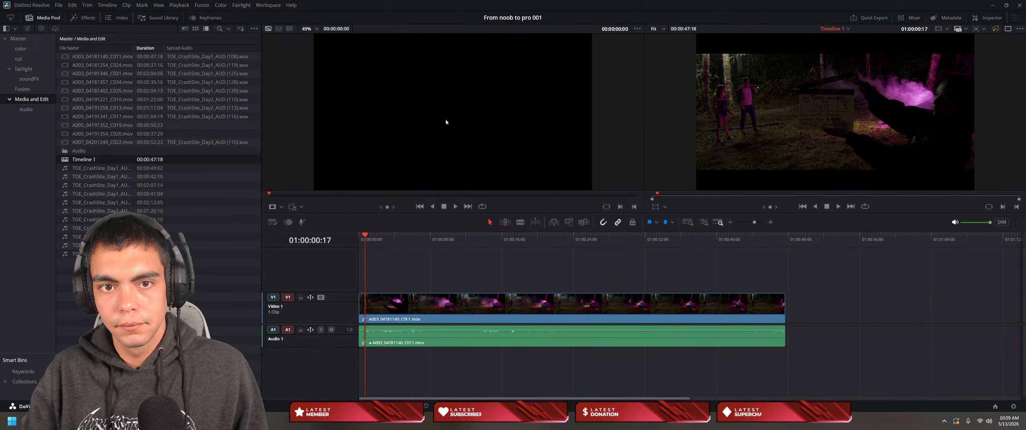
Step: Preview A003_04181140_C011.mov in the source viewer, and load A003_04181254_C024.mov with its in point moved to leave about 00:00:34:21
double_click(208, 57)
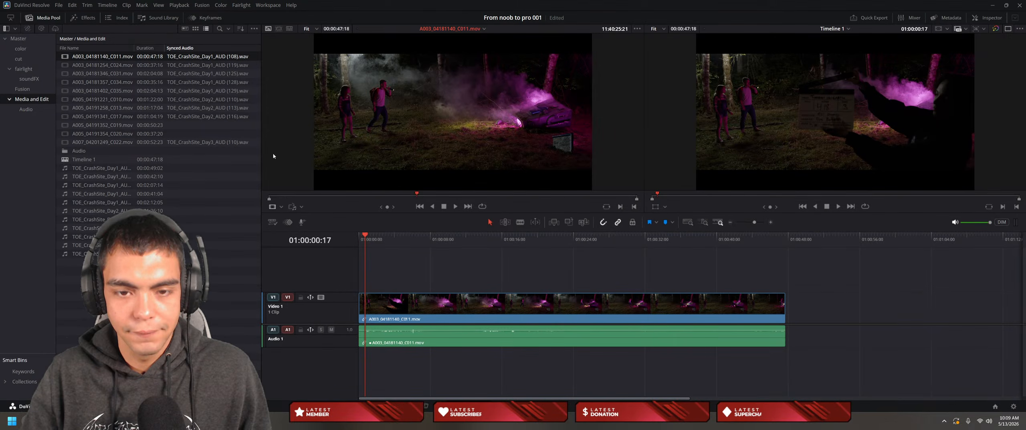
double_click(102, 65)
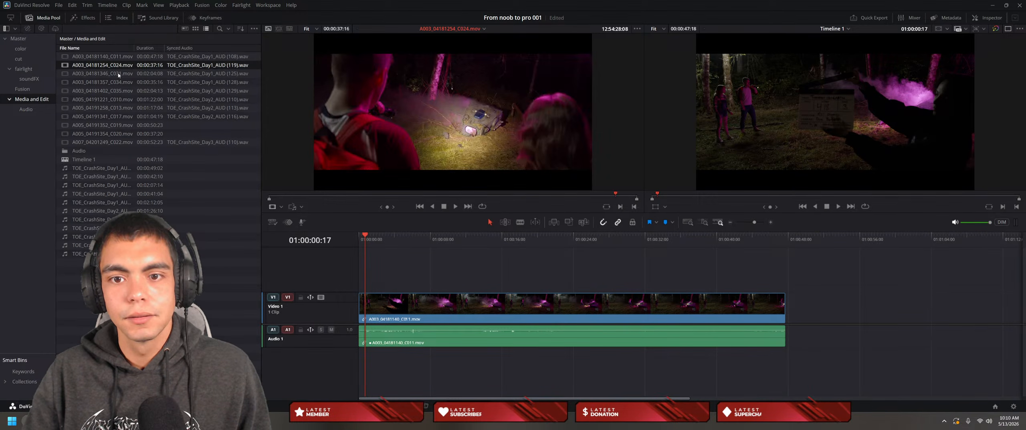
left_click_drag(272, 199, 296, 199)
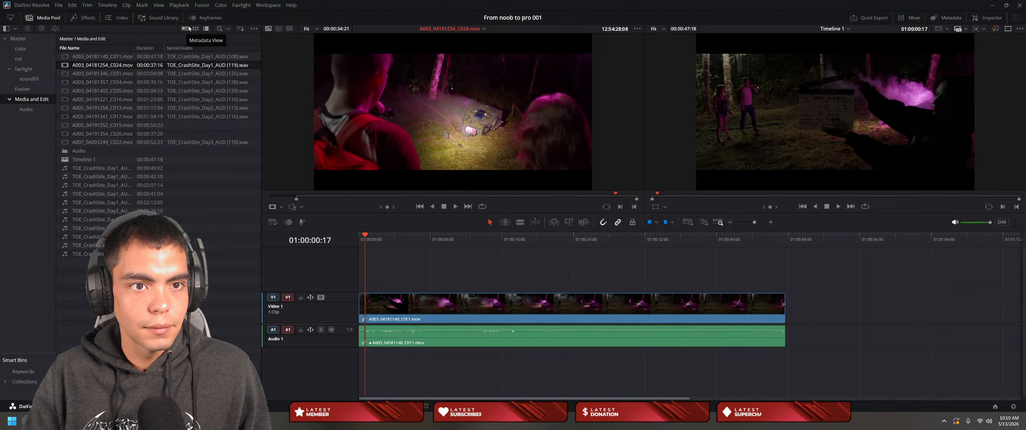
Step: View all bin clips as one continuous source tape and scrub through it, returning to the first clip
left_click(279, 29)
left_click_drag(271, 192, 498, 203)
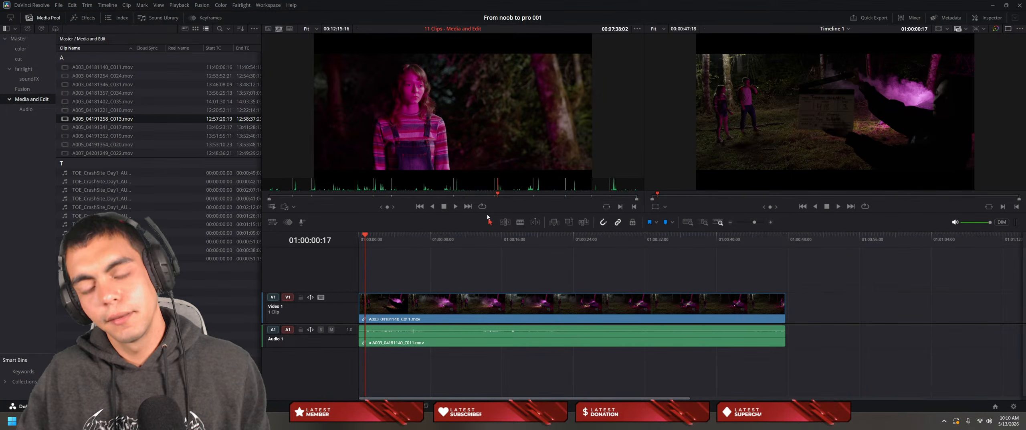
left_click_drag(398, 183, 279, 191)
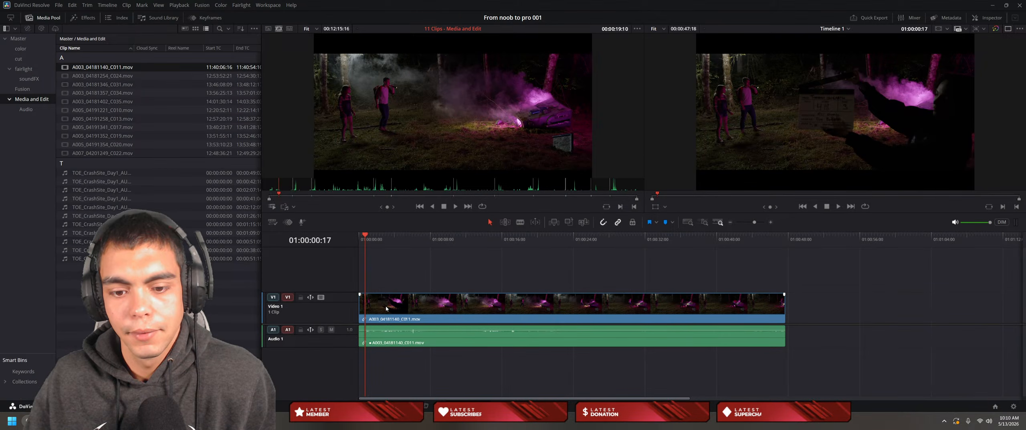
Step: Delete the video and audio clip from Timeline 1 and return the source viewer to single-clip mode
left_click_drag(474, 362, 497, 281)
key("Delete")
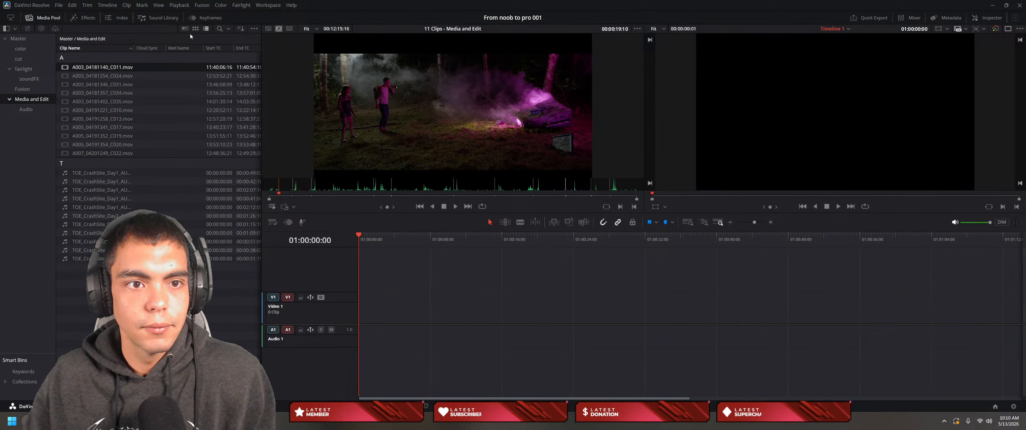
left_click(268, 29)
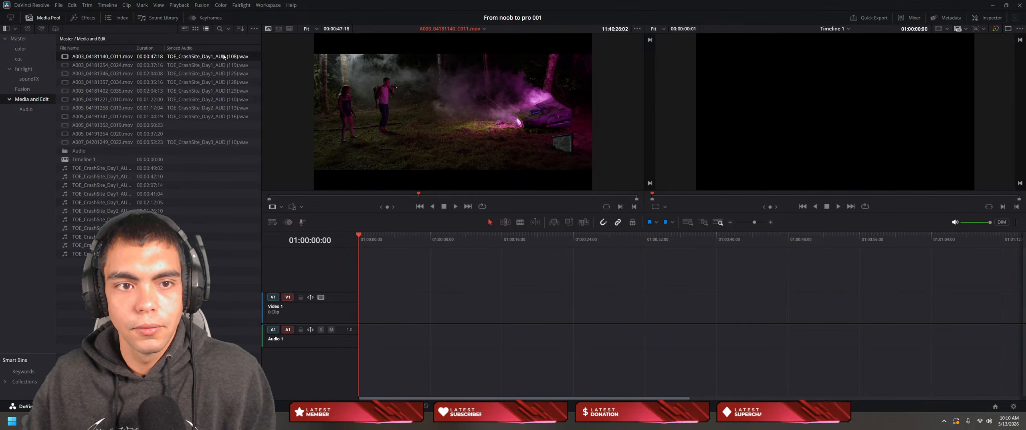
Step: Load A003_04181140_C011.mov in the source viewer, and watch the next part of the YouTube course in the browser
left_click(206, 65)
double_click(211, 57)
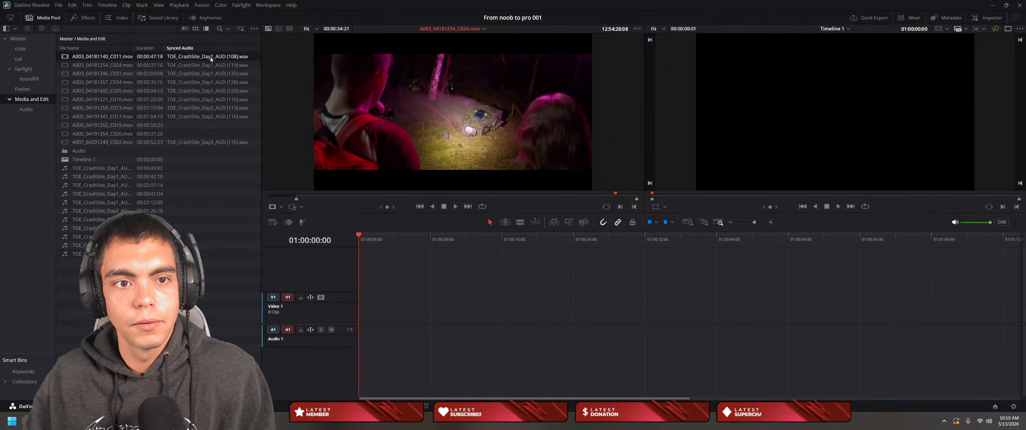
key("alt+Tab")
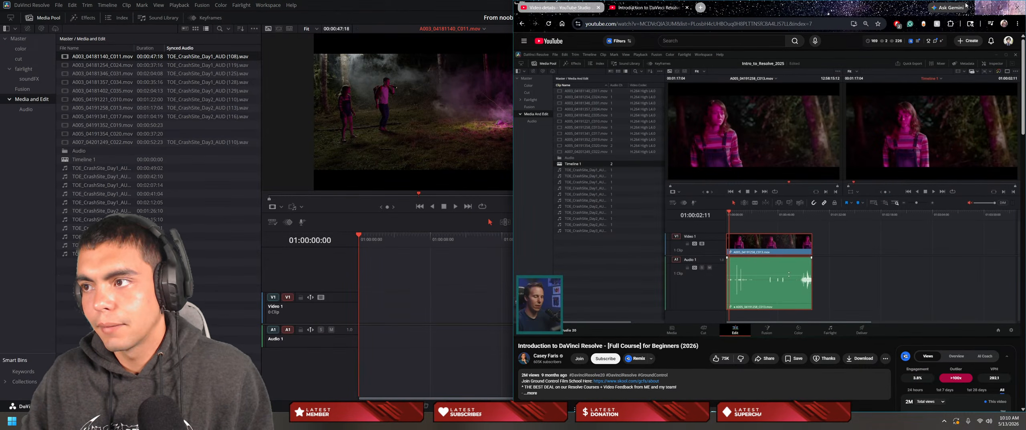
double_click(820, 15)
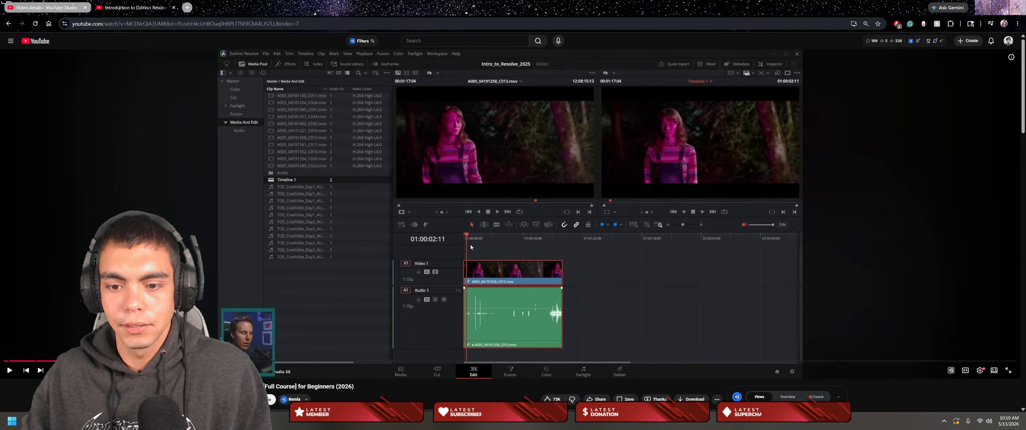
left_click(532, 212)
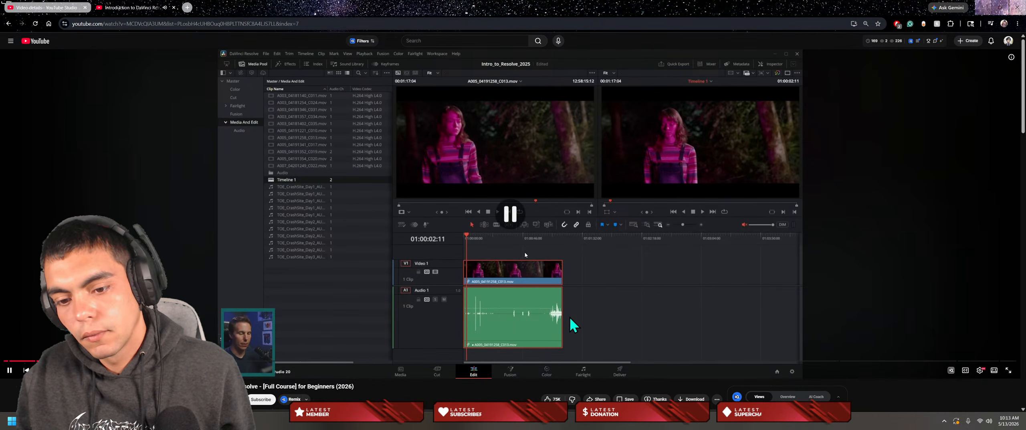
key("alt+Tab")
key("alt+Tab")
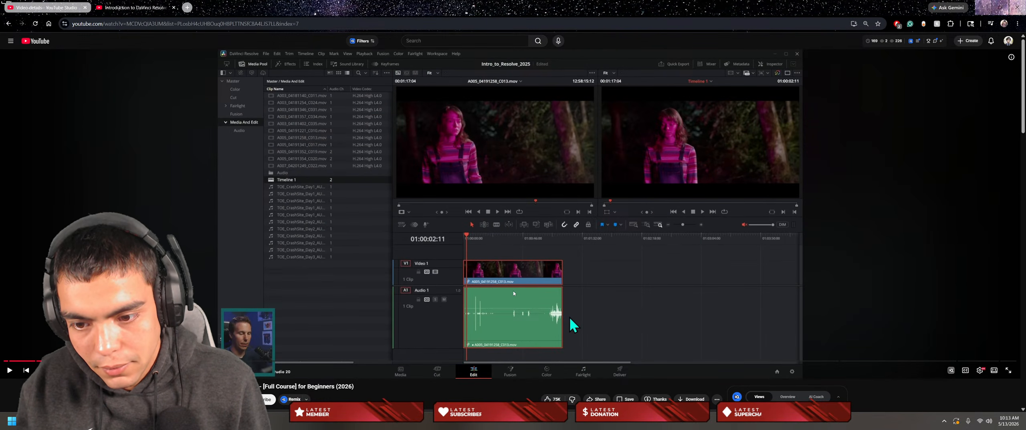
key("alt+Tab")
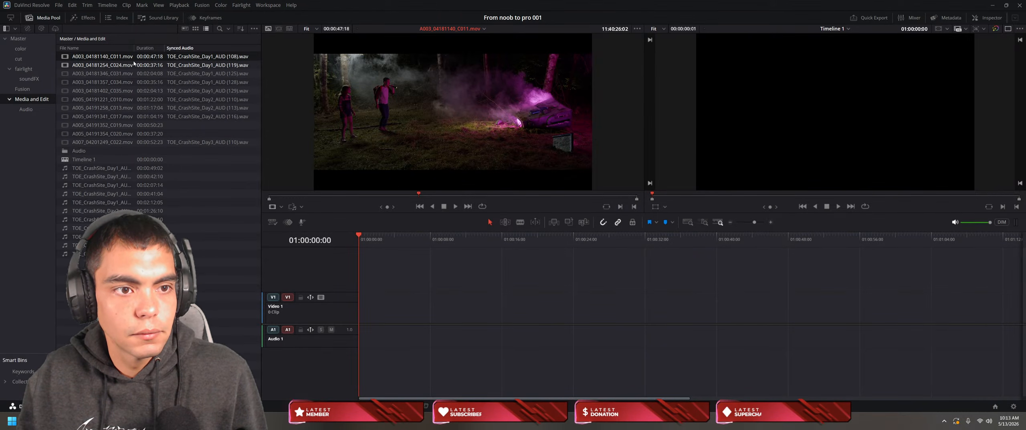
key("alt+Tab")
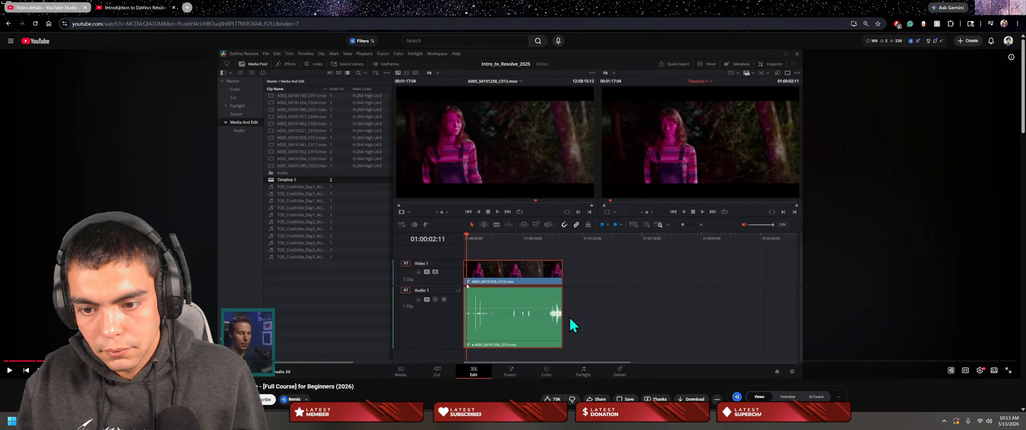
Step: Return to DaVinci Resolve, place A005_04191258_C013.mov at the start of Timeline 1 and adjust the heights of the Audio 1 and Video 1 tracks
key("alt+Tab")
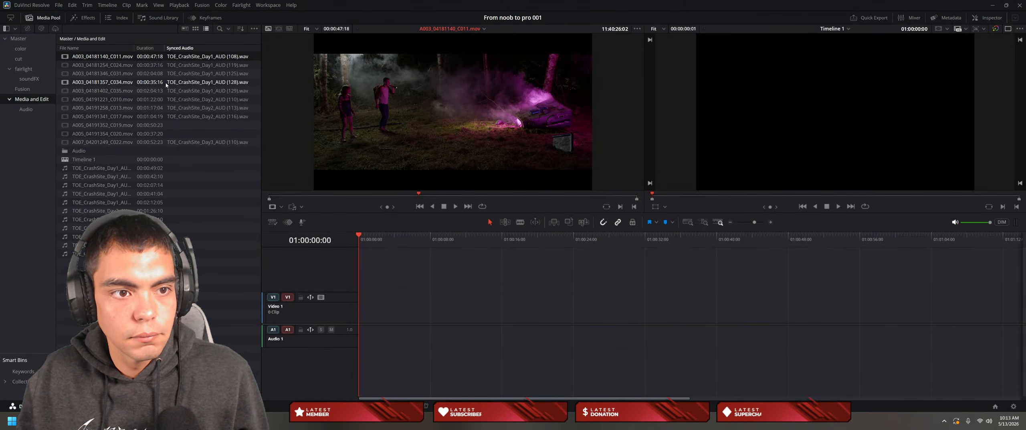
left_click(151, 111)
left_click_drag(151, 109, 359, 319)
left_click_drag(314, 346, 314, 396)
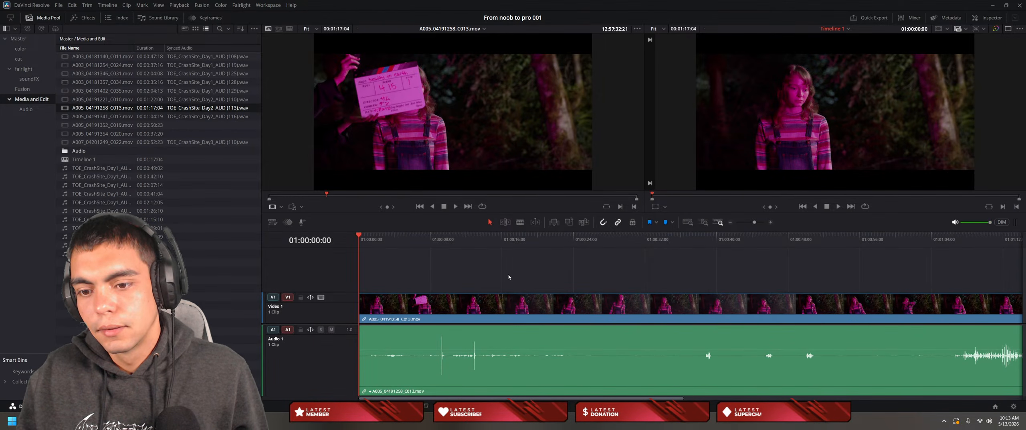
mouse_move(330, 293)
left_mouse_down()
mouse_move(326, 275)
mouse_move(319, 309)
mouse_move(324, 257)
mouse_move(323, 292)
left_mouse_up()
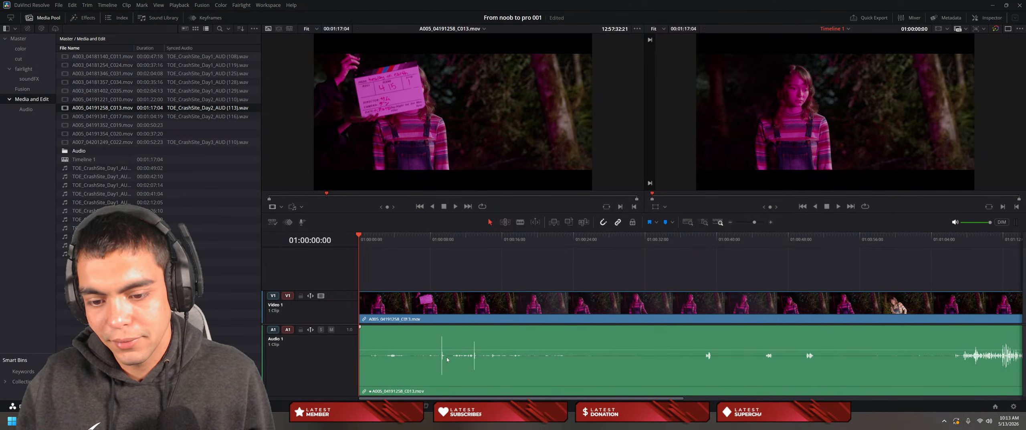
Step: Watch the course video's part on trimming the clip start in the browser, pause it and return to DaVinci Resolve
key("alt+Tab")
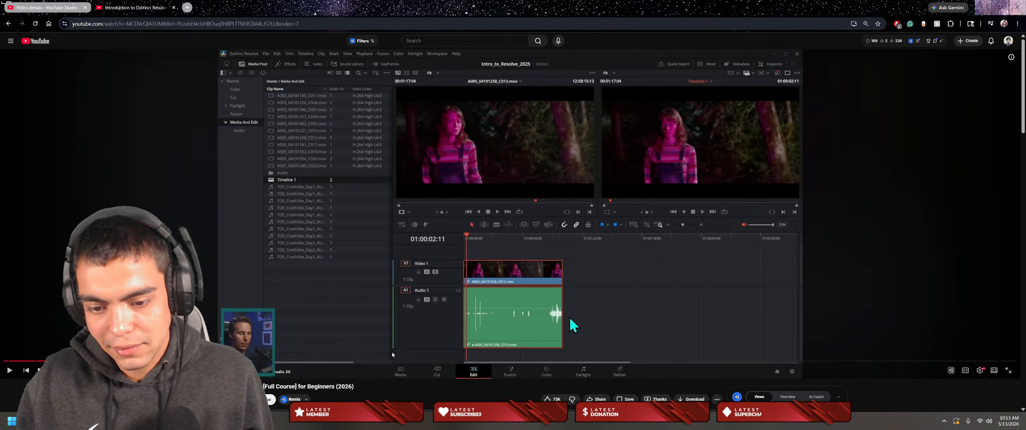
left_click(631, 303)
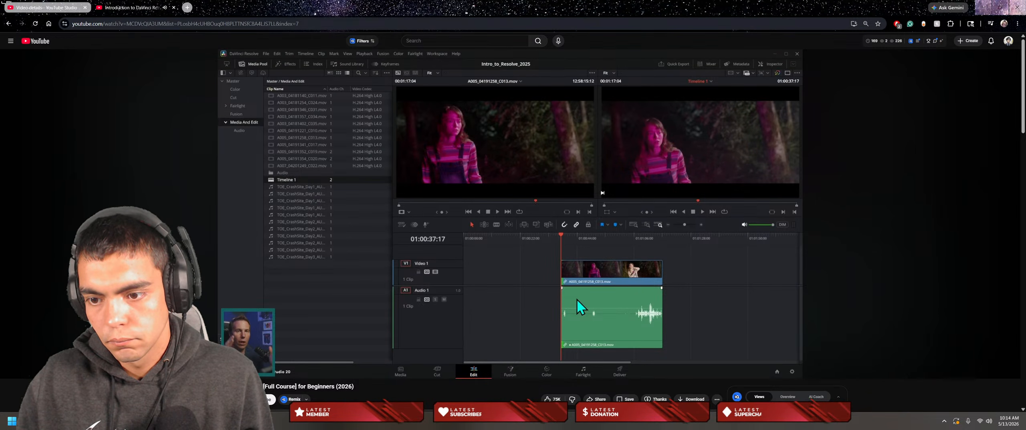
left_click(460, 283)
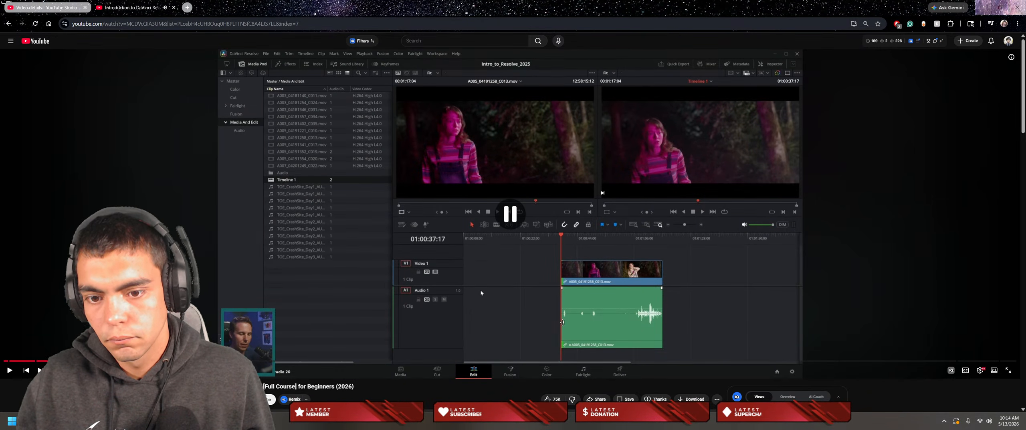
key("alt+Tab")
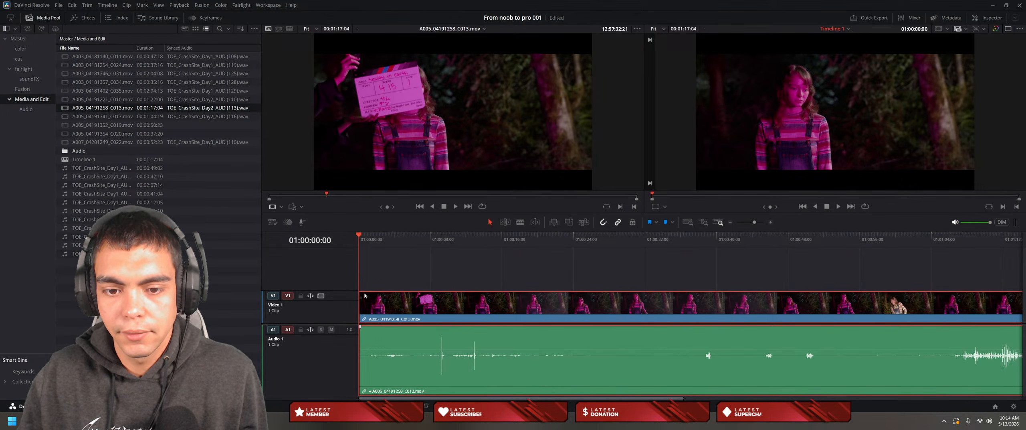
Step: Split the timeline clip at 01:00:37:07, try ripple-deleting its first part, and undo the deletion
left_click_drag(431, 241, 693, 277)
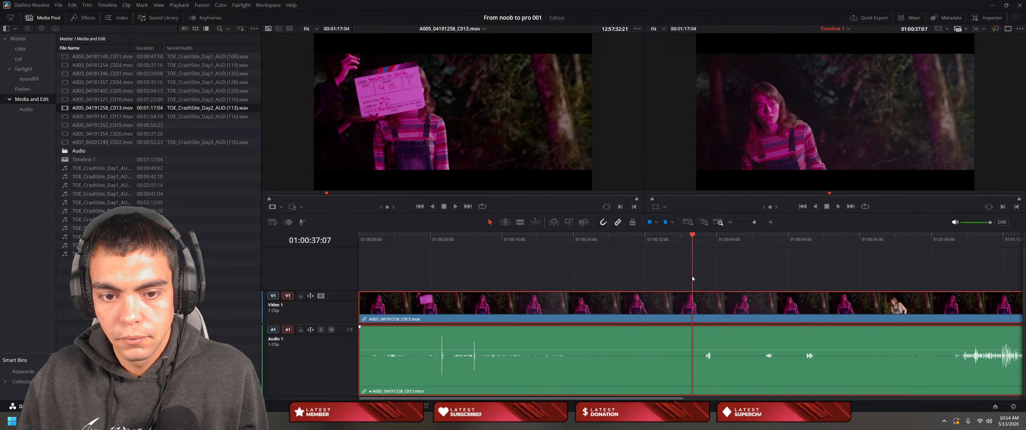
key("ctrl+b")
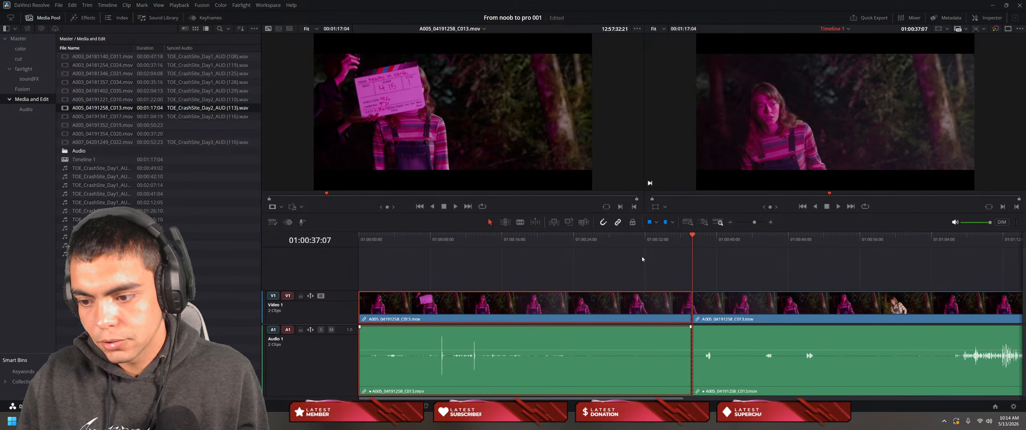
key("Delete")
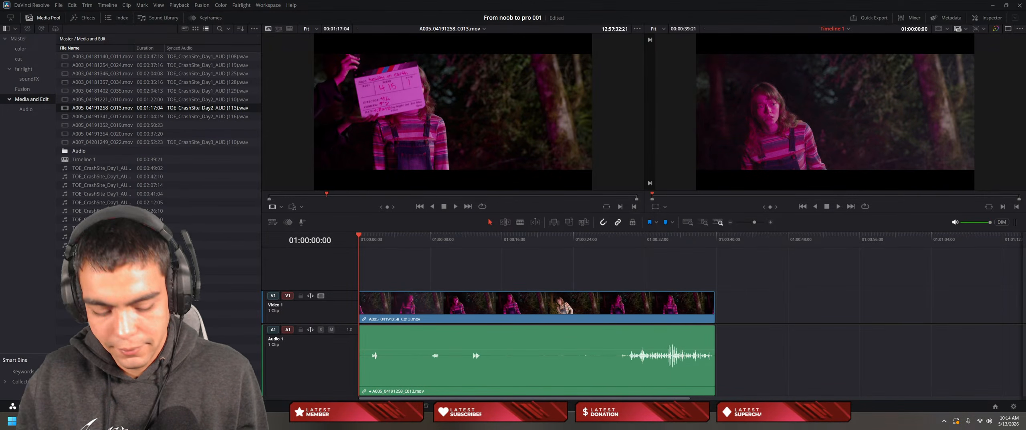
key("ctrl+z")
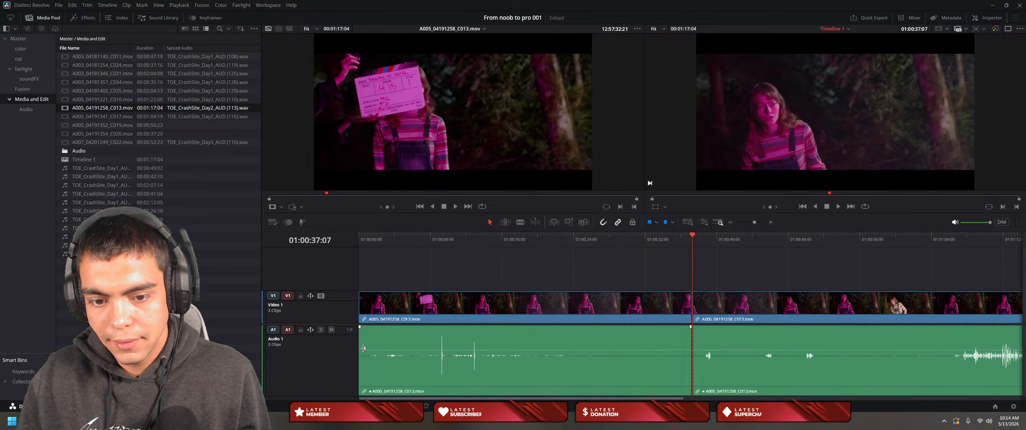
Step: Remove the clip portion before the playhead, leaving a gap, and save the project
left_click_drag(359, 349, 692, 349)
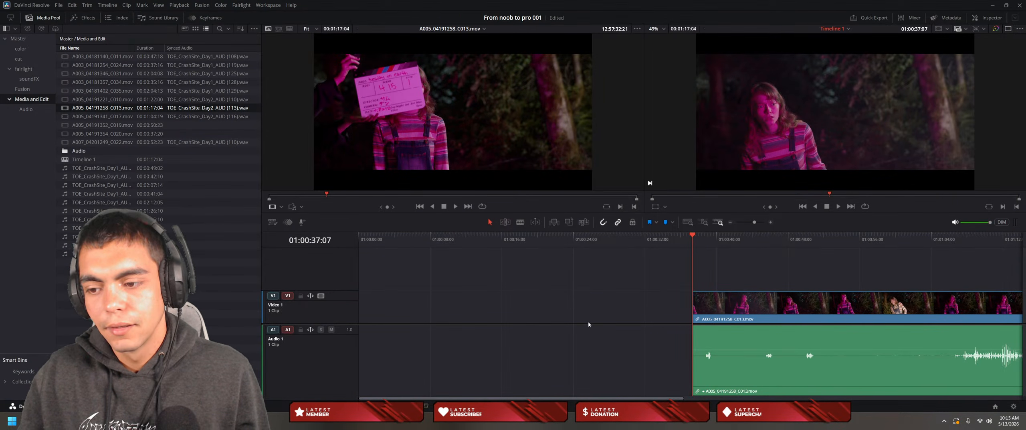
key("ctrl+s")
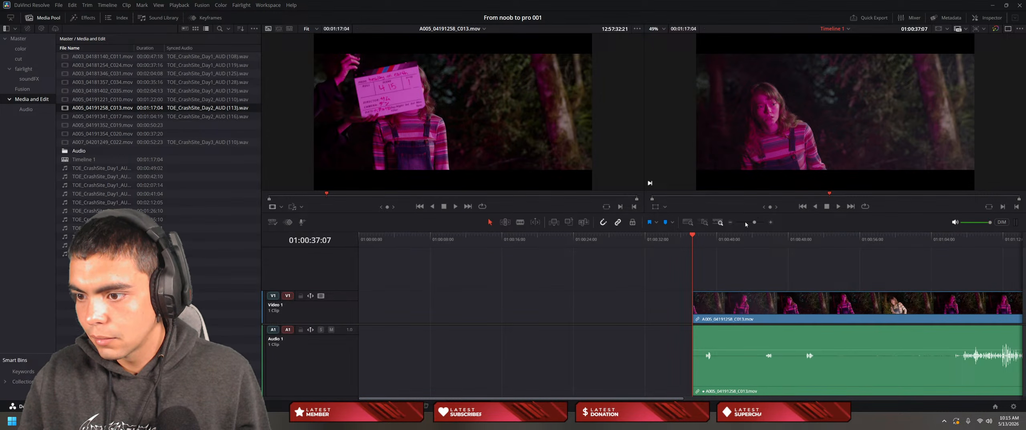
left_click(731, 223)
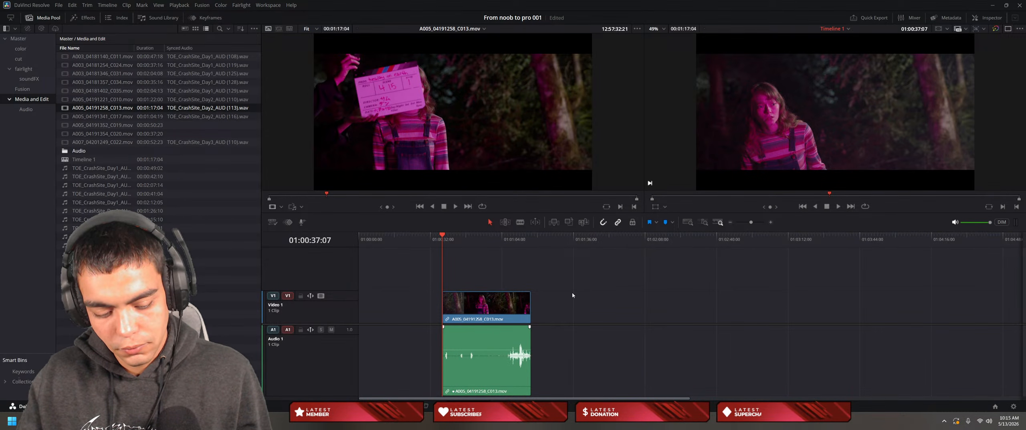
Step: Undo the removal of the clip's first part and the split at the playhead
key("ctrl+z")
key("ctrl+z")
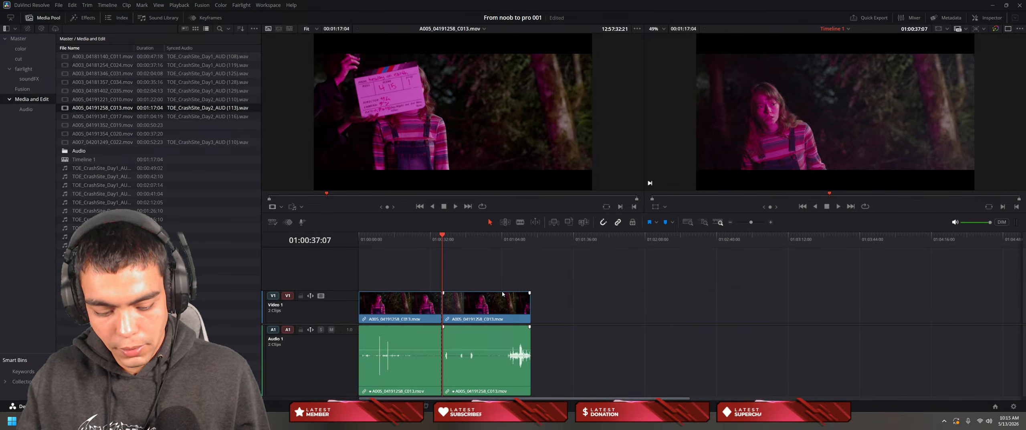
key("ctrl+z")
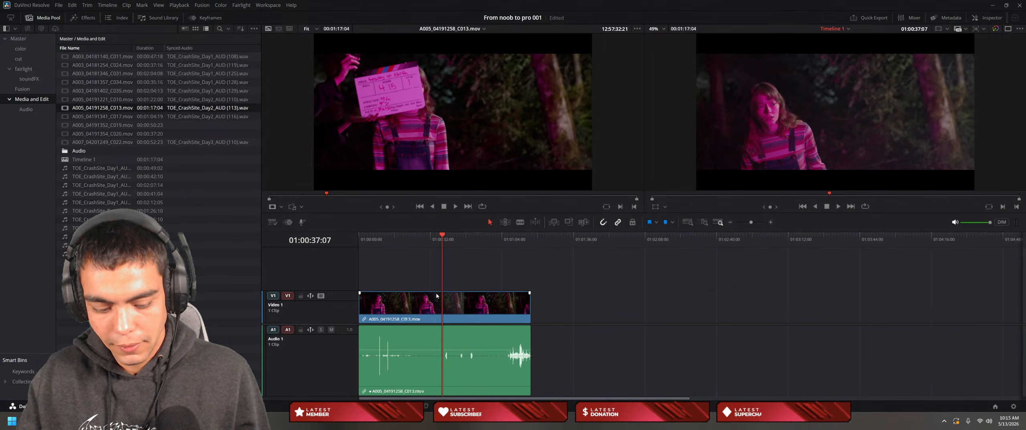
Step: Split the clip again at 01:00:37:07 and remove the part before the playhead, leaving a gap
key("ctrl+b")
left_click_drag(416, 275, 389, 400)
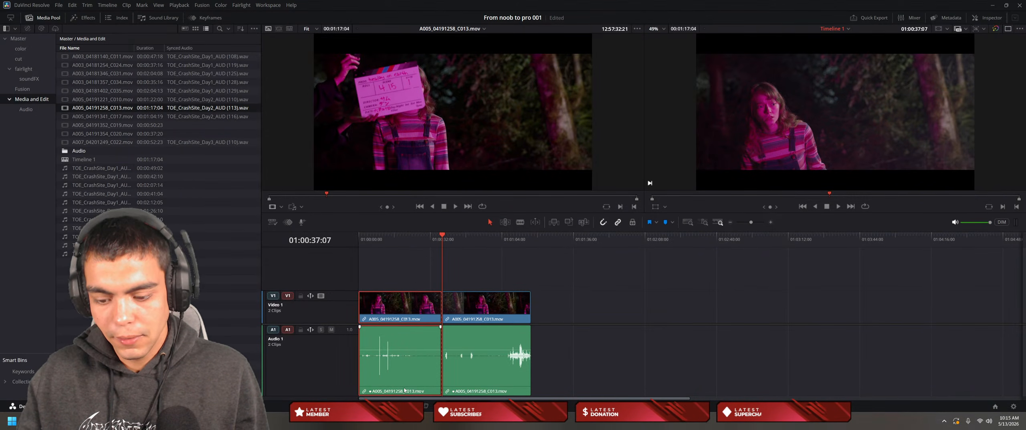
key("Delete")
key("ctrl+z")
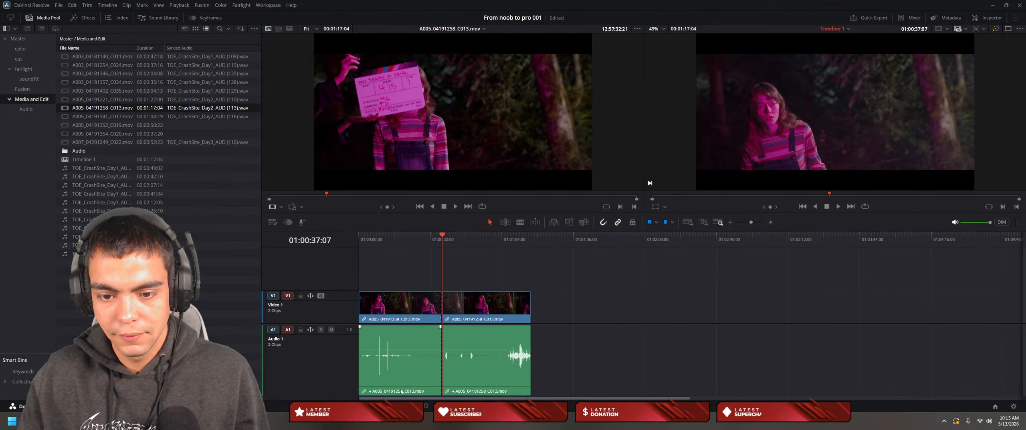
left_click_drag(358, 333, 458, 342)
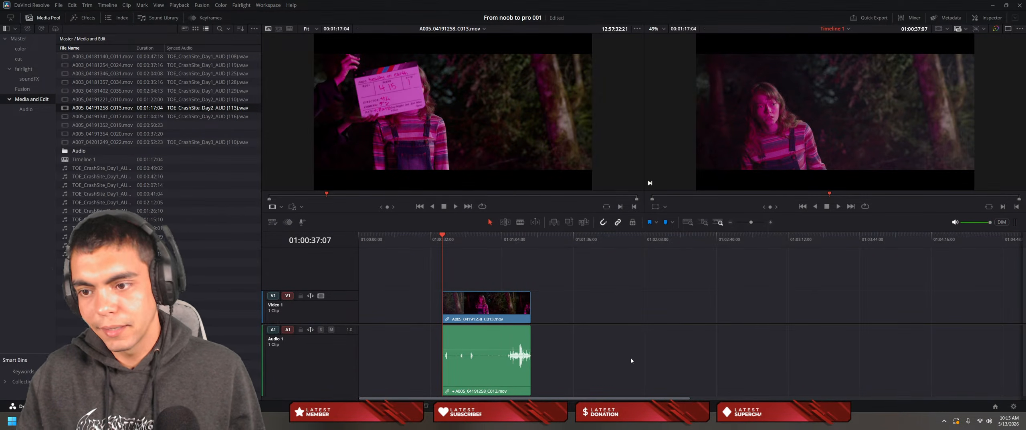
Step: Watch the course video's part on trimming the clip's end in the browser, pause it and return to DaVinci Resolve
key("alt+Tab")
key("space")
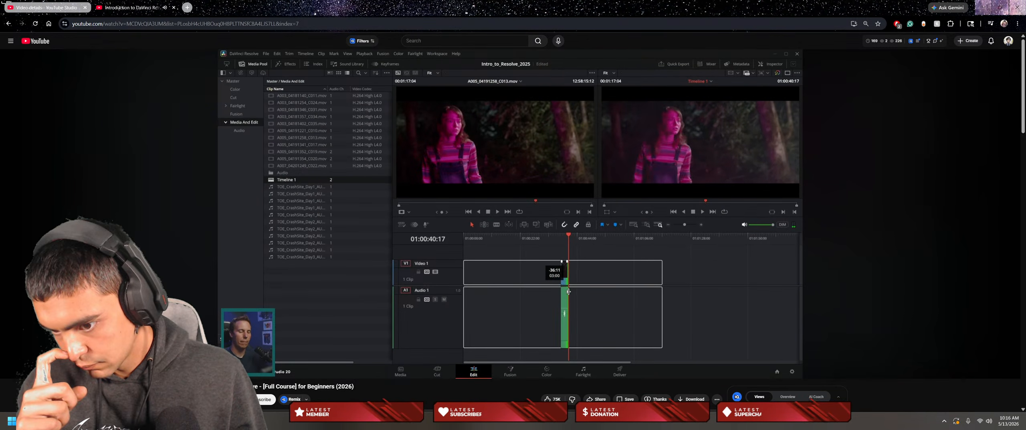
left_click(616, 251)
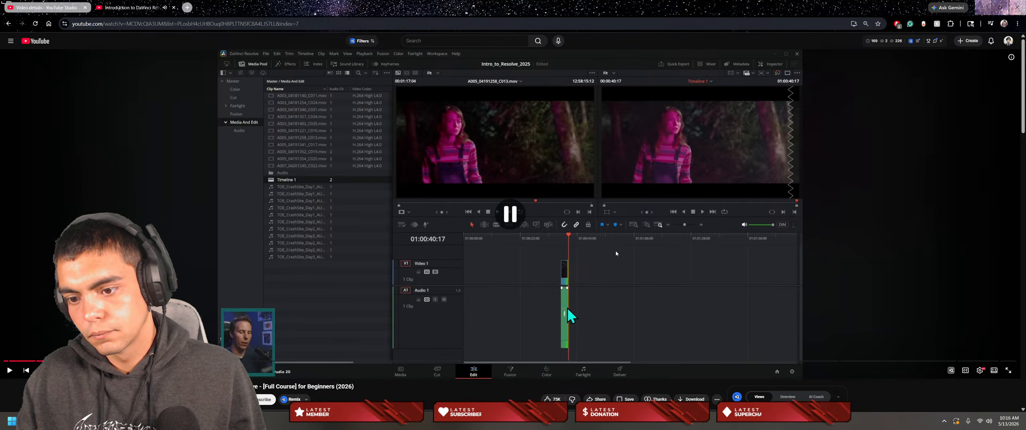
key("alt+Tab")
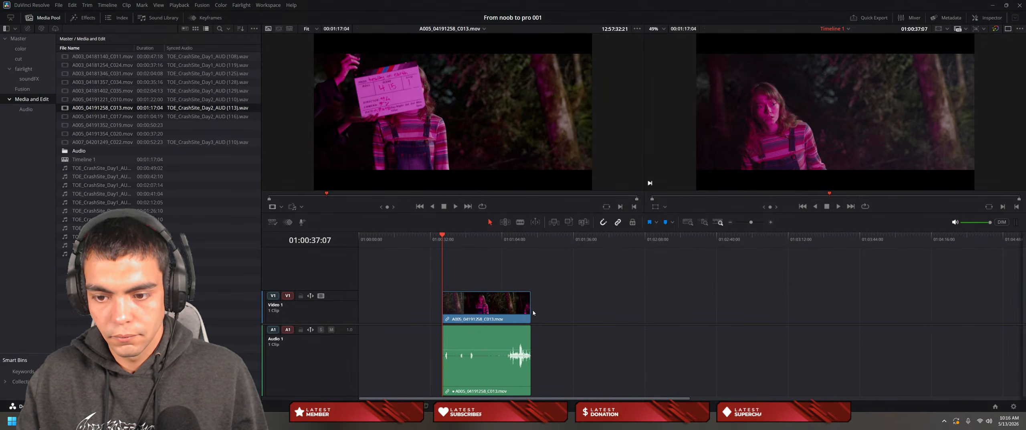
Step: Undo the last split and removal, and trim the start of the A005_04191258_C013.mov clip to the playhead at 01:00:37:07
mouse_move(527, 311)
left_mouse_down()
mouse_move(501, 311)
mouse_move(528, 311)
left_mouse_up()
key("ctrl+z")
key("ctrl+z")
key("ctrl+z")
left_click_drag(360, 312, 440, 303)
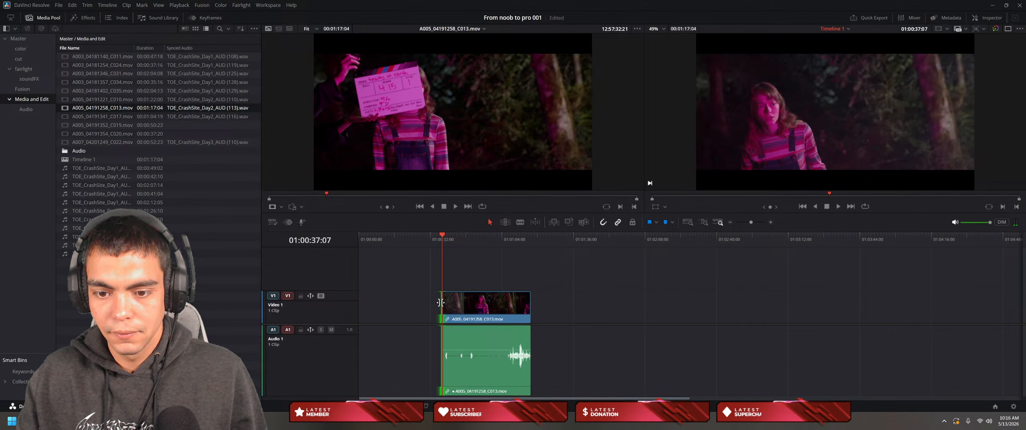
Step: Play Timeline 1 from the clip's start, stop it, and step the playhead back frame by frame to 01:00:41:14
key("space")
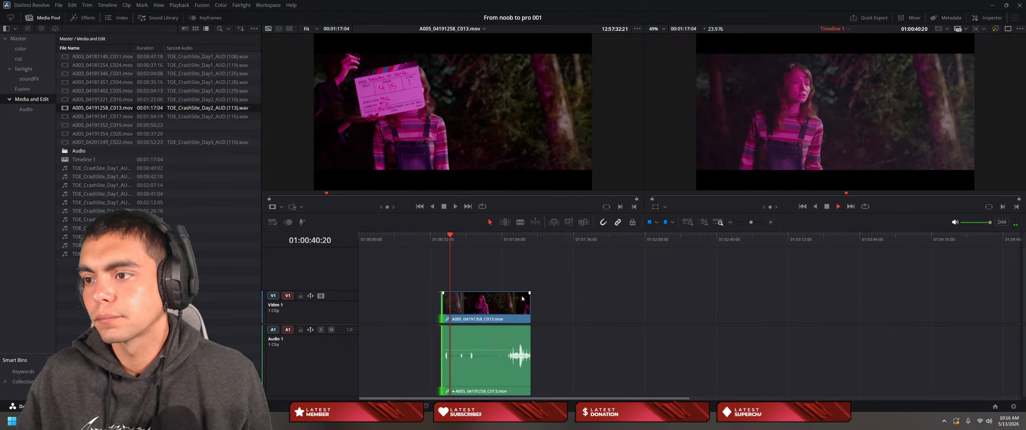
key("space")
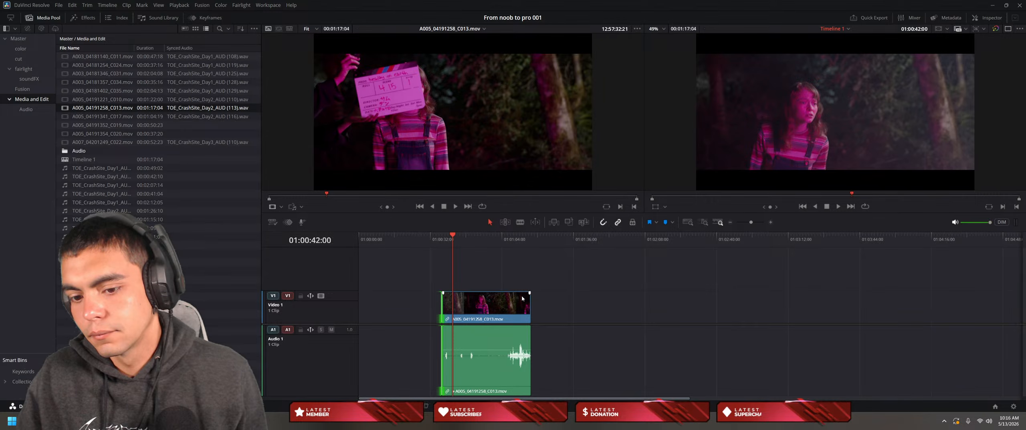
key("Left")
key("Left")
key("Left")
key("Left")
key("Left")
key("Left")
key("Left")
key("Left")
key("Left")
key("Left")
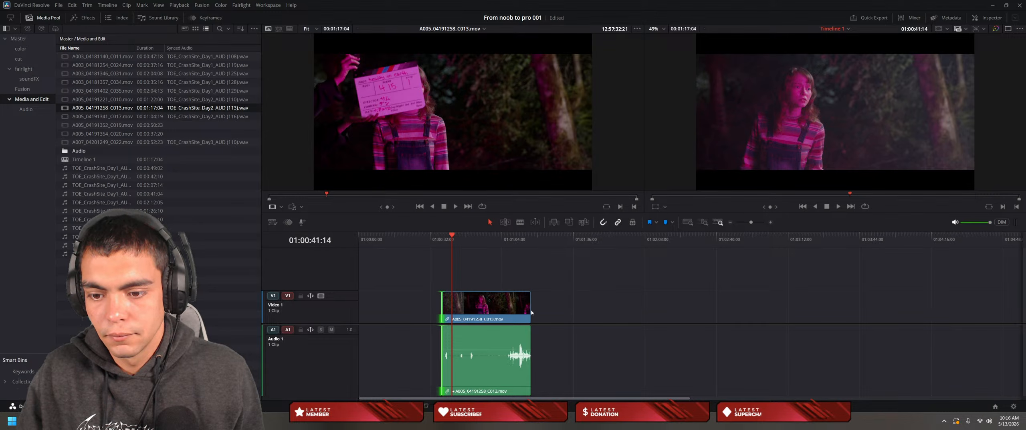
Step: Trim the end of the A005_04191258_C013.mov clip to the playhead at 01:00:41:14 and compare the result with the course video
mouse_move(530, 310)
left_mouse_down()
mouse_move(498, 310)
mouse_move(531, 303)
left_mouse_up()
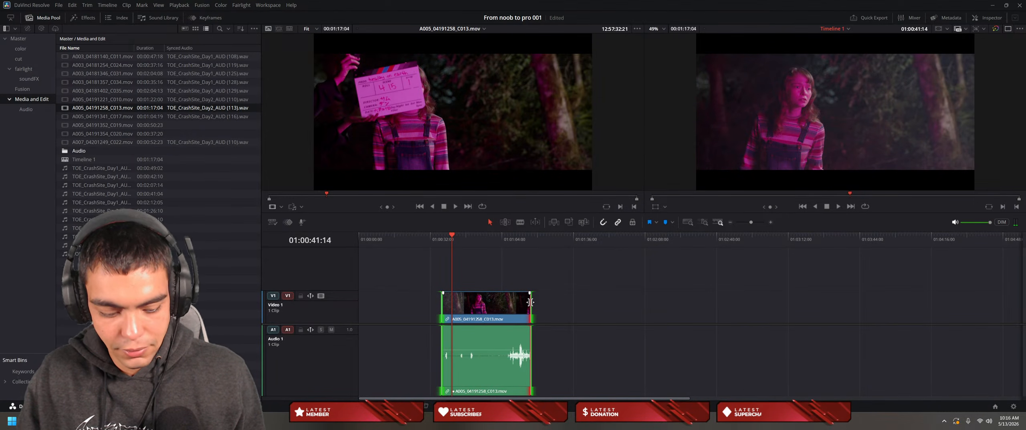
left_click(523, 310)
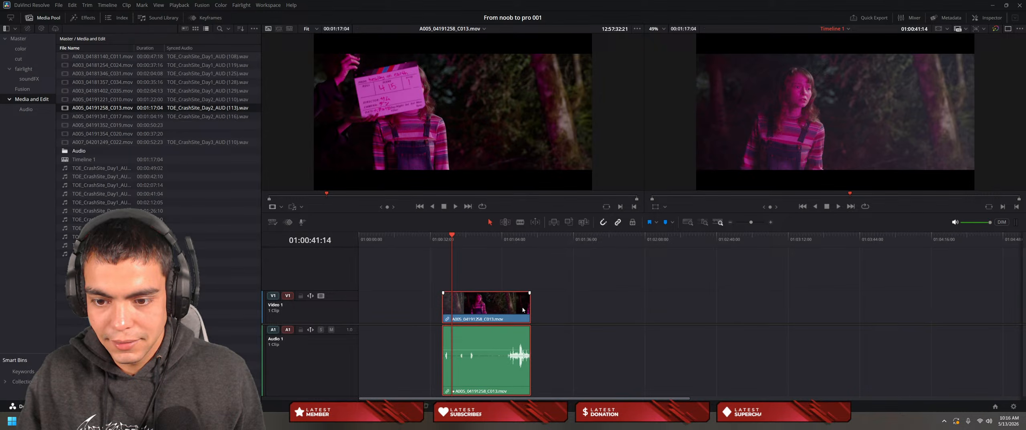
left_click_drag(530, 307, 451, 316)
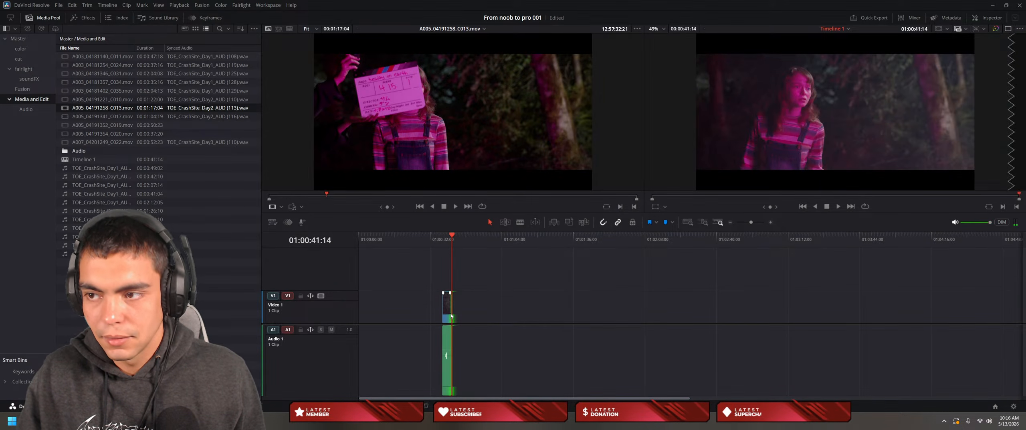
left_click(443, 280)
key("space")
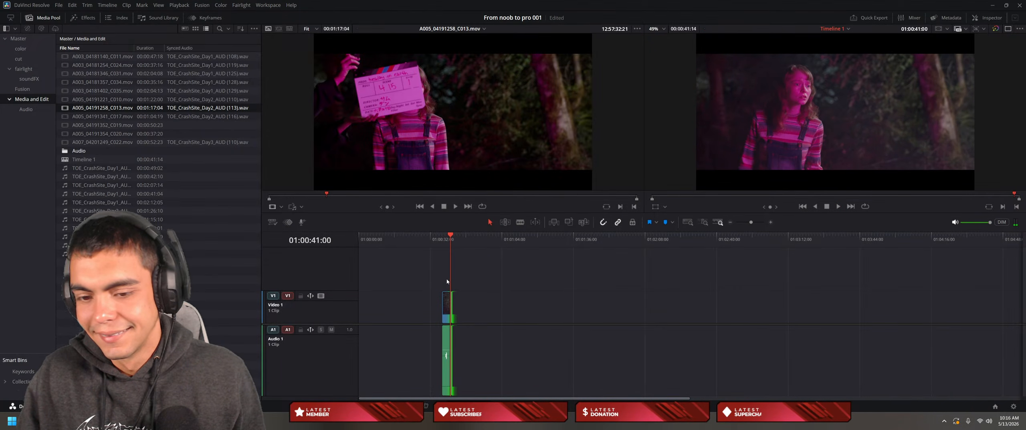
key("alt+Tab")
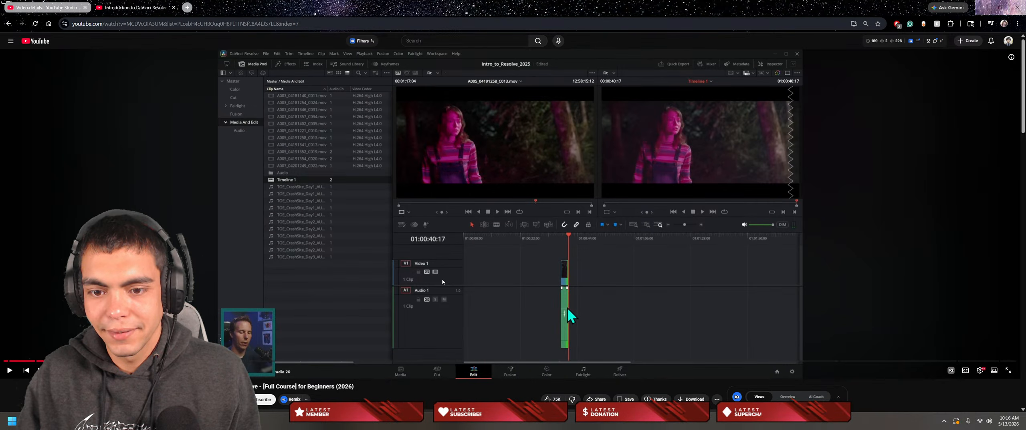
key("alt+Tab")
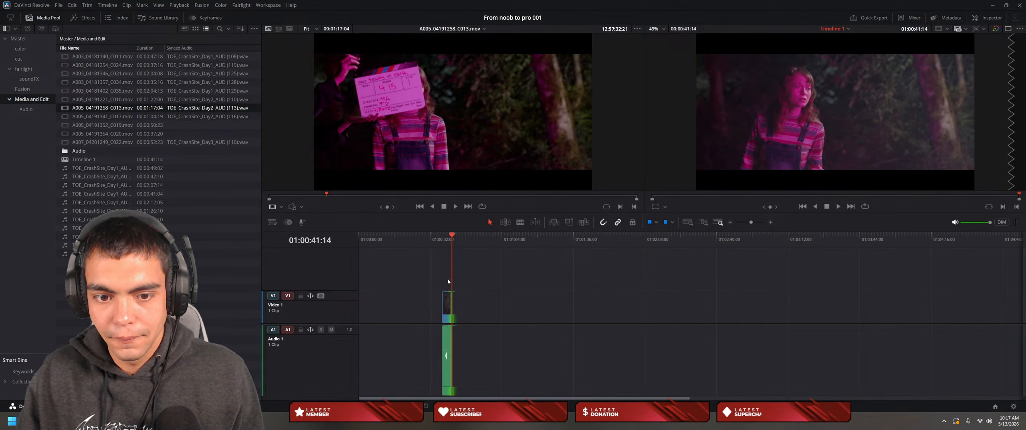
Step: Play the end of the A005_04191258_C013.mov clip up to 01:00:40:11 and trim the clip's end to that playhead position
left_click(447, 237)
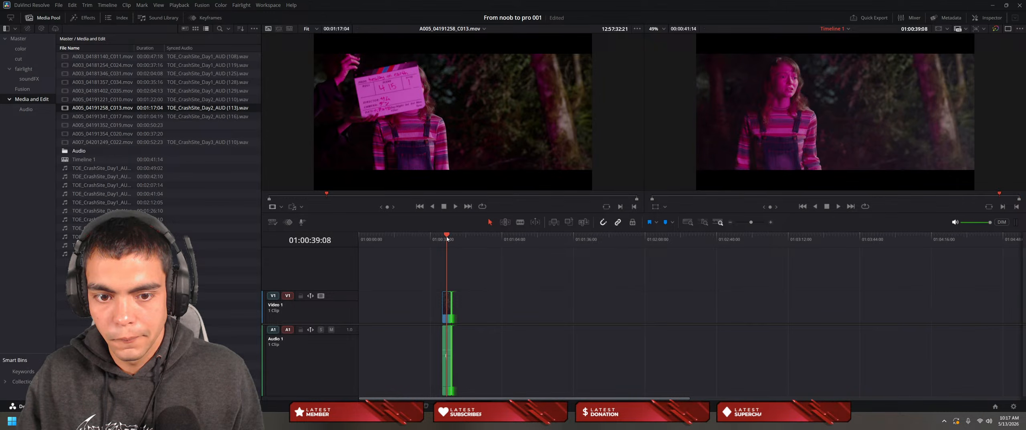
key("space")
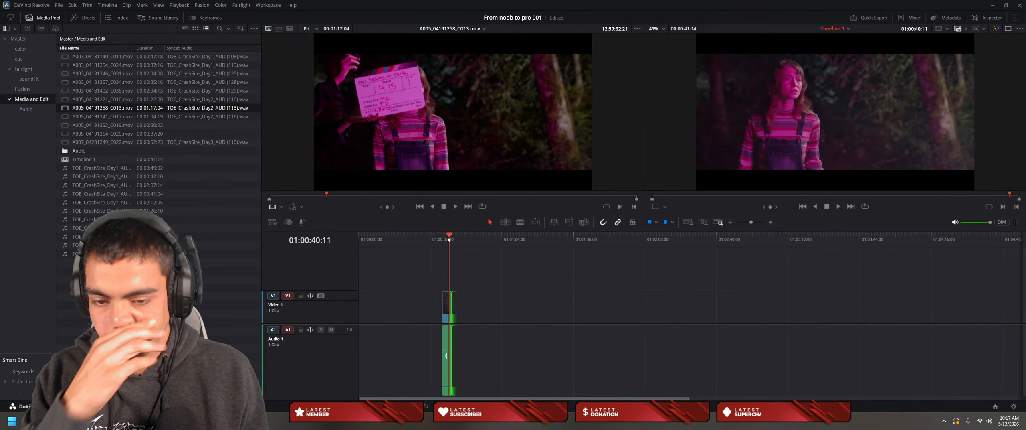
left_click(452, 297)
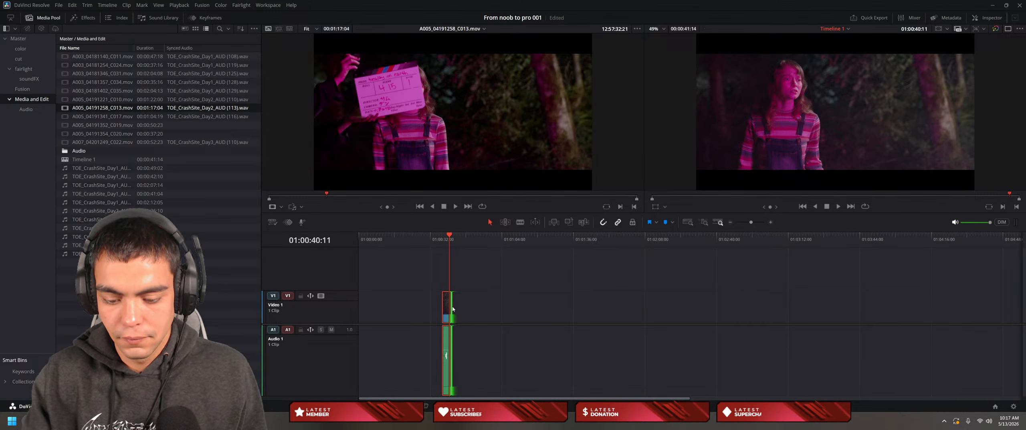
key("ctrl+equal")
key("ctrl+equal")
left_click_drag(620, 305, 610, 306)
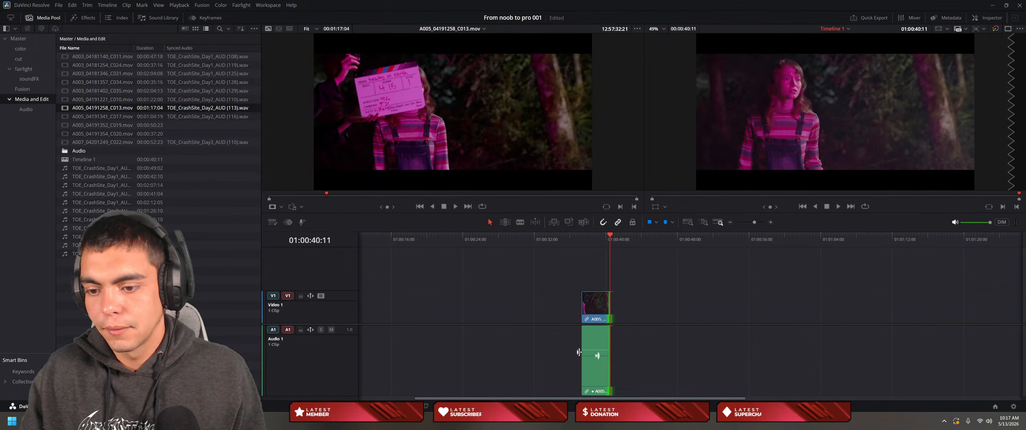
Step: Watch the course video's part on moving the trimmed clip in the browser and return to DaVinci Resolve
key("alt+Tab")
left_click(498, 304)
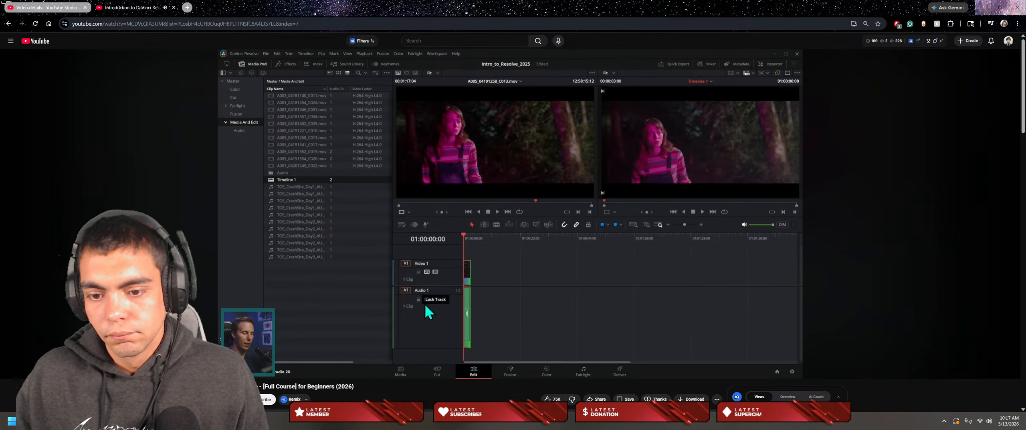
key("alt+Tab")
Step: Move the A005_04191258_C013.mov clip to the very start of Timeline 1 and play it from there
left_click_drag(566, 256, 201, 341)
left_click_drag(700, 307, 367, 309)
left_click(359, 286)
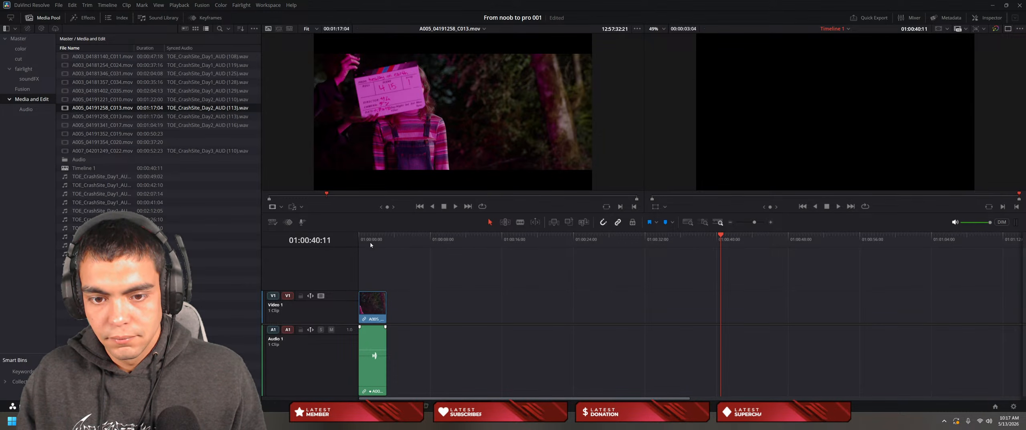
left_click(360, 238)
key("space")
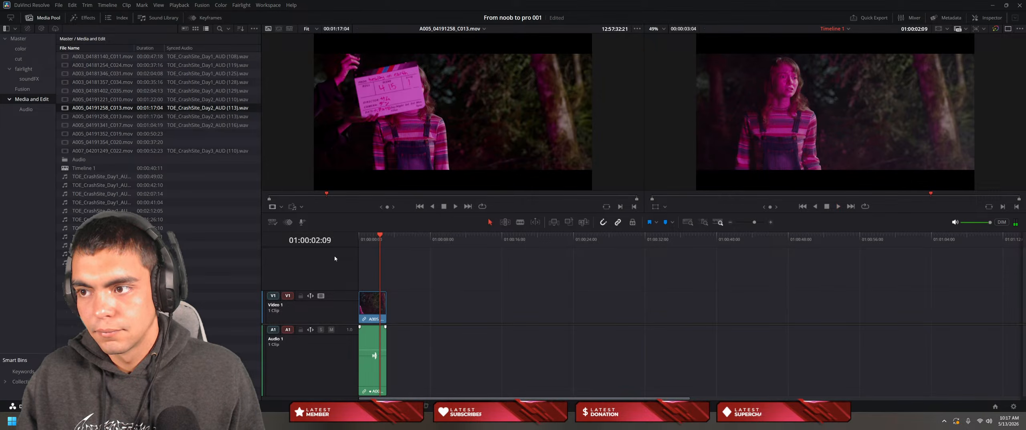
Step: Watch the course video's part on adding a second clip in the browser, pause it and return to DaVinci Resolve
key("alt+Tab")
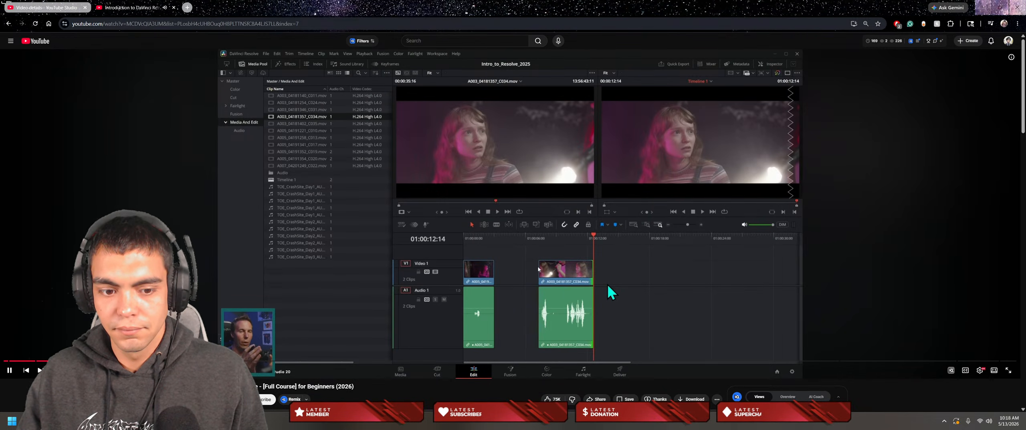
left_click(518, 265)
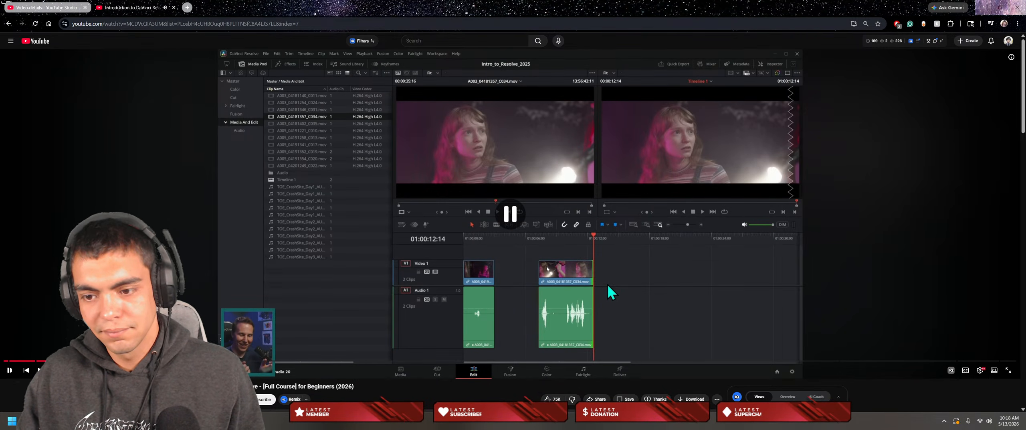
key("alt+Tab")
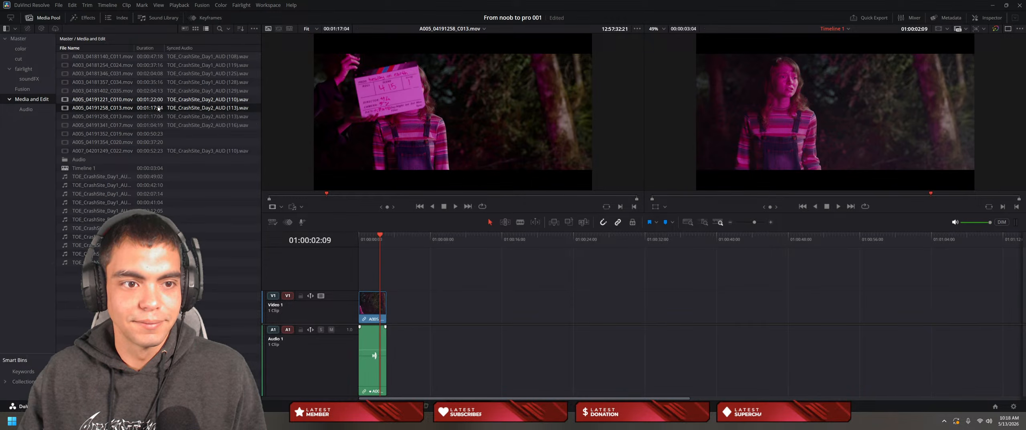
key("alt+Tab")
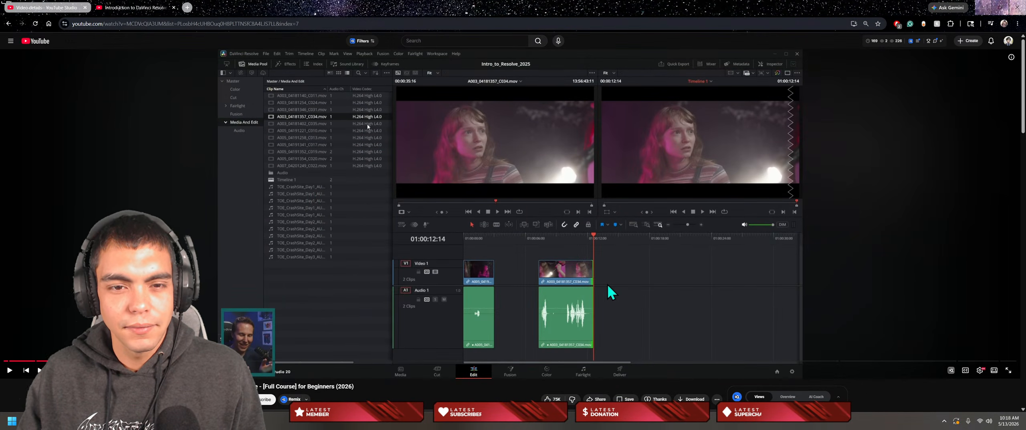
key("alt+Tab")
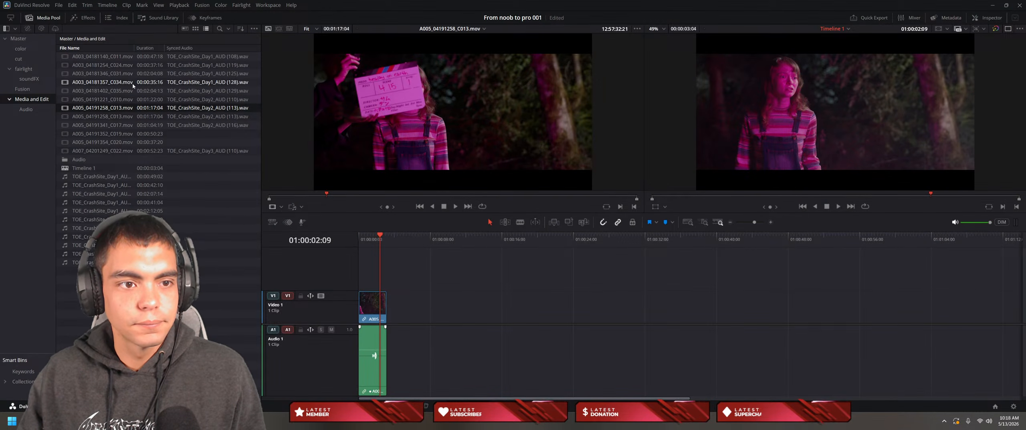
Step: Add the A003_04181357_C034.mov clip to Timeline 1 after the first clip, leaving a gap between them, and start playback
left_click(102, 83)
left_click_drag(102, 82, 431, 333)
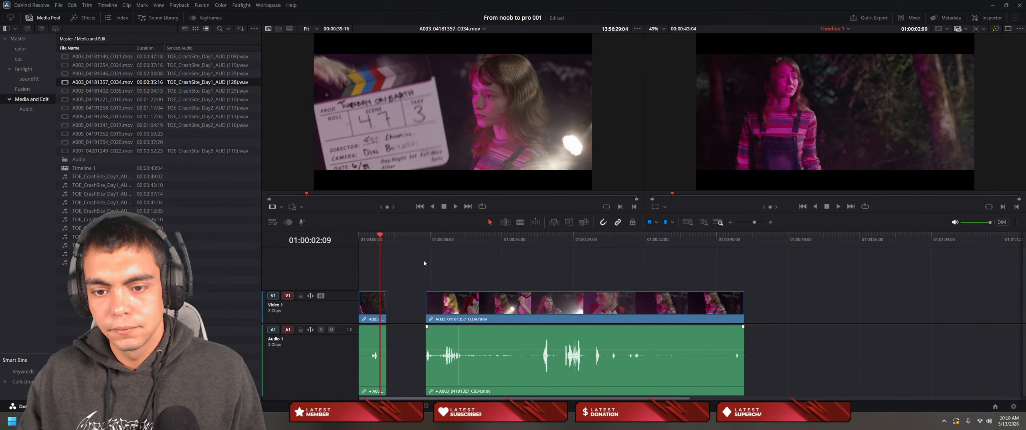
key("space")
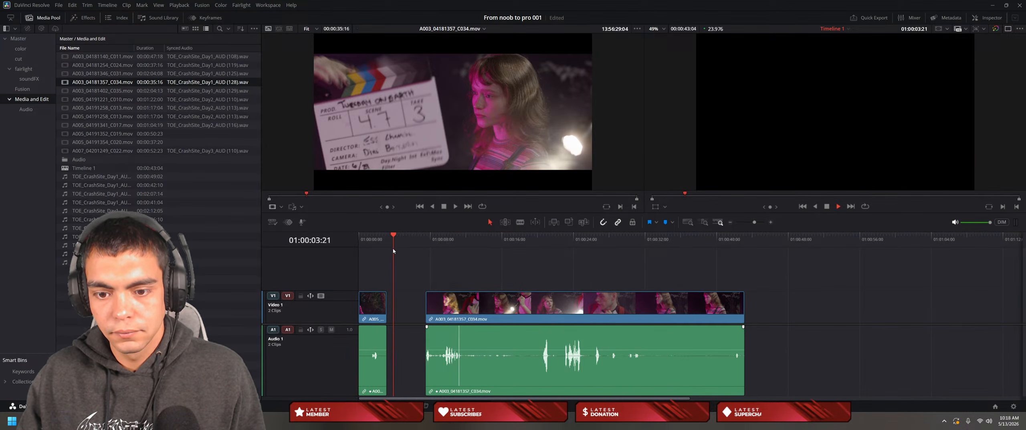
Step: Play through the A003_04181357_C034.mov clip to find its starting point, and trim its start to the playhead at 01:00:19:06
left_click(478, 235)
key("space")
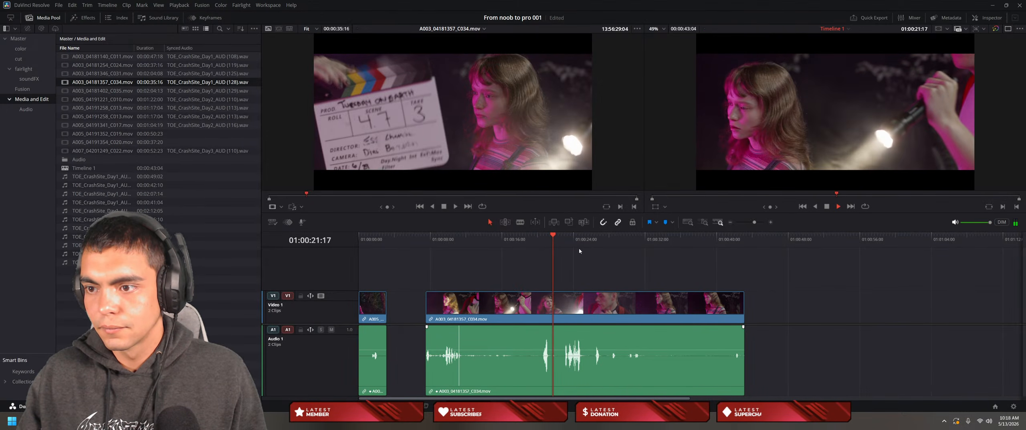
key("space")
left_click_drag(556, 239, 548, 238)
key("space")
key("space")
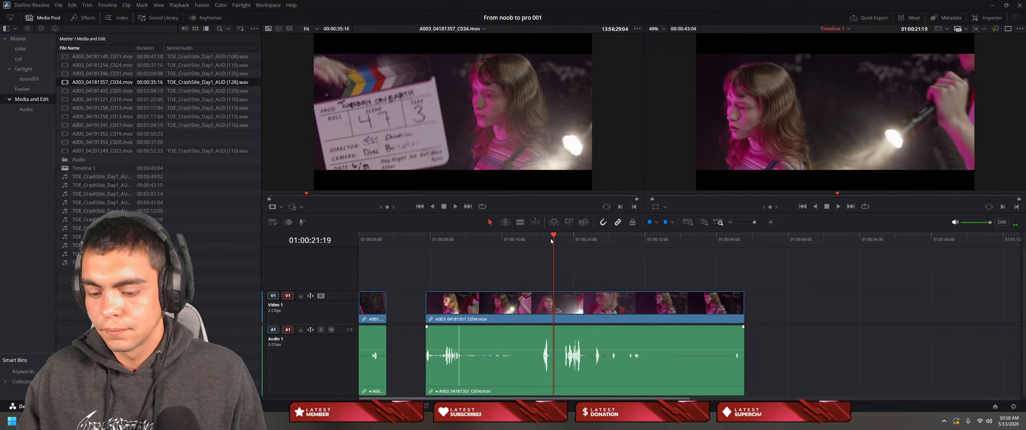
key("space")
key("space")
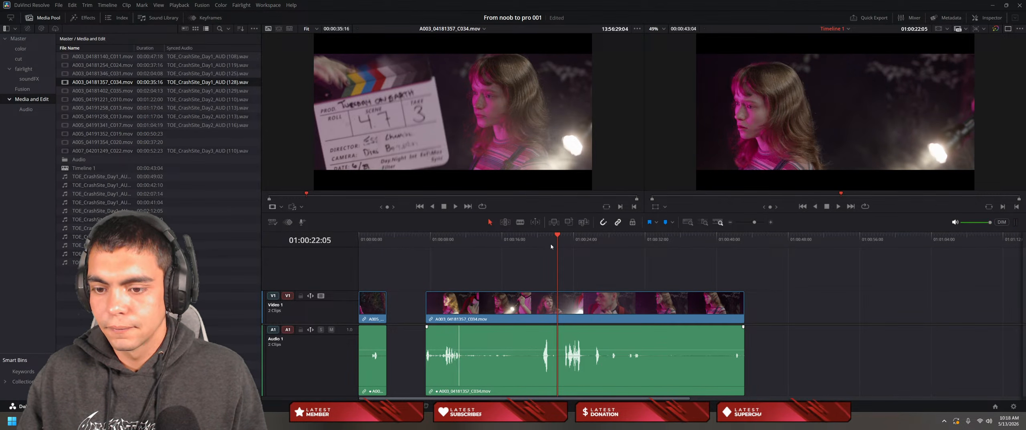
left_click_drag(557, 239, 525, 240)
key("space")
key("space")
key("space")
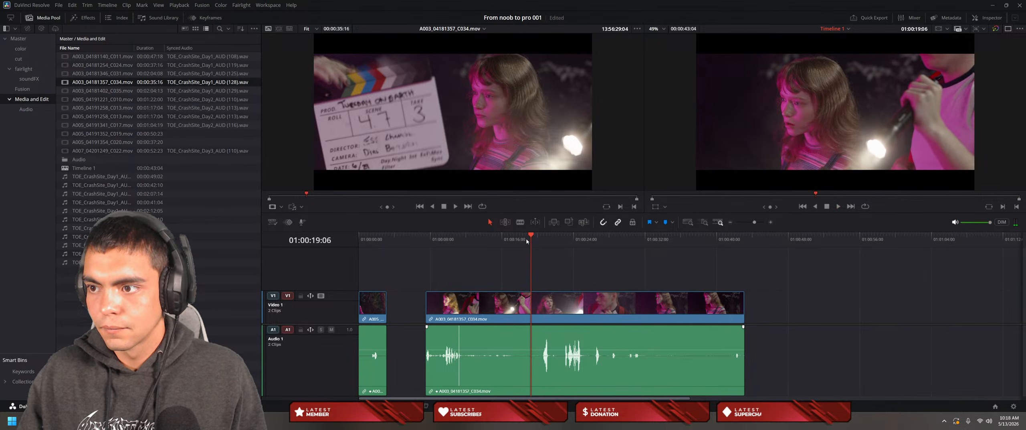
left_click_drag(428, 319, 529, 317)
Step: Trim the end of the A003_04181357_C034.mov clip after the dialogue, butt it against the first clip and play across the cut
key("space")
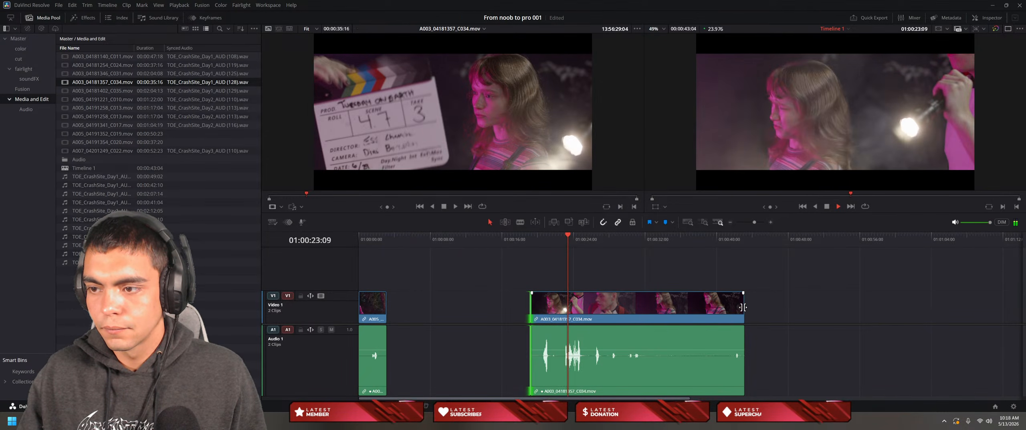
key("space")
left_click_drag(743, 307, 413, 317)
left_click(380, 283)
key("space")
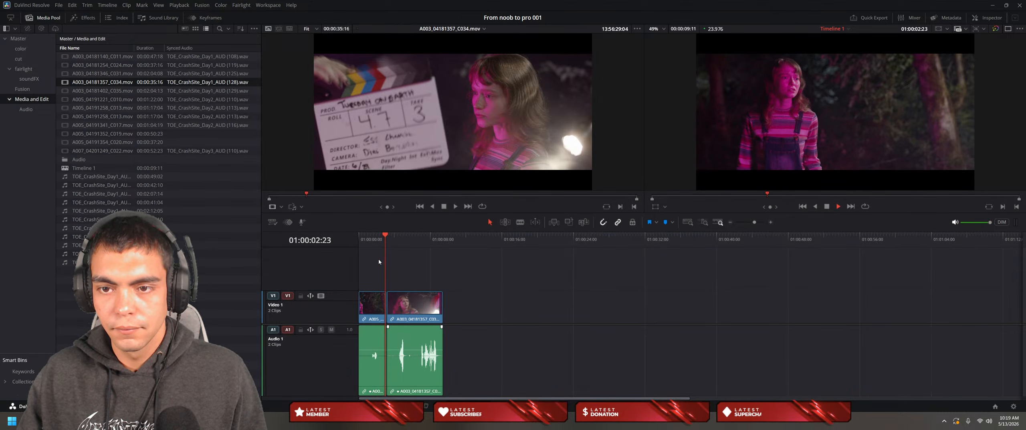
key("space")
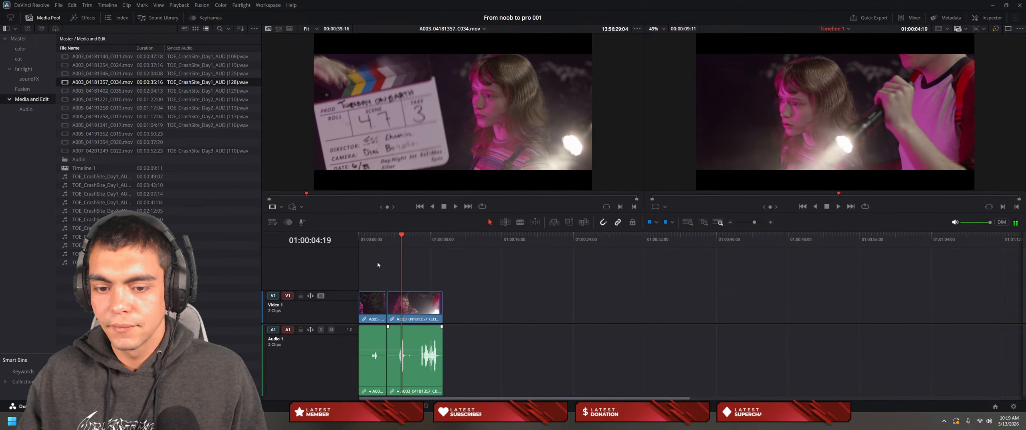
Step: Watch the course video's next part on browsing the clips in the Media and Edit bin, and return to DaVinci Resolve
key("alt+Tab")
left_click(500, 298)
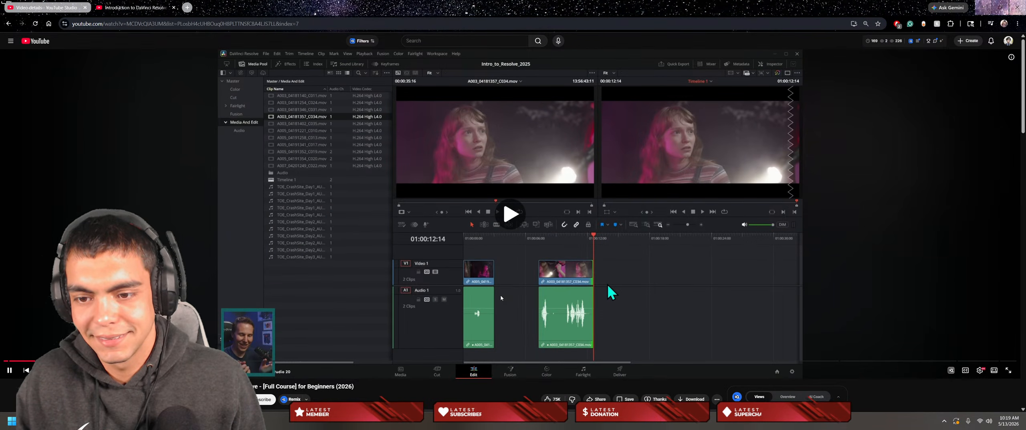
left_click(501, 298)
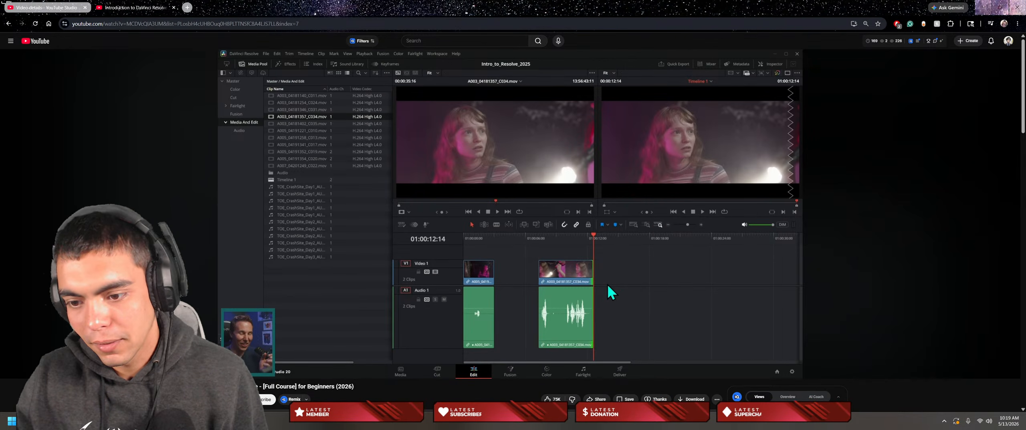
left_click(501, 298)
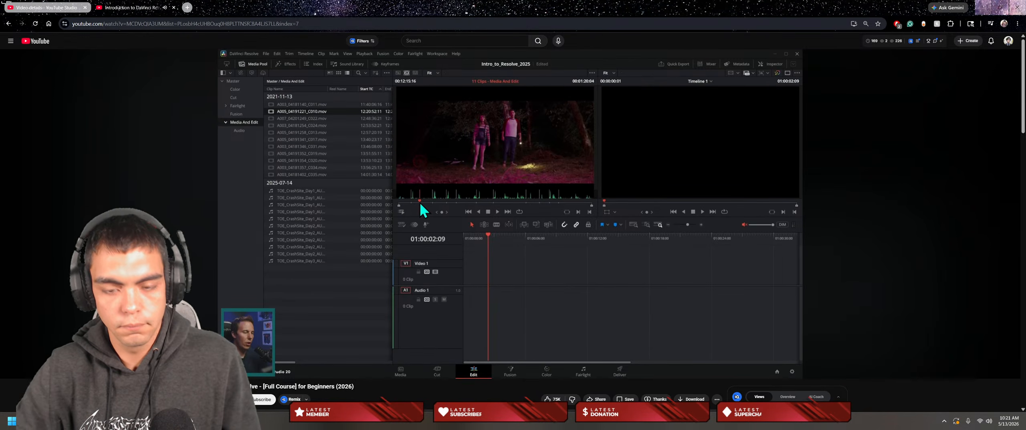
key("alt+Tab")
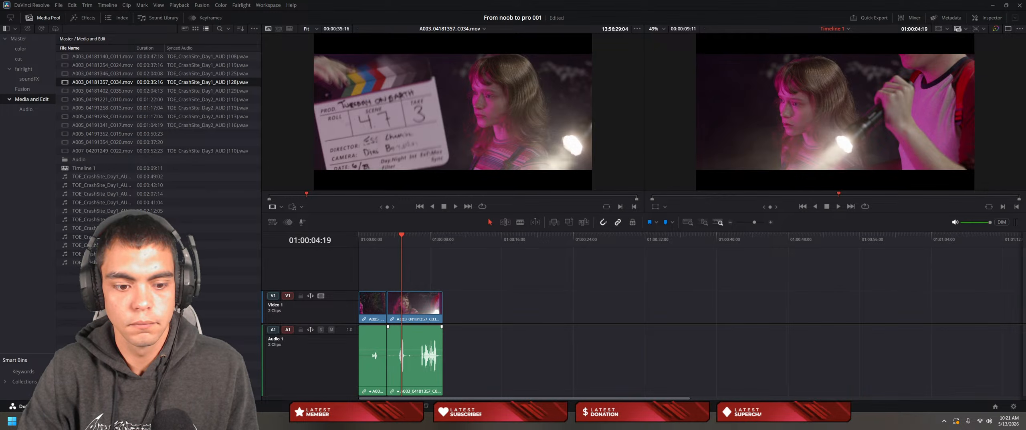
key("alt+Tab")
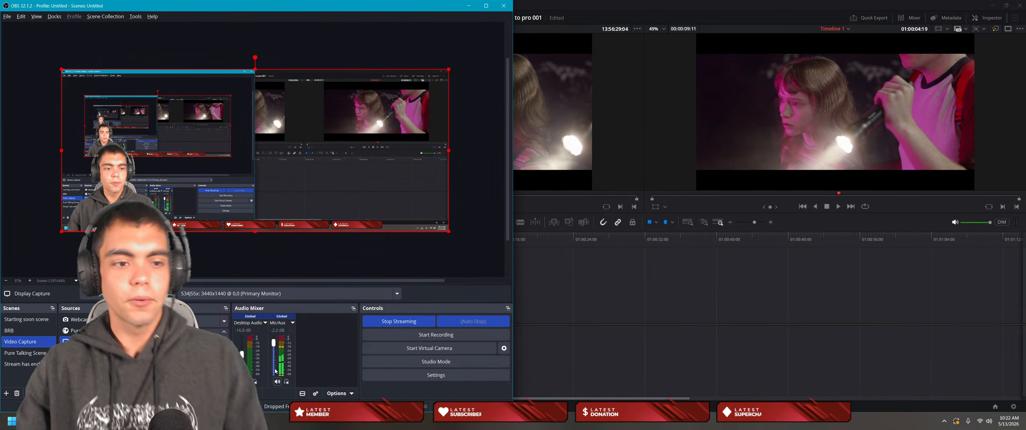
left_click(470, 6)
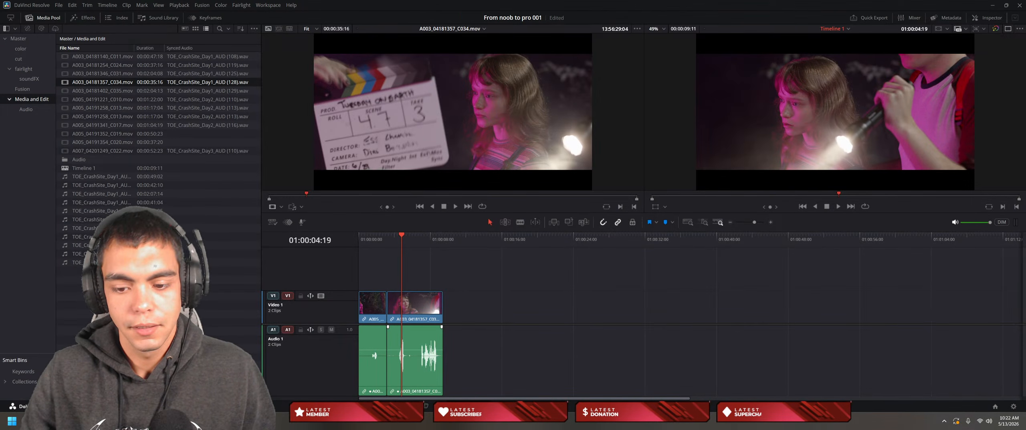
Step: Examine the column fields and layout preset options for the Media page's clip list, save the dialog unchanged and look through the clips
key("shift+2")
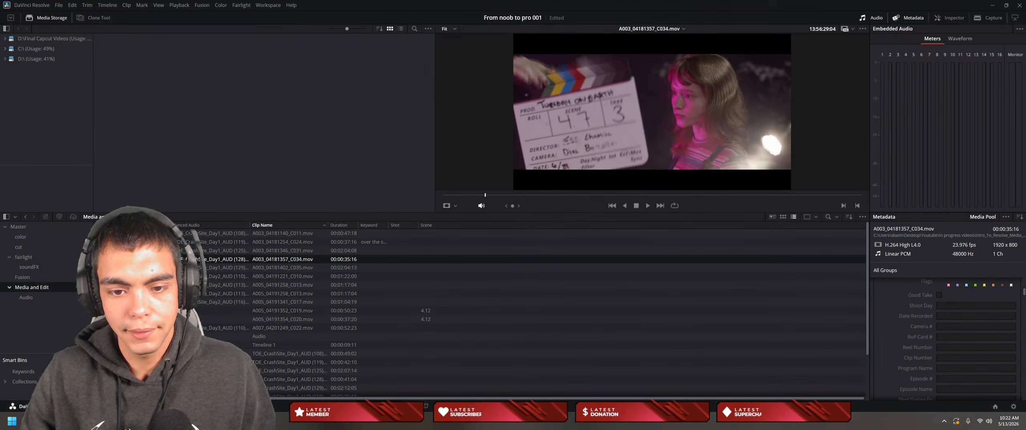
right_click(436, 226)
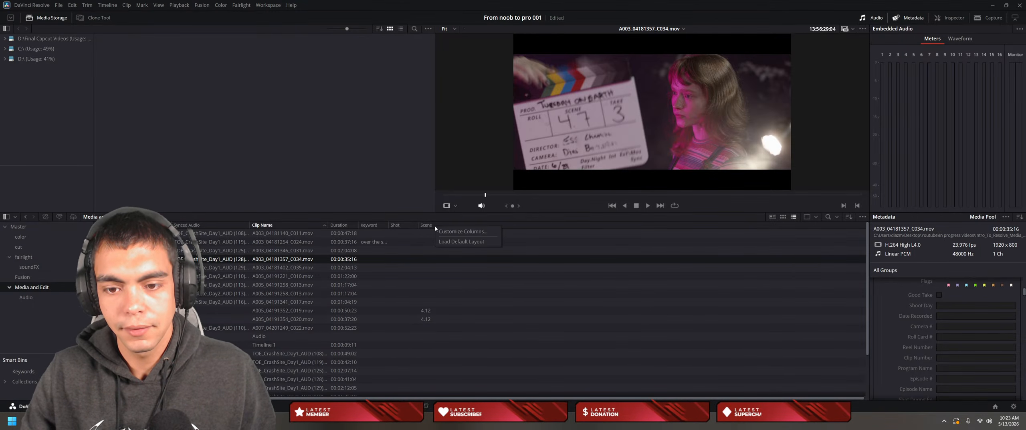
left_click(456, 232)
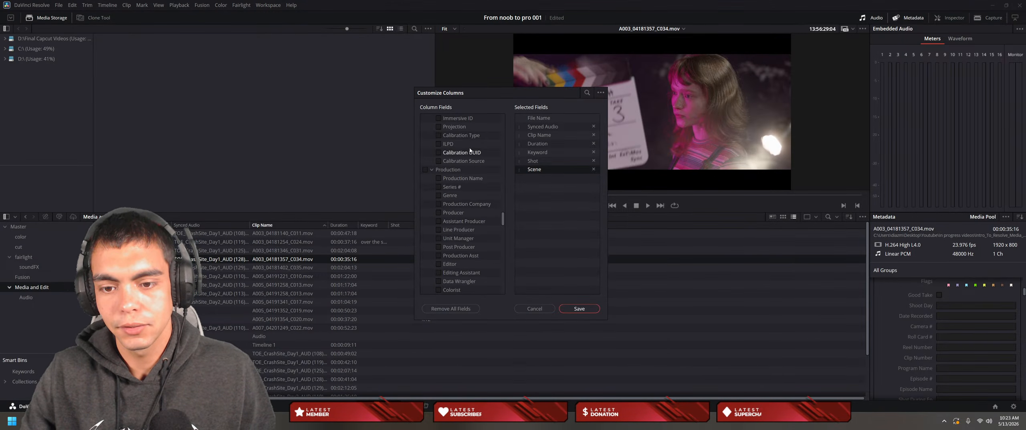
left_click(601, 93)
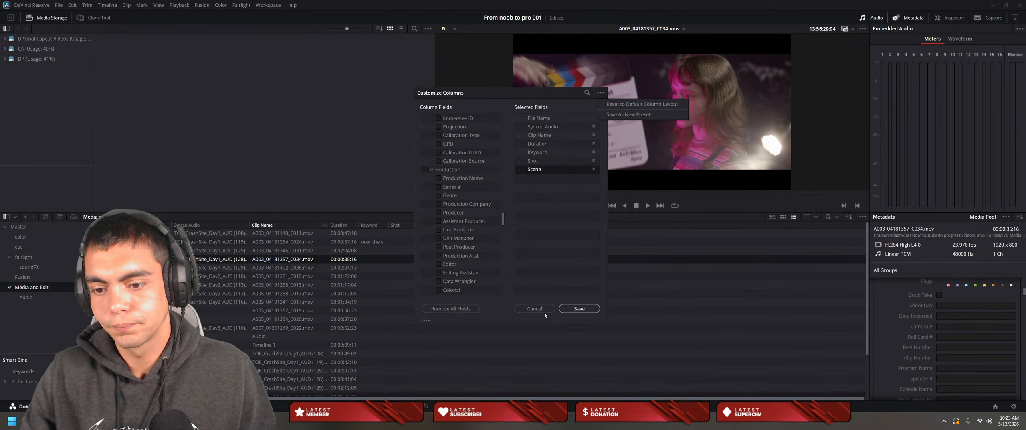
left_click(580, 308)
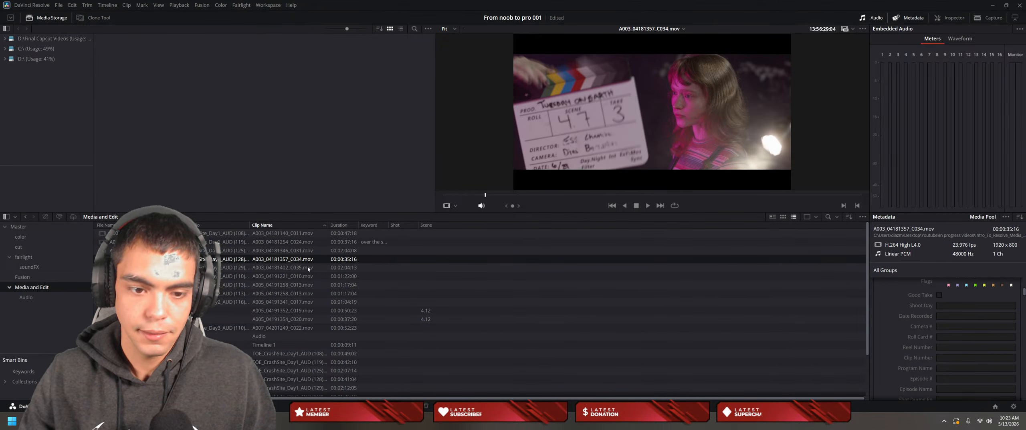
scroll(361, 277, "down", 2)
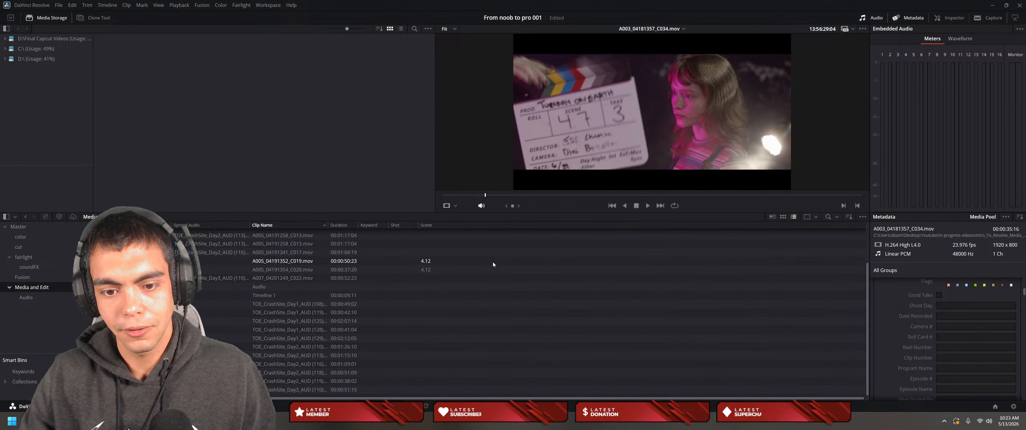
scroll(461, 259, "up", 2)
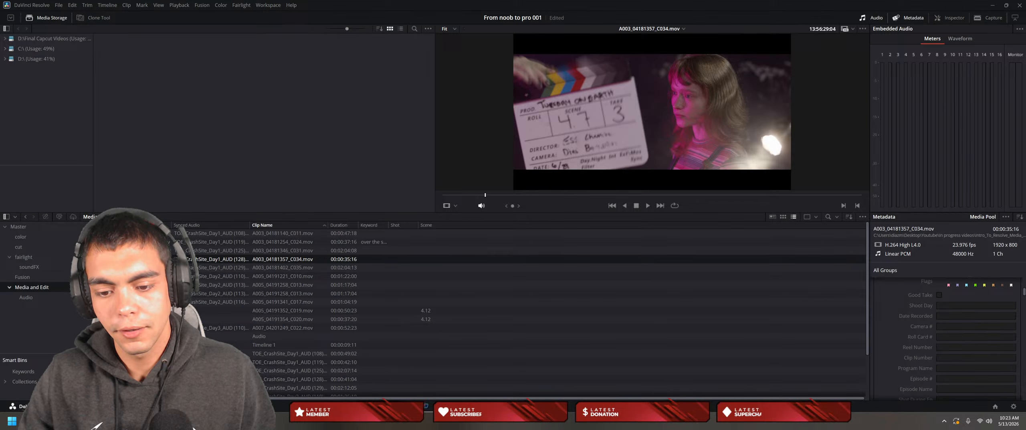
Step: Look at the Media and Edit clip list and Timeline 1 on the Cut page, and return to the Edit page
left_click(427, 406)
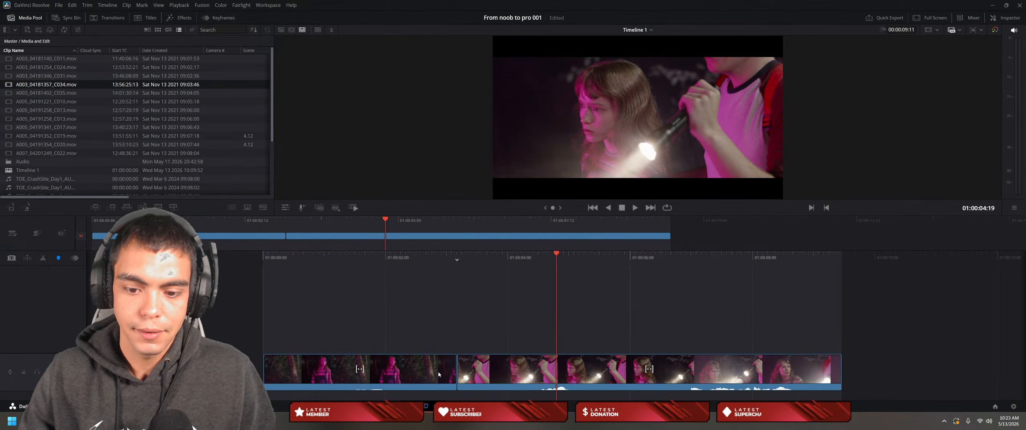
left_click(470, 406)
left_click(428, 408)
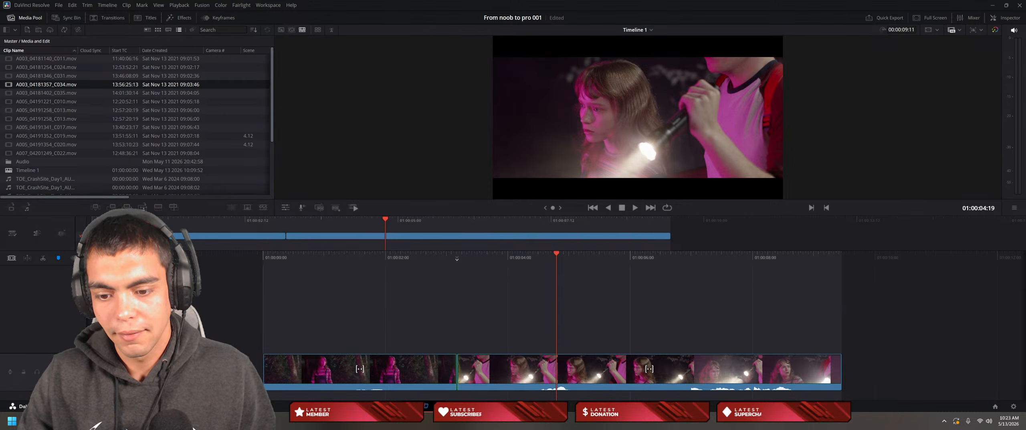
left_click(470, 405)
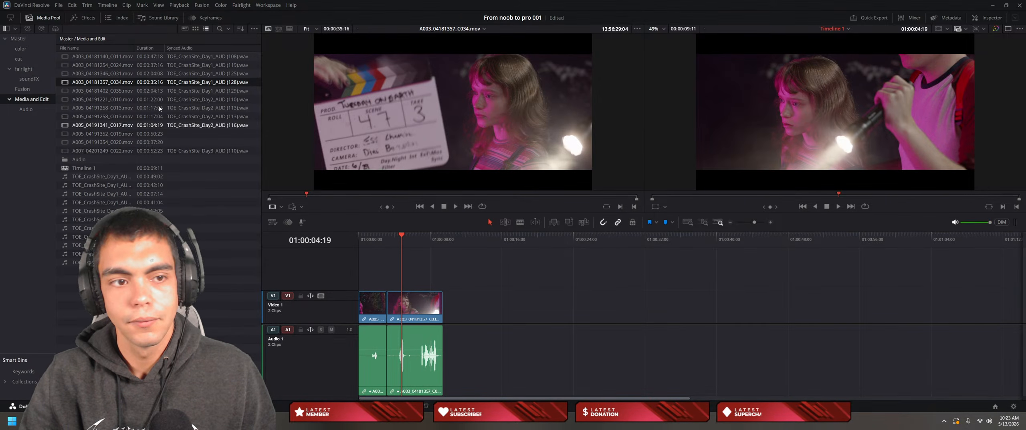
Step: Add the A003_04181140_C011.mov clip to Timeline 1 after the existing clips, leaving a gap before it
left_click(172, 56)
left_click_drag(501, 128, 525, 292)
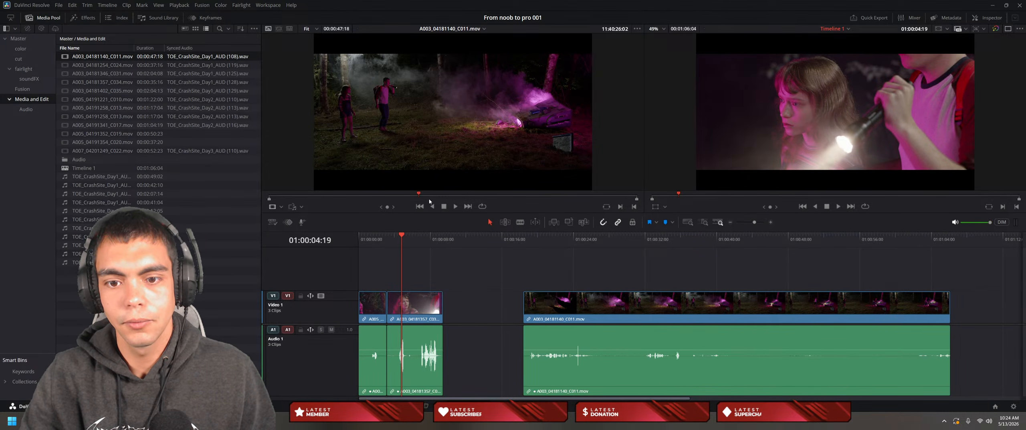
Step: Scrub the A003_04181140_C011.mov clip in the source viewer, view the bin's clips as a source tape, and restore the single-clip view
mouse_move(426, 193)
left_mouse_down()
mouse_move(526, 194)
mouse_move(405, 195)
left_mouse_up()
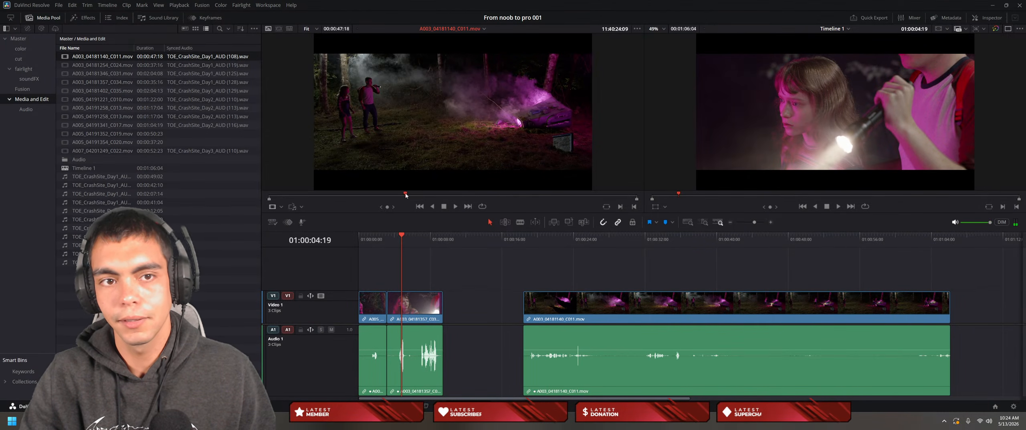
left_click(279, 29)
left_click_drag(314, 184, 266, 72)
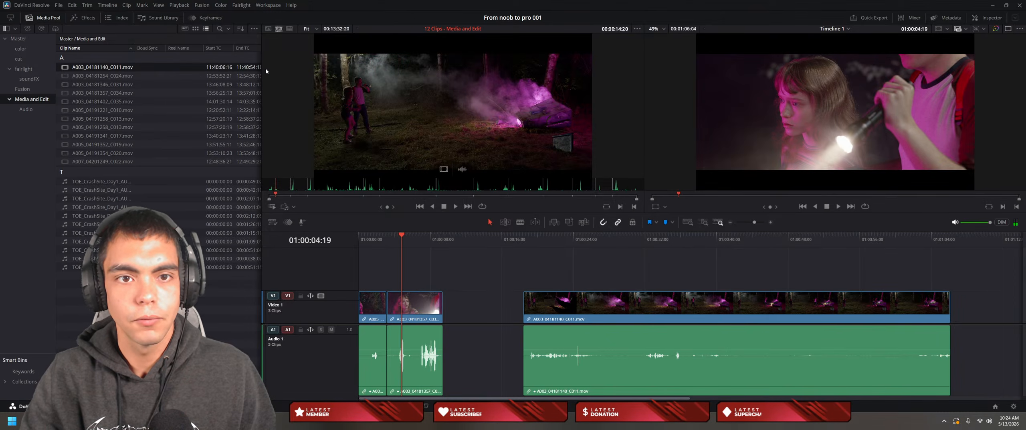
left_click(276, 29)
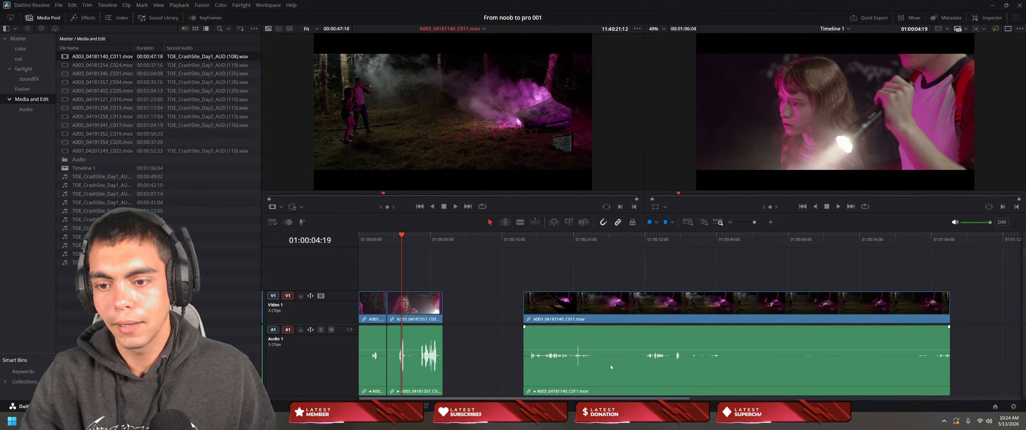
Step: Place the A003_04181254_C024.mov clip on a new Video 2 track above the A003_04181140_C011.mov clip
left_click_drag(105, 66, 565, 270)
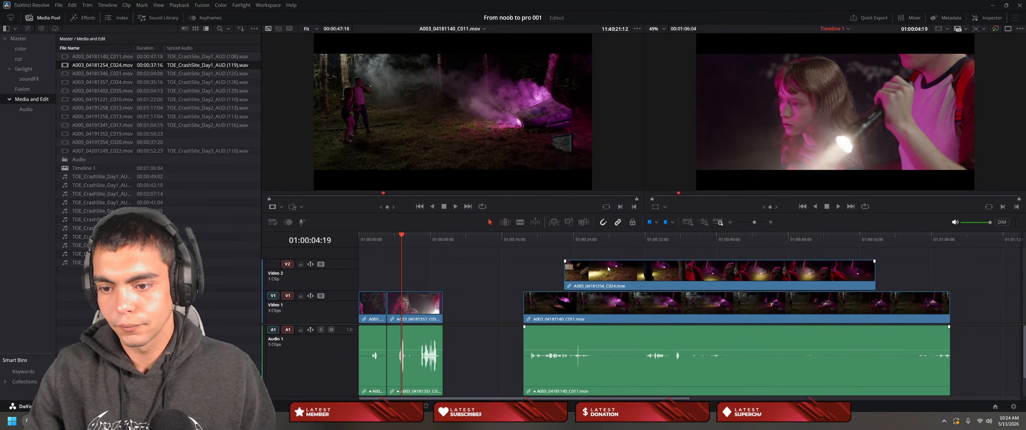
key("ctrl+z")
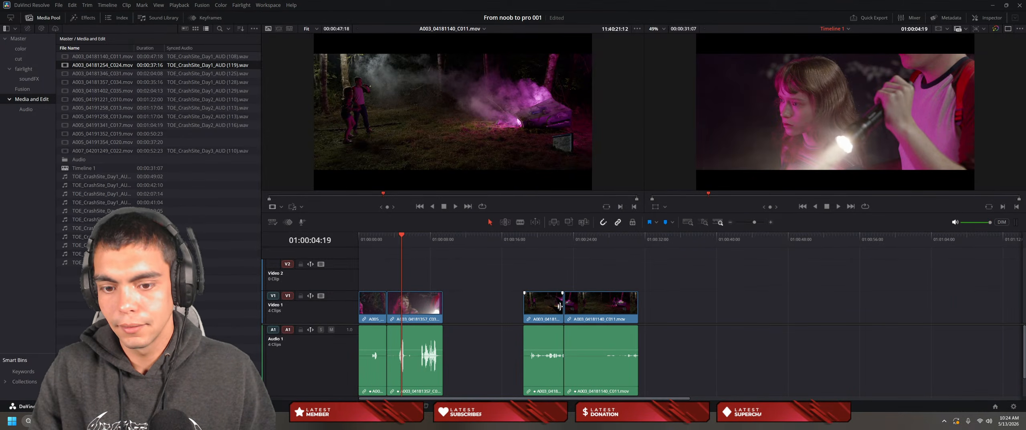
key("ctrl+shift+z")
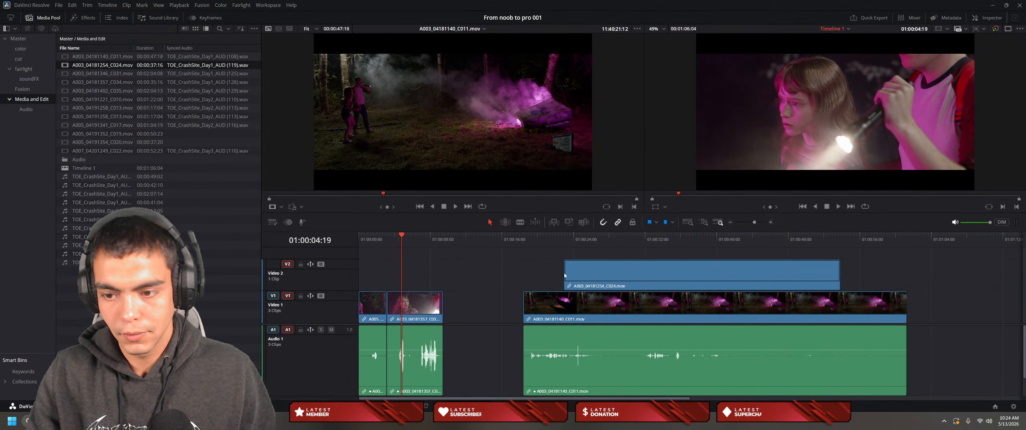
Step: Try moving A003_04181254_C024.mov down over the clip on Video 1 and ripple-deleting it, and undo these changes
left_click_drag(827, 263, 847, 371)
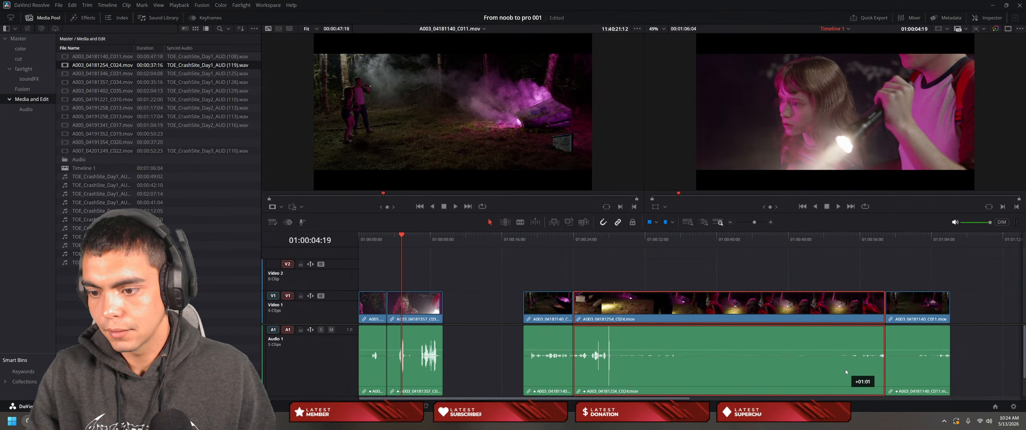
key("Delete")
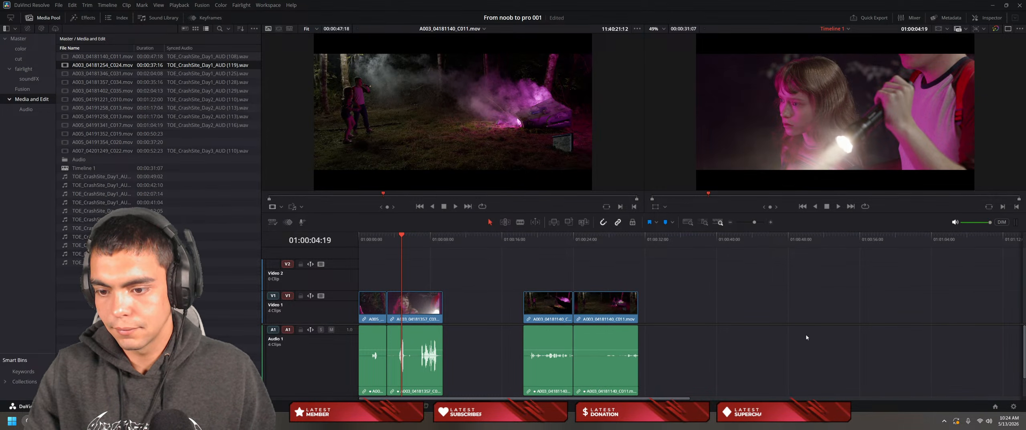
key("ctrl+z")
mouse_move(698, 337)
left_mouse_down()
mouse_move(946, 330)
mouse_move(694, 326)
left_mouse_up()
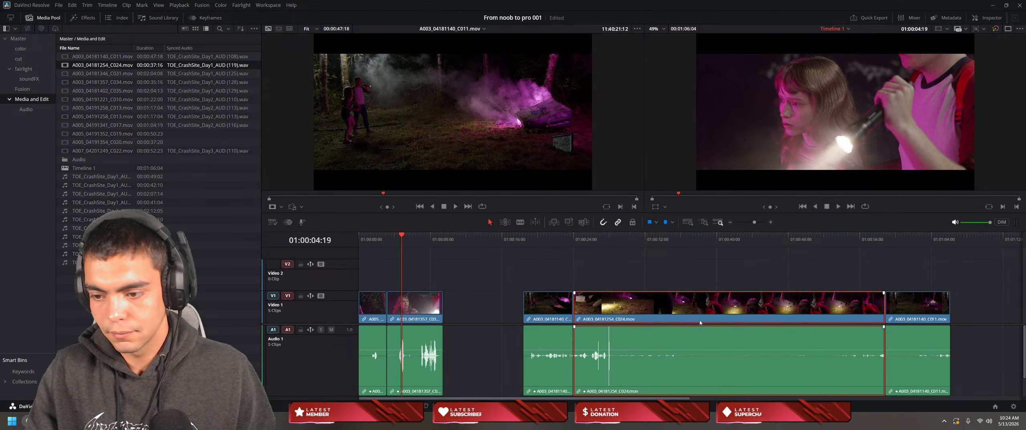
key("ctrl+z")
Step: Delete the A003_04181254_C024.mov clip from Video 2, keeping A003_04181140_C011.mov whole on Video 1
left_click_drag(662, 276, 834, 242)
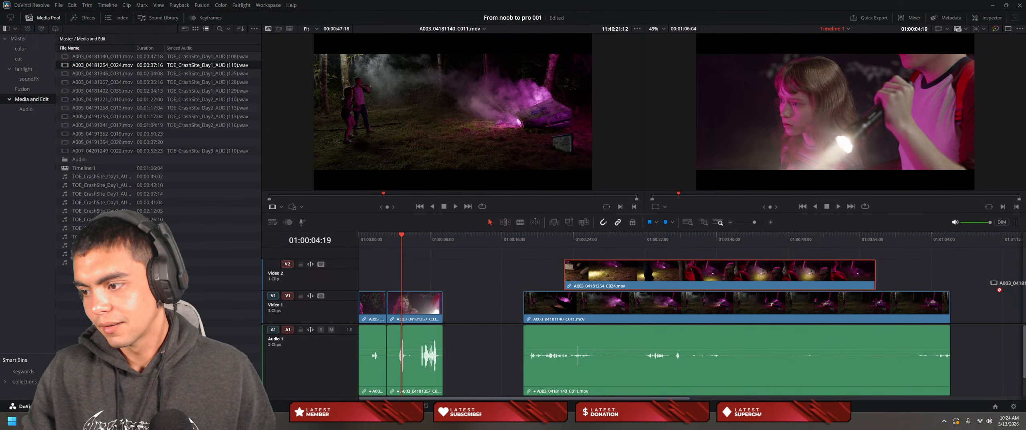
left_click_drag(883, 290, 865, 353)
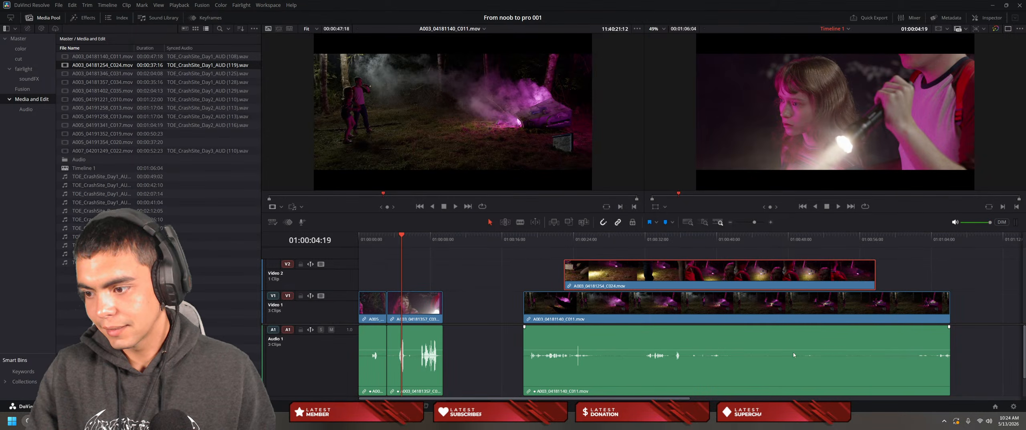
left_click(902, 337)
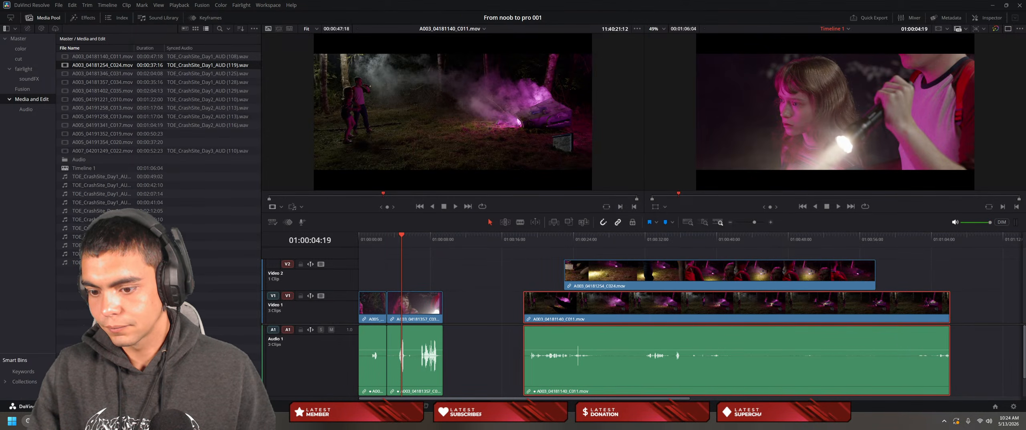
left_click_drag(657, 399, 767, 399)
left_click_drag(552, 277, 939, 344)
left_click_drag(786, 274, 798, 361)
key("Delete")
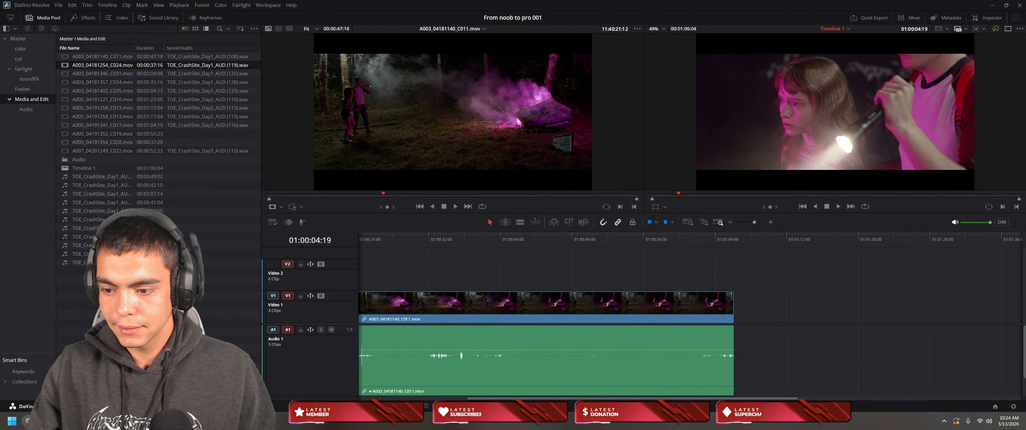
Step: Split the A003_04181140_C011.mov clip at 01:00:32:17 and blade it at several further points along its remaining length
scroll(554, 279, "left", 3)
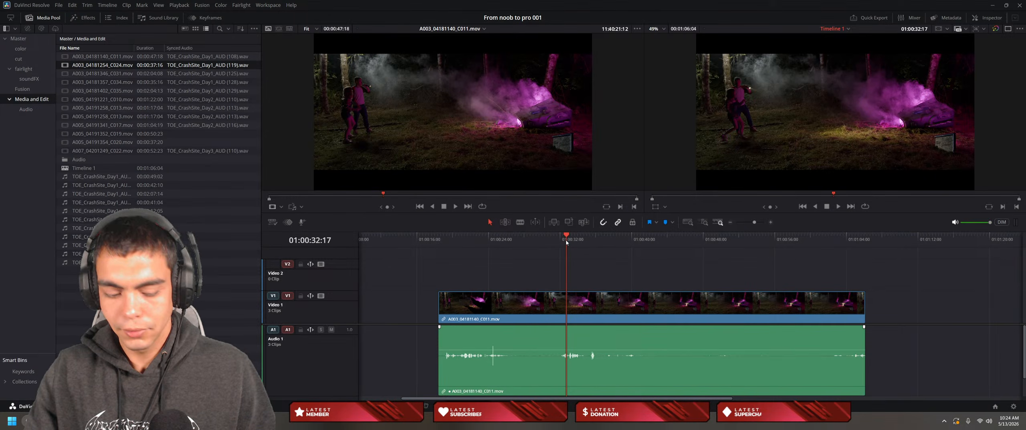
key("ctrl+b")
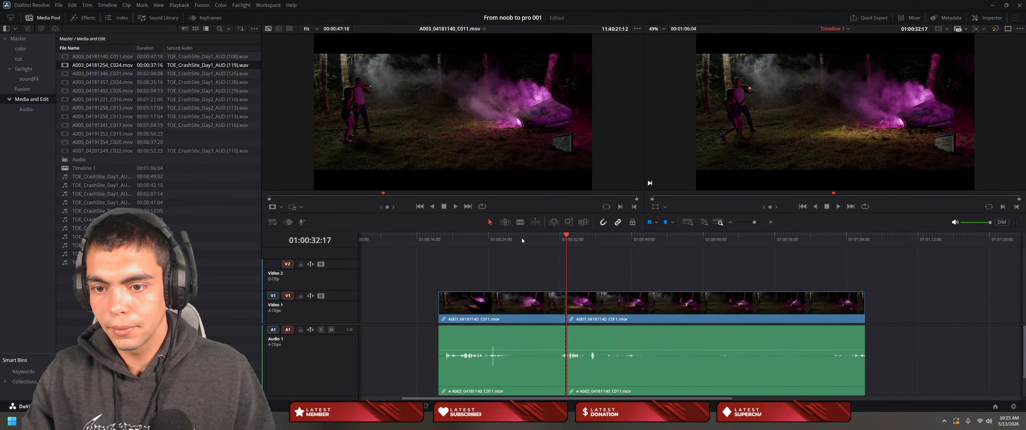
left_click(519, 222)
left_click(605, 305)
left_click(660, 305)
left_click(731, 305)
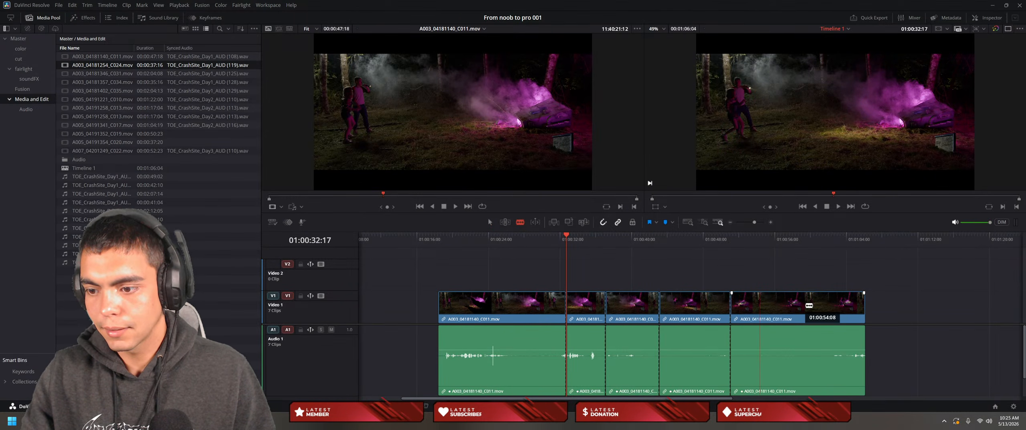
left_click(807, 305)
Step: Undo all the splits in the A003_04181140_C011.mov clip and return to the normal selection tool
key("ctrl+z")
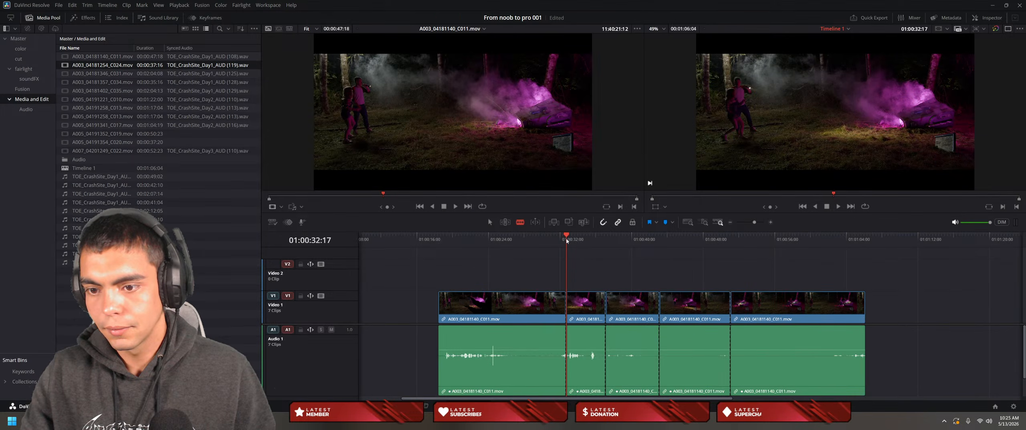
key("a")
key("ctrl+z")
key("ctrl+z")
key("ctrl+z")
key("ctrl+z")
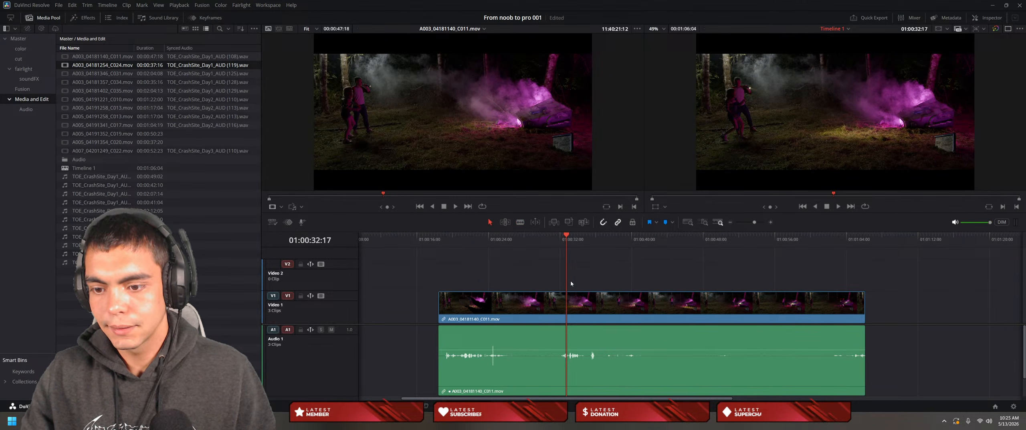
Step: Trim the A003_04181140_C011.mov clip's start to 01:00:35:02 and its end to about 01:00:59:21, placing the playhead at 01:00:40:02
left_click_drag(566, 240, 588, 240)
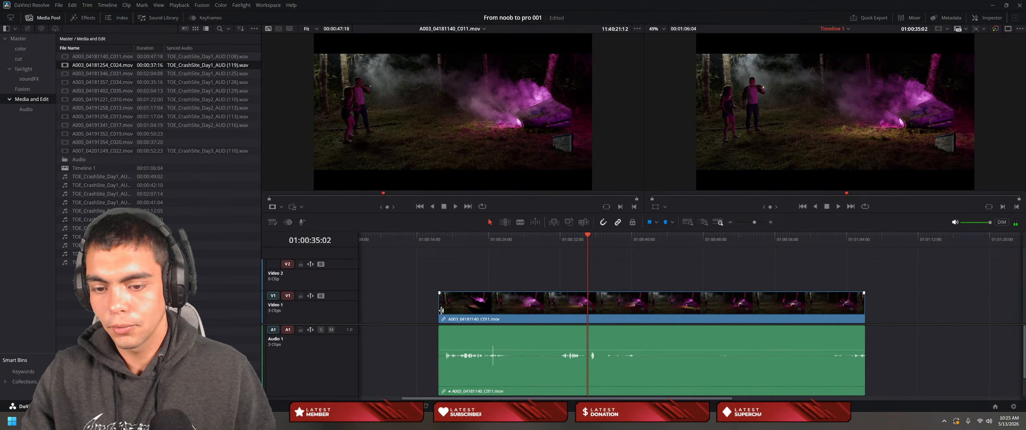
left_click_drag(438, 306, 588, 320)
left_click(633, 286)
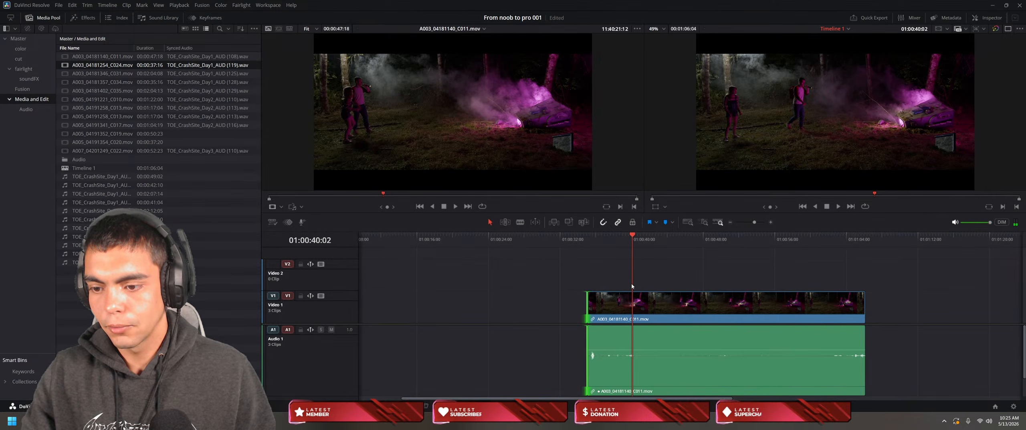
left_click_drag(866, 306, 809, 300)
Step: Split the A003_04181140_C011.mov clip at 01:00:40:02 and delete the part after the cut
key("ctrl+b")
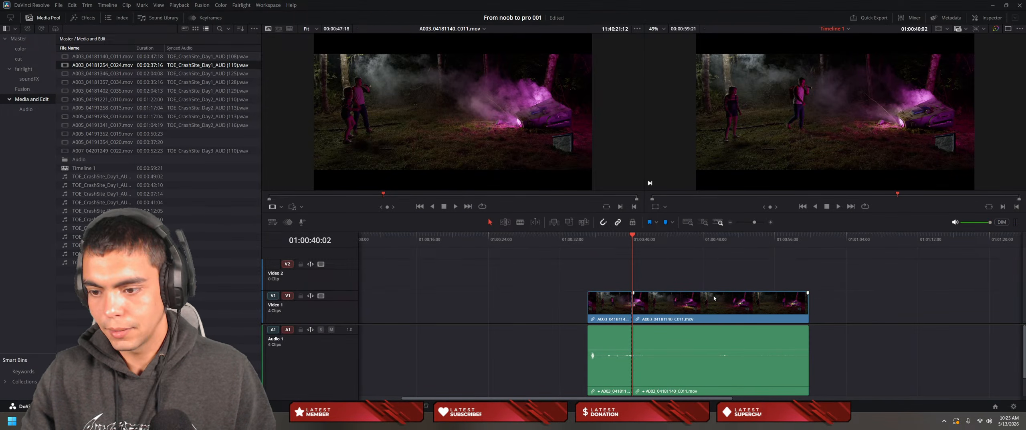
left_click(673, 298)
key("Delete")
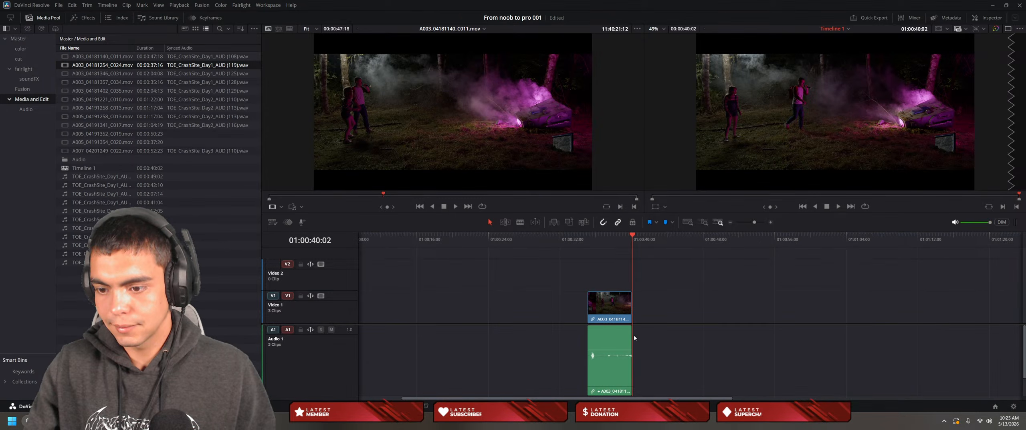
Step: Extend the A003_04181140_C011.mov clip's end to about 01:00:59:06 and its start back to about 01:00:24, and activate the Blade tool
left_click_drag(631, 315, 803, 333)
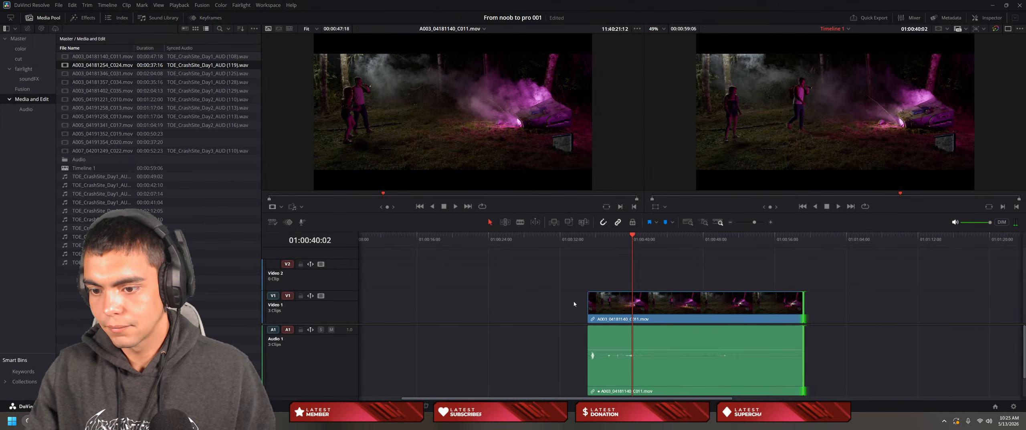
left_click_drag(587, 302, 493, 302)
left_click(523, 226)
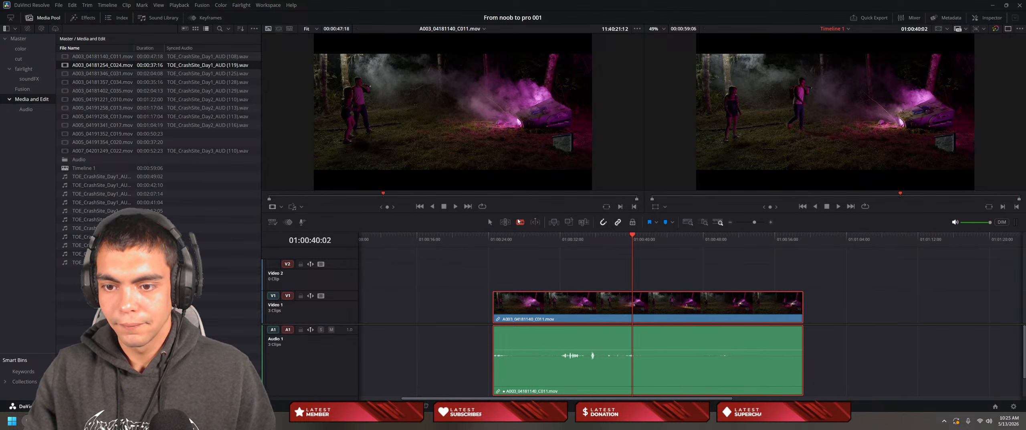
Step: Split the A003_04181140_C011.mov clip at about 01:00:32 and ripple-delete the part before the cut
left_click(563, 284)
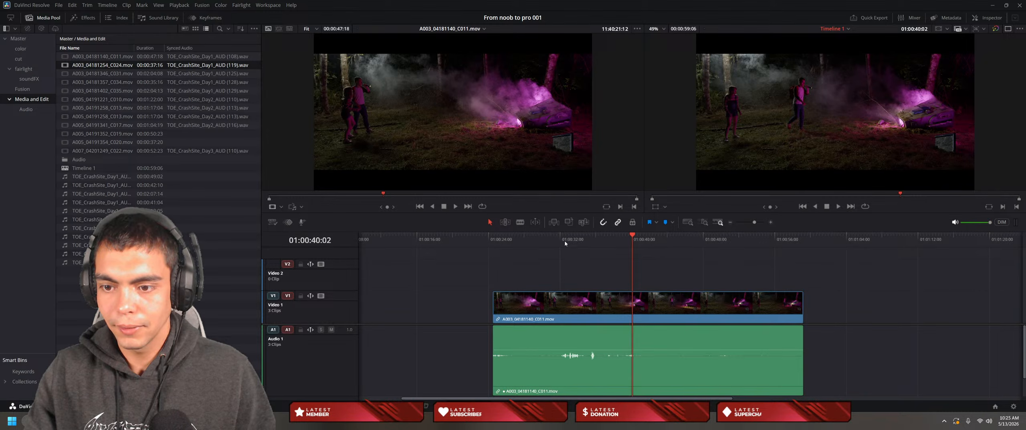
left_click(566, 240)
key("ctrl+b")
left_click_drag(565, 236, 537, 237)
left_click_drag(501, 279, 504, 356)
key("Delete")
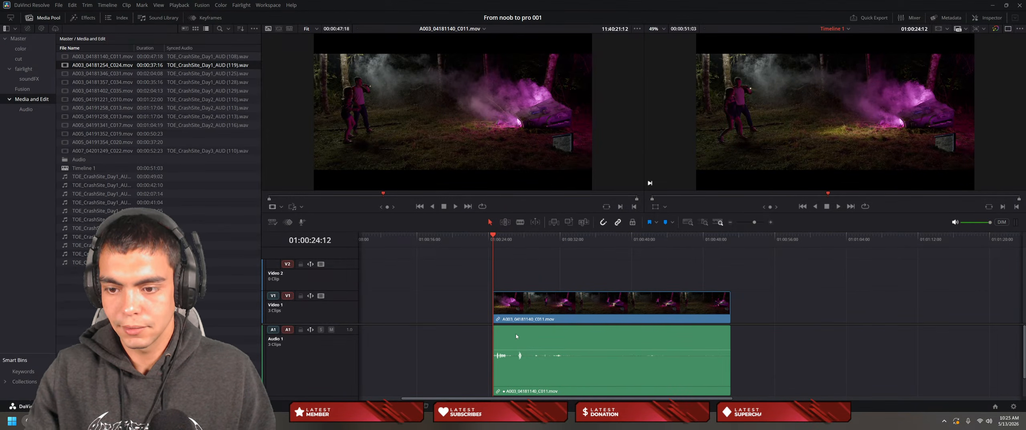
Step: Extend the A003_04181140_C011.mov clip's start back to 01:00:15:05 and split it at 01:00:24:12
left_click_drag(493, 321, 404, 319)
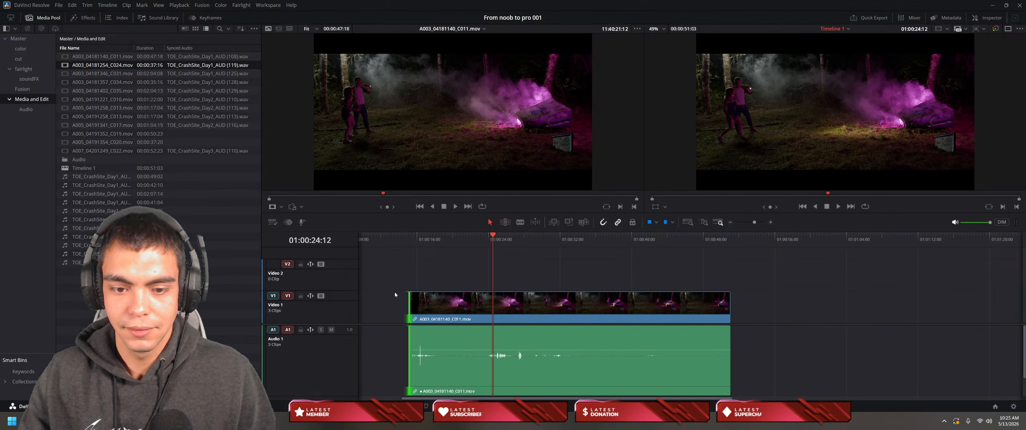
scroll(394, 291, "left", 1)
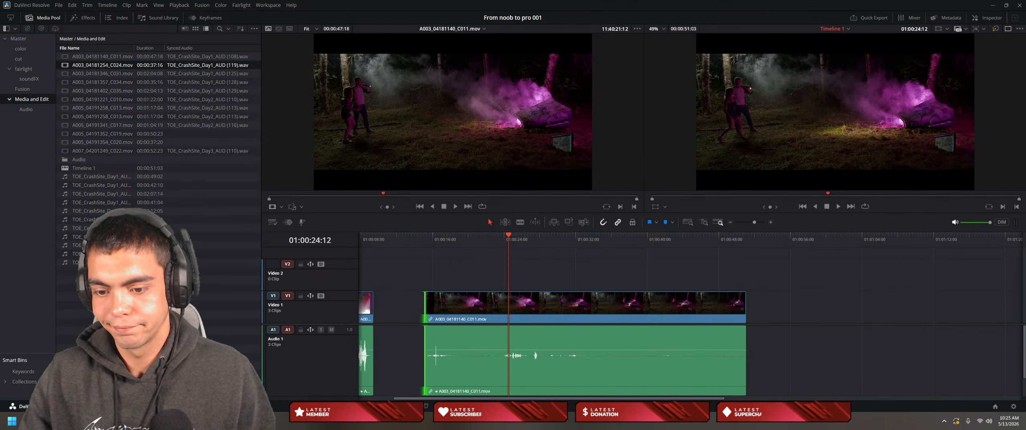
scroll(485, 389, "left", 2)
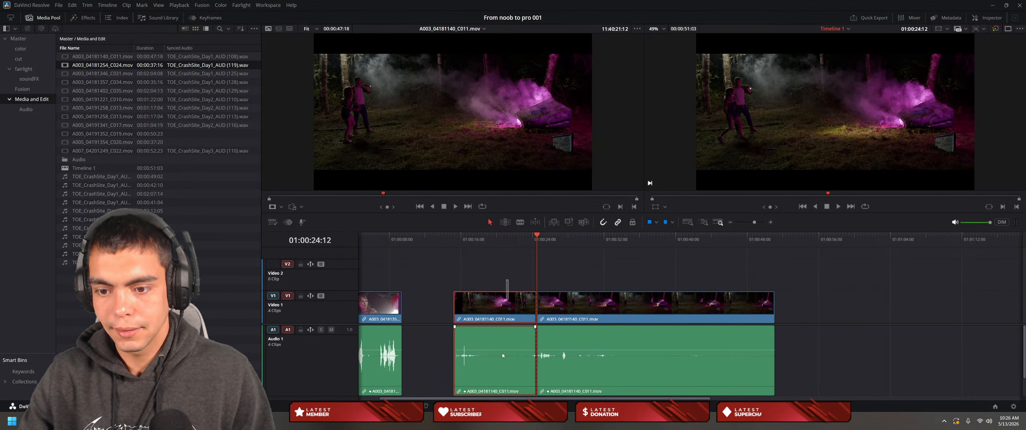
Step: Ripple-delete the part before the 01:00:24:12 cut, undo that, and delete the same part leaving its gap
key("ctrl+shift+[")
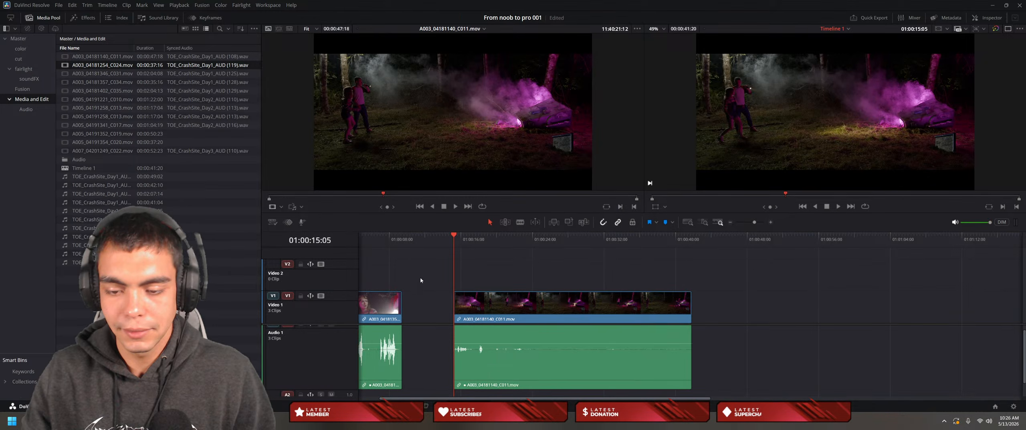
key("ctrl+z")
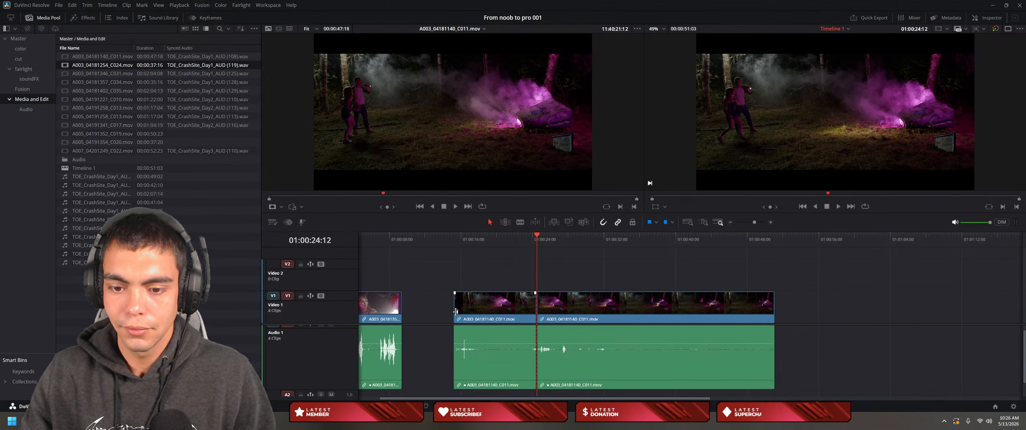
key("BackSpace")
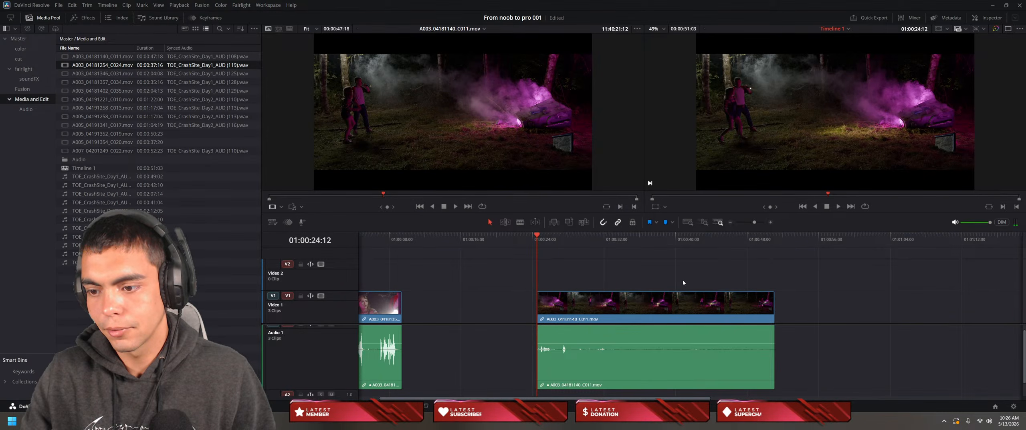
Step: Split the A003_04181140_C011.mov clip at 01:00:37:07 and delete the part after the cut
left_click(652, 238)
key("ctrl+b")
left_click(736, 377)
key("BackSpace")
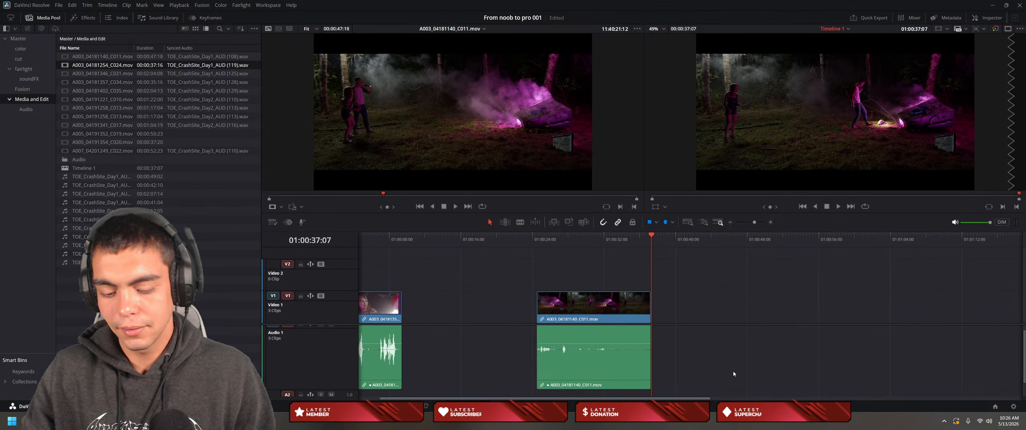
Step: Undo the last split and deletion, and remove the whole A003_04181140_C011.mov clip from the timeline
key("ctrl+z")
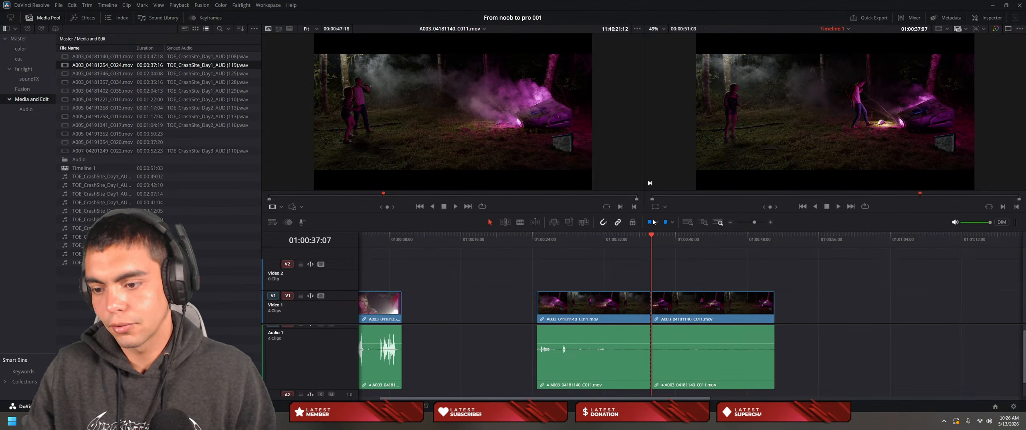
key("ctrl+z")
left_click_drag(494, 267, 784, 355)
key("Delete")
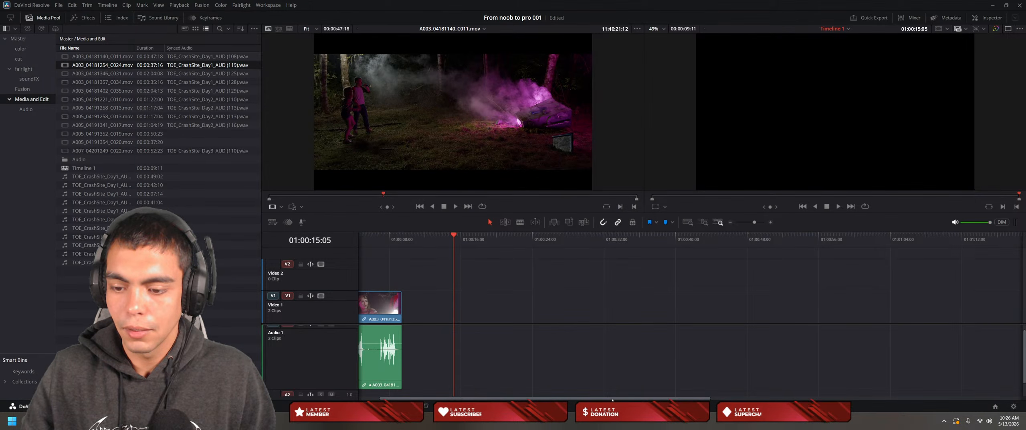
left_click_drag(612, 399, 591, 399)
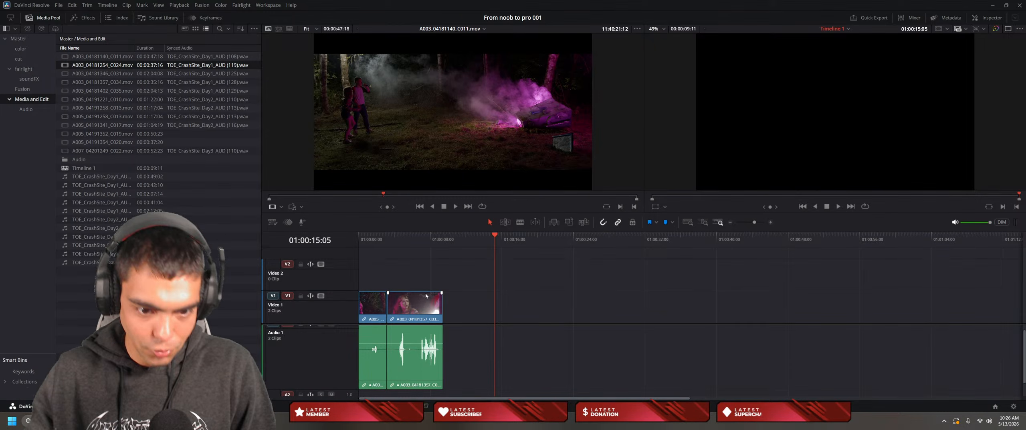
Step: Switch to the YouTube course video, rewind it, and watch the part on browsing clips in the source viewer
key("alt+Tab")
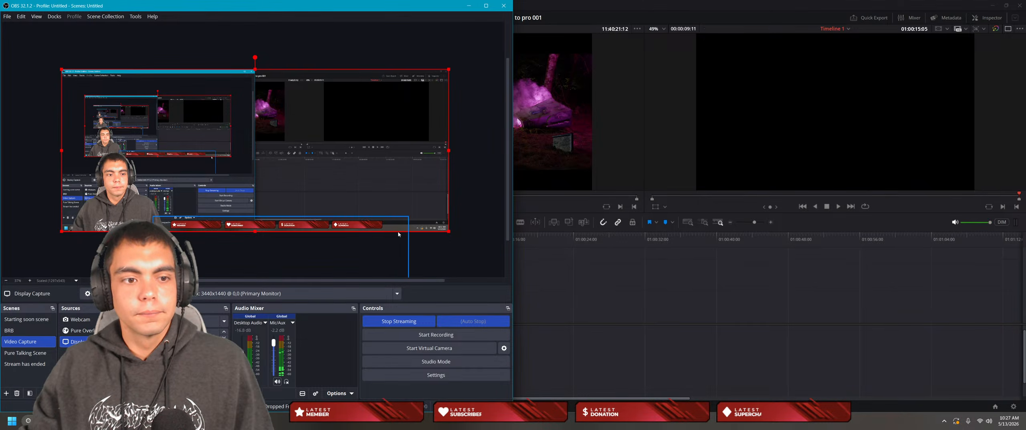
key("alt+Tab")
key("alt+Tab")
key("alt+Tab")
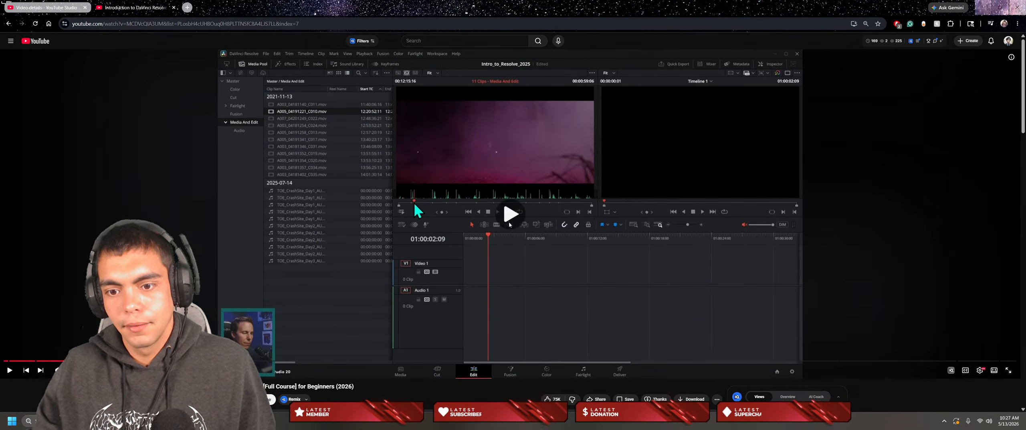
left_click(510, 224)
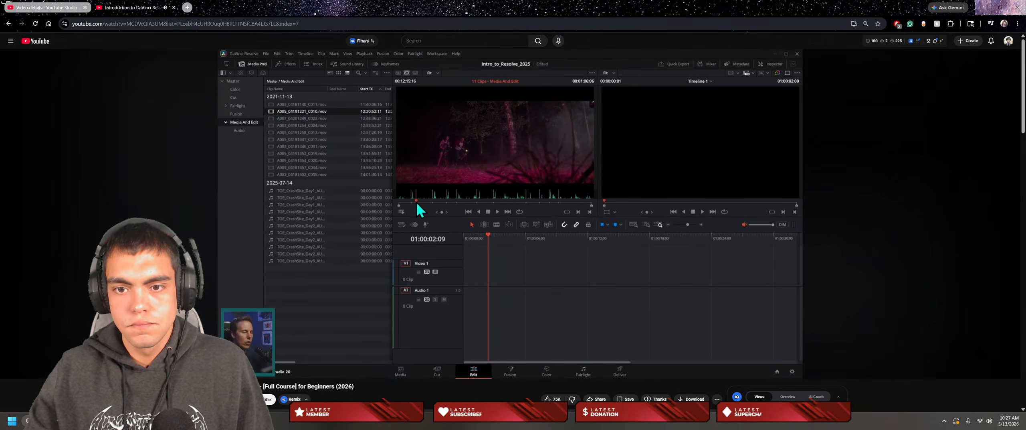
key("Left")
key("Left")
key("Left")
key("Left")
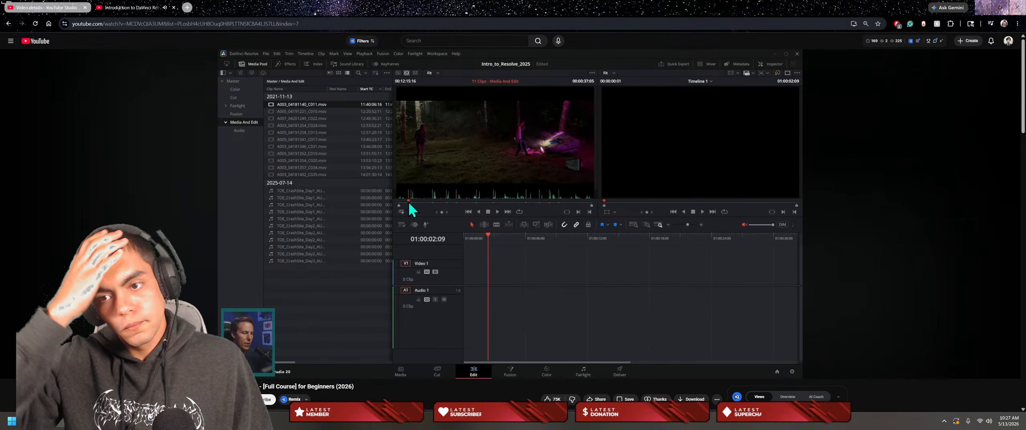
left_click(428, 182)
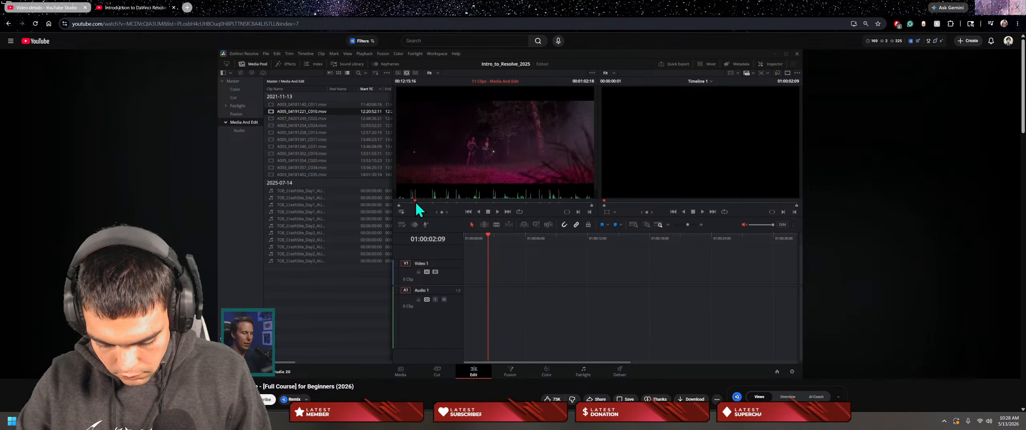
Step: Switch to OBS and change the stream to the BRB scene
key("alt+Tab")
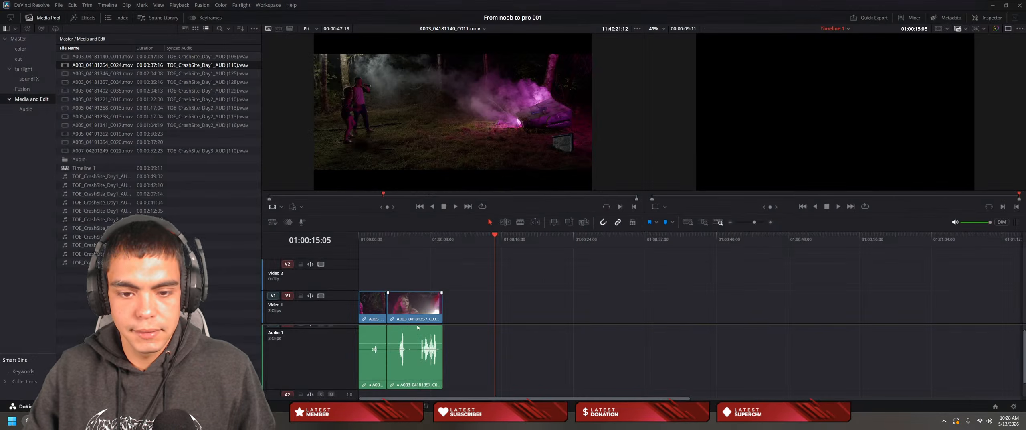
key("alt+Tab")
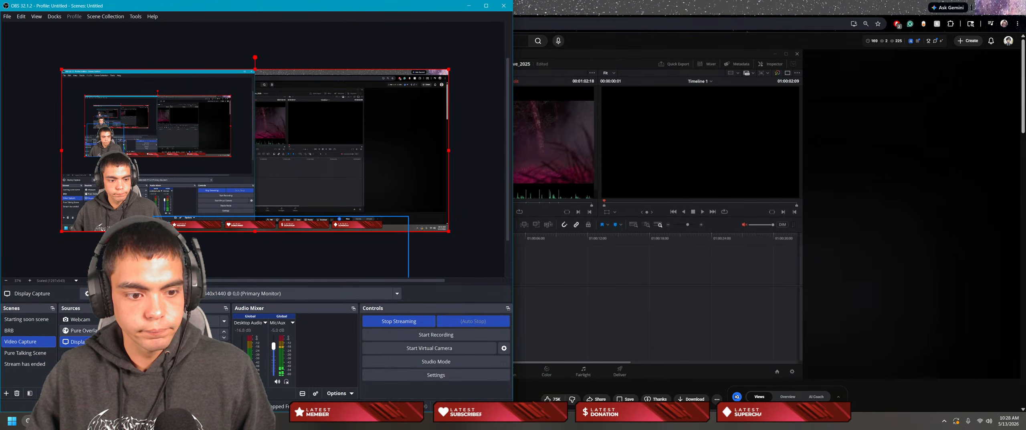
left_click(39, 332)
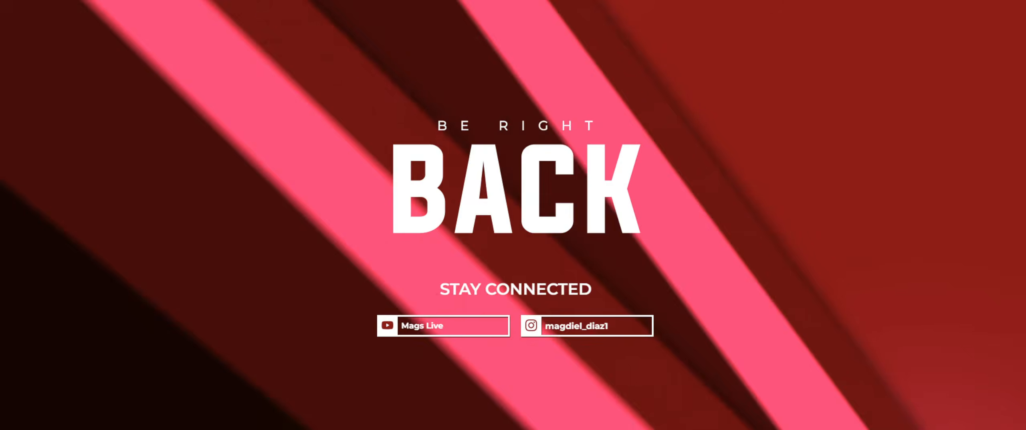
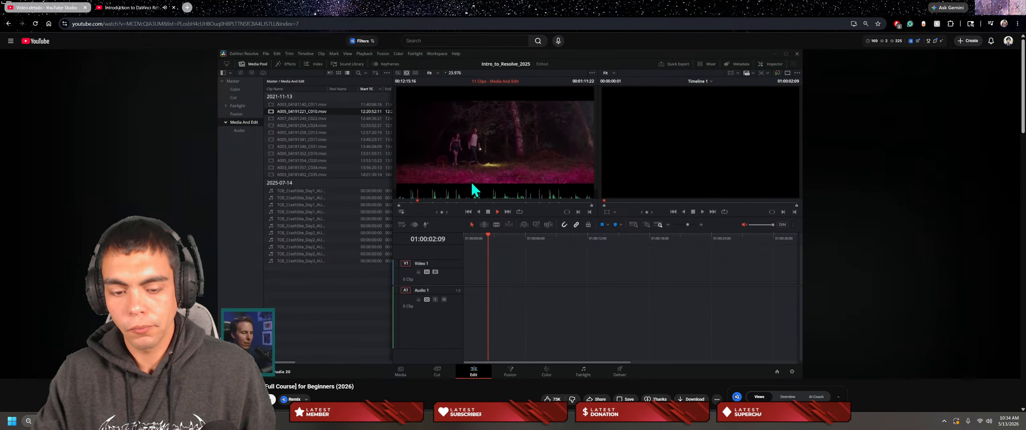
Step: Watch the YouTube course's next part on placing the A005_04191221_C010.mov clip on the timeline
key("space")
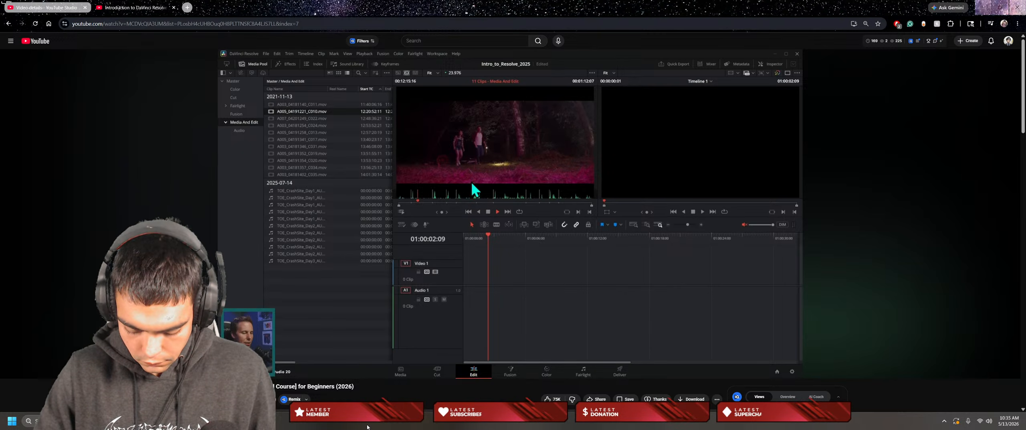
key("space")
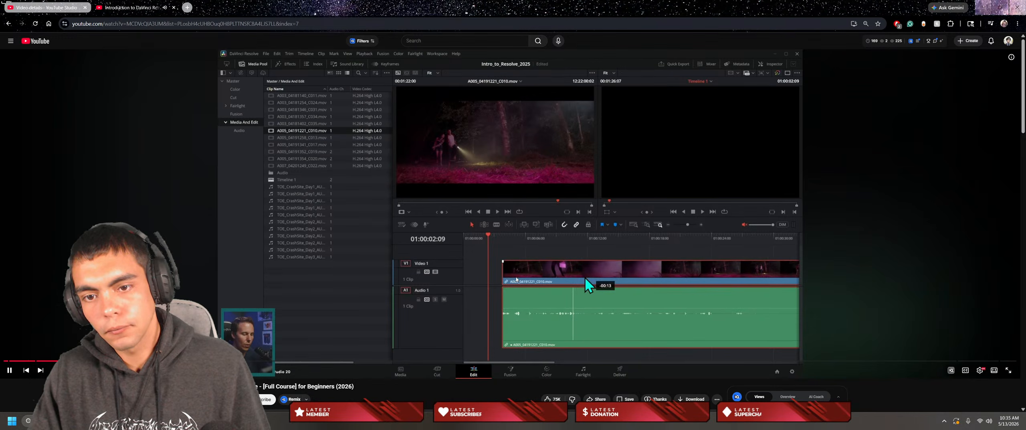
left_click(504, 235)
Step: Switch to DaVinci Resolve, delete all remaining clips from Timeline 1 and return the playhead to 01:00:00:00
key("alt+Tab")
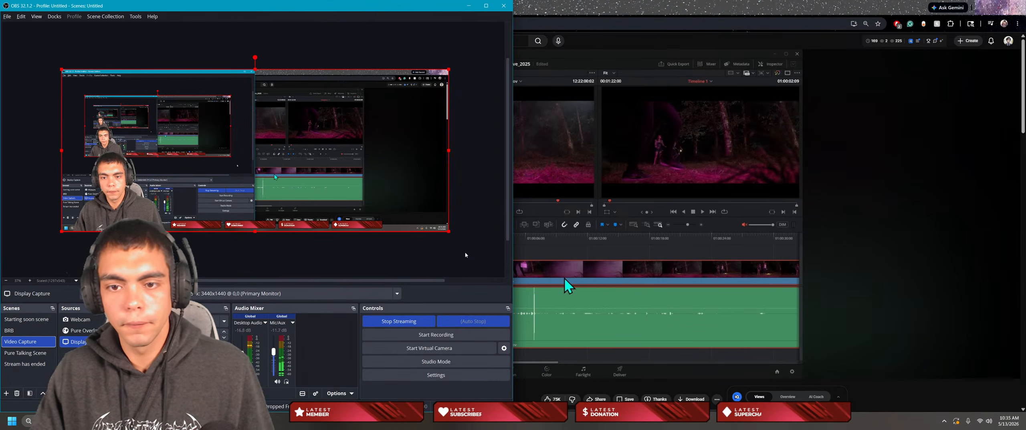
key("alt+Tab")
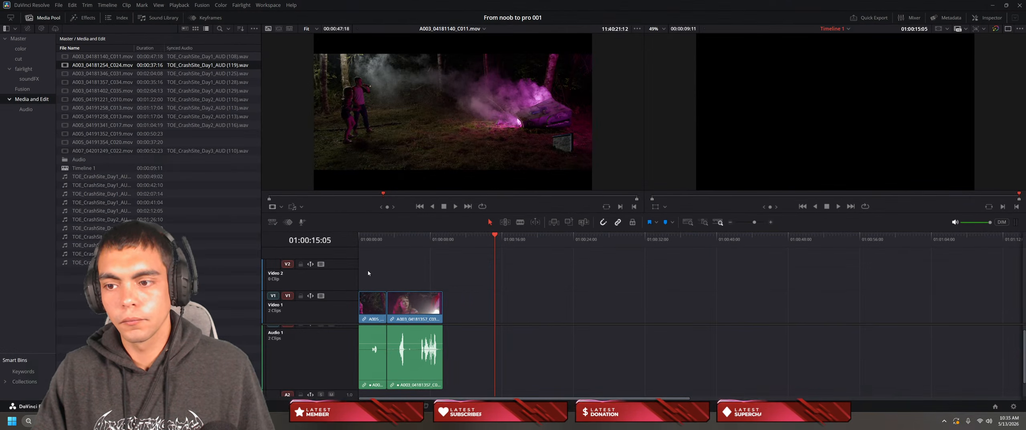
left_click_drag(480, 361, 348, 291)
key("Delete")
left_click_drag(409, 238, 294, 245)
Step: Add the A005_04191221_C010.mov clip at the start of Video 1 and play it to 01:00:03:03
left_click(132, 103)
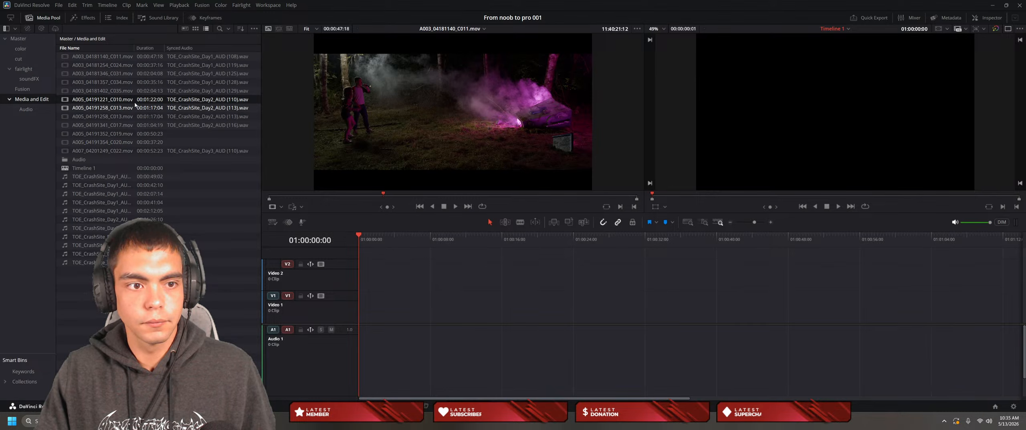
left_click_drag(132, 99, 377, 305)
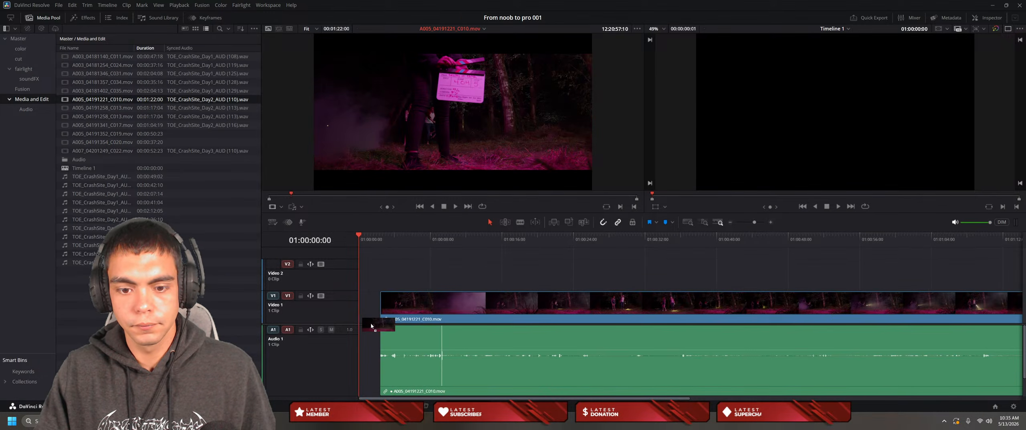
key("space")
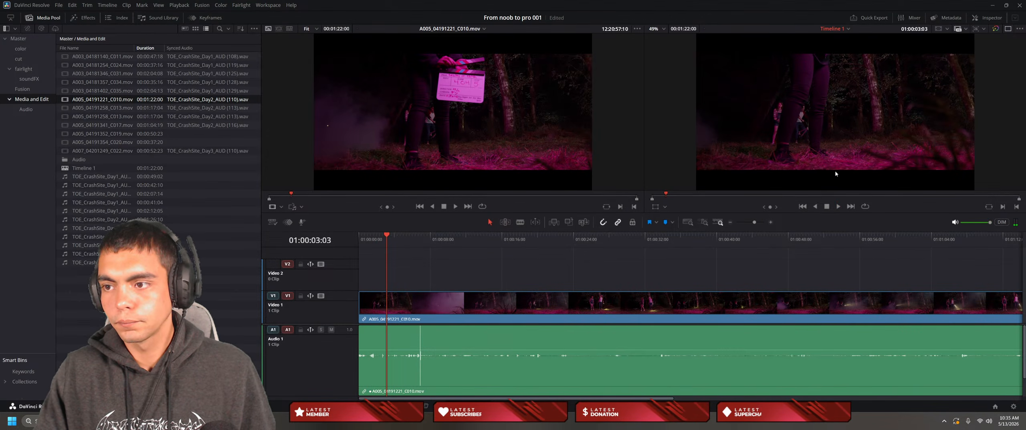
Step: Check the YouTube course's demonstration of trimming the clip's start, and return to DaVinci Resolve
key("alt+Tab")
left_click(610, 179)
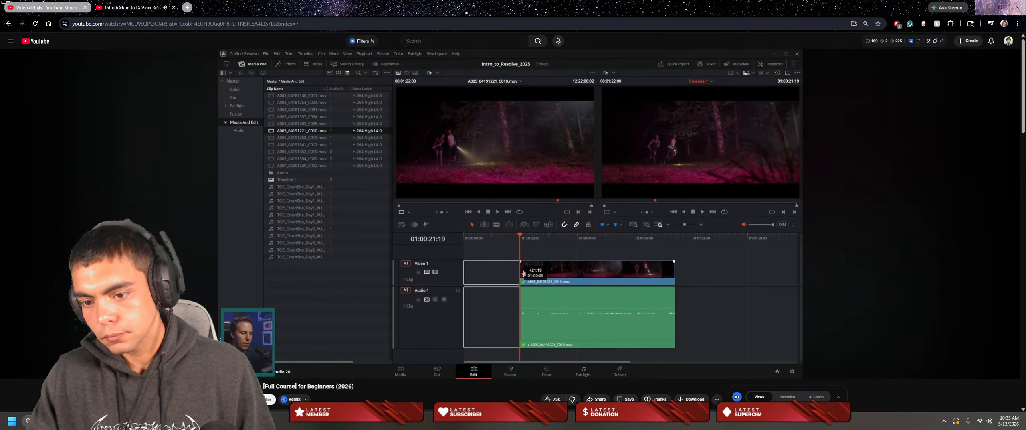
key("alt+Tab")
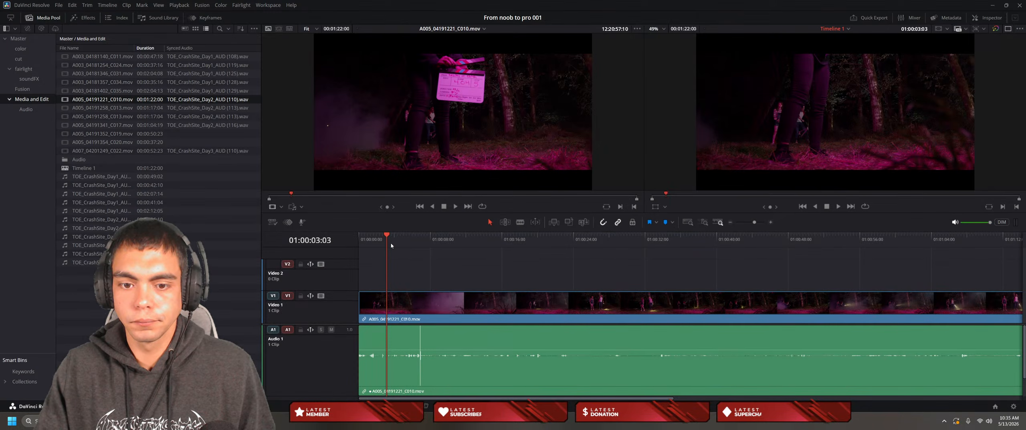
Step: Trim the A005_04191221_C010.mov clip's start to 01:00:20:12 and move the clip to the beginning of the timeline
left_click_drag(388, 234, 543, 228)
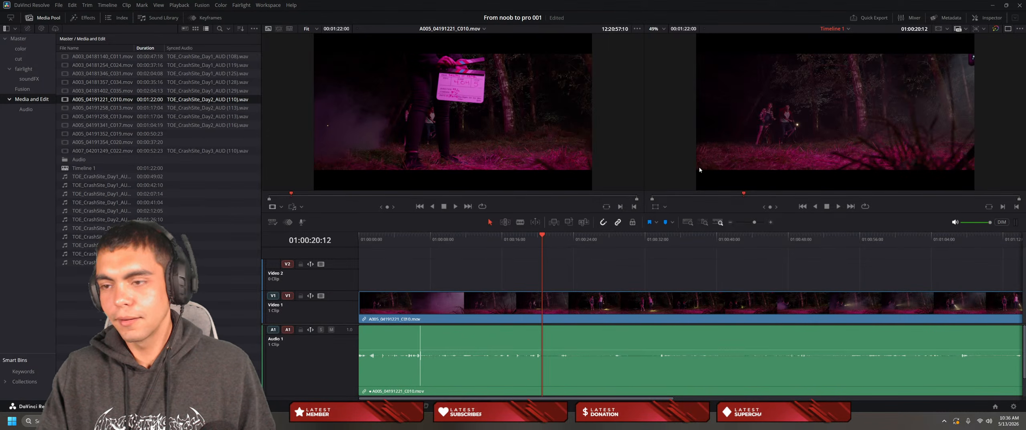
left_click_drag(360, 307, 542, 305)
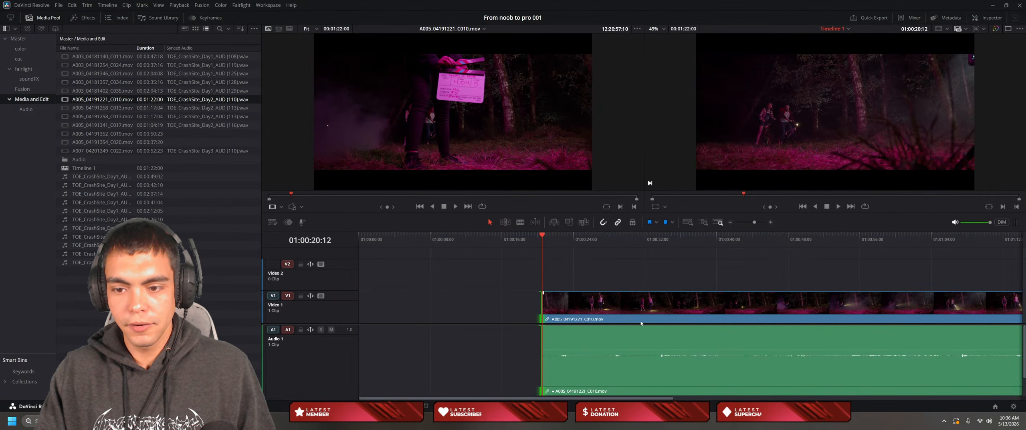
left_click_drag(559, 271, 588, 388)
left_click_drag(588, 315, 350, 327)
Step: Switch to the YouTube course video and watch the part following the clip's move on the timeline
key("alt+Tab")
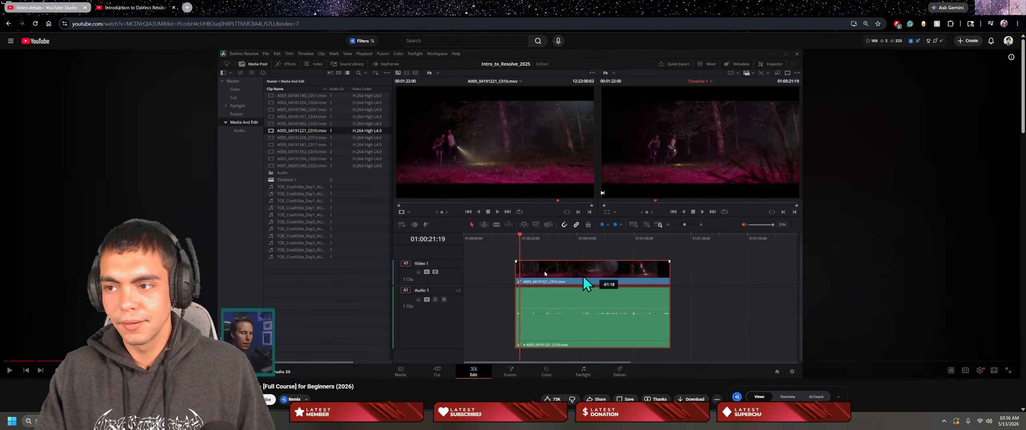
left_click(513, 268)
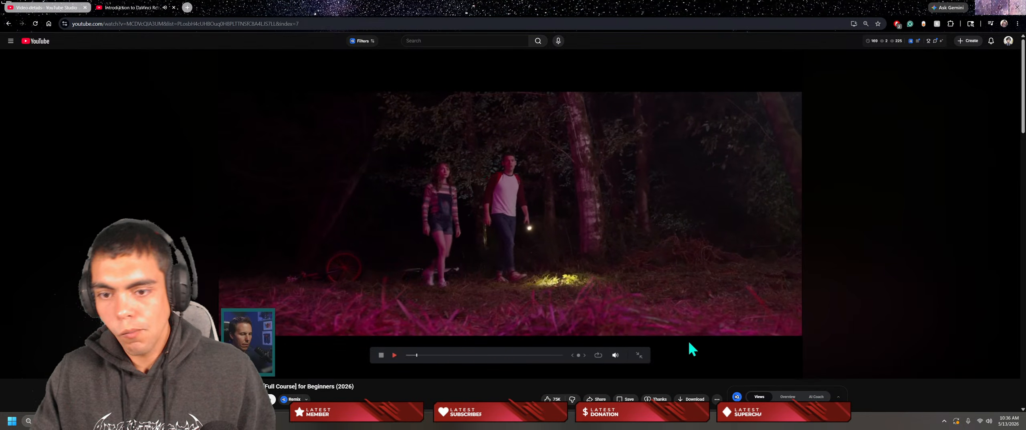
left_click(480, 183)
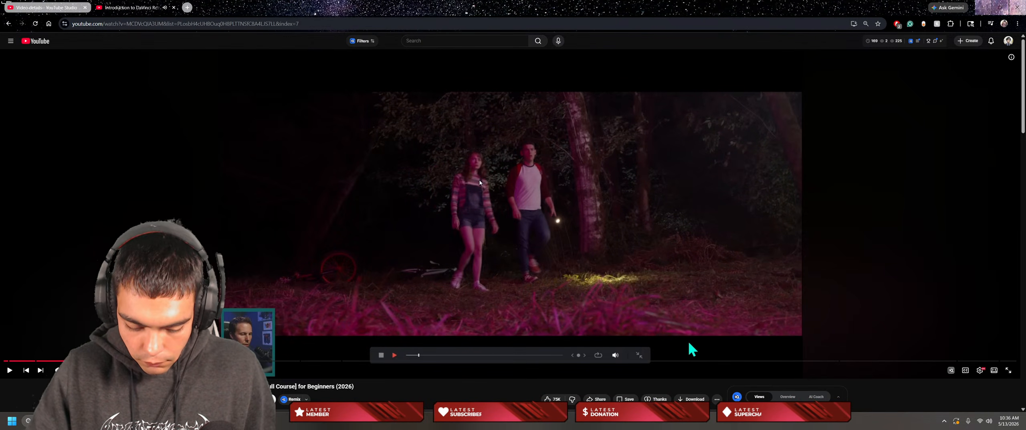
Step: Watch the YouTube course's part on choosing where the first clip should end, and return to DaVinci Resolve
left_click(480, 183)
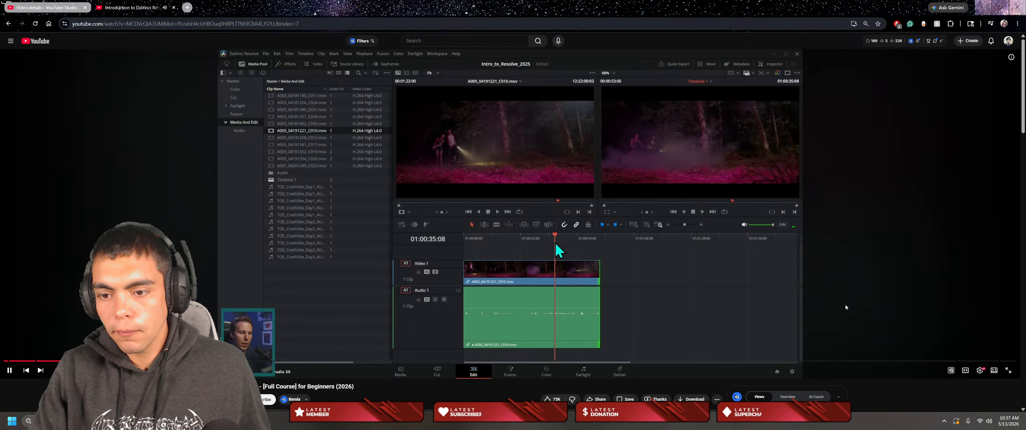
left_click(624, 273)
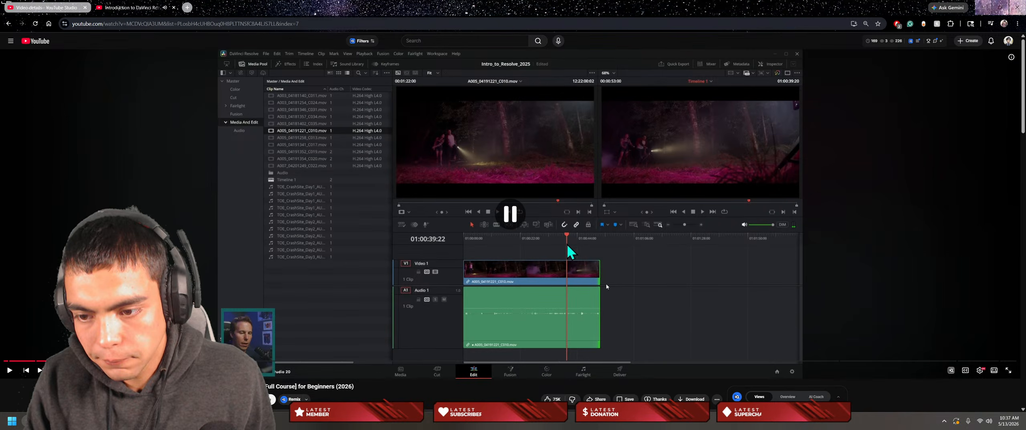
key("alt+Tab")
Step: Preview the timeline and split the A005_04191221_C010.mov clip at 01:00:09:05
left_click_drag(542, 245, 478, 263)
key("space")
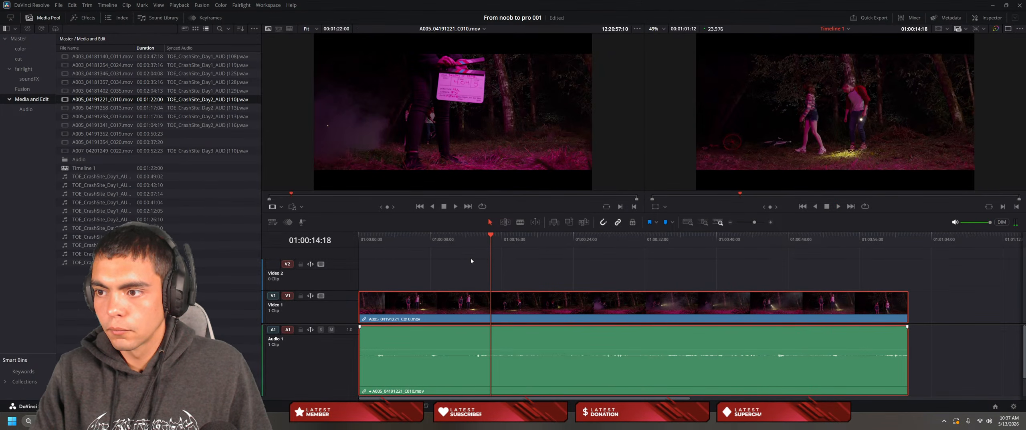
left_click_drag(487, 242, 416, 257)
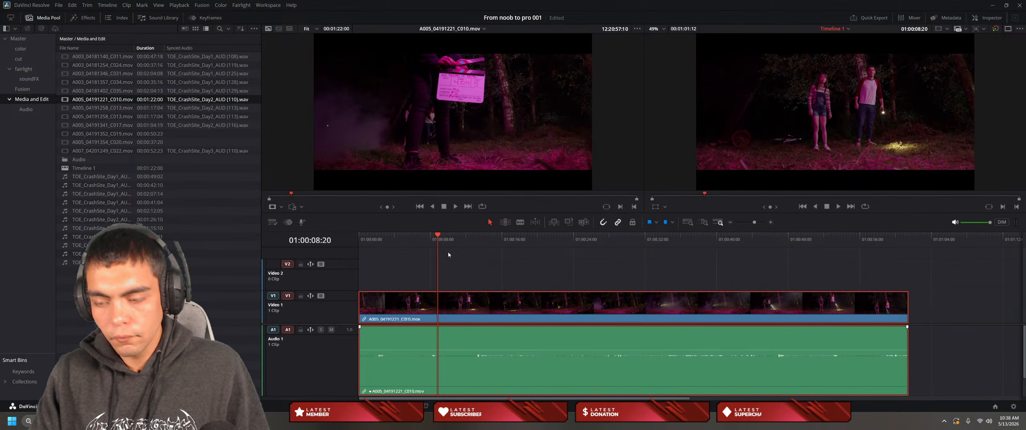
key("ctrl+b")
Step: Switch to the YouTube course and watch how in and out points are marked on A003_04181346_C031.mov in the source viewer
key("alt+Tab")
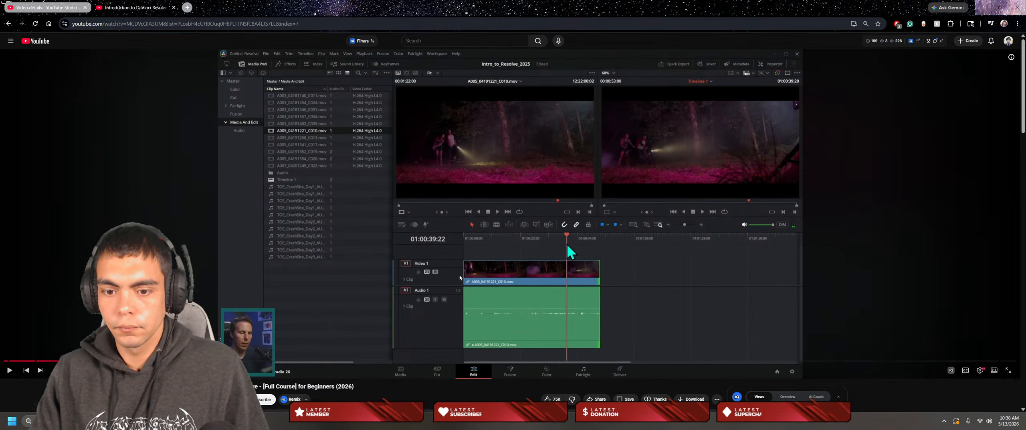
key("space")
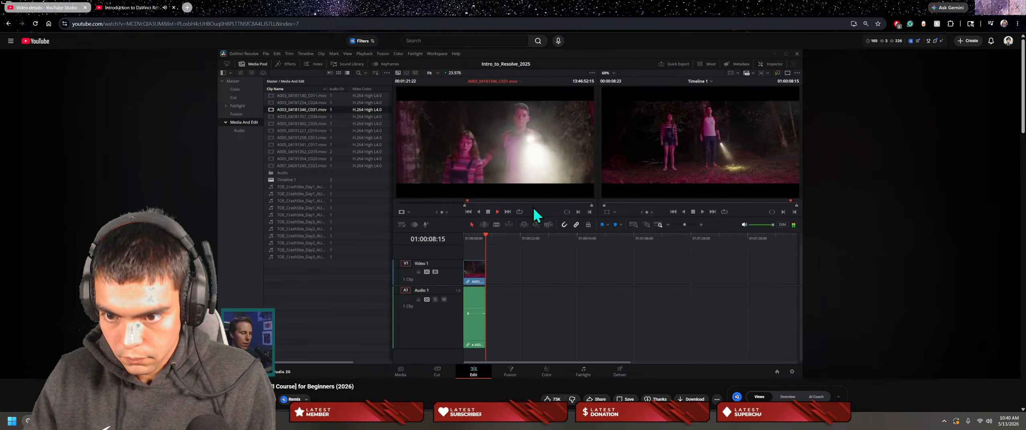
left_click(460, 277)
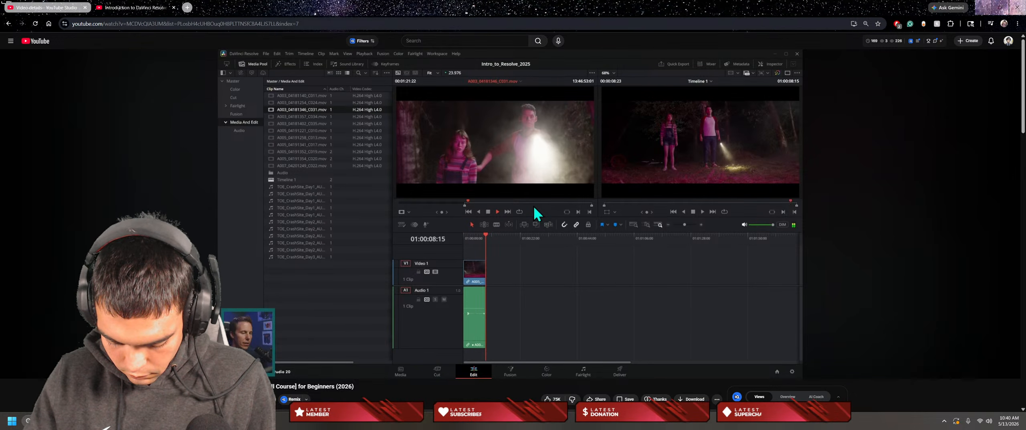
key("space")
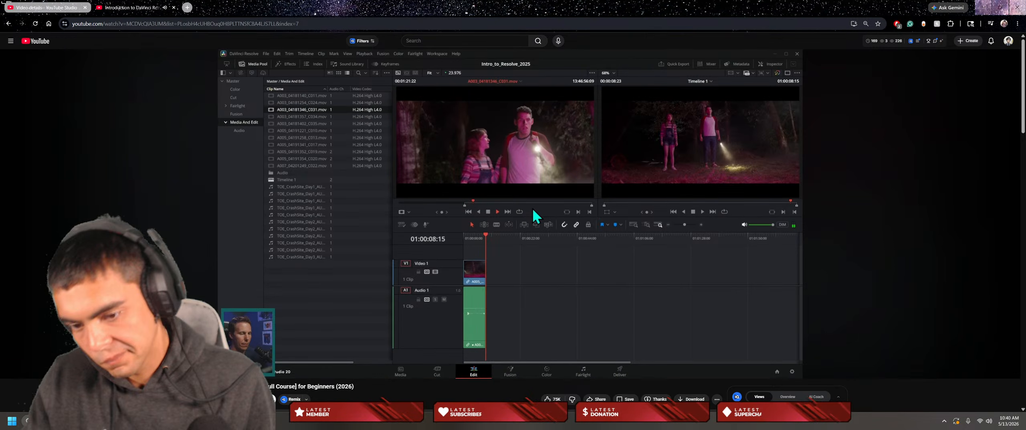
key("space")
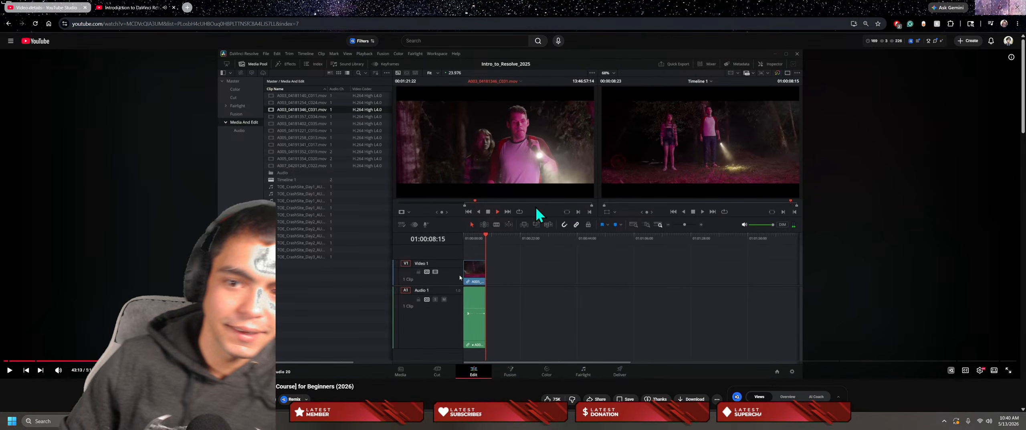
key("space")
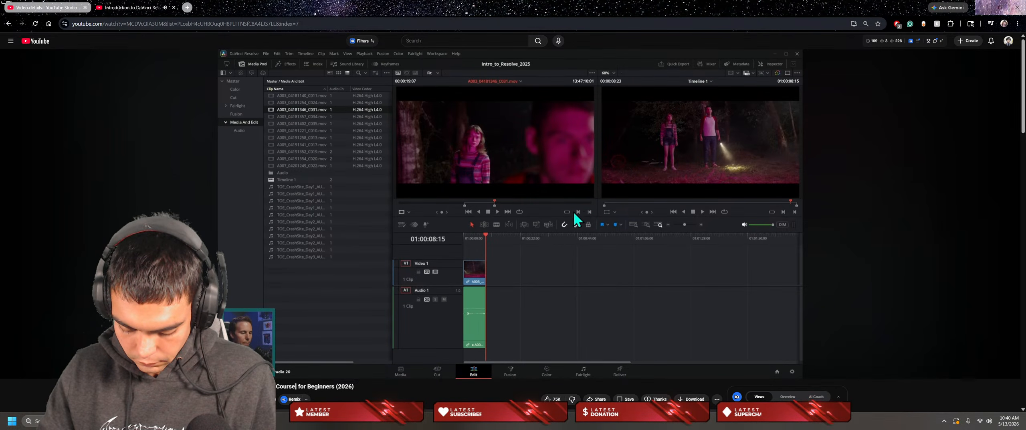
left_click(460, 276)
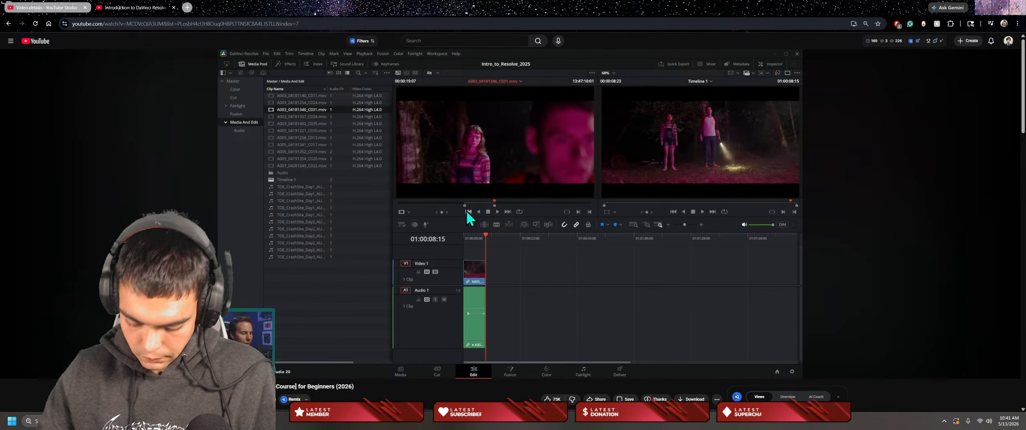
left_click(566, 215)
left_click(552, 224)
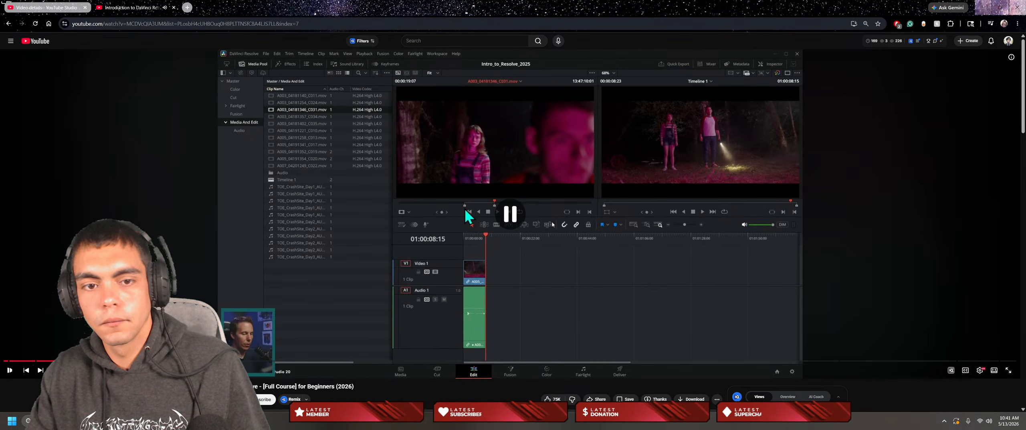
Step: In DaVinci Resolve, load A003_04181346_C031.mov into the source viewer, mark its in point at 13:46:50:05 and play on
key("alt+Tab")
left_click(120, 73)
left_click_drag(286, 201, 393, 197)
key("i")
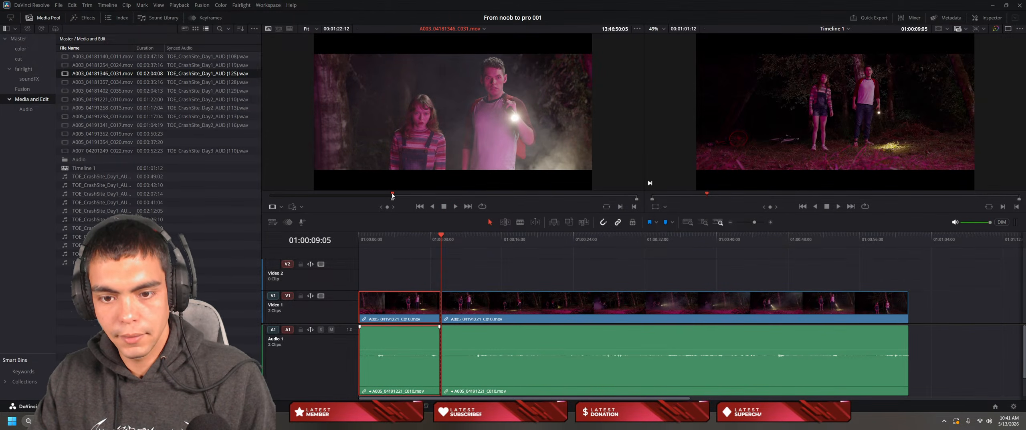
key("space")
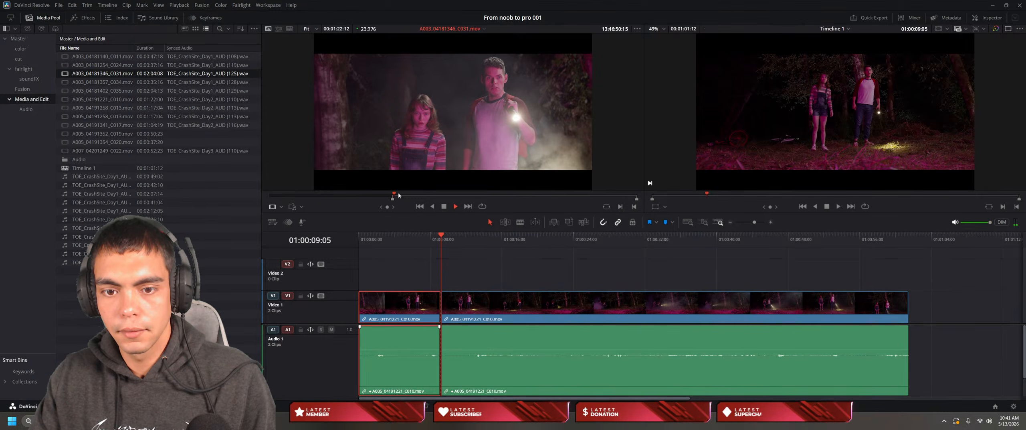
Step: Delete the second part of the split A005_04191221_C010.mov clip from the timeline
left_click(525, 375)
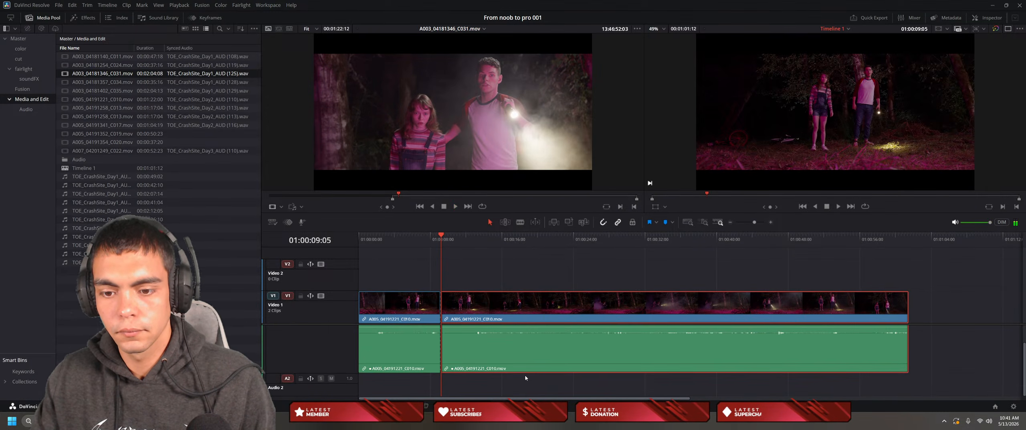
key("Delete")
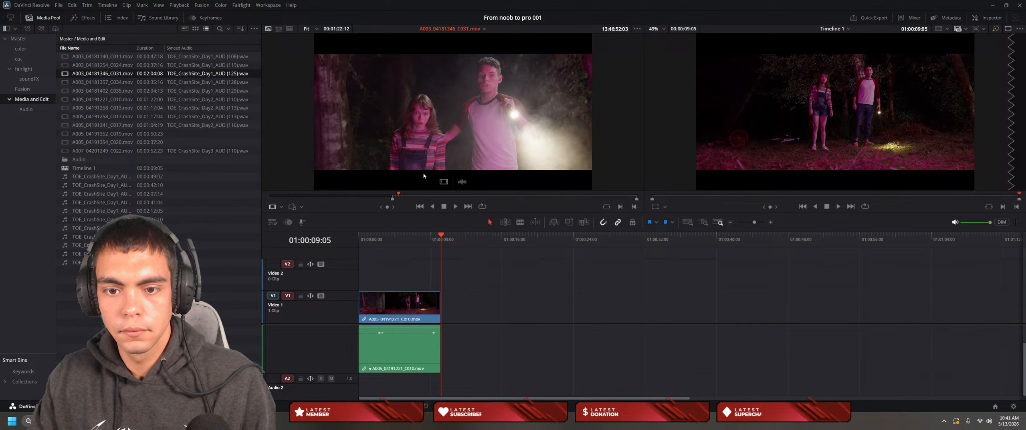
Step: End the A003_04181346_C031.mov source range at 13:47:06:23 and place it on Video 1, leaving a gap after the first clip
key("space")
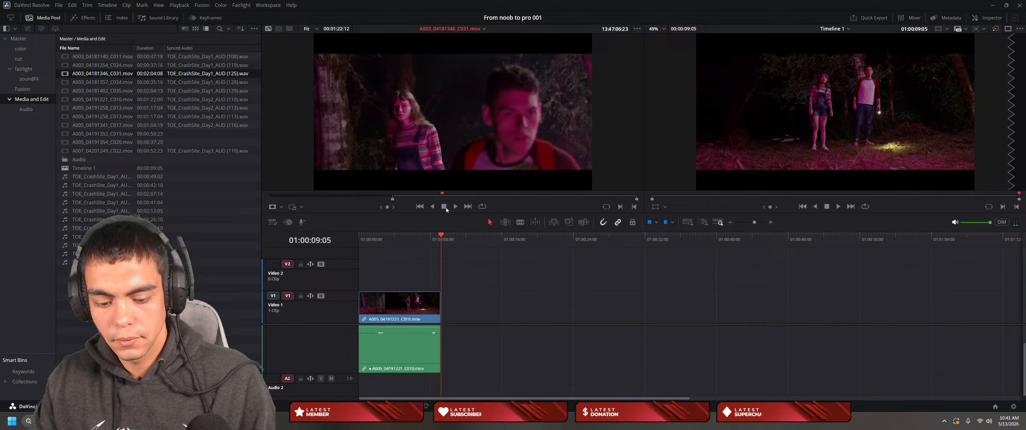
left_click_drag(426, 161, 499, 321)
Step: Watch the YouTube course's demonstration of adding the following clips to the timeline, and return to DaVinci Resolve
key("alt+Tab")
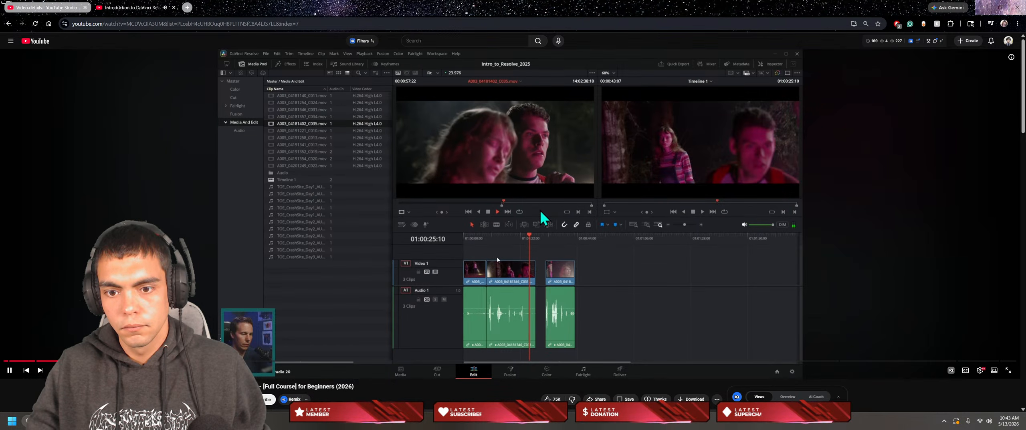
left_click(536, 237)
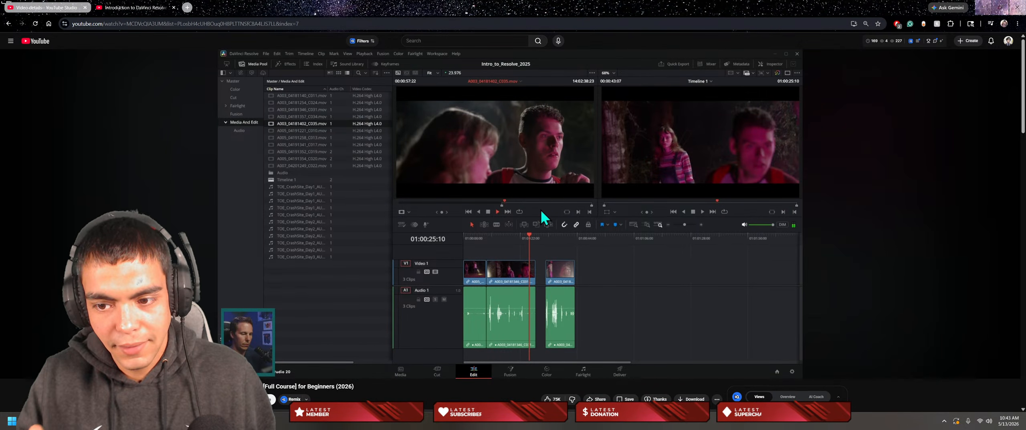
key("alt+Tab")
key("alt+Tab")
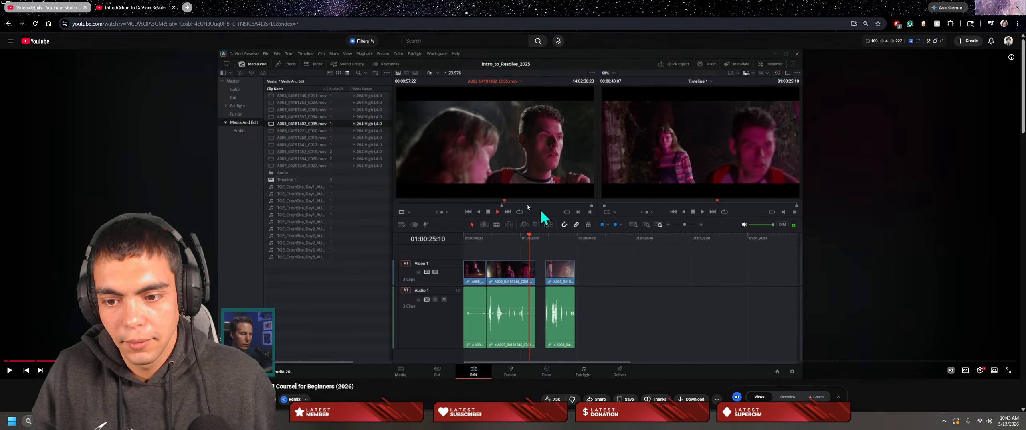
key("alt+Tab")
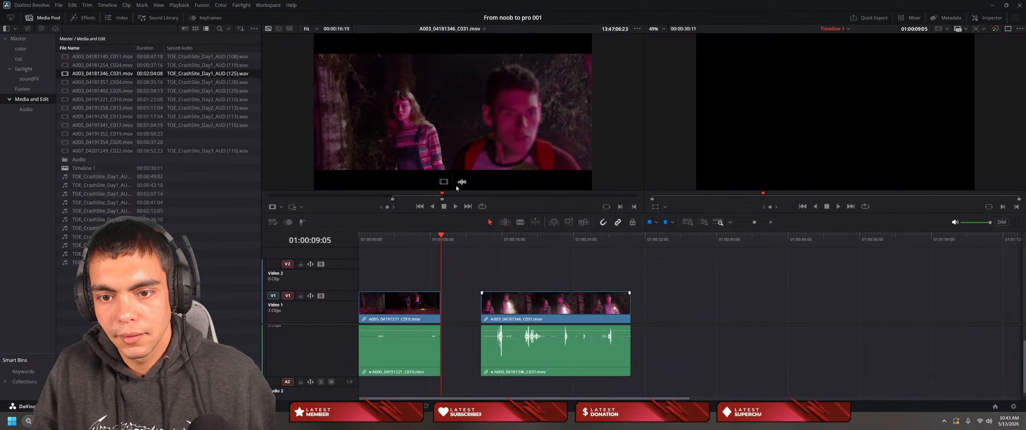
Step: Play through the gap and move the A003_04181346_C031.mov clip earlier to close it, slightly overwriting the first clip's end
key("space")
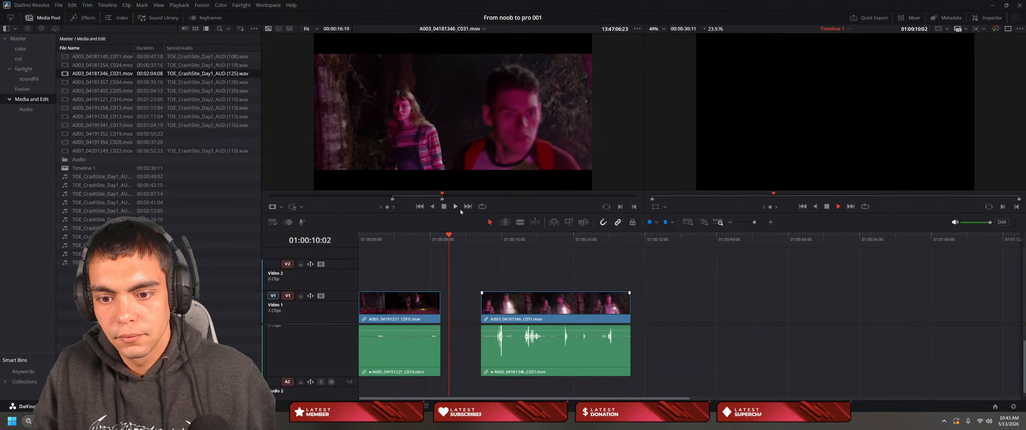
left_click_drag(459, 272, 520, 364)
left_click_drag(533, 311, 487, 303)
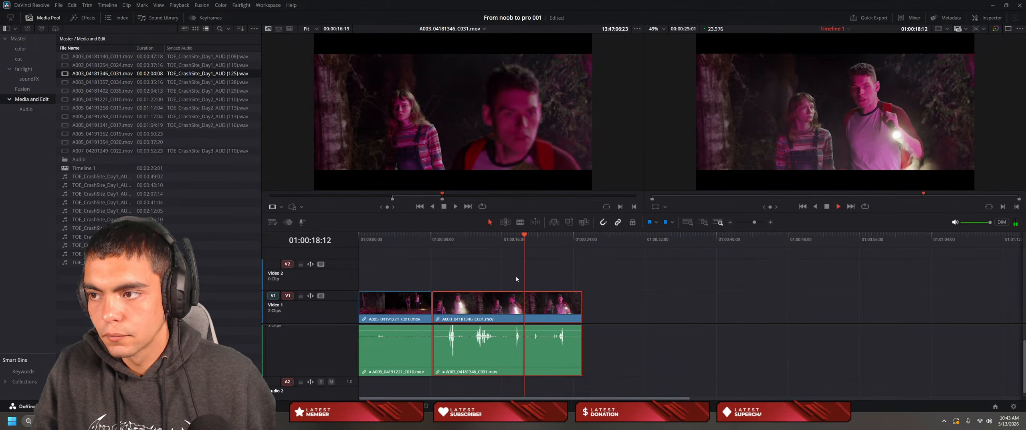
Step: Move the out point of A003_04181346_C031.mov in the source viewer so the marked range lasts 00:01:09:18
mouse_move(448, 176)
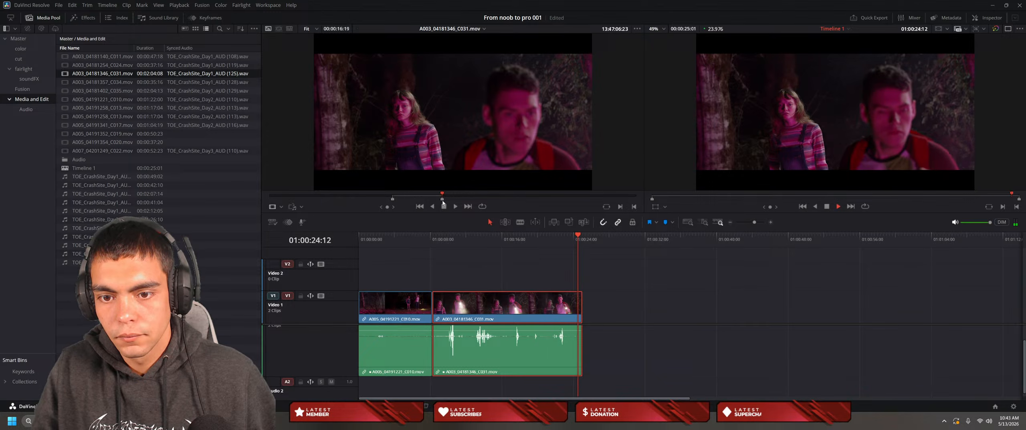
left_click_drag(442, 199, 593, 203)
Step: Switch to the YouTube course and rewatch the part on marking A003_04181357_C034.mov in the source viewer
key("alt+Tab")
left_click(502, 186)
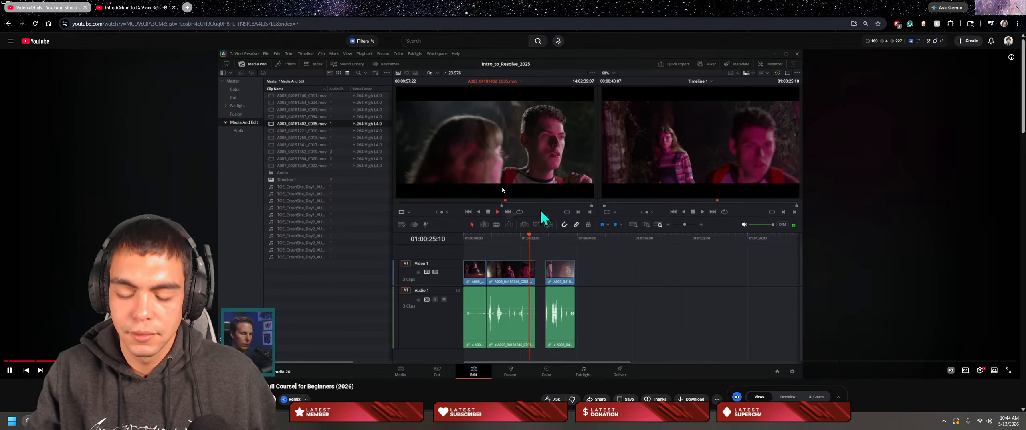
left_click(520, 308)
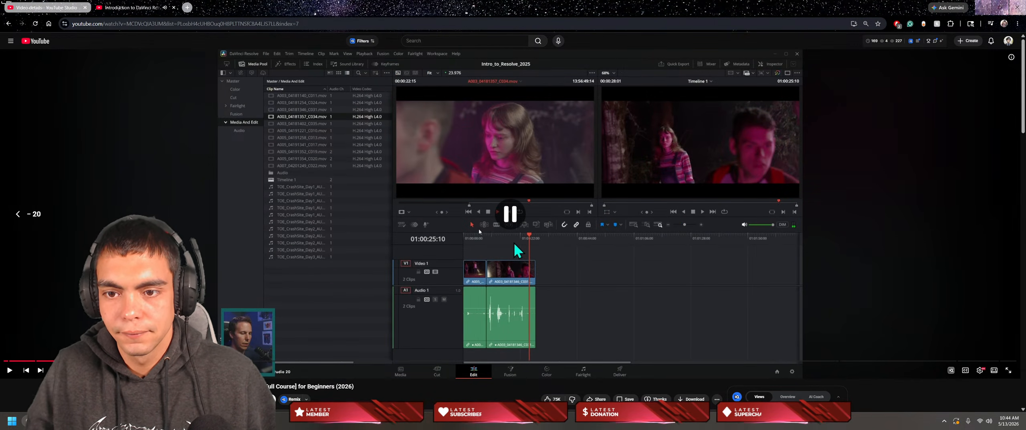
left_click(520, 308)
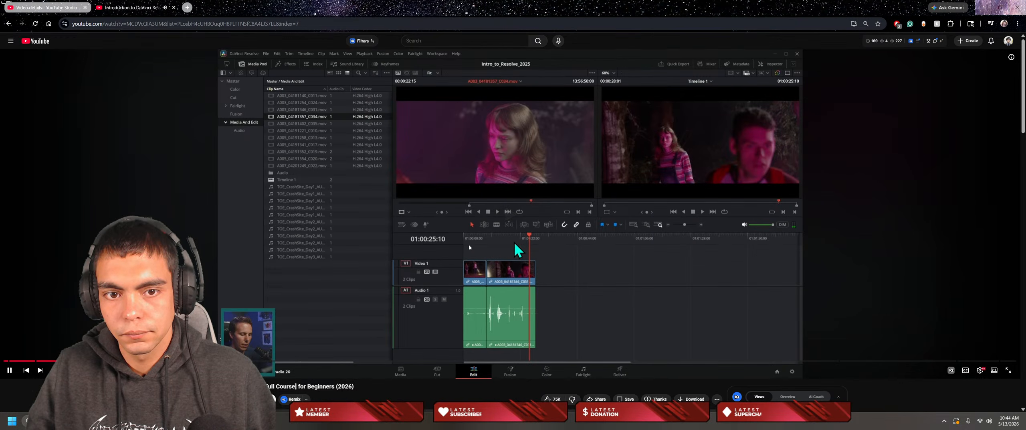
left_click(463, 219)
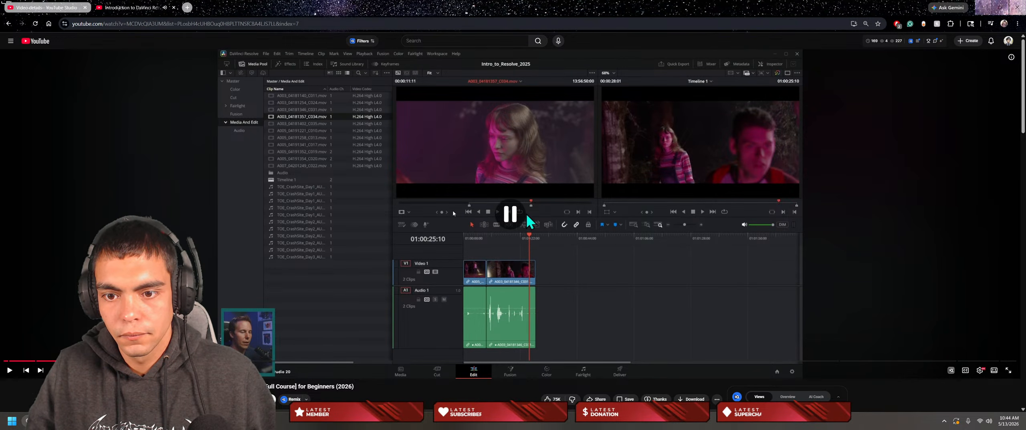
left_click(462, 214)
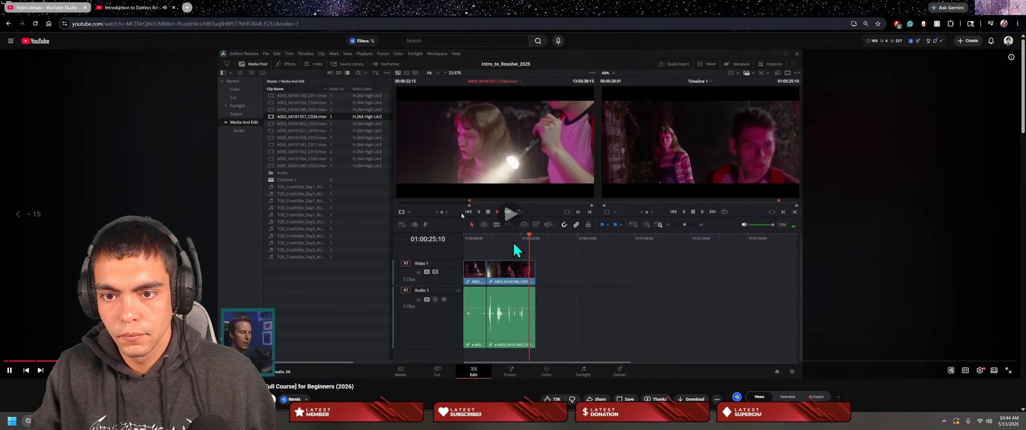
left_click(462, 215)
Step: Return to DaVinci Resolve and play the timeline from the cut between the two clips
key("alt+Tab")
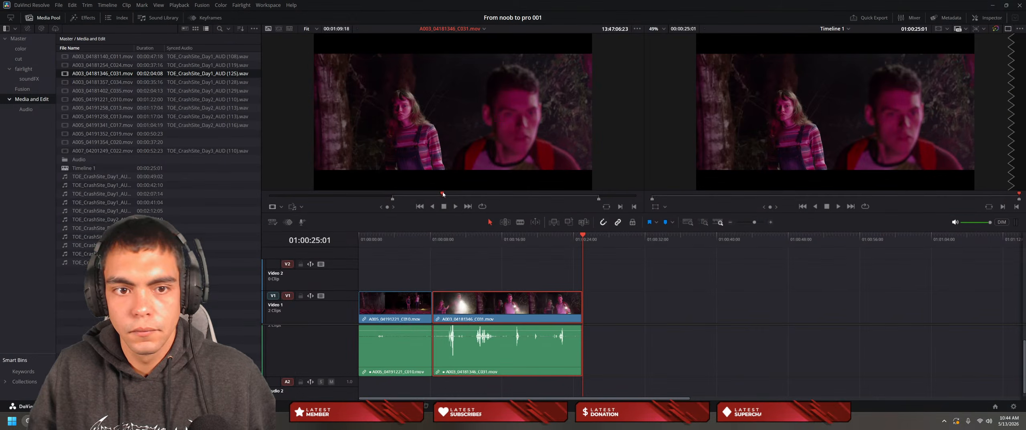
left_click(439, 240)
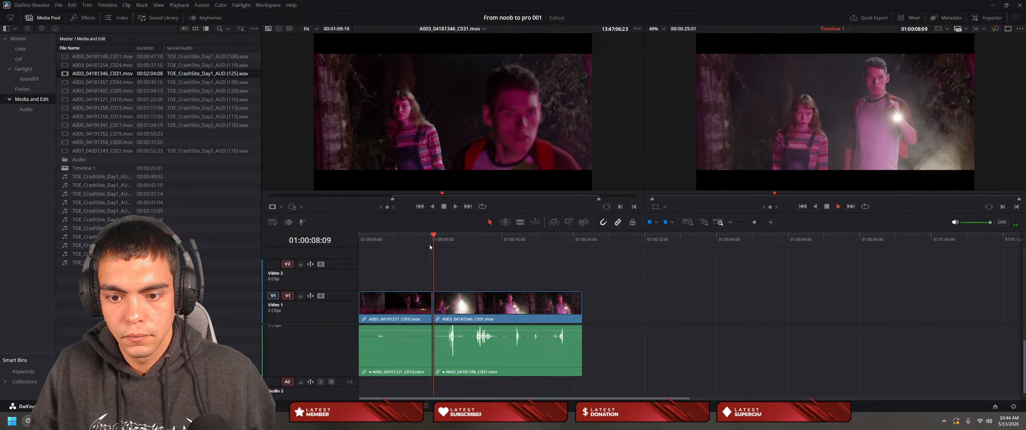
key("space")
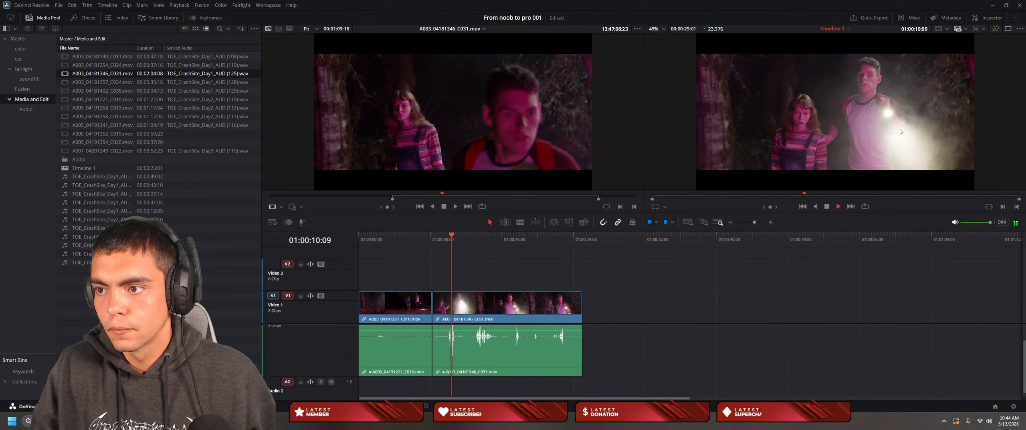
Step: Load A003_04181357_C034.mov in the source viewer and play it to find where the wanted range should start
left_click(162, 83)
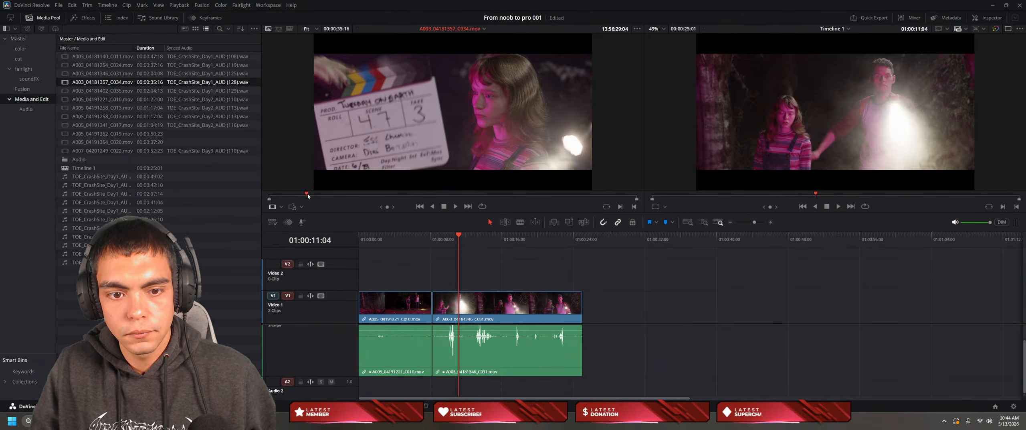
key("space")
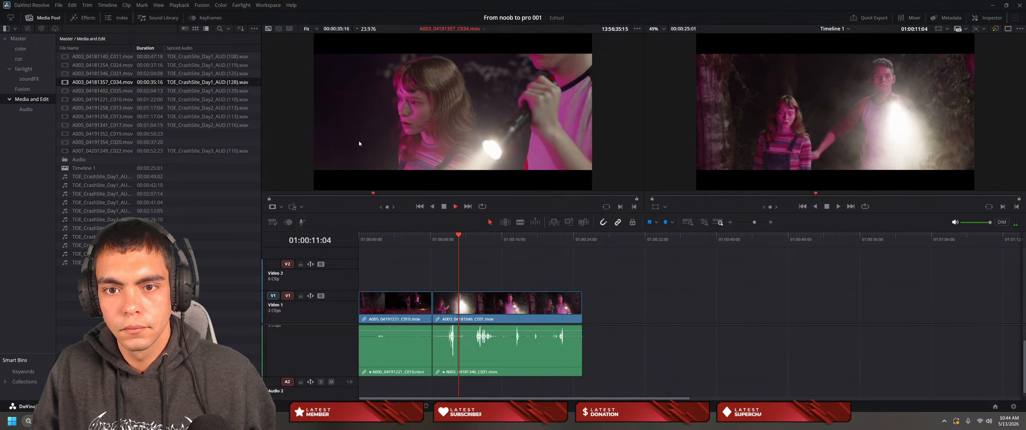
key("space")
key("space")
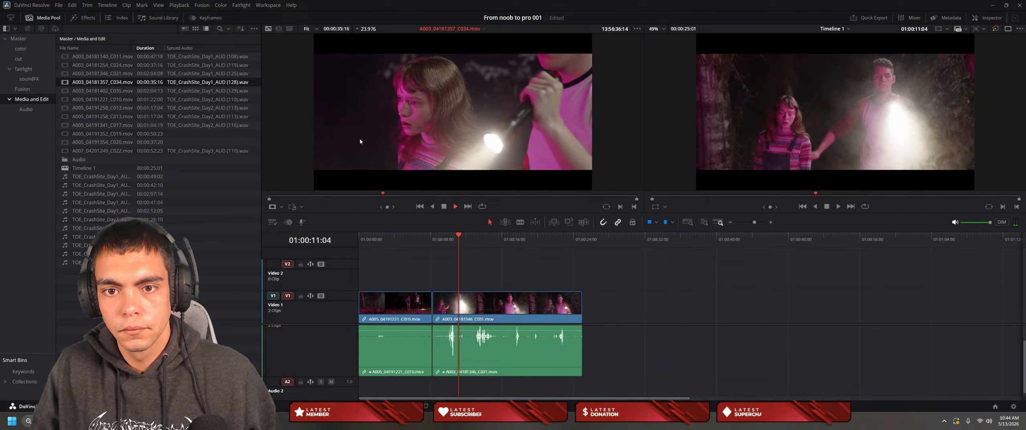
key("space")
key("space")
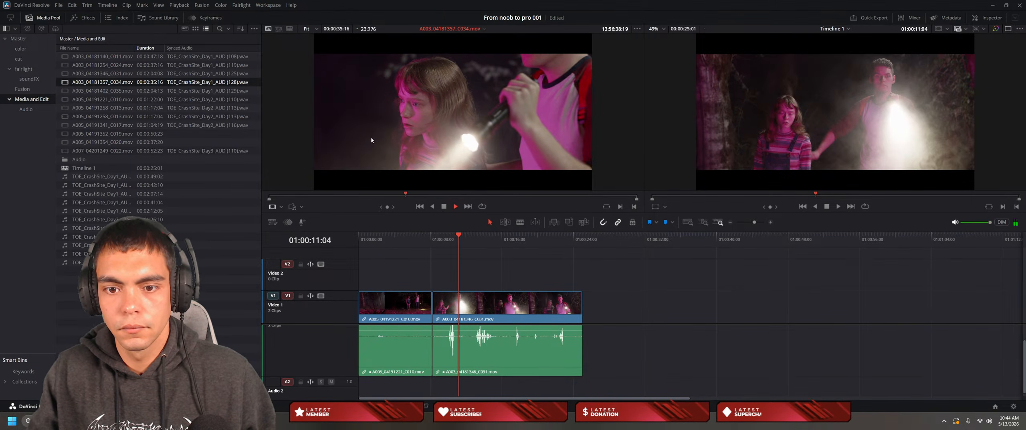
Step: Step back frame by frame and mark the in point of A003_04181357_C034.mov at 13:56:38:07
key("space")
key("Left")
key("Left")
key("Left")
key("Left")
key("Left")
key("Left")
key("Left")
key("Left")
key("Left")
key("Left")
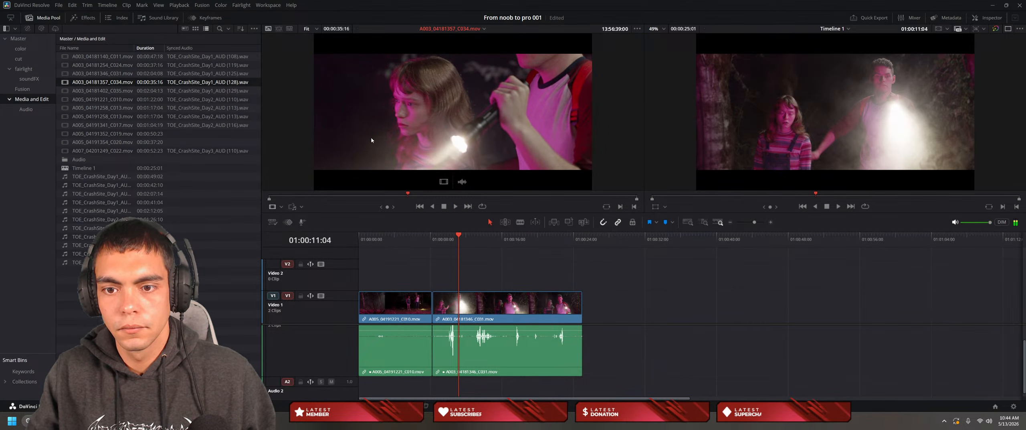
key("Left")
key("Left")
key("Left")
key("Left")
key("Left")
key("Left")
key("Left")
key("Left")
key("Left")
key("Left")
key("Left")
key("Left")
key("Left")
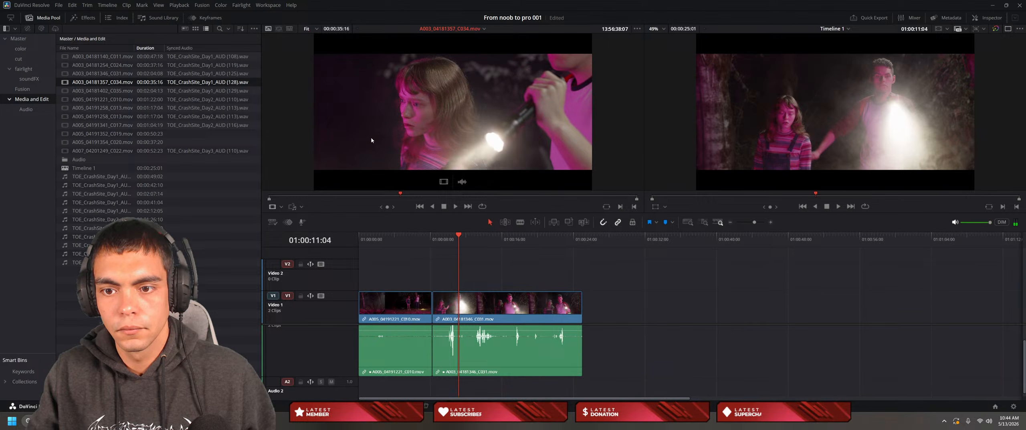
key("i")
Step: Set the out point of A003_04181357_C034.mov so the range lasts 00:00:13:09, and place it directly after the second timeline clip
key("space")
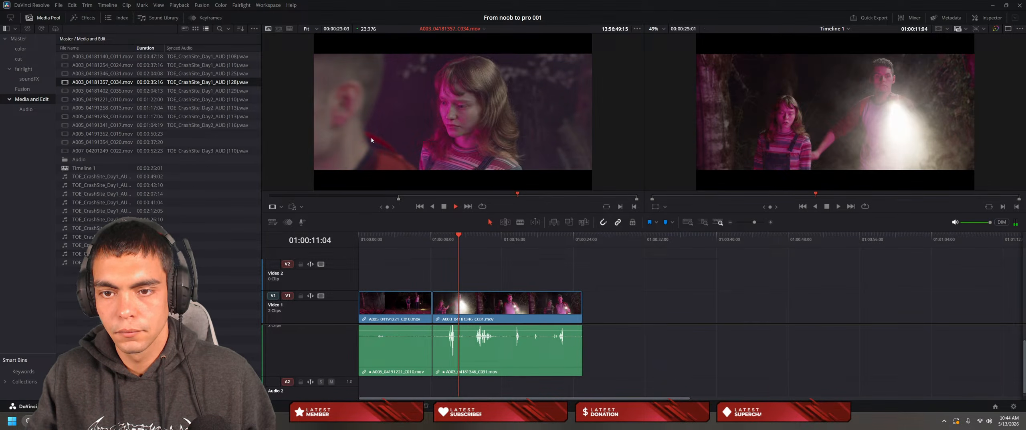
key("space")
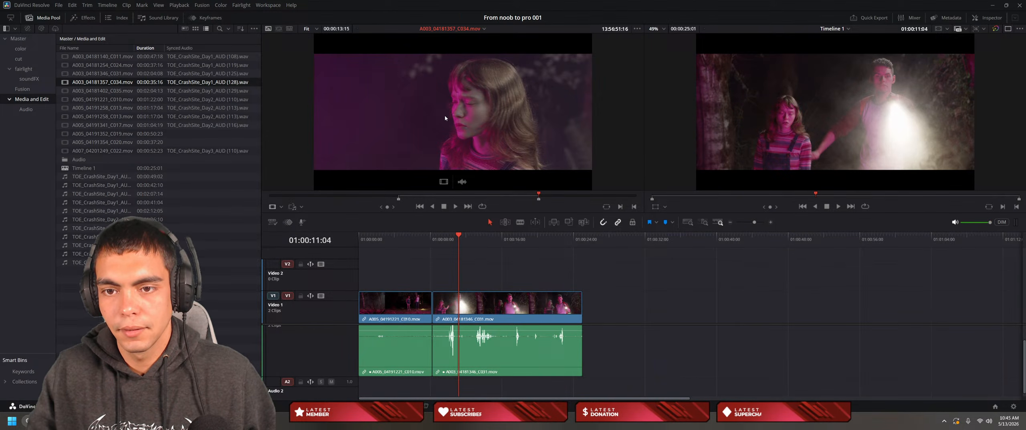
left_click(537, 199)
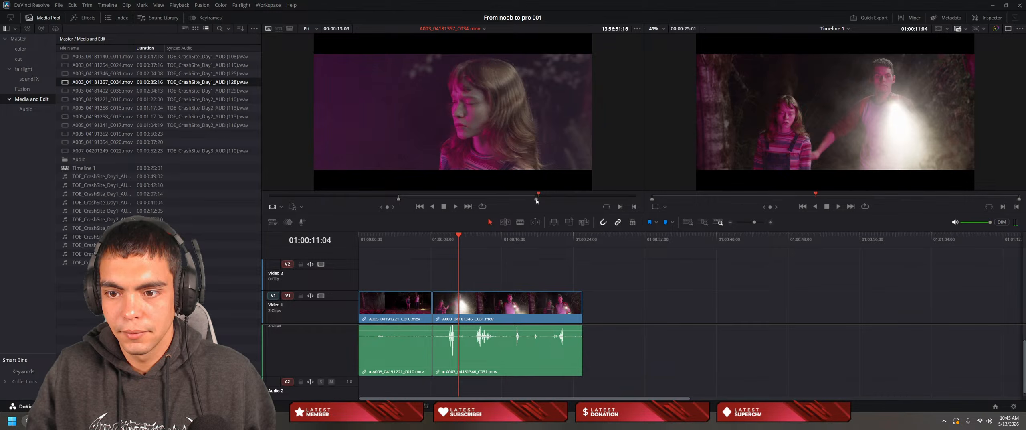
left_click(538, 196)
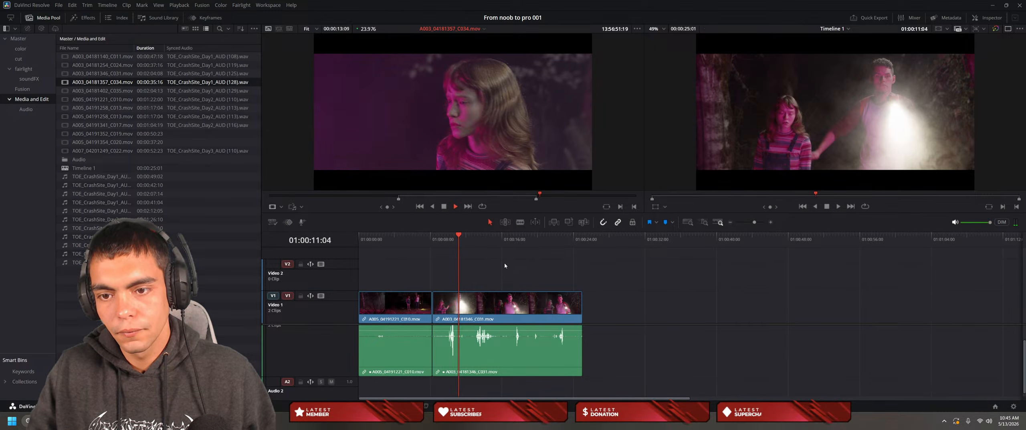
left_click_drag(461, 133, 586, 350)
key("space")
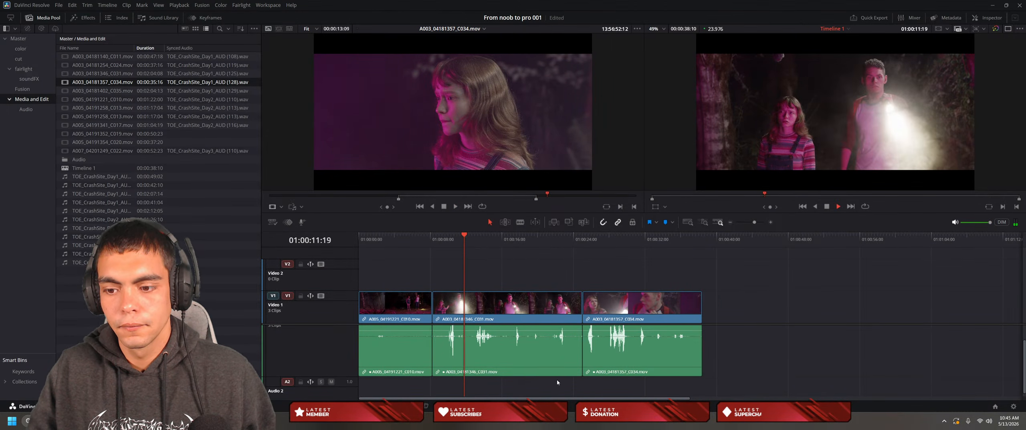
Step: Switch to the YouTube course and watch the part on reviewing A003_04181402_C035.mov in the source viewer
key("alt+Tab")
left_click(454, 274)
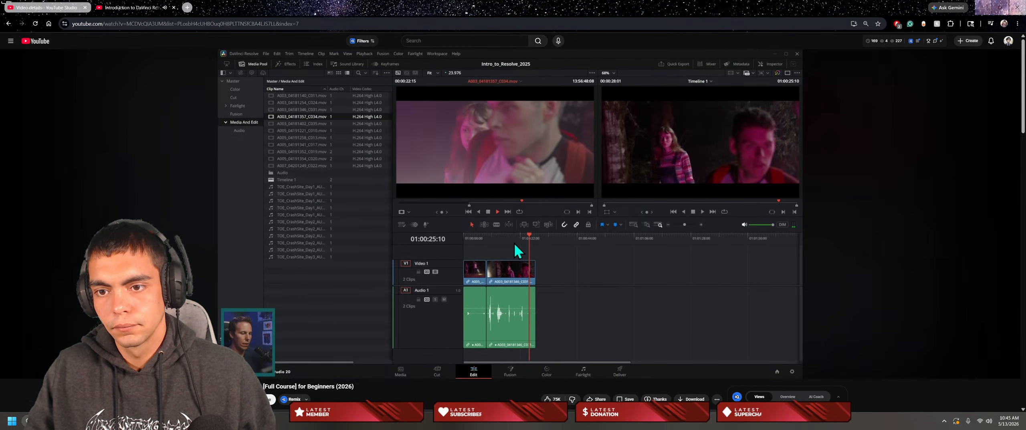
left_click(450, 271)
left_click(450, 272)
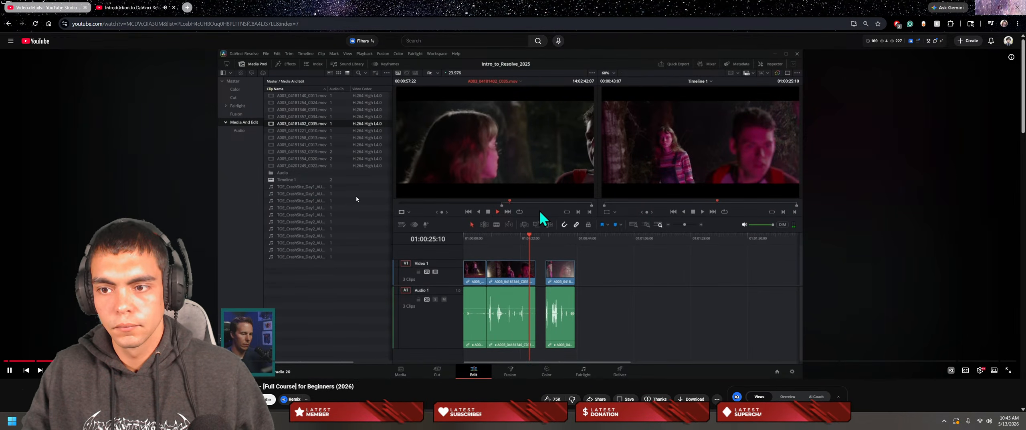
Step: Return to DaVinci Resolve, load A003_04181402_C035.mov in the source viewer and scrub through it for a range start
key("alt+Tab")
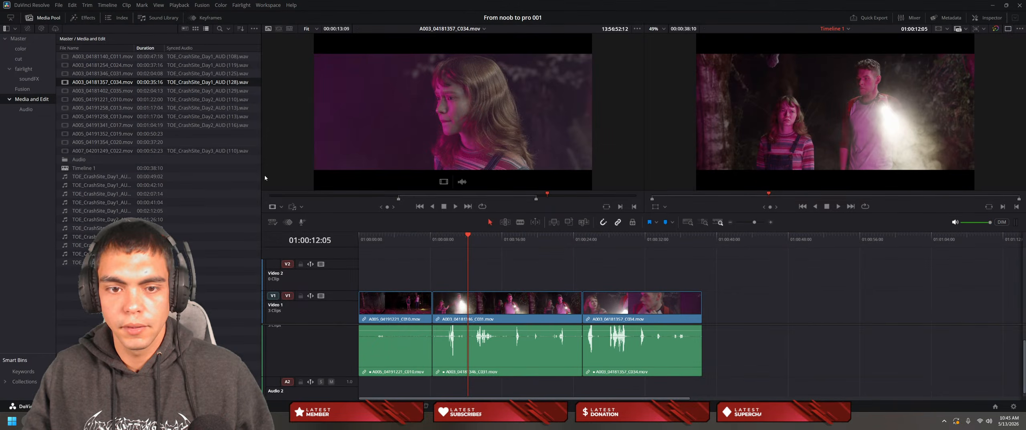
left_click(120, 91)
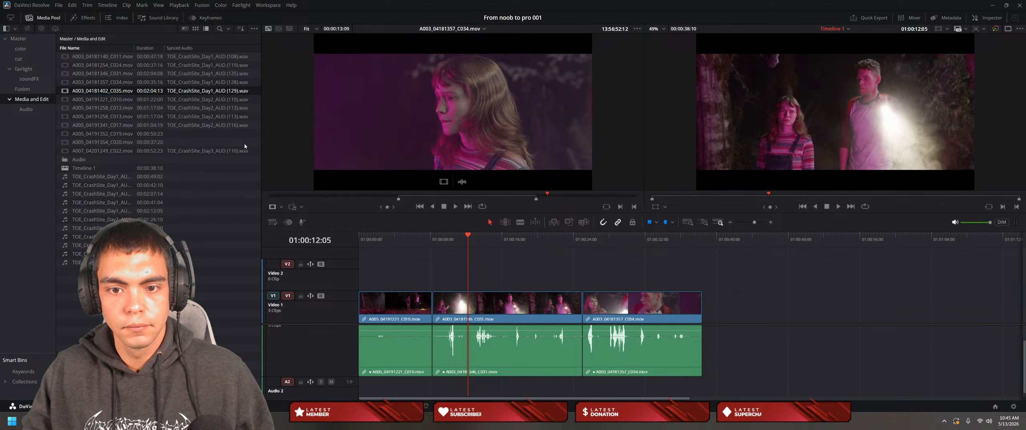
double_click(162, 92)
key("space")
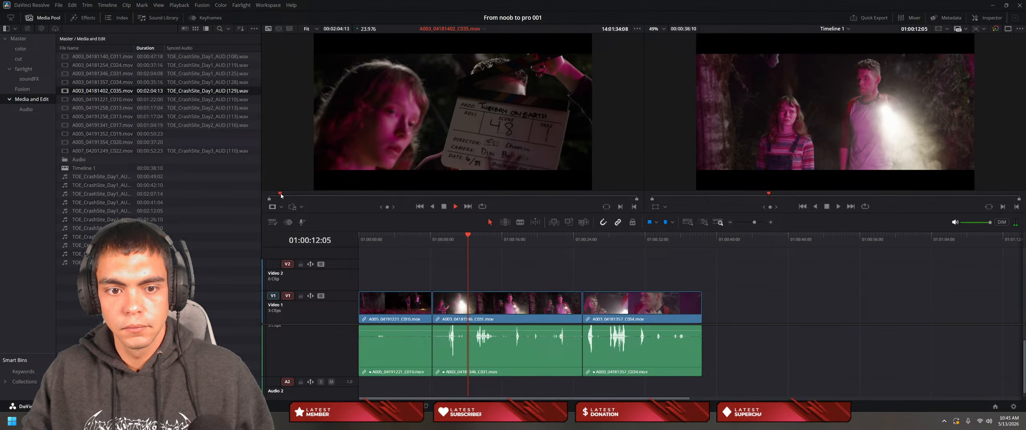
key("l")
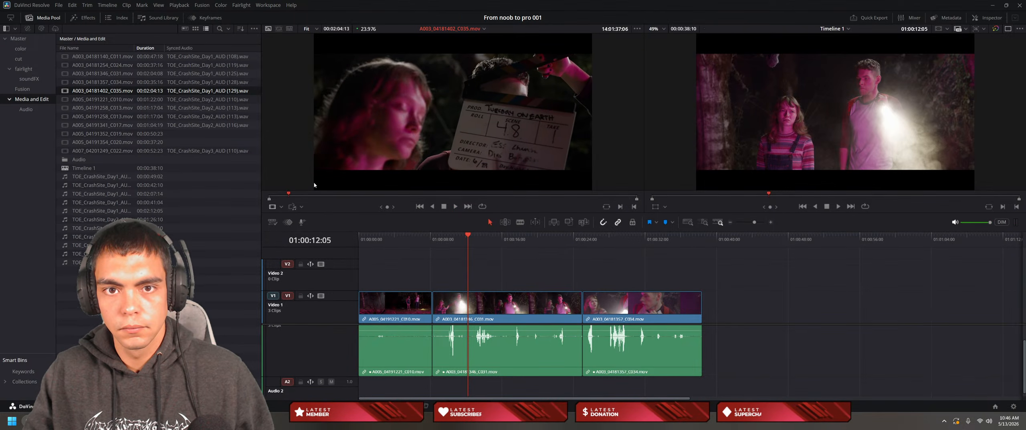
key("space")
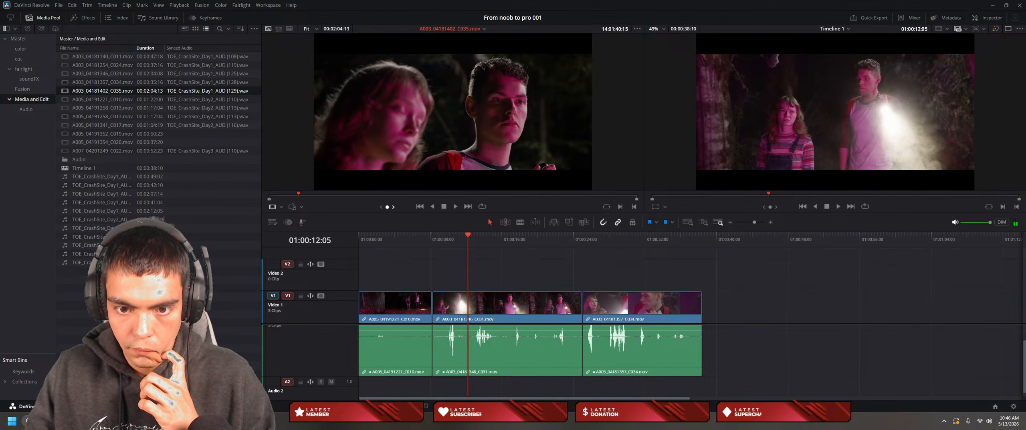
mouse_move(387, 206)
left_mouse_down()
mouse_move(613, 207)
mouse_move(392, 207)
left_mouse_up()
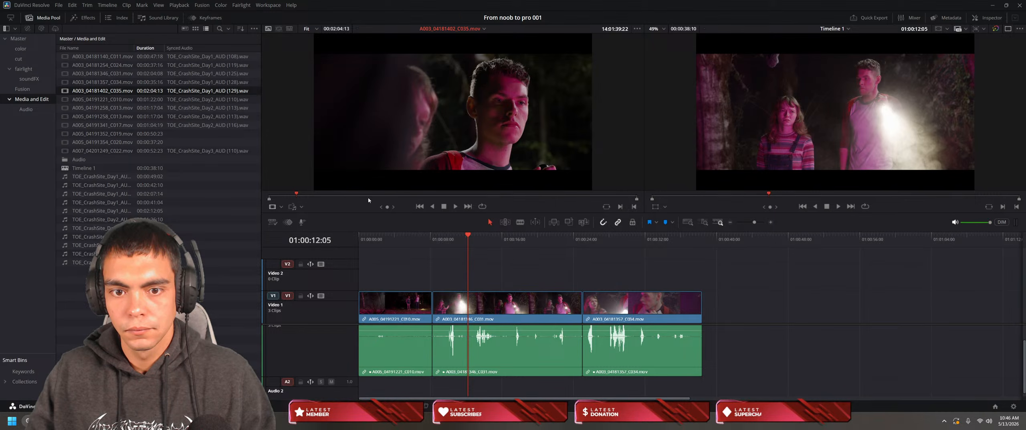
key("space")
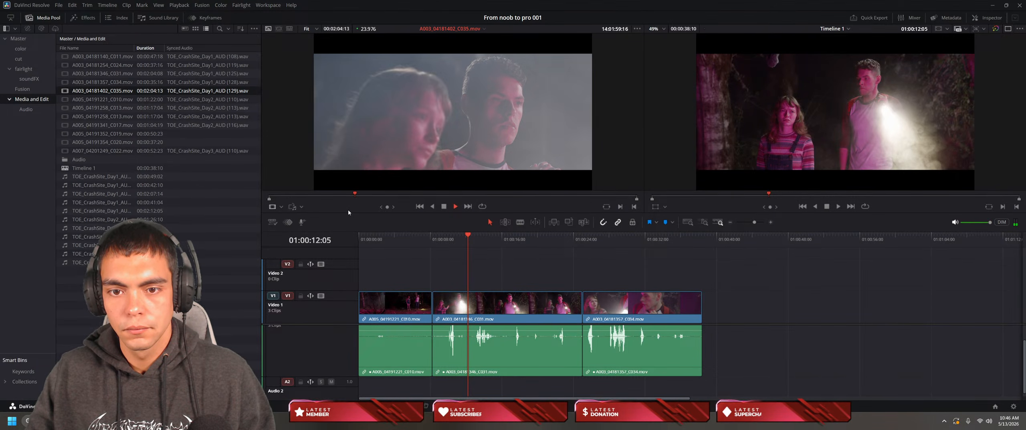
left_click_drag(359, 195, 392, 199)
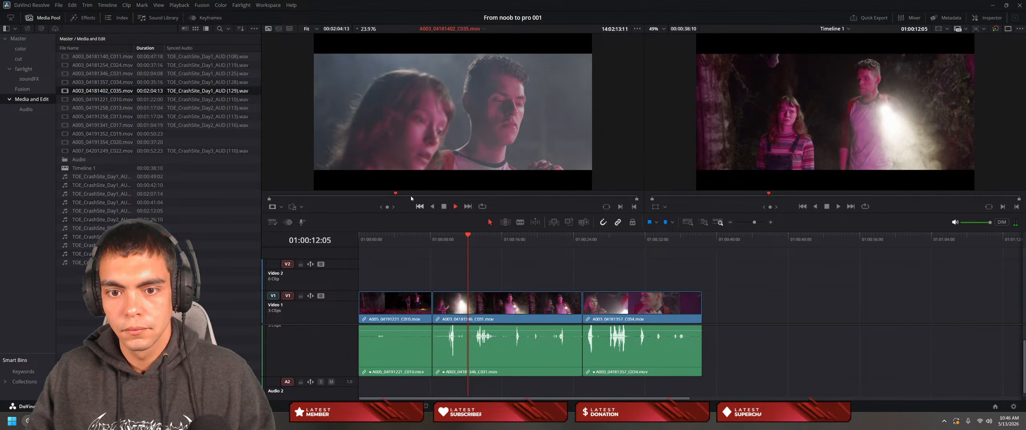
left_click_drag(399, 195, 414, 194)
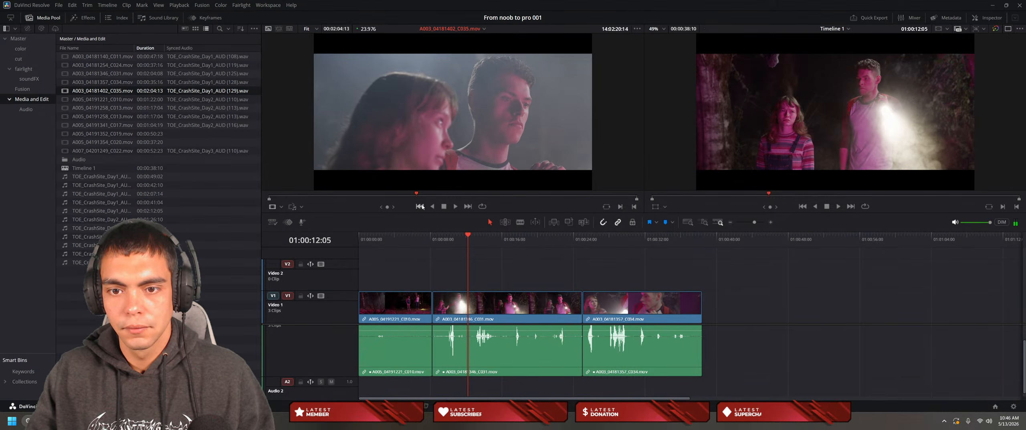
key("space")
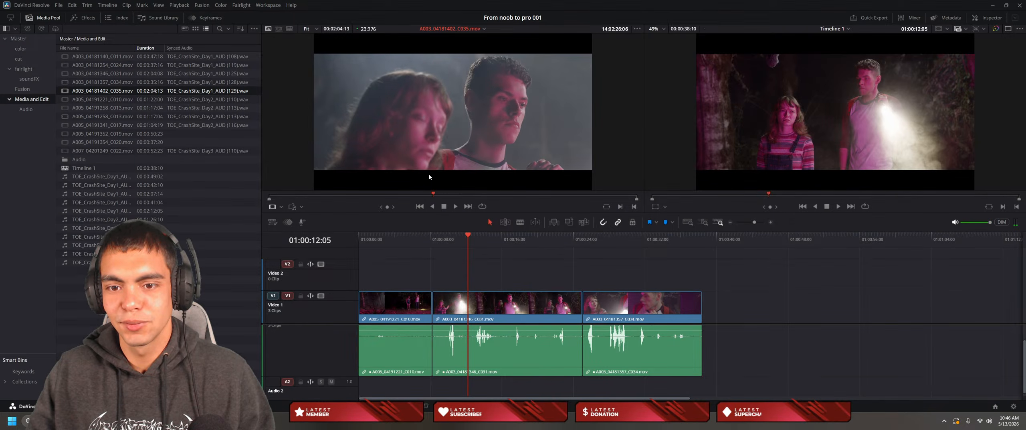
left_click_drag(438, 196, 445, 195)
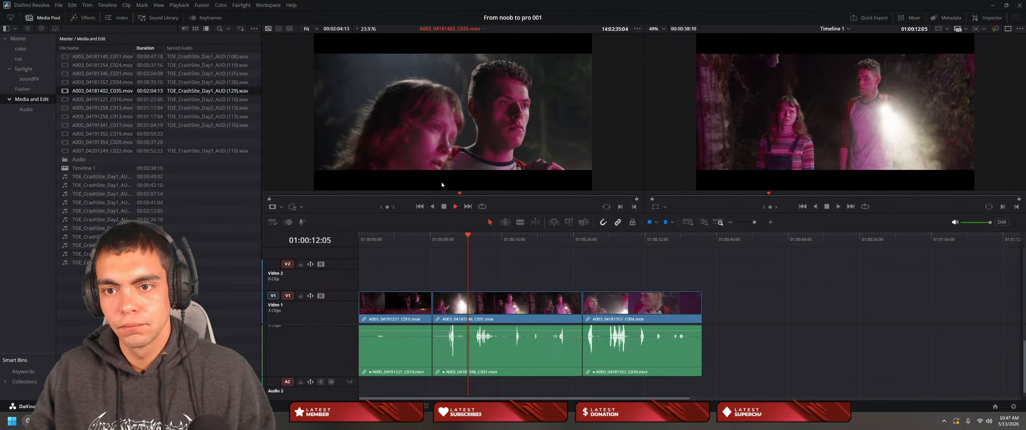
Step: Step back a few frames and mark an in point in A003_04181402_C035.mov so the range lasts 00:00:59:18
key("space")
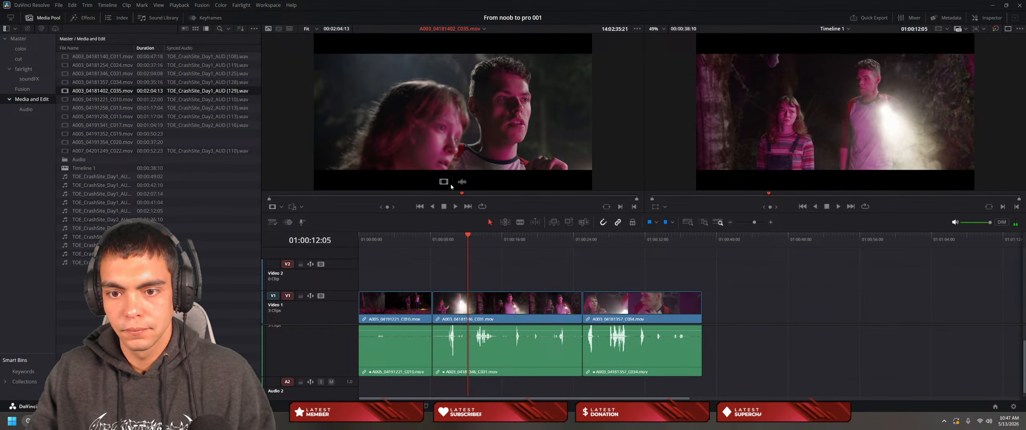
key("Left")
key("Left")
key("Left")
key("Left")
key("Left")
key("Left")
key("Left")
key("Left")
key("Left")
key("Left")
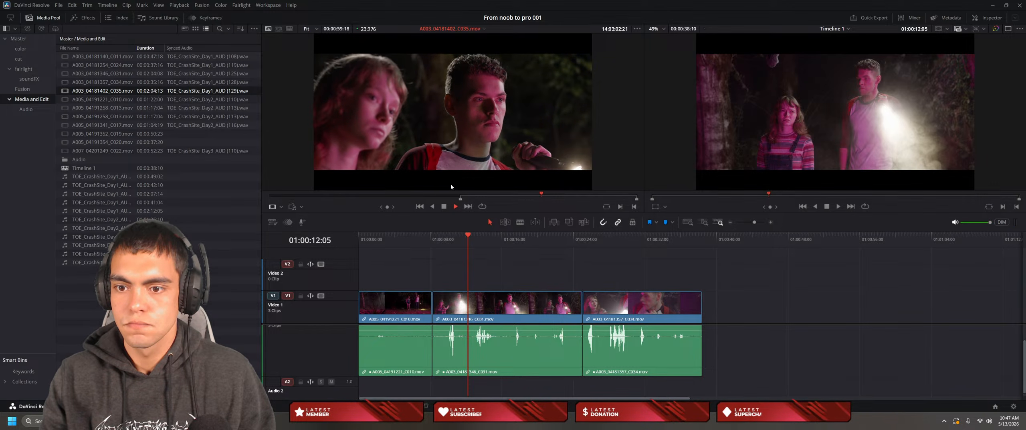
Step: Scrub further into A003_04181402_C035.mov and step back to mark the in point at 14:03:14:20
key("space")
left_click_drag(553, 195, 575, 195)
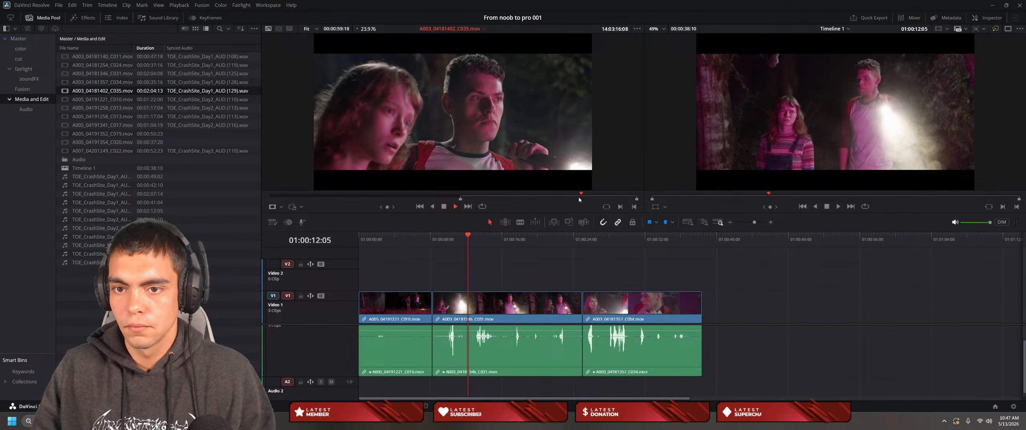
key("space")
key("Left")
key("Left")
key("Left")
key("Left")
key("Left")
key("Left")
key("Left")
key("Left")
key("Left")
key("Left")
key("Left")
key("Left")
key("Left")
key("Left")
key("Left")
key("Left")
key("Left")
key("Left")
key("Left")
key("Left")
key("Left")
key("Left")
key("Left")
key("Left")
key("Left")
key("Left")
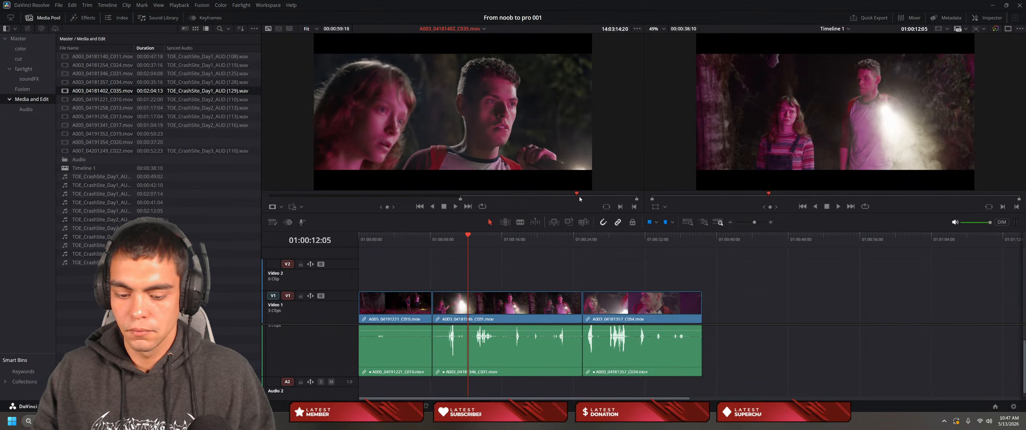
Step: Mark the out point of A003_04181402_C035.mov at 14:03:31:05 and add the range after the third timeline clip with a small gap
key("space")
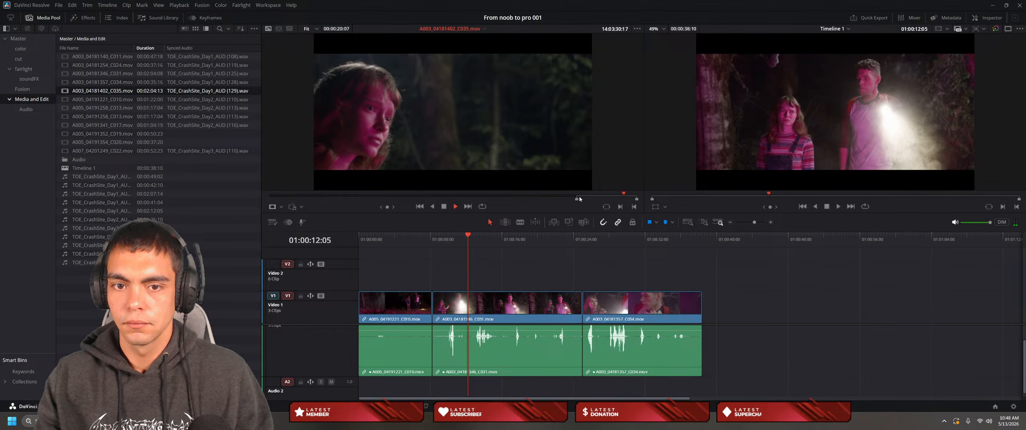
key("space")
key("o")
left_click_drag(579, 196, 708, 347)
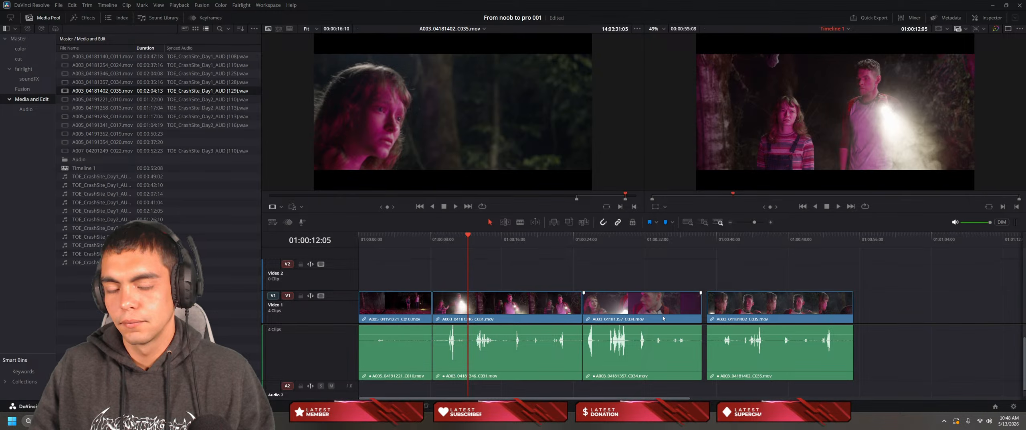
Step: Switch to the YouTube course and watch the part on moving and rearranging clips on the timeline
key("space")
key("alt+Tab")
key("alt+Tab")
key("space")
key("alt+Tab")
key("space")
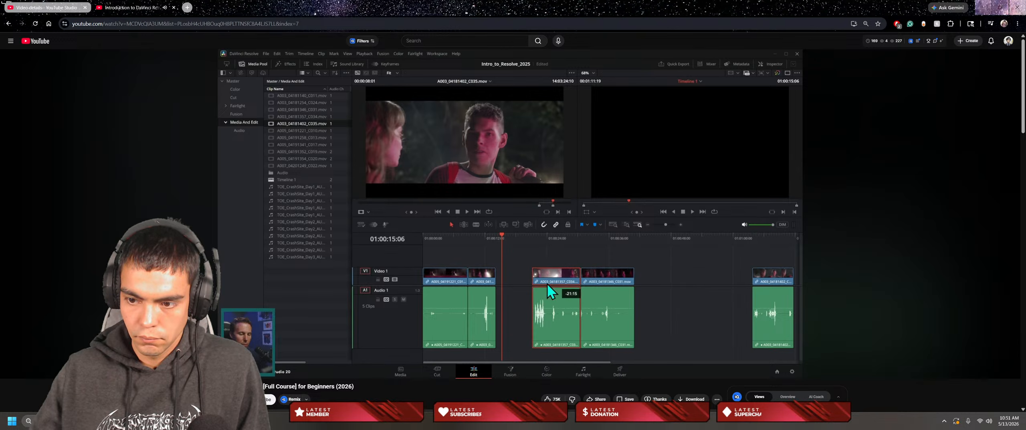
left_click(477, 266)
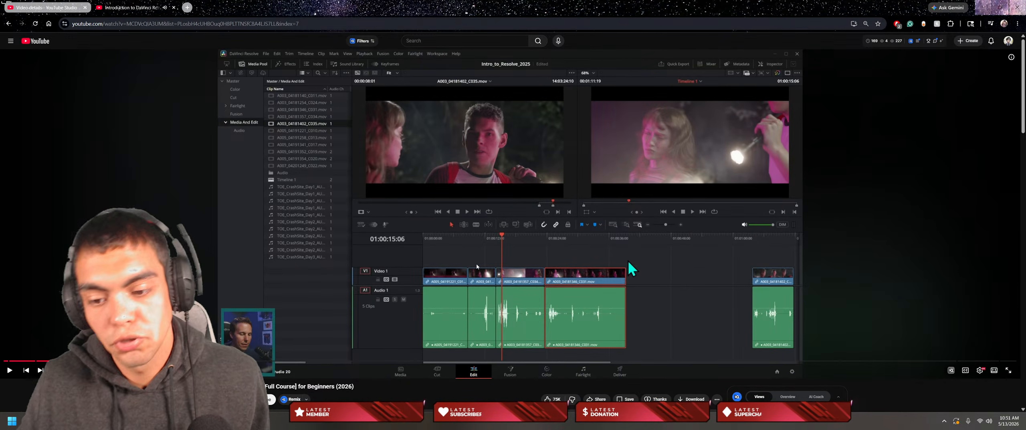
Step: Return to DaVinci Resolve, spread the last three clips later to leave gaps between all clips, and move the playhead to 01:00:07:04
key("alt+Tab")
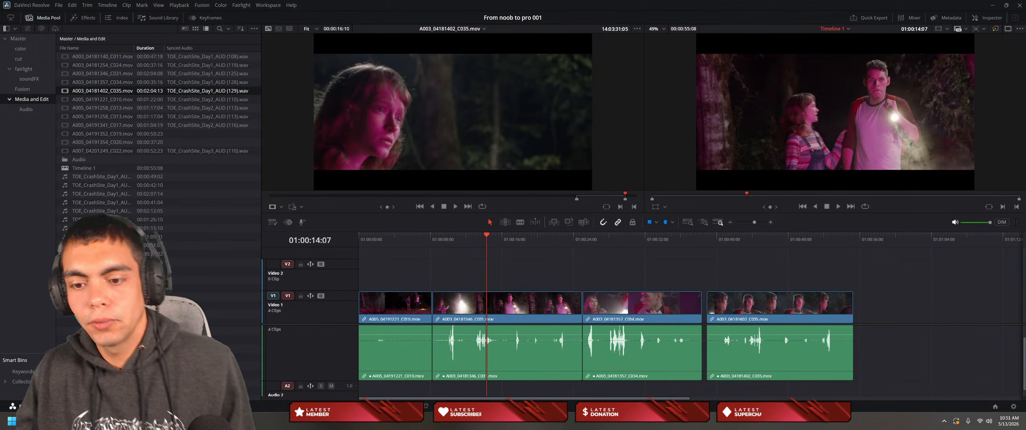
left_click_drag(517, 285, 602, 321)
left_click_drag(761, 331, 864, 331)
left_click_drag(664, 307, 733, 307)
left_click_drag(530, 304, 569, 304)
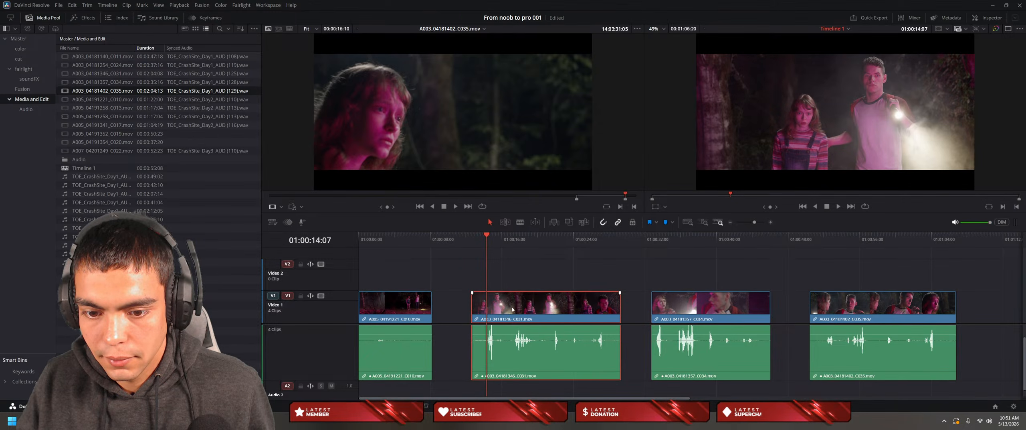
left_click_drag(486, 279, 423, 276)
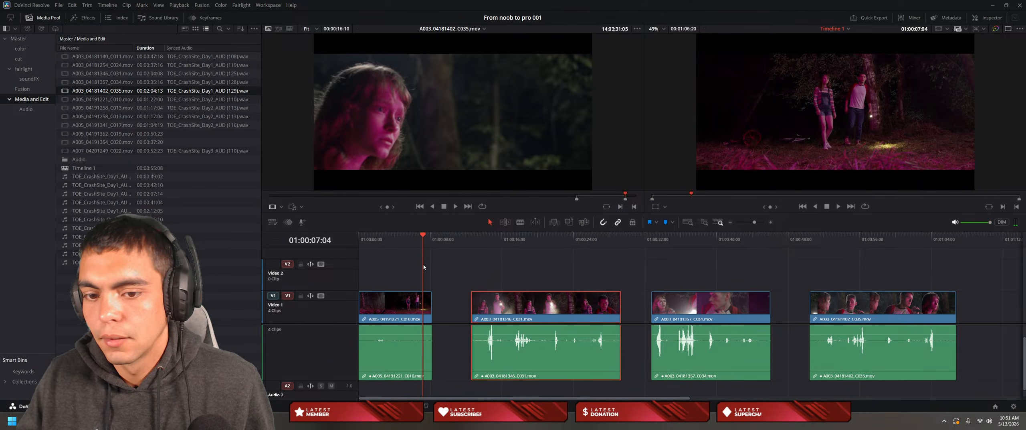
Step: Shuttle forward and backward through A003_04181402_C035.mov in the source viewer at different speeds, stopping and restarting playback
key("l")
key("l")
key("l")
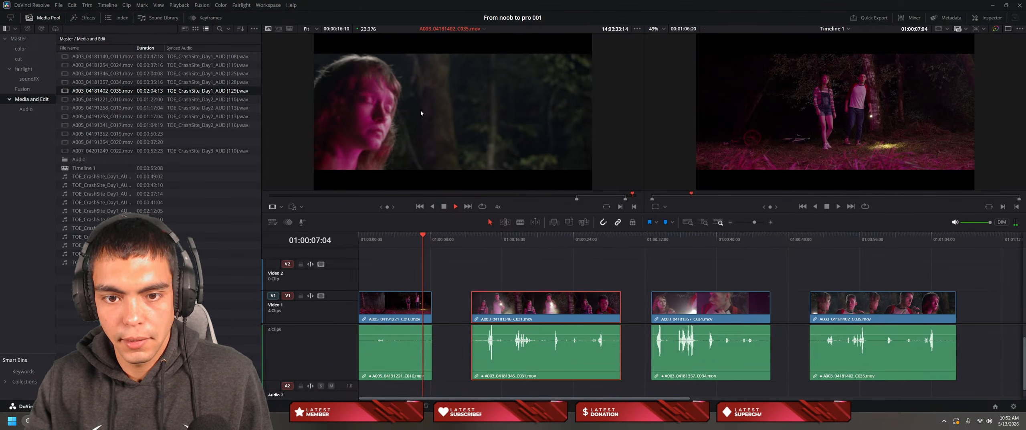
key("l")
key("l")
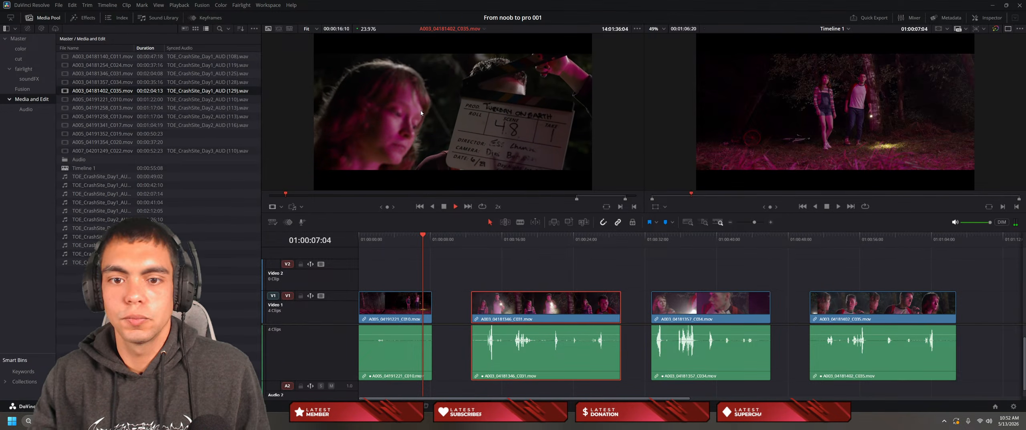
key("k")
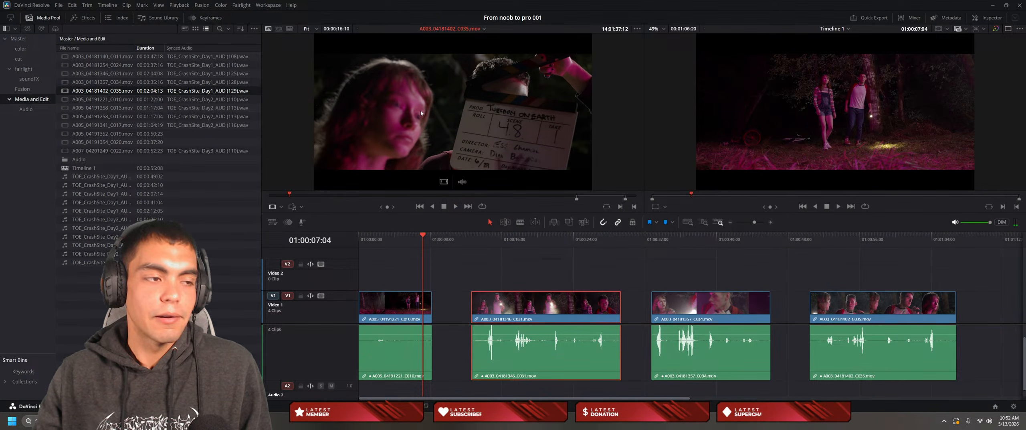
key("l")
key("l")
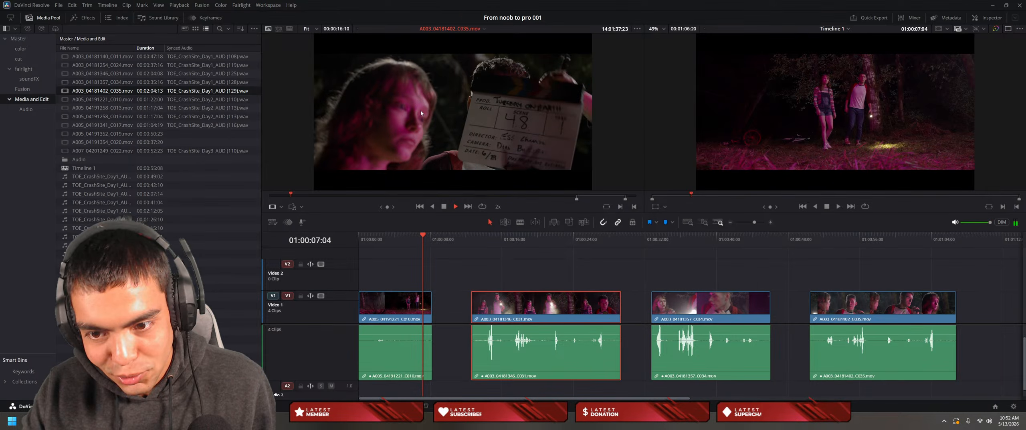
key("k")
key("l")
key("l")
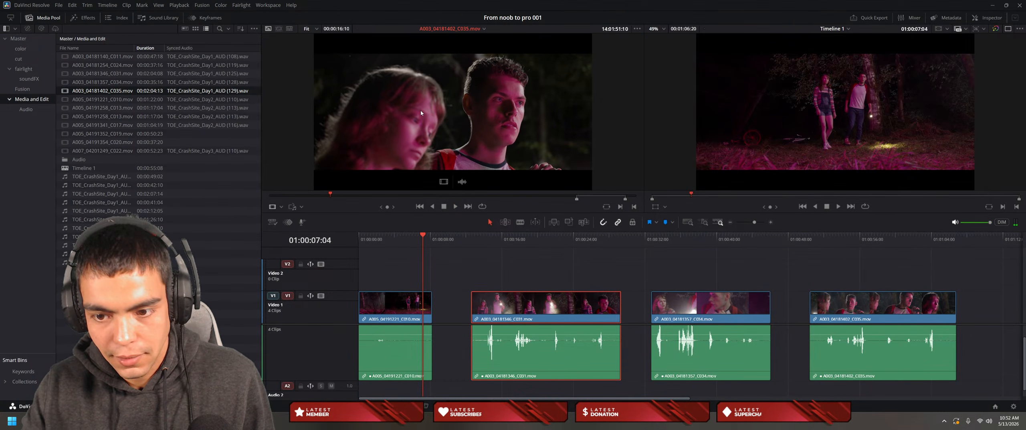
key("j")
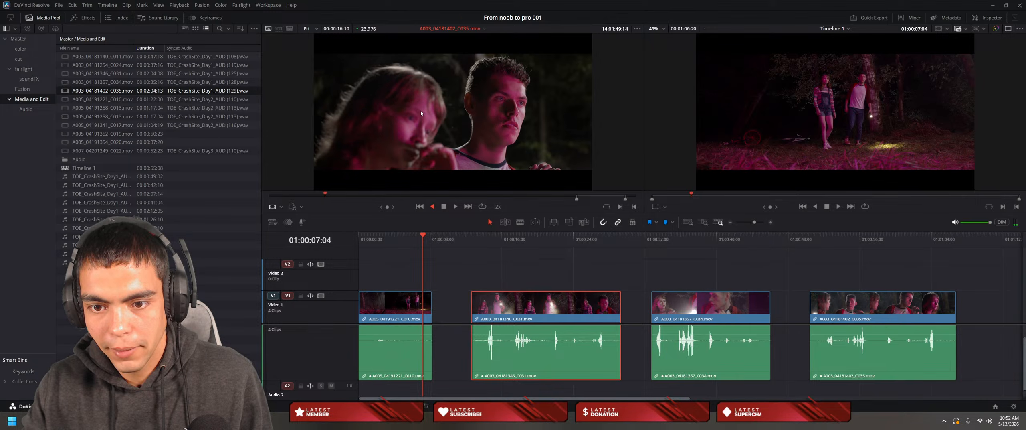
key("l")
key("l")
key("l")
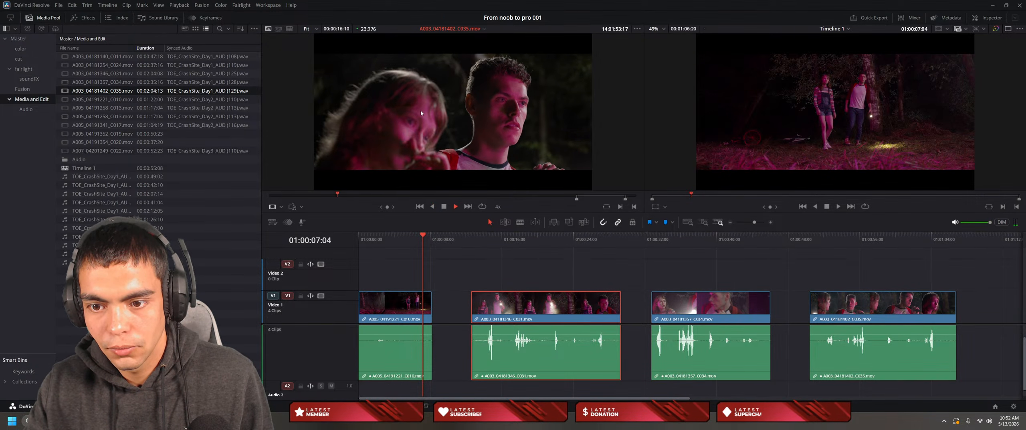
key("l")
key("l")
key("l")
key("l")
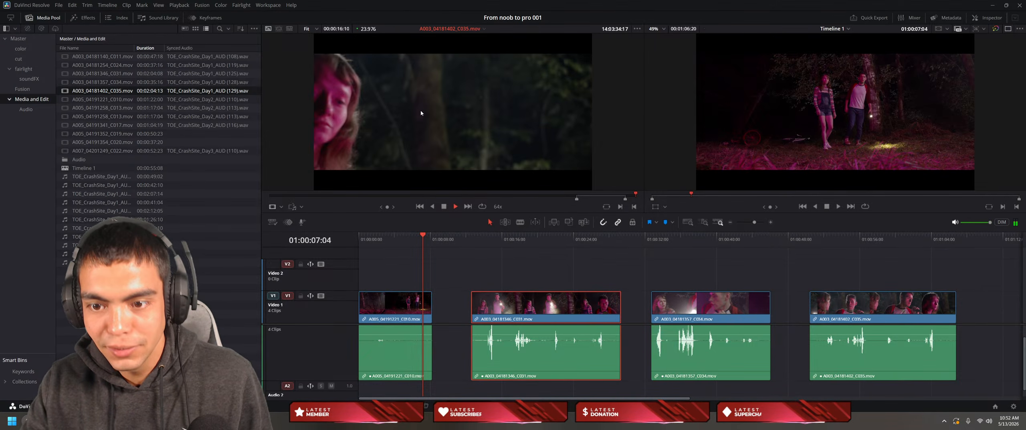
key("k")
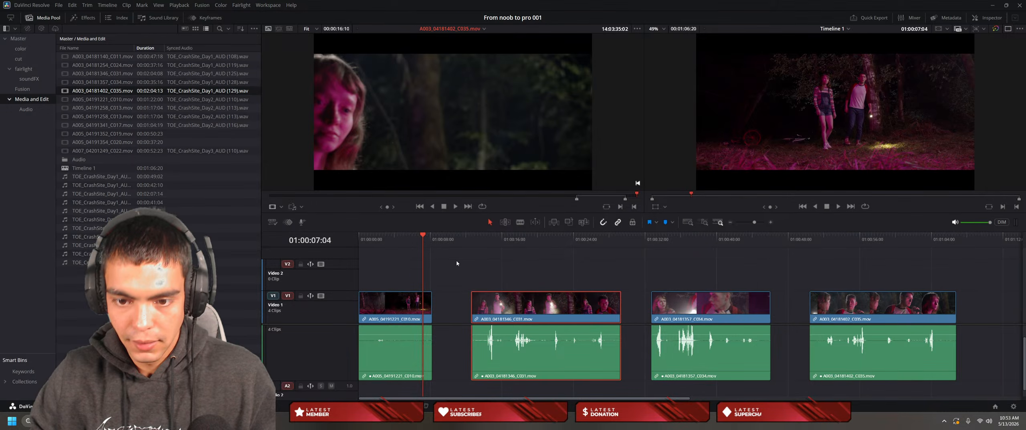
key("space")
key("space")
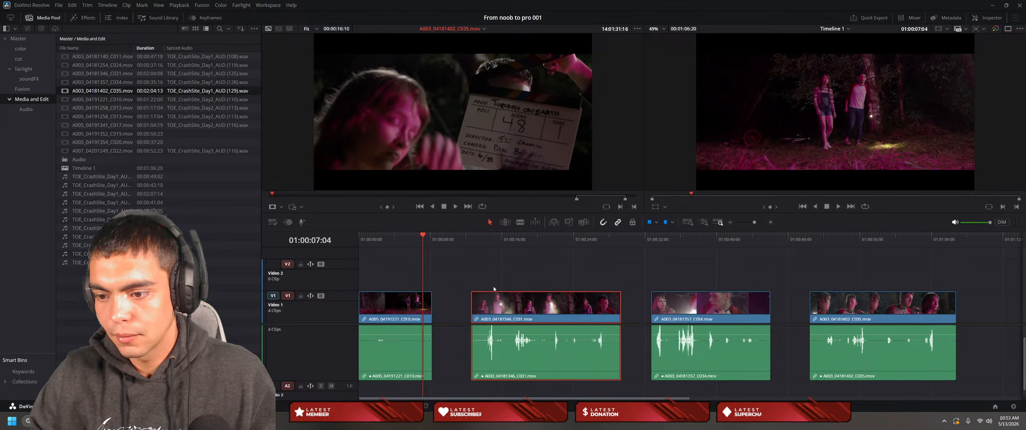
Step: Move A003_04181346_C031.mov directly against the end of the first timeline clip and play across the cut
left_click_drag(532, 311, 487, 304)
key("space")
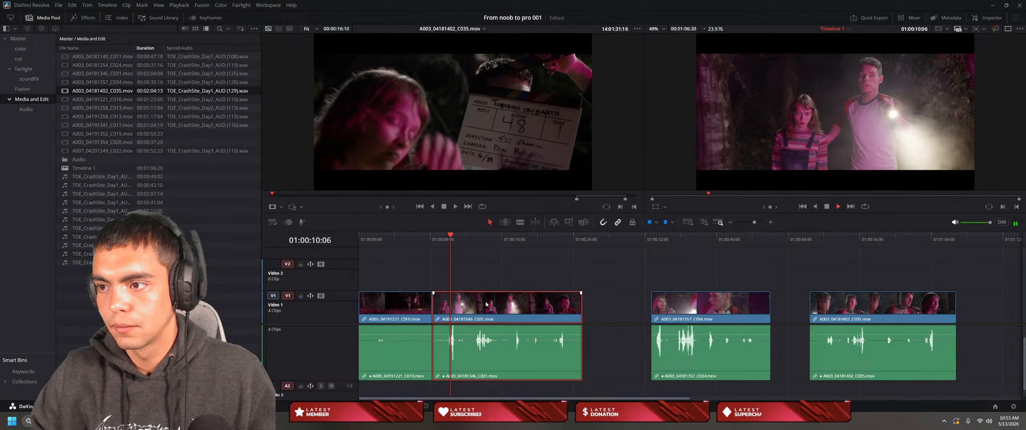
key("space")
Step: Extend the start of A003_04181346_C031.mov slightly earlier, close the gap to the first clip, and play the cut
left_click_drag(491, 305, 439, 291)
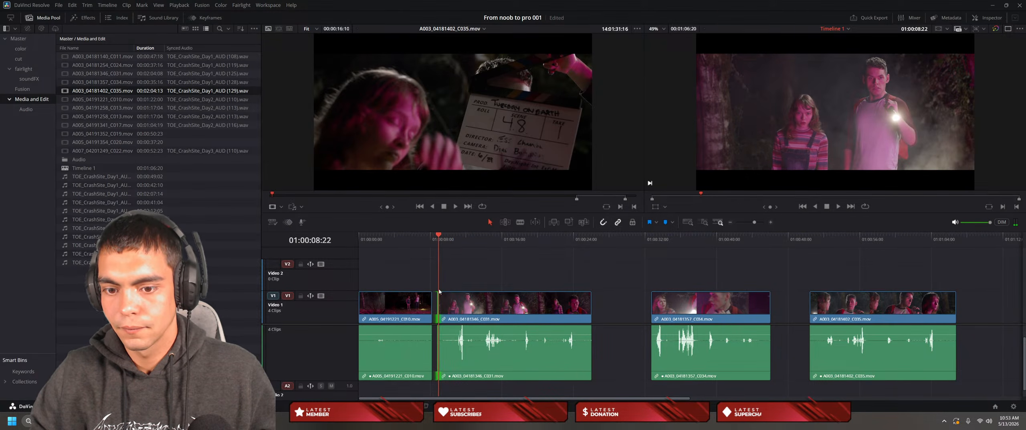
key("space")
key("space")
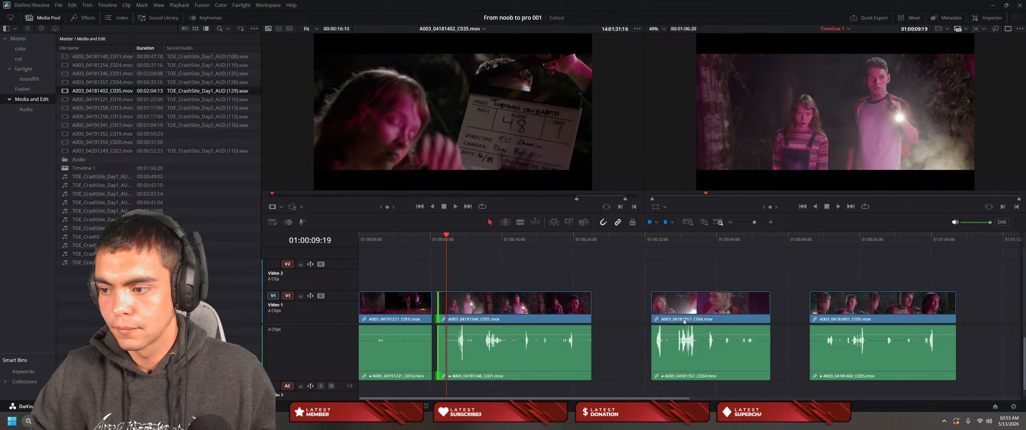
left_click_drag(527, 313, 519, 313)
key("space")
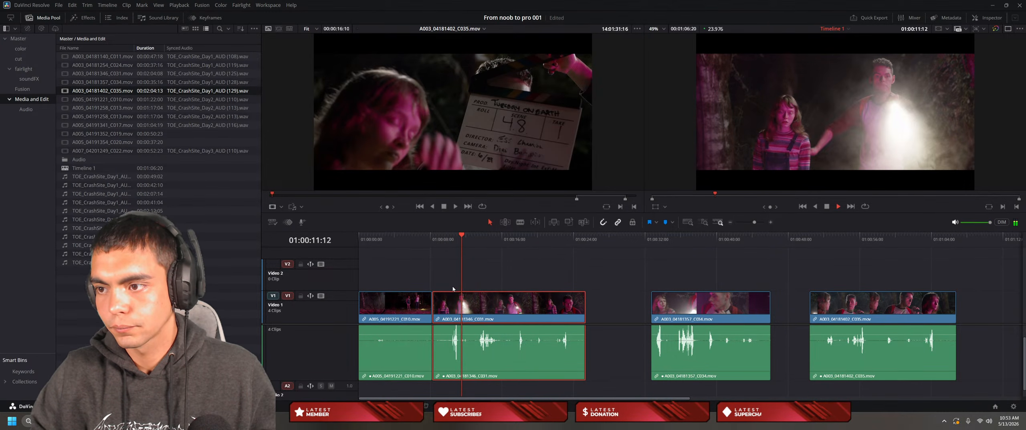
key("space")
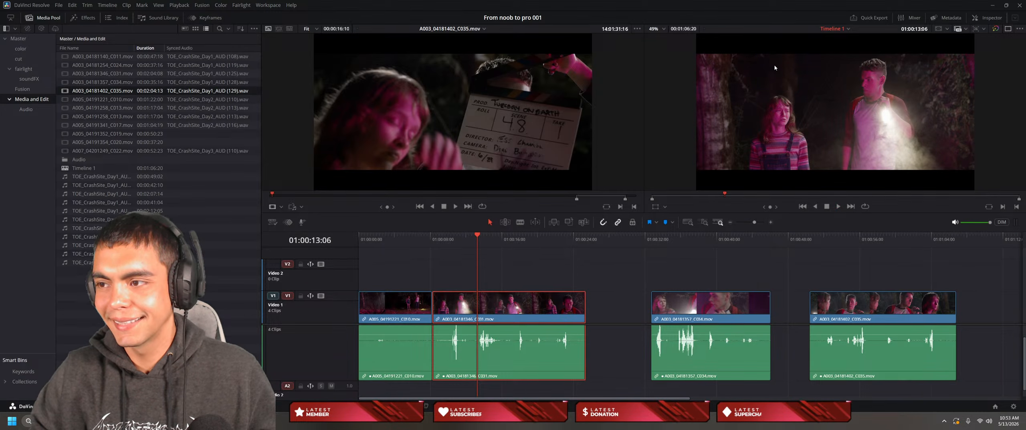
Step: Replay the opening of A003_04181346_C031.mov from around 01:00:11:00 several times to examine where to split it
left_click(476, 255)
left_click_drag(477, 257, 458, 260)
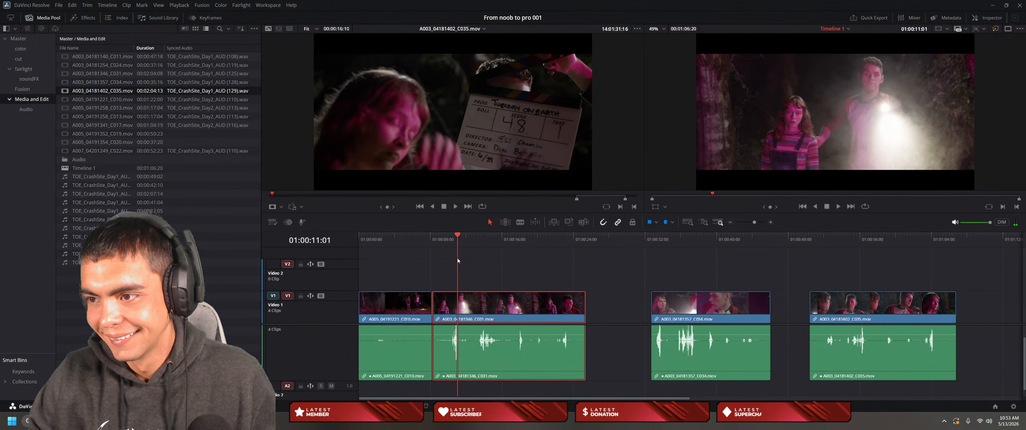
key("space")
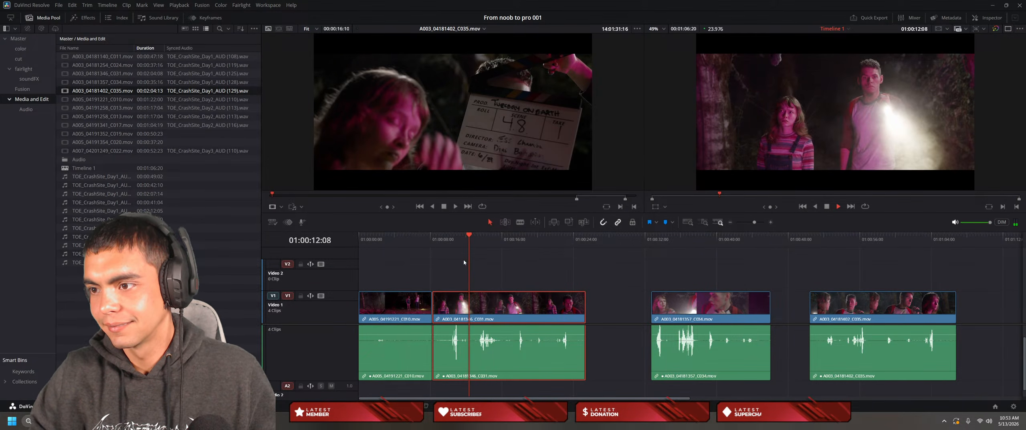
key("space")
key("space")
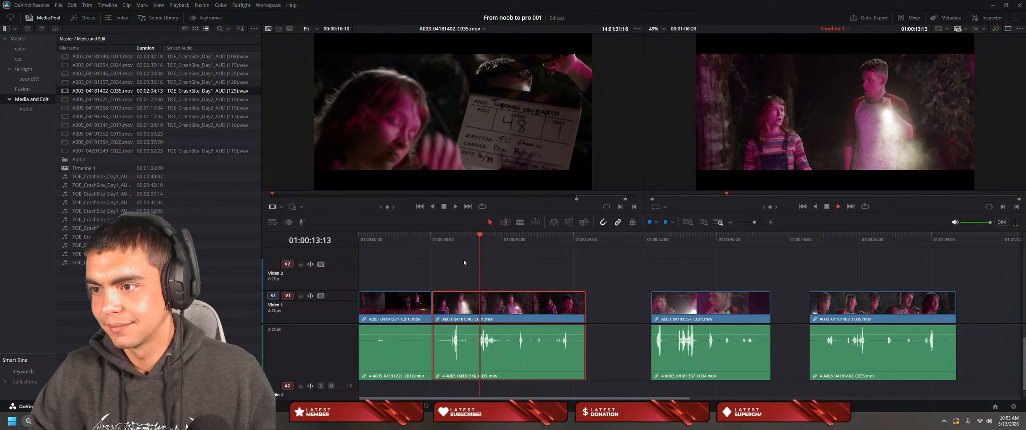
left_click_drag(488, 262, 461, 266)
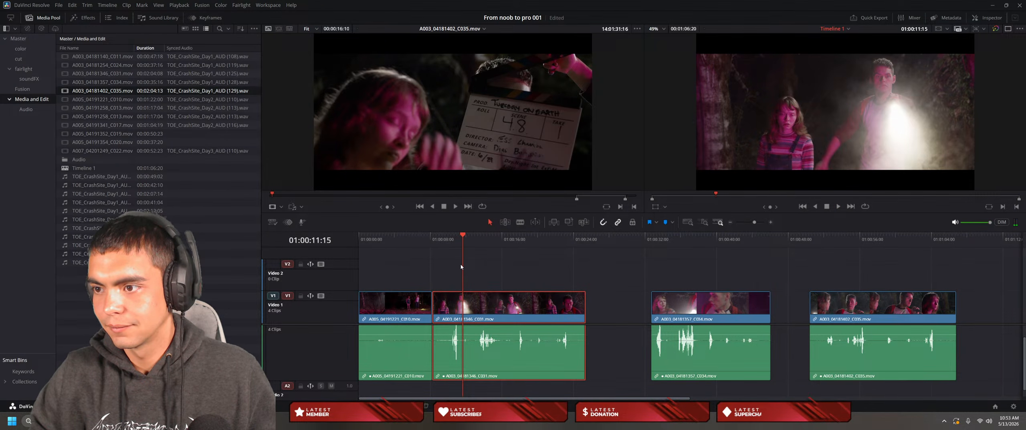
key("space")
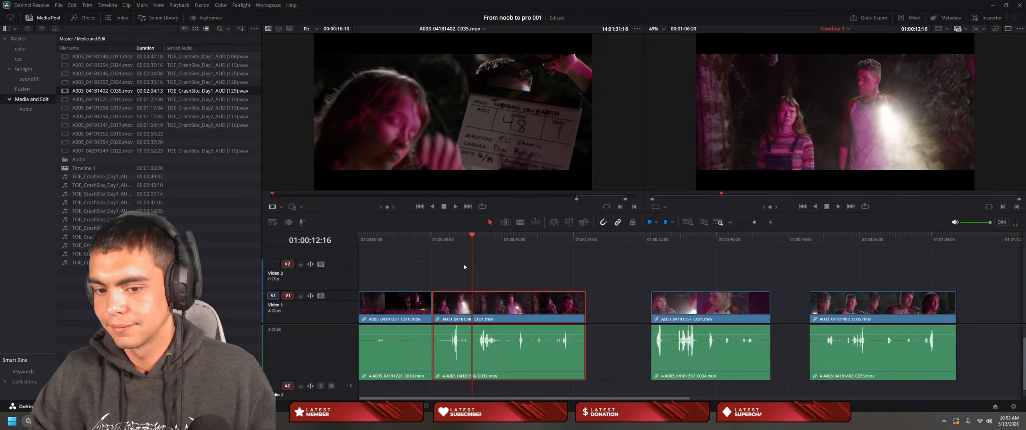
left_click_drag(470, 262, 460, 263)
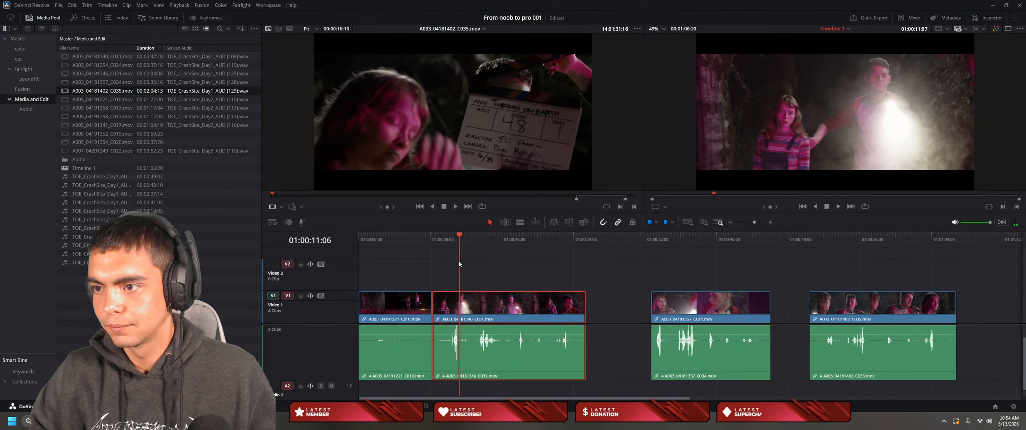
key("space")
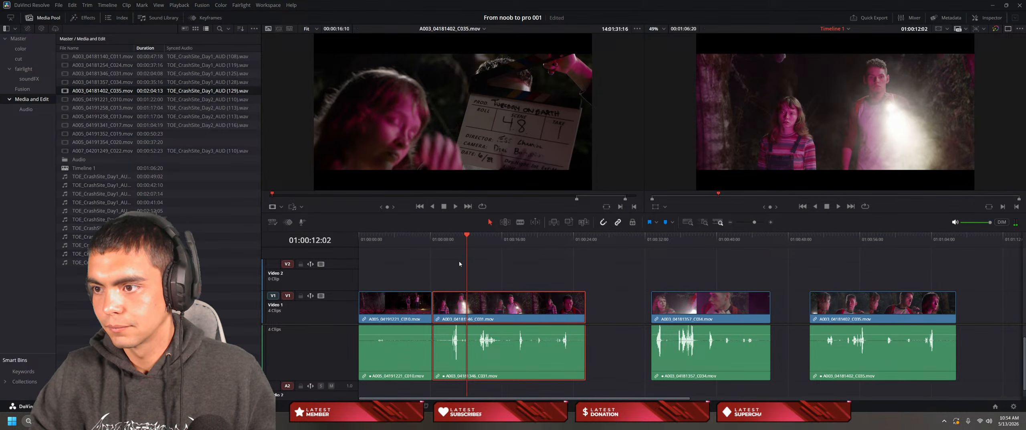
Step: Split A003_04181346_C031.mov at 01:00:12:07 and move its second part later to leave a gap
left_click(652, 271)
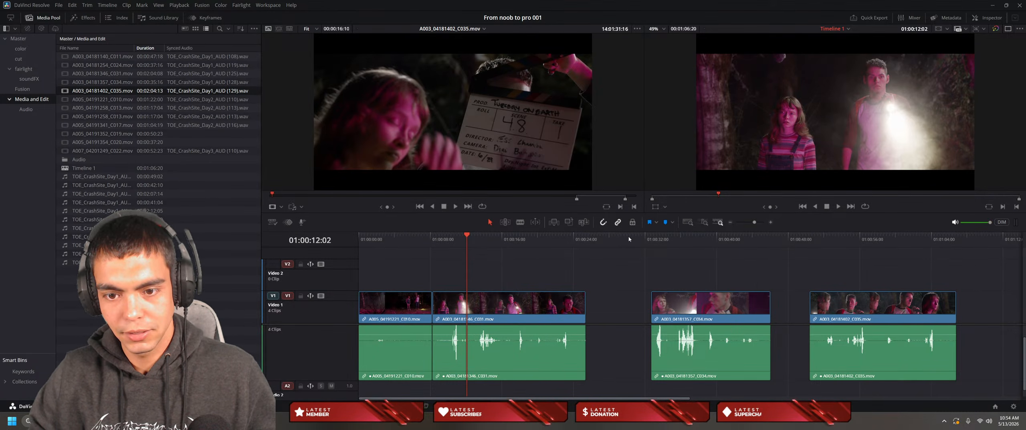
key("Right")
key("Right")
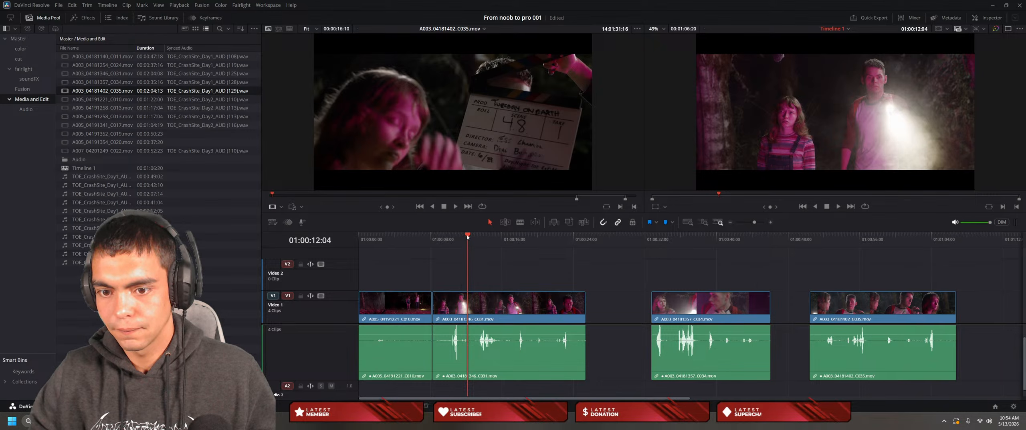
left_click_drag(467, 236, 465, 237)
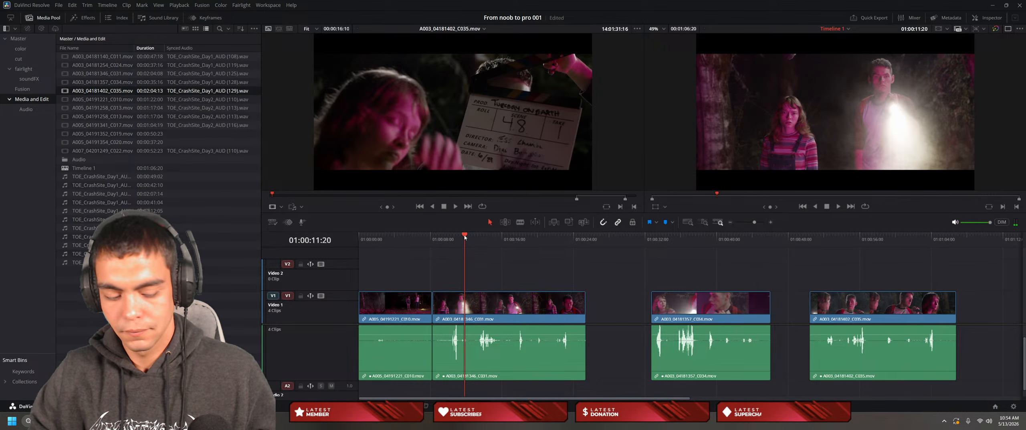
key("space")
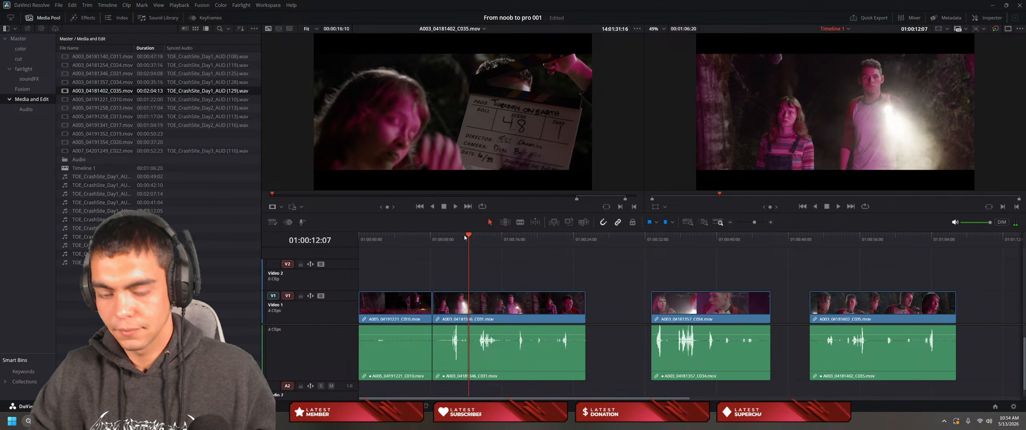
key("ctrl+b")
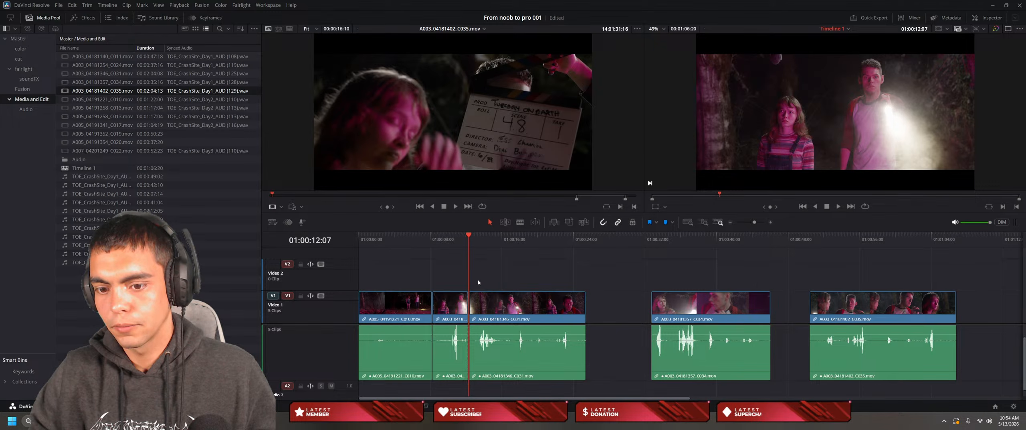
left_click_drag(493, 309, 522, 308)
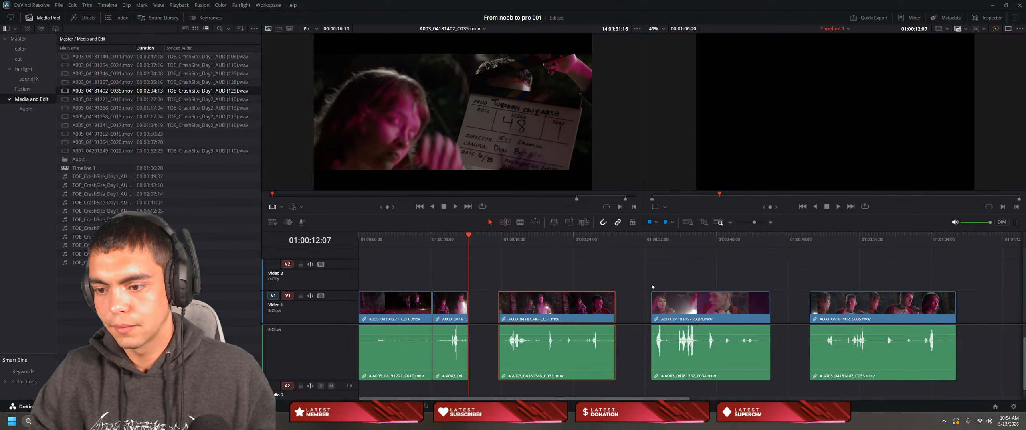
Step: Extend the start of A003_04181357_C034.mov a little earlier and play through its opening
left_click(646, 270)
left_click(647, 250)
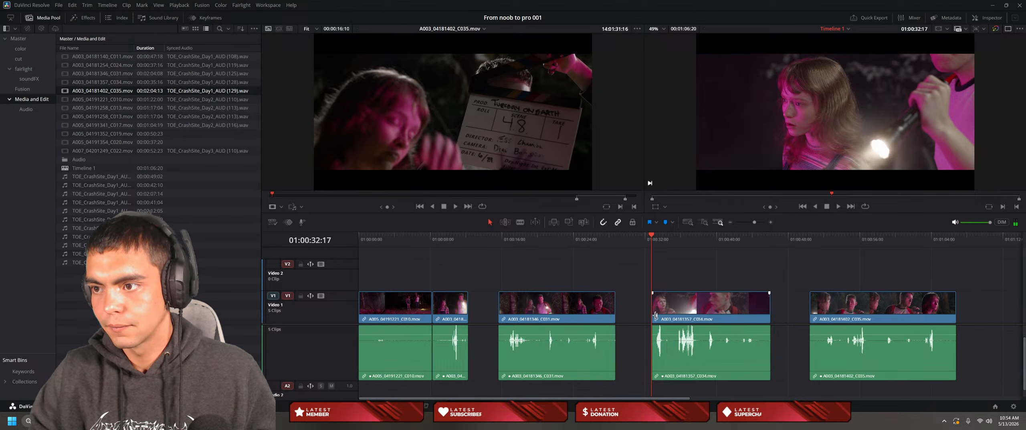
left_click_drag(651, 311, 641, 312)
left_click_drag(652, 239, 641, 239)
key("space")
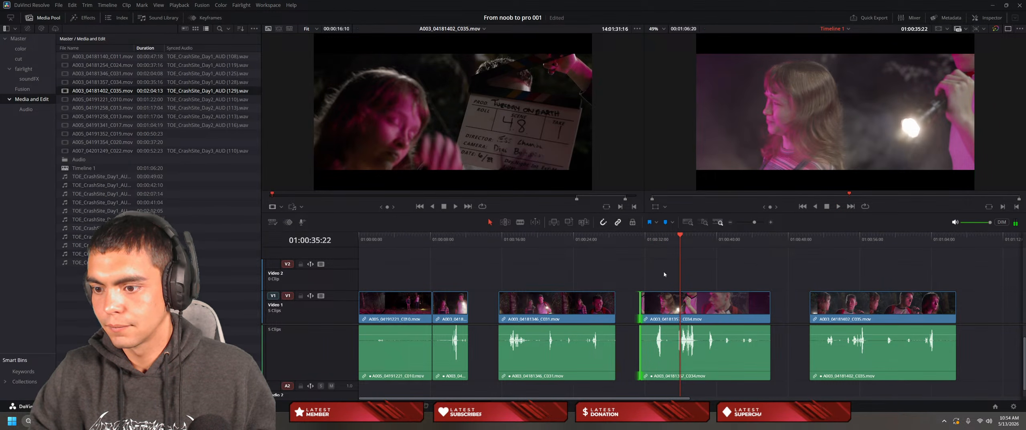
Step: Place the playhead frame by frame at 01:00:35:10 and trim the start of A003_04181357_C034.mov to it
key("Left")
key("Left")
key("Left")
key("Left")
key("Left")
key("Left")
key("Left")
key("Left")
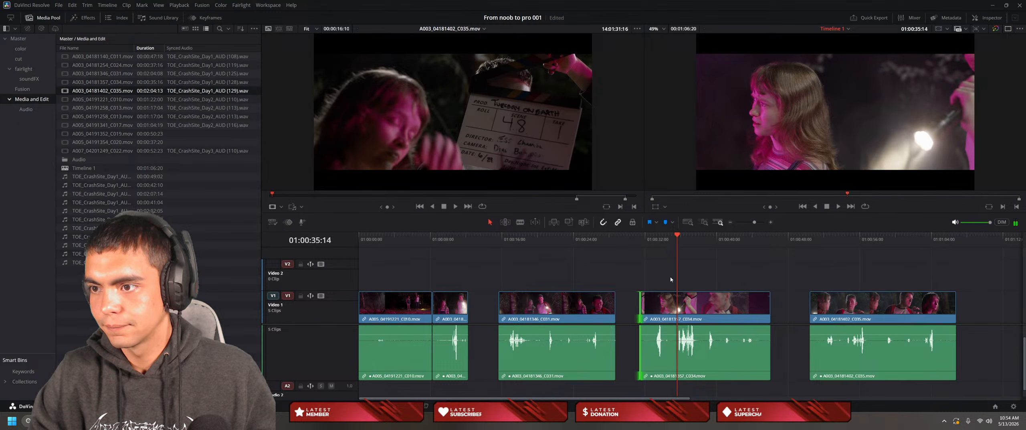
key("Left")
key("Left")
key("Left")
key("Left")
key("Left")
key("Left")
key("Left")
key("Left")
key("Left")
key("Left")
key("Left")
key("Left")
key("Left")
key("Right")
key("Right")
key("Right")
key("Right")
key("Right")
key("Right")
key("Right")
key("Right")
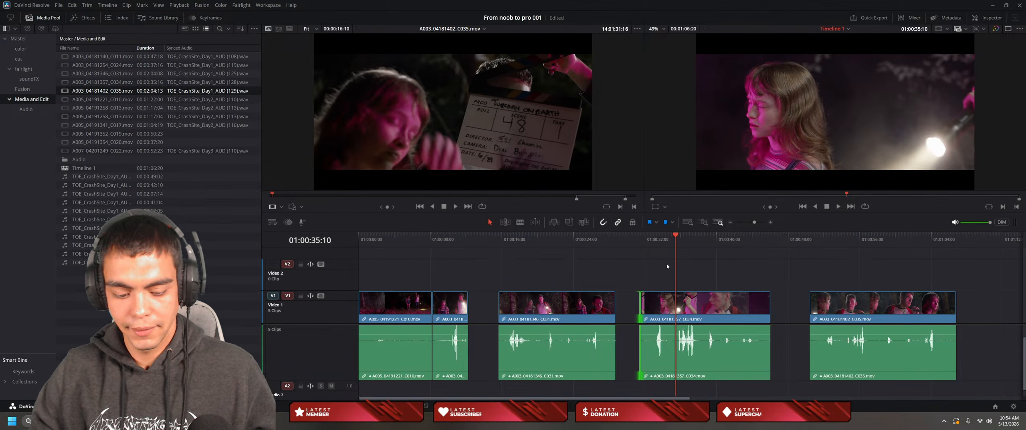
left_click_drag(640, 317, 676, 317)
Step: Try to move the trimmed A003_04181357_C034.mov directly after the short C031 part, overlapping the second part, and undo the moves
left_click_drag(706, 366, 513, 345)
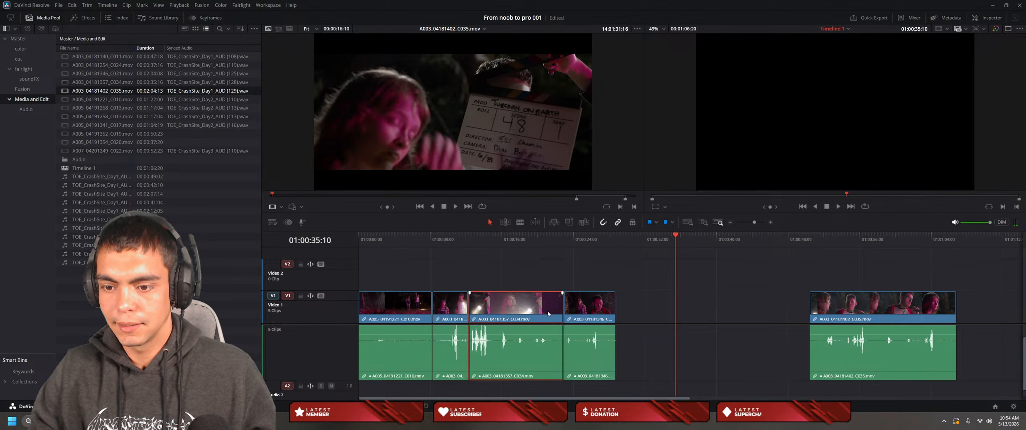
left_click_drag(582, 311, 643, 311)
key("ctrl+z")
key("ctrl+z")
key("ctrl+z")
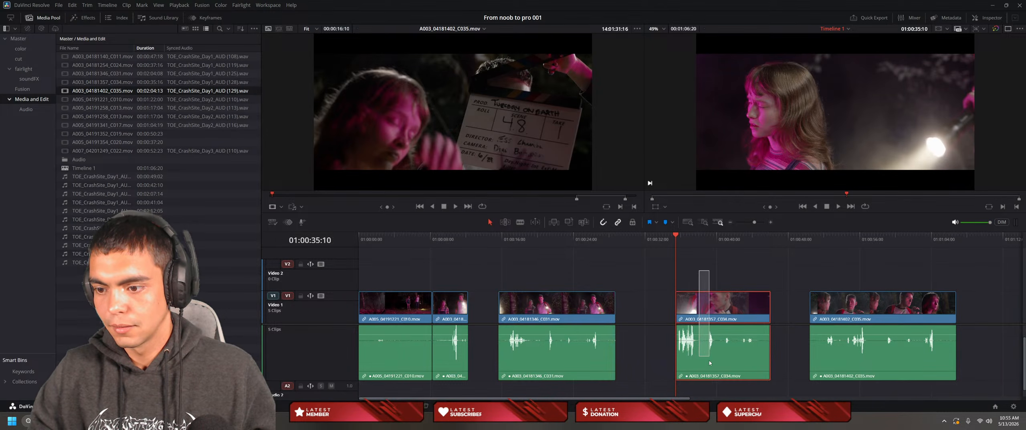
Step: Move the second C031 part up to Video 2 and place A003_04181357_C034.mov directly after the short first part
left_click_drag(560, 347, 617, 281)
left_click_drag(711, 304, 508, 333)
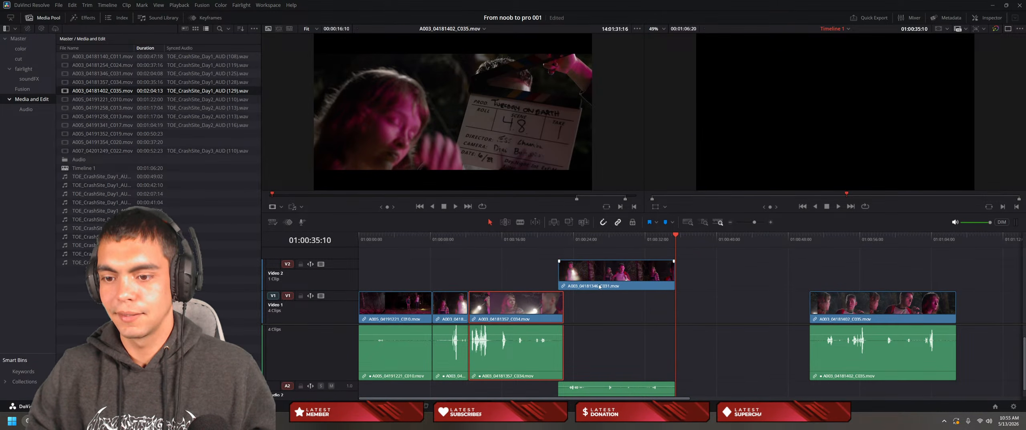
Step: Shift the C031 clip on Video 2 slightly later, then play A003_04181357_C034.mov and split it at 01:00:15:08
left_click_drag(598, 269, 626, 270)
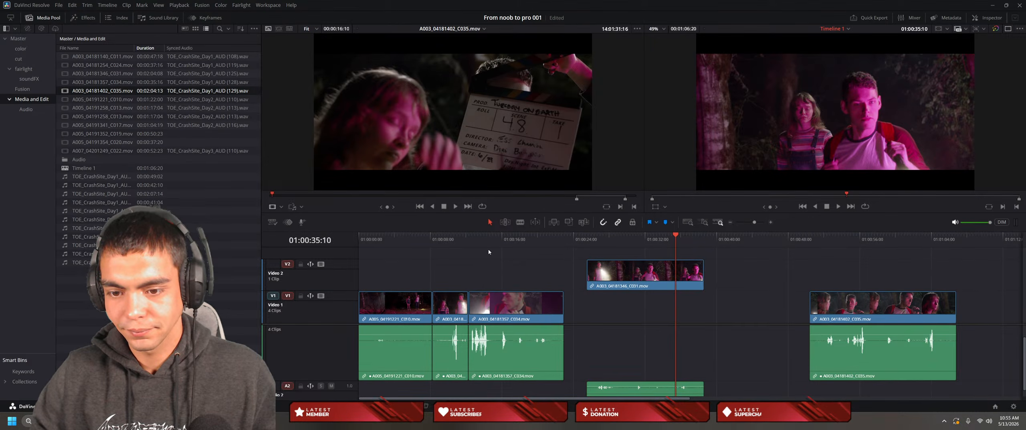
left_click_drag(676, 240, 468, 292)
key("space")
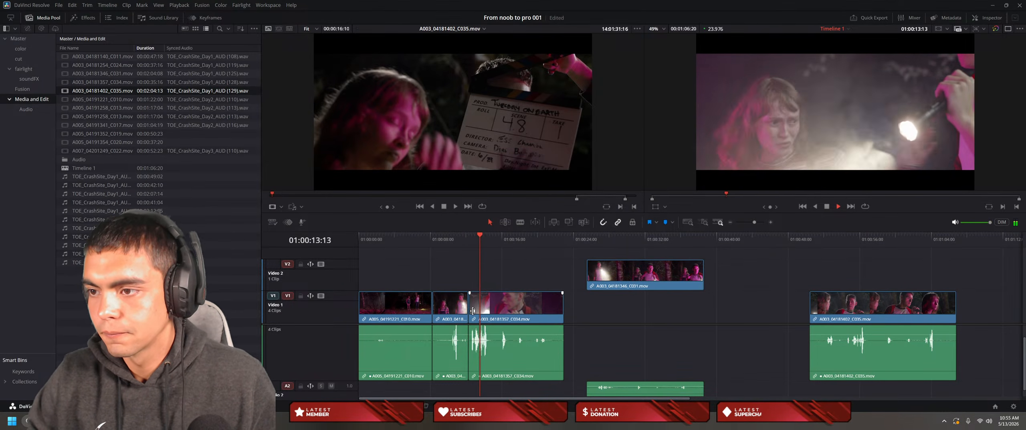
key("space")
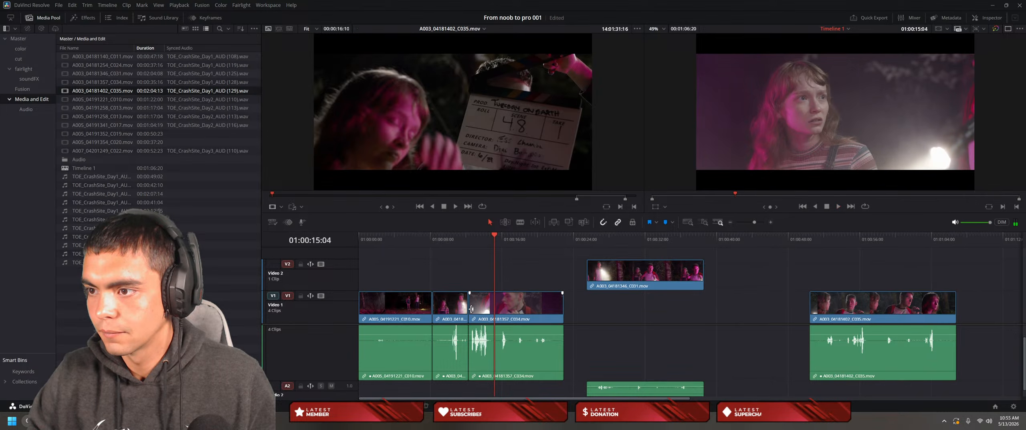
key("space")
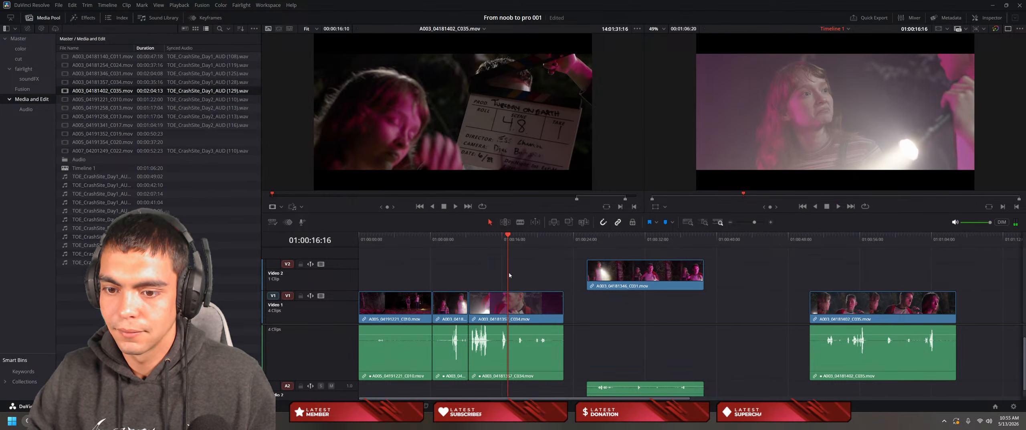
left_click_drag(508, 272, 490, 276)
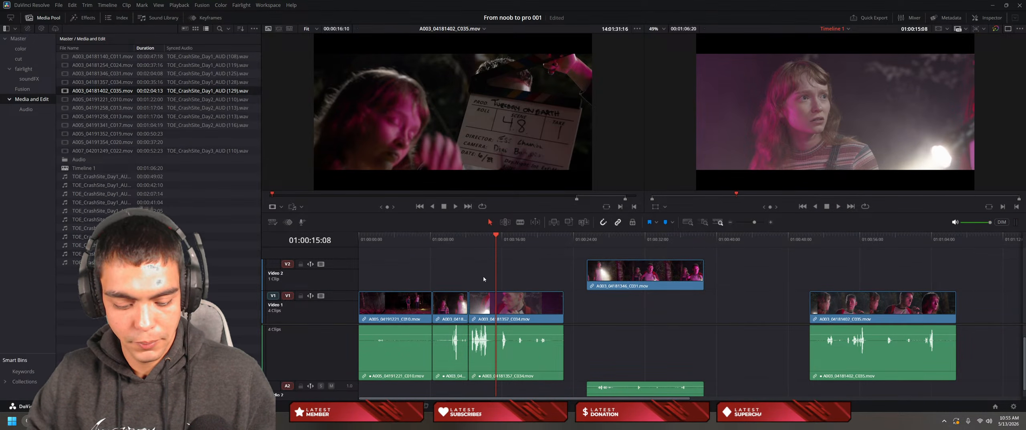
key("ctrl+b")
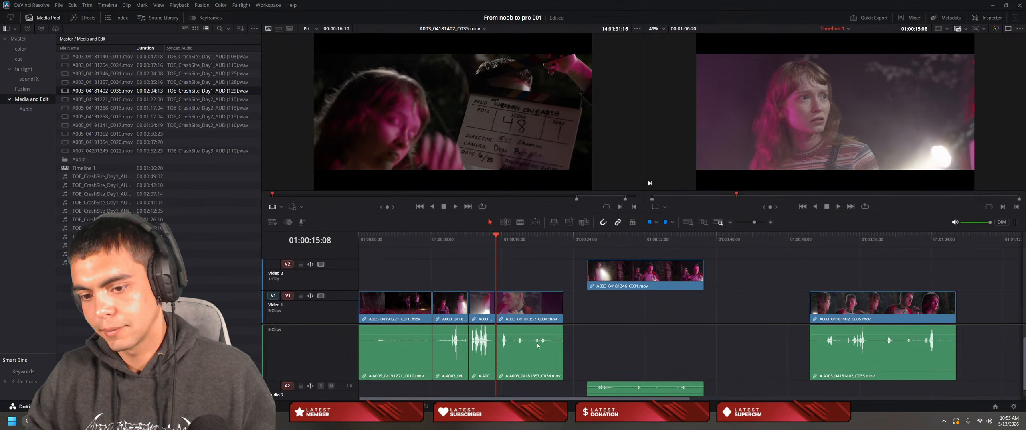
Step: Switch to the course video in the browser, watch the next part of the editing demonstration and return to DaVinci Resolve
key("alt+Tab")
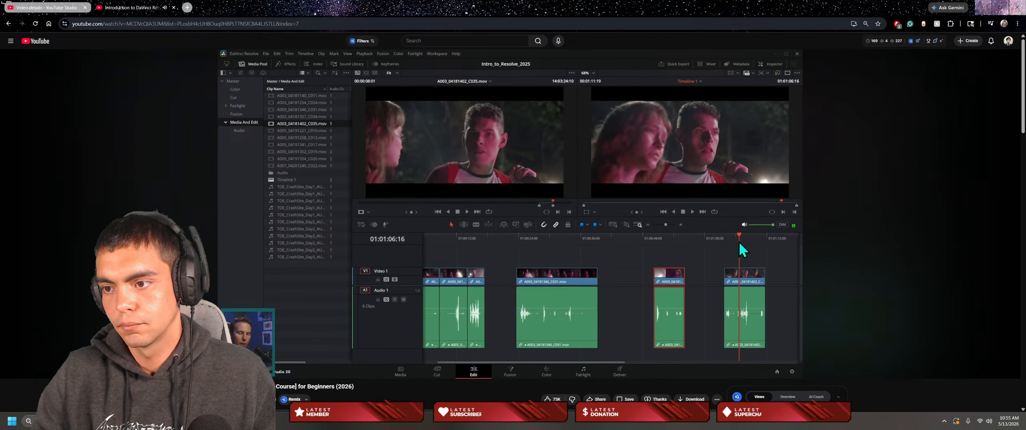
left_click(602, 271)
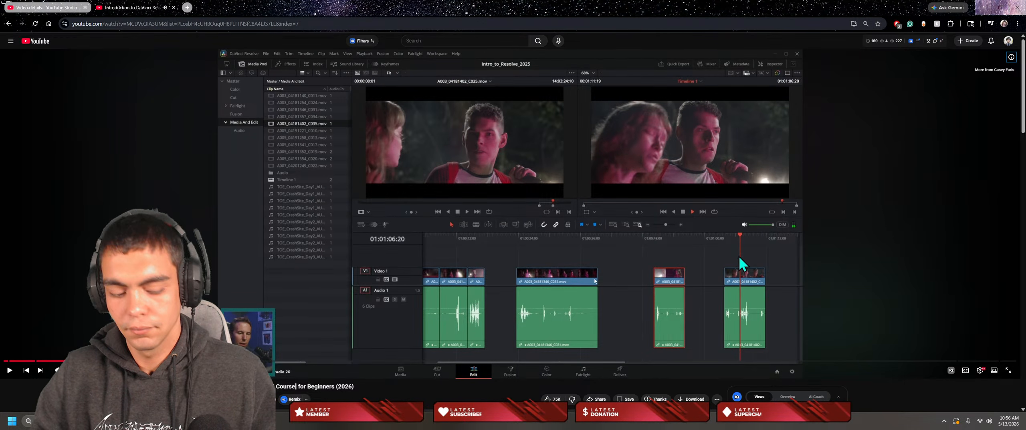
key("alt+Tab")
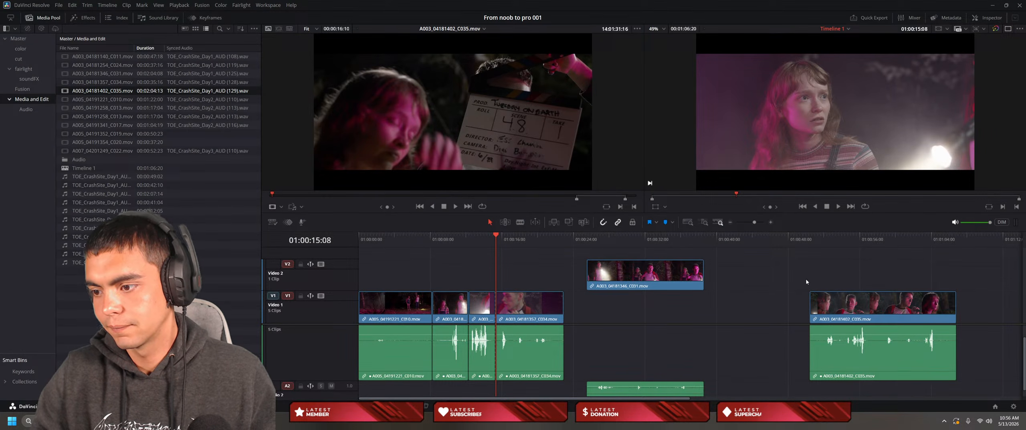
Step: Play A003_04181402_C035.mov from near its start, step back frame by frame to 01:00:57:12 and split the clip there
left_click(819, 242)
key("space")
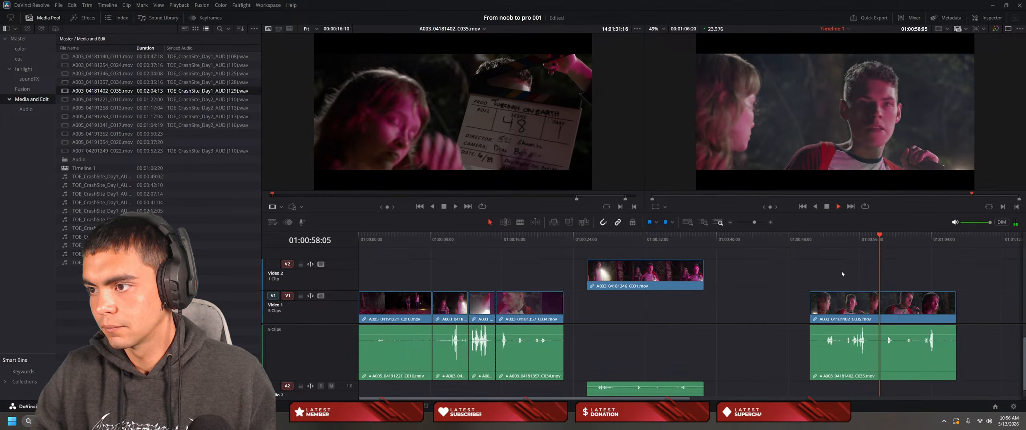
key("space")
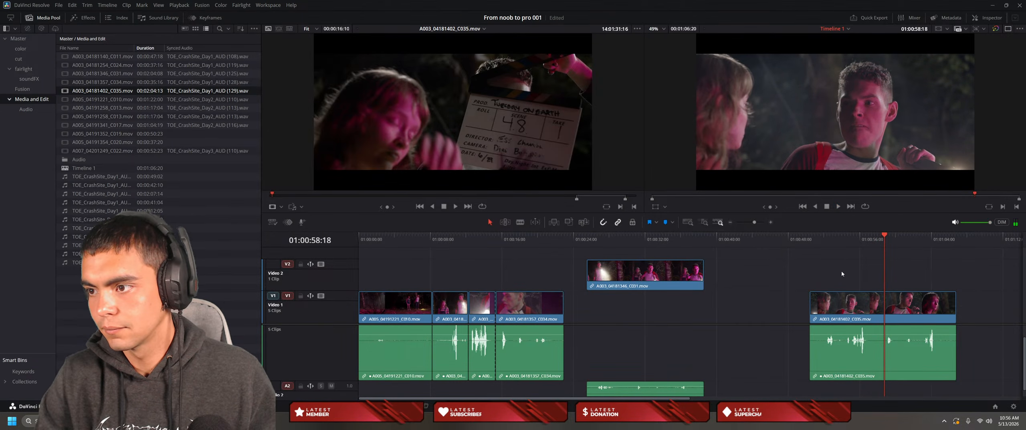
key("Left")
key("Left")
key("Left")
key("Left")
key("Left")
key("Left")
key("Left")
key("Left")
key("Left")
key("Left")
key("Left")
key("Left")
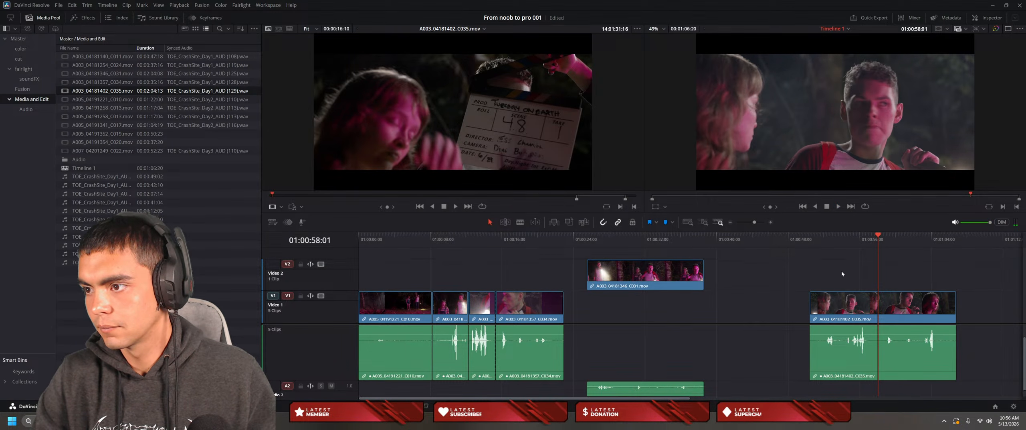
key("space")
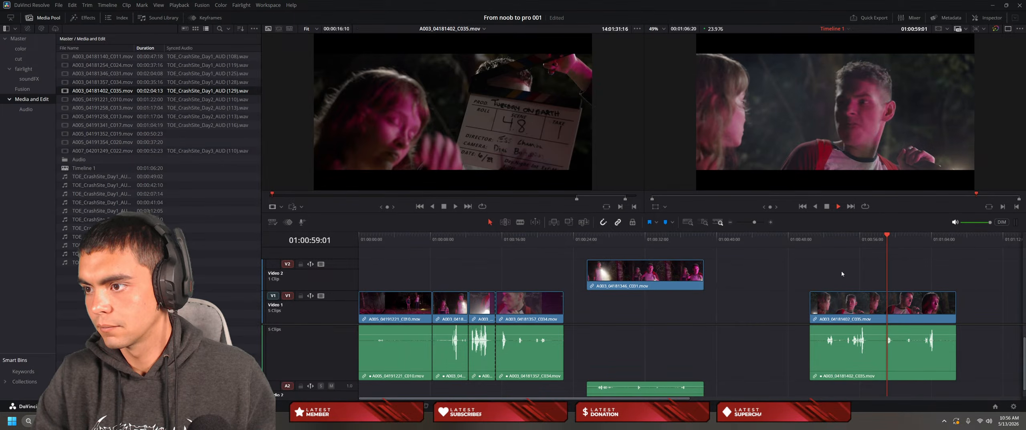
key("Left")
key("Left")
key("Left")
key("Left")
key("Left")
key("Left")
key("Left")
key("Left")
key("Left")
key("Left")
key("Left")
key("Left")
key("Left")
key("Left")
key("Left")
key("Left")
key("Left")
key("Left")
key("Left")
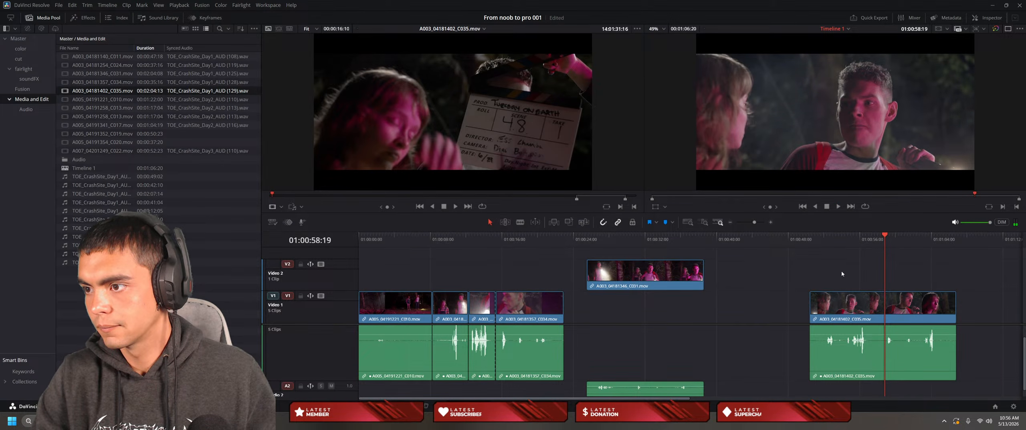
key("Left")
key("Left")
key("Left")
key("Left")
key("Left")
key("Left")
key("Left")
key("Left")
key("Left")
key("Left")
key("Left")
key("Left")
key("Left")
key("Left")
key("Left")
key("Left")
key("Left")
key("Left")
key("Left")
key("Left")
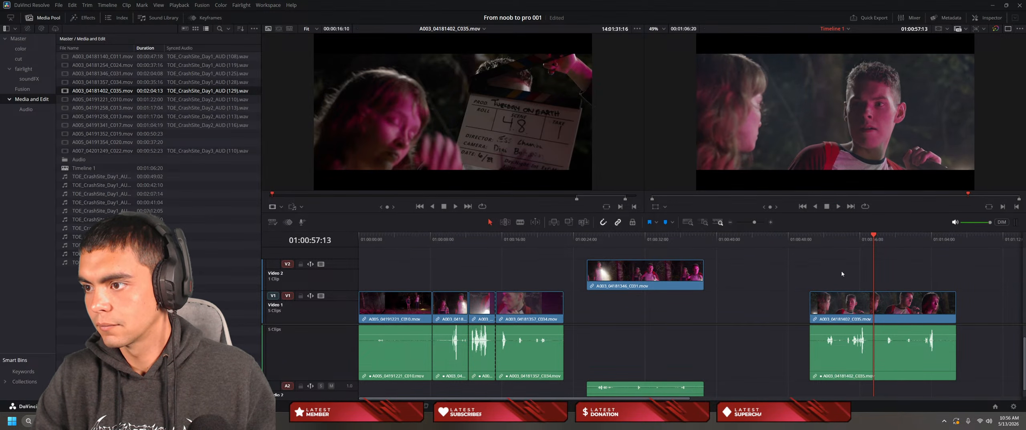
key("ctrl+b")
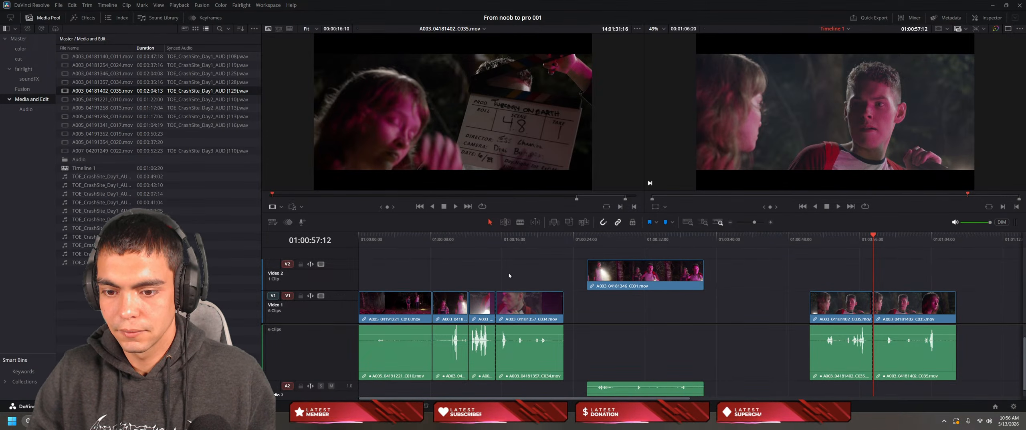
Step: Move the second C034 part aside onto Video 2 and place the second C035 part directly after the short C034 part on Video 1
left_click_drag(537, 318, 768, 317)
left_click_drag(903, 306, 566, 307)
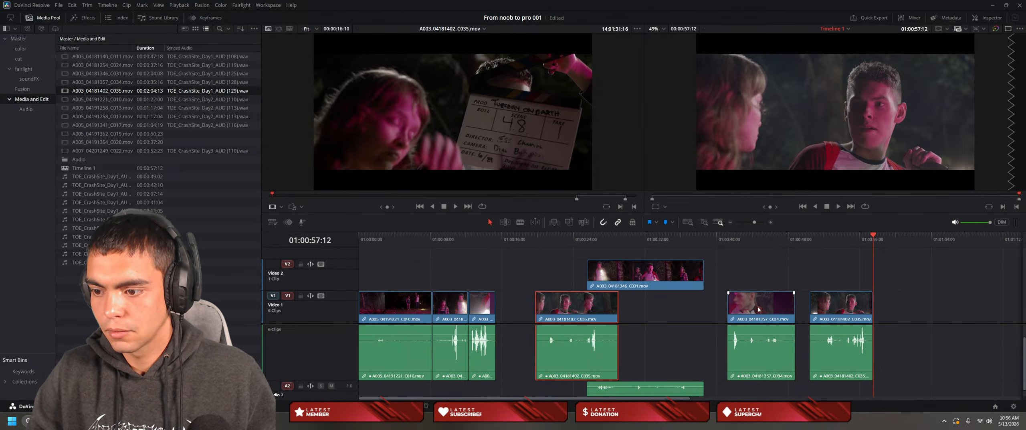
left_click_drag(759, 309, 756, 290)
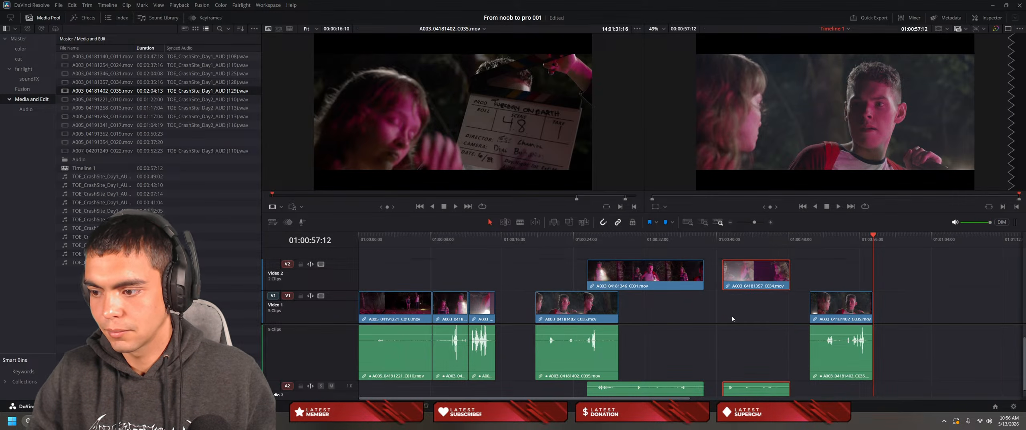
left_click_drag(551, 311, 511, 310)
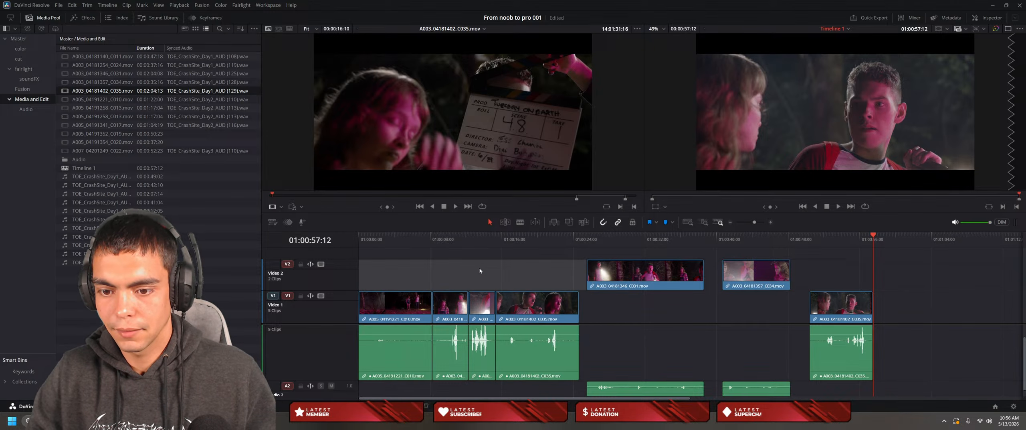
Step: Play the newly joined C035 part, split it at 01:00:20:15 and move its remainder up to Video 2, past the last clip
left_click(480, 240)
key("space")
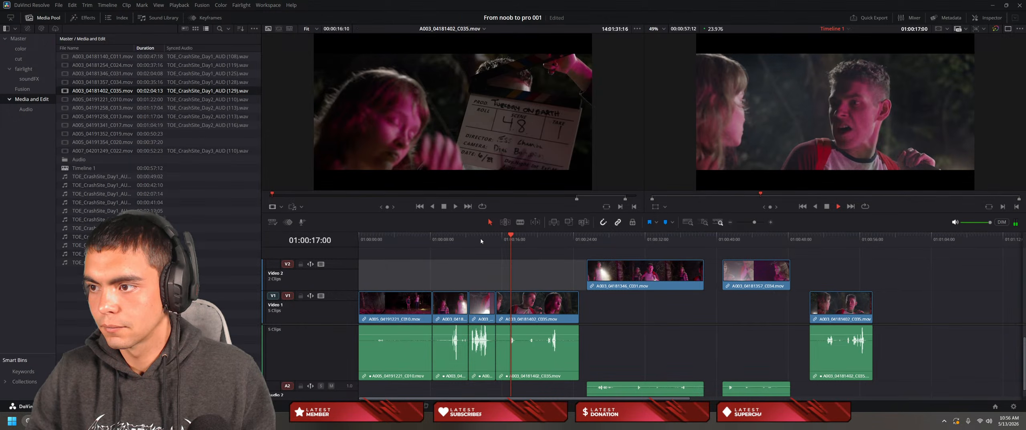
key("space")
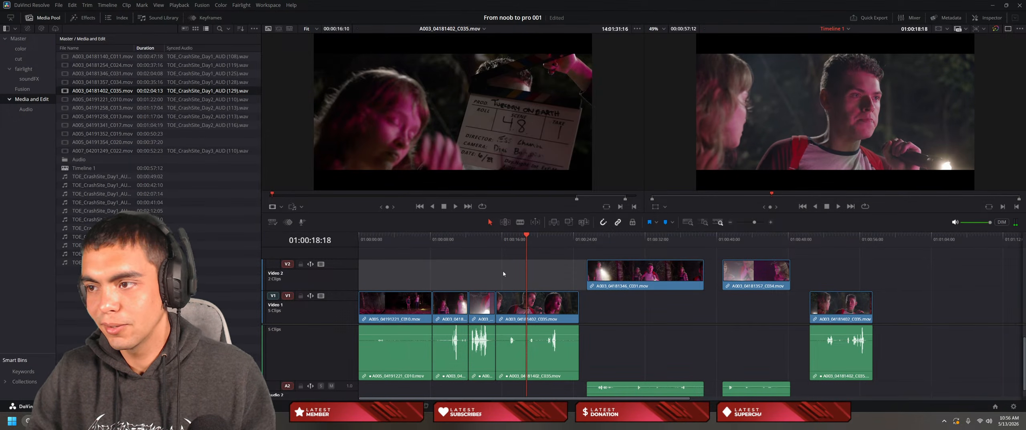
key("space")
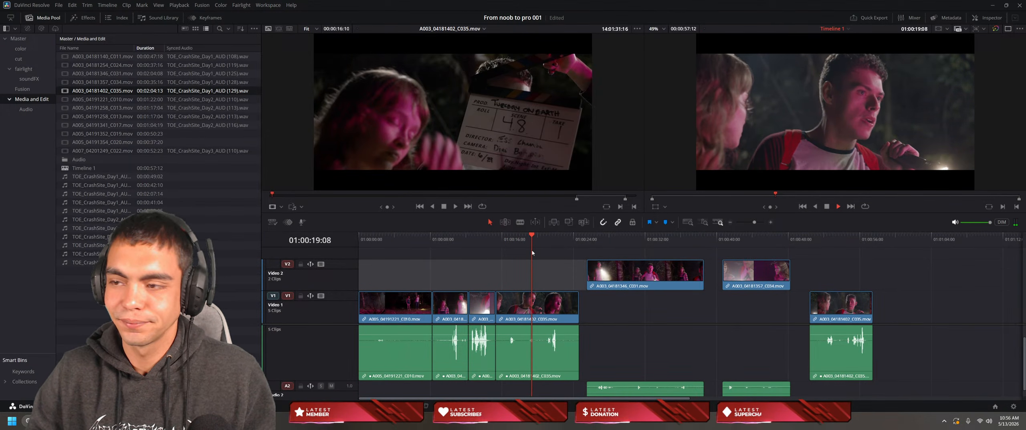
key("space")
key("space")
key("space")
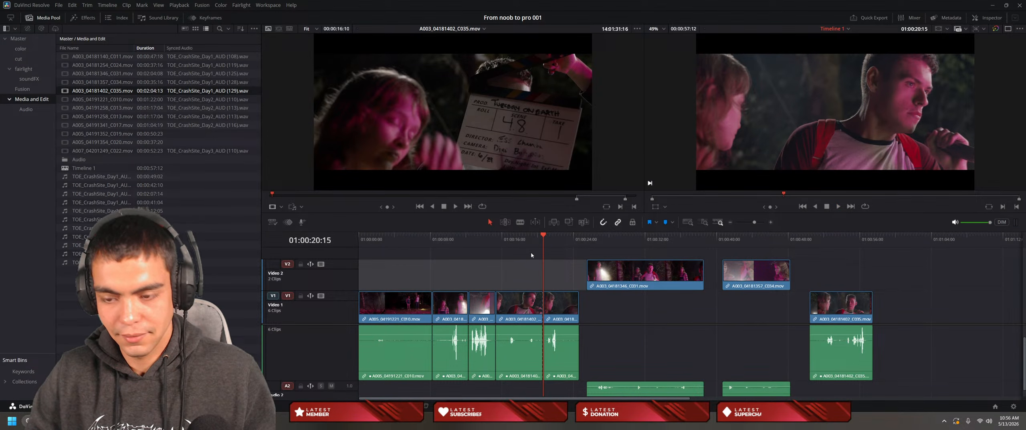
left_click_drag(561, 305, 904, 272)
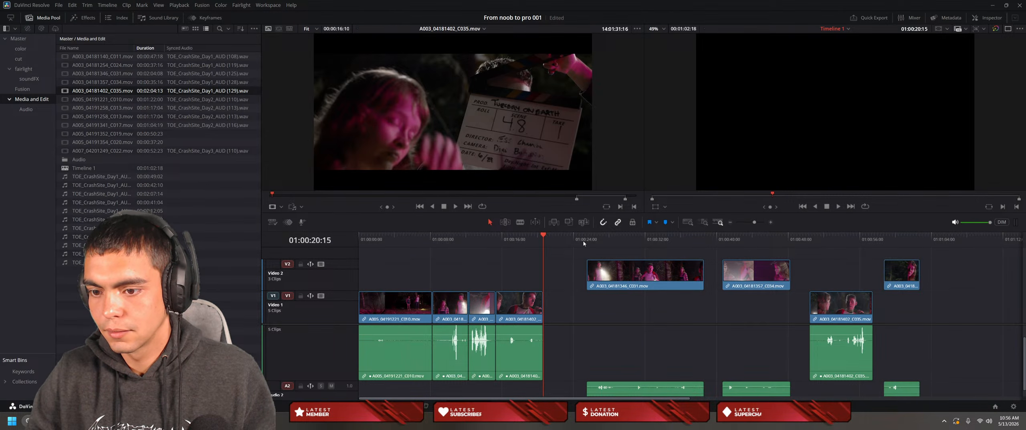
Step: Split the C031 clip on Video 2 at 01:00:34:22 and place its second part directly after the C035 part on Video 1
left_click_drag(577, 237, 632, 260)
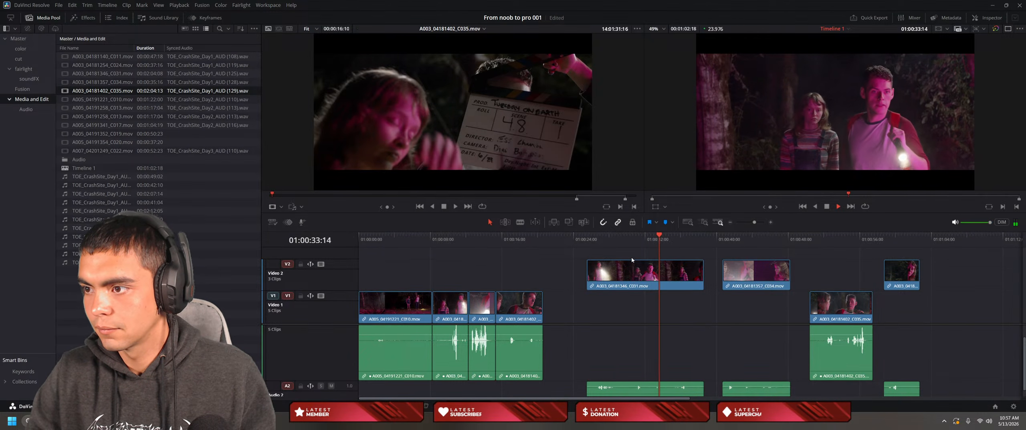
key("space")
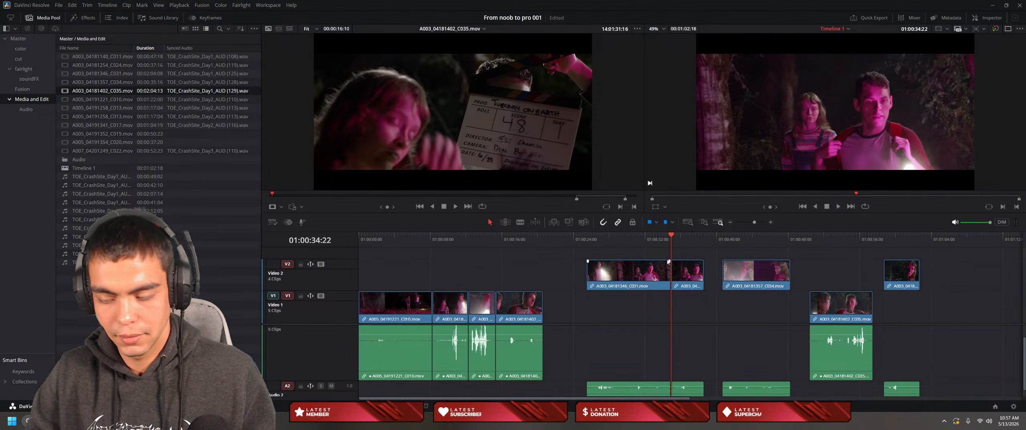
left_click_drag(690, 283, 561, 307)
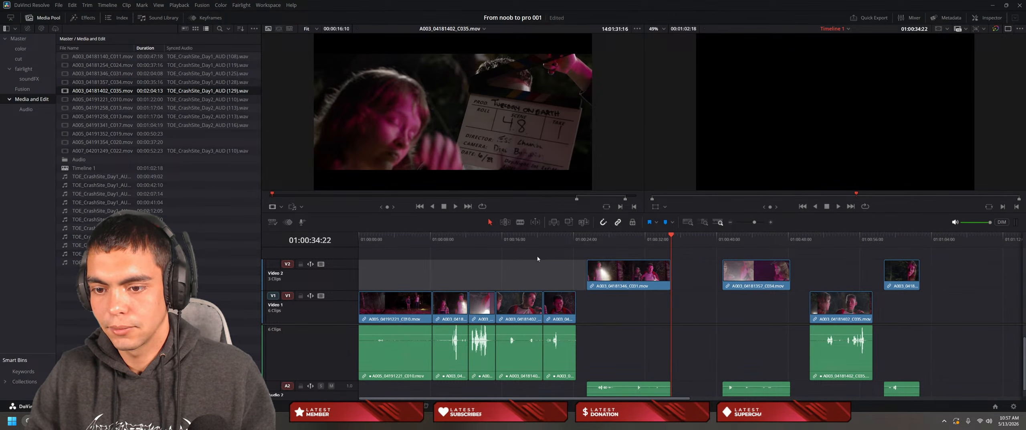
Step: Play through the cut from the C035 part to the added C031 part and switch back to the course video in the browser
left_click(529, 237)
key("space")
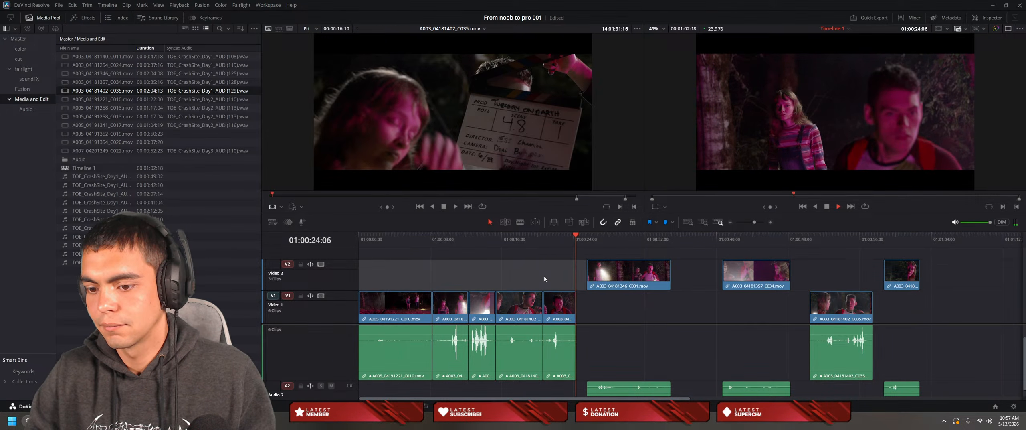
key("space")
key("space")
key("alt+Tab")
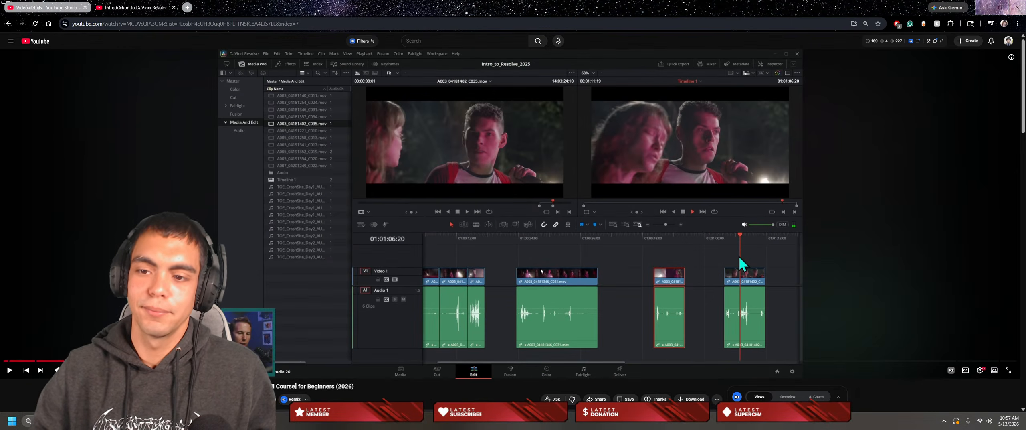
Step: Stop the timeline playback in DaVinci Resolve, then watch the next part of the YouTube tutorial on assembling clips
scroll(578, 276, "down", 8)
scroll(578, 276, "down", 5)
scroll(592, 247, "up", 15)
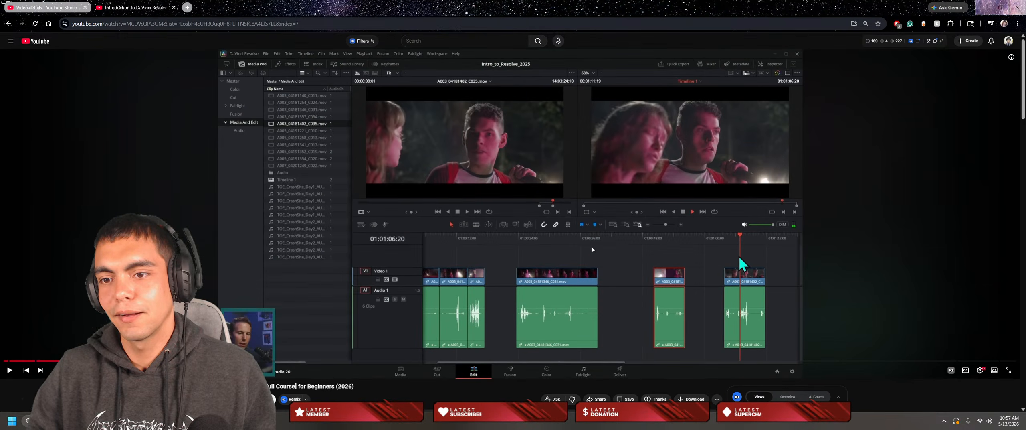
key("alt+Tab")
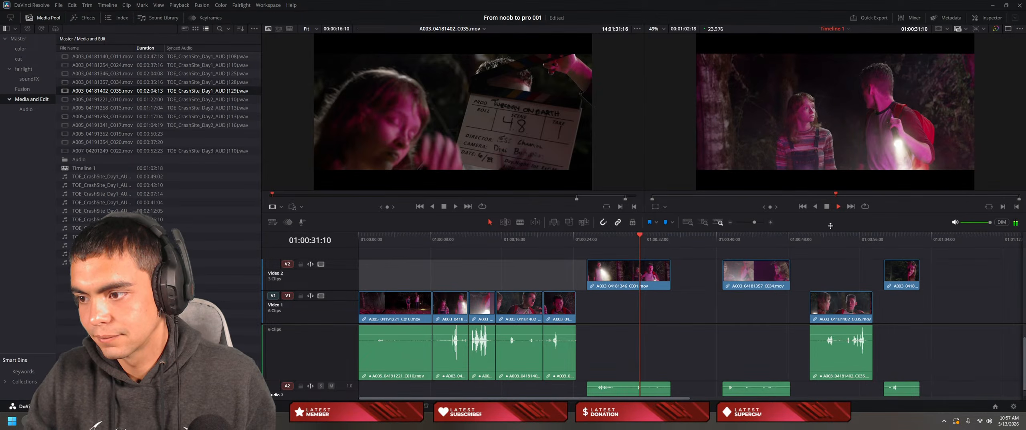
left_click(827, 207)
key("alt+Tab")
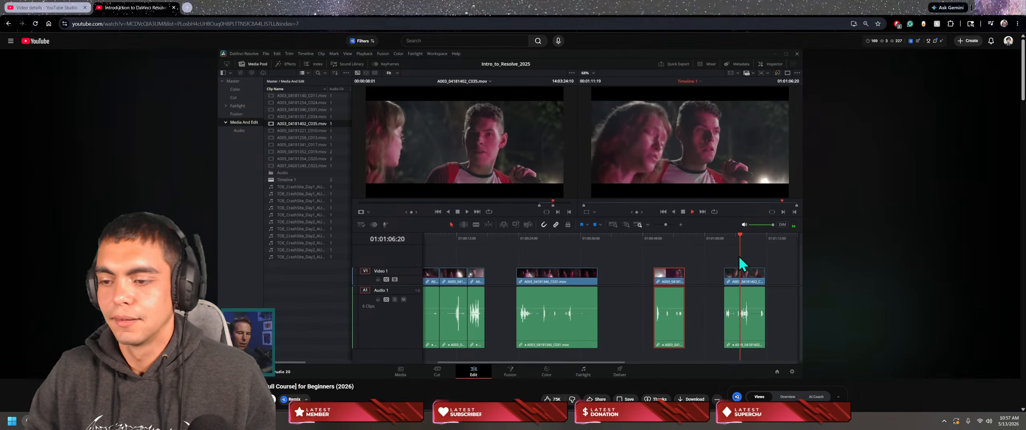
key("space")
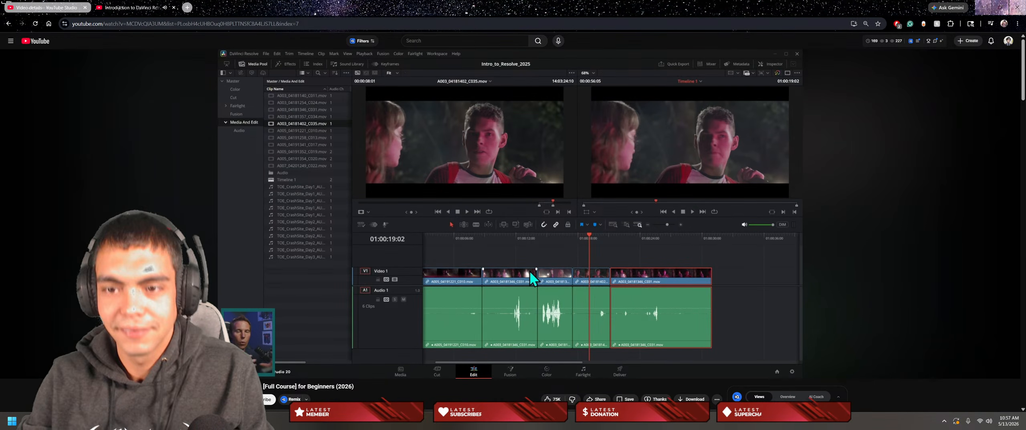
left_click(582, 271)
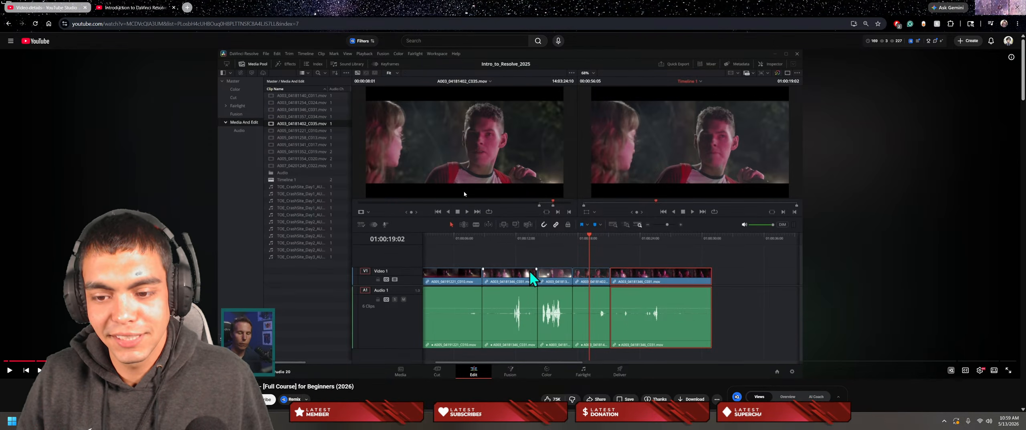
Step: Switch to DaVinci Resolve and play back the opening sequence from about five seconds in, stopping within its last clip
key("alt+Tab")
left_click_drag(646, 237, 404, 265)
key("space")
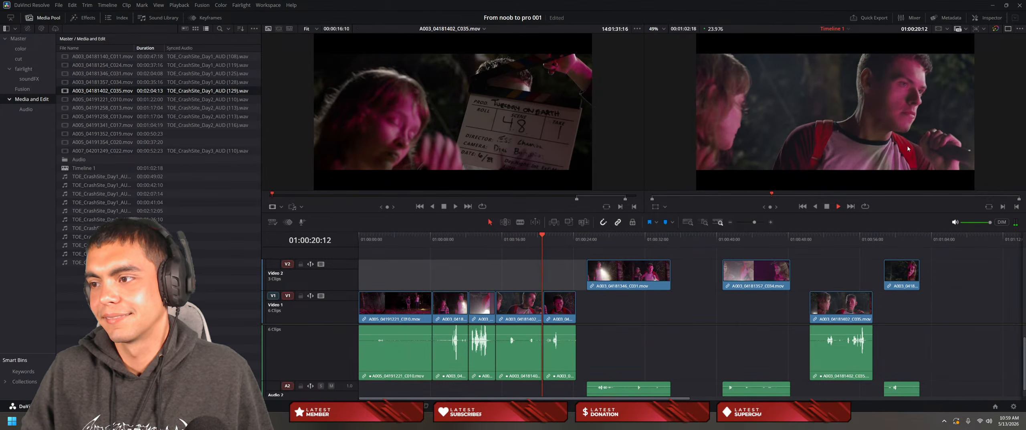
key("space")
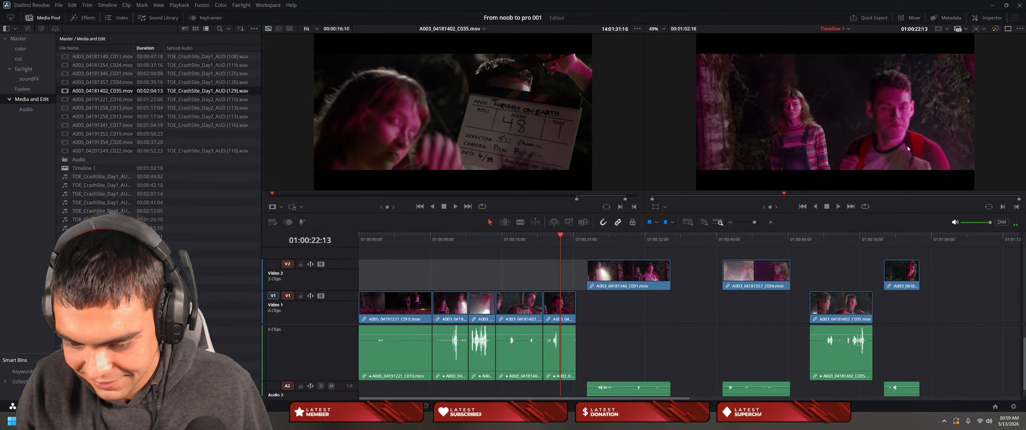
Step: Switch to the YouTube tutorial and watch the demonstration of opening a gap between timeline clips
key("alt+Tab")
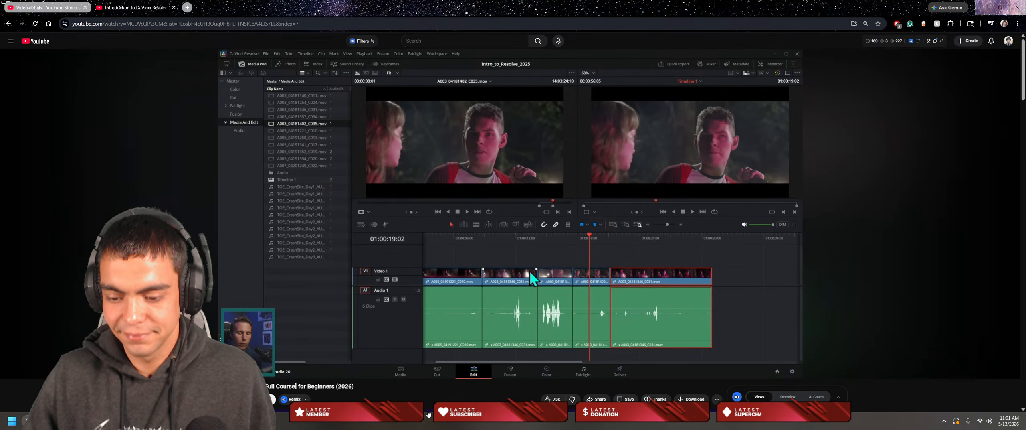
left_click(443, 229)
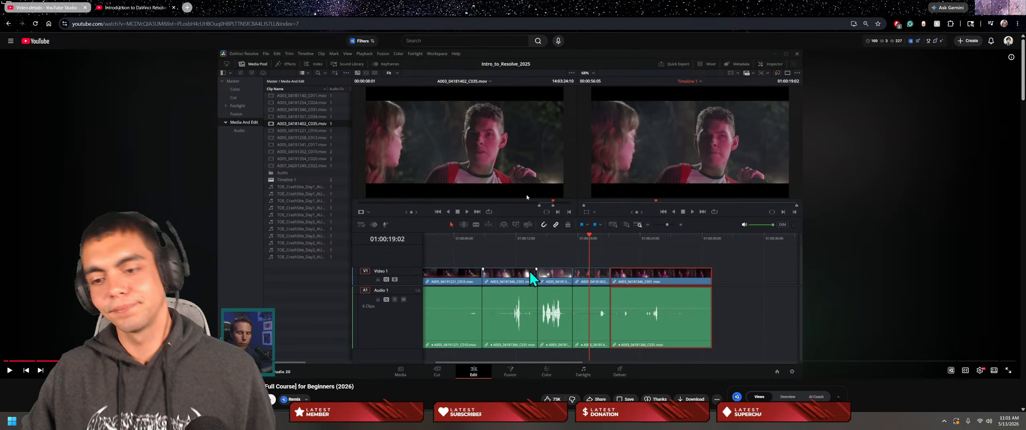
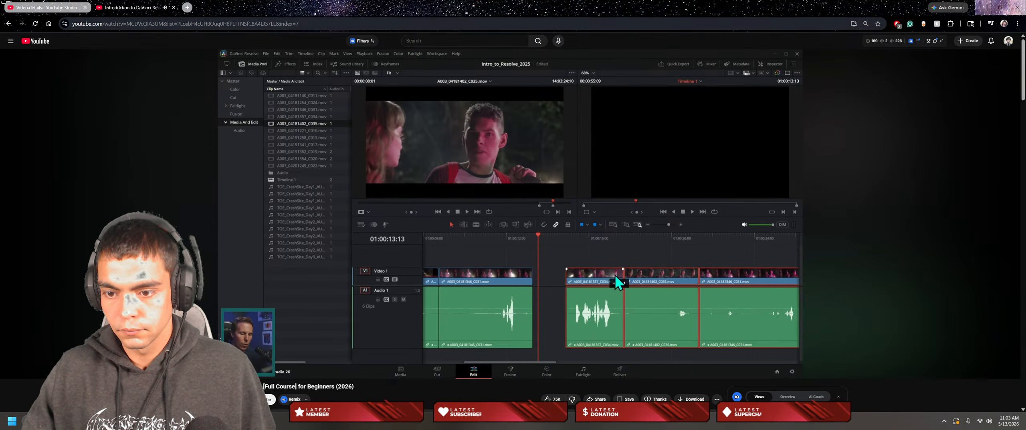
left_click(528, 262)
Step: Switch to DaVinci Resolve and move all clips beyond the opening sequence about 22 seconds further along the timeline
key("alt+Tab")
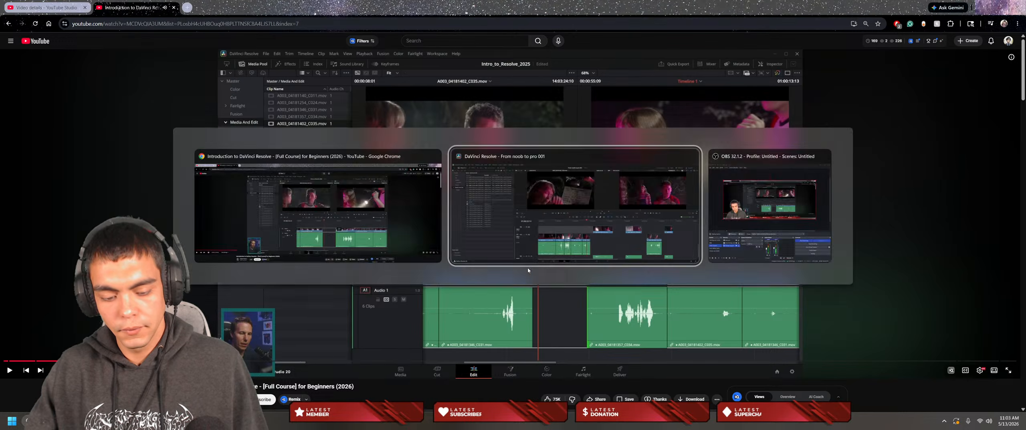
left_click_drag(559, 290, 425, 282)
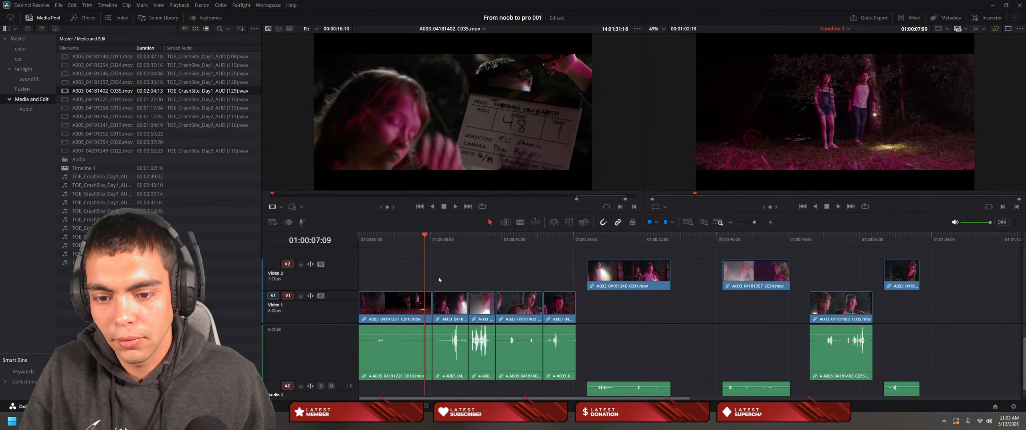
left_click_drag(624, 248, 1001, 395)
left_click_drag(610, 277, 810, 273)
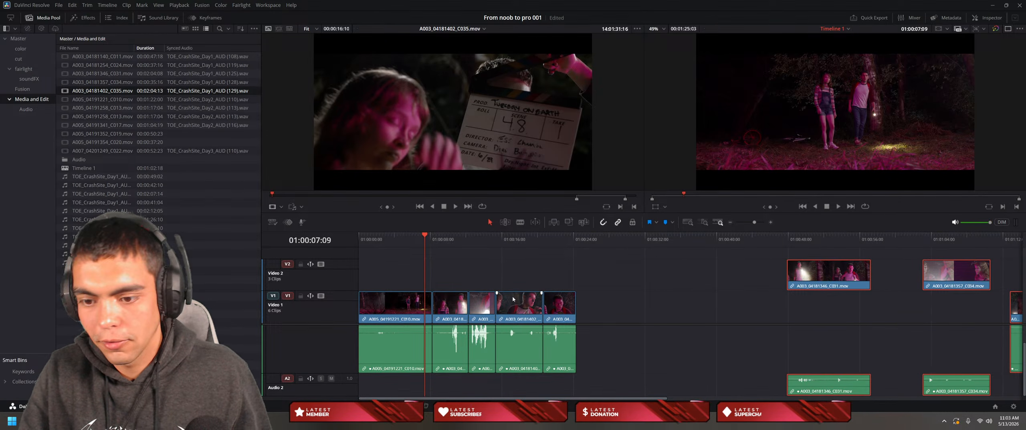
mouse_move(457, 273)
left_mouse_down()
mouse_move(476, 386)
mouse_move(456, 263)
left_mouse_up()
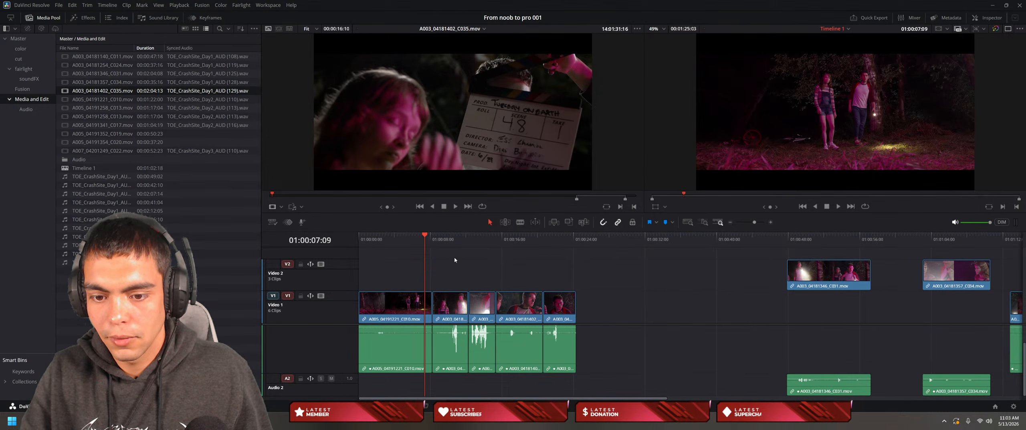
Step: Shift the four clips following the opening clip about 6.5 seconds further along to open a gap
key("space")
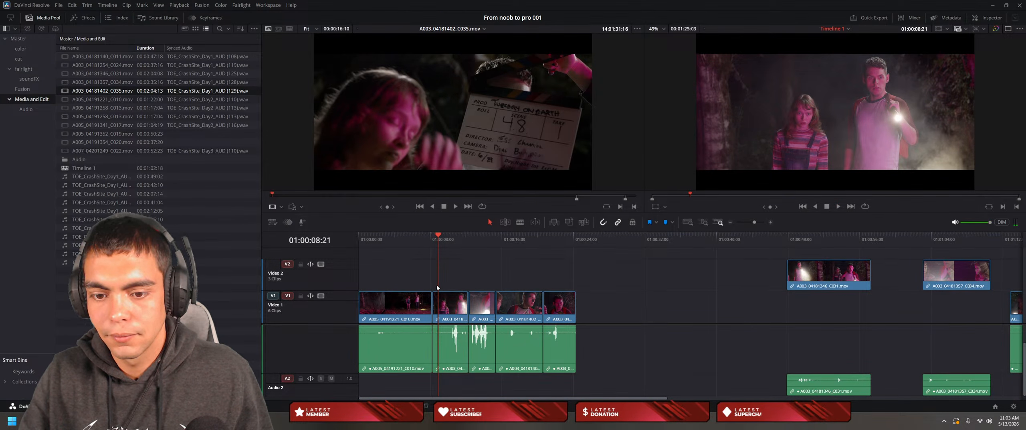
left_click_drag(493, 365, 529, 344)
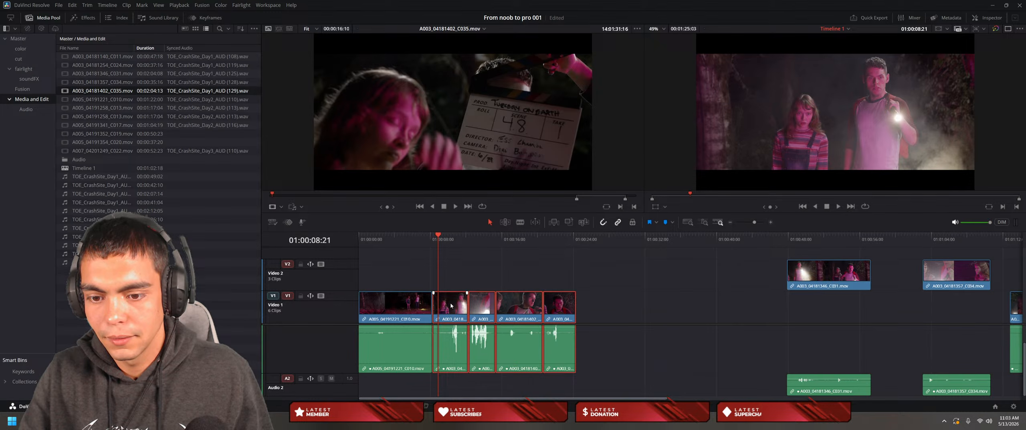
left_click_drag(451, 306, 509, 306)
Step: Play up to the end of the opening clip and extend that end by about one second
left_click_drag(437, 281, 415, 282)
key("space")
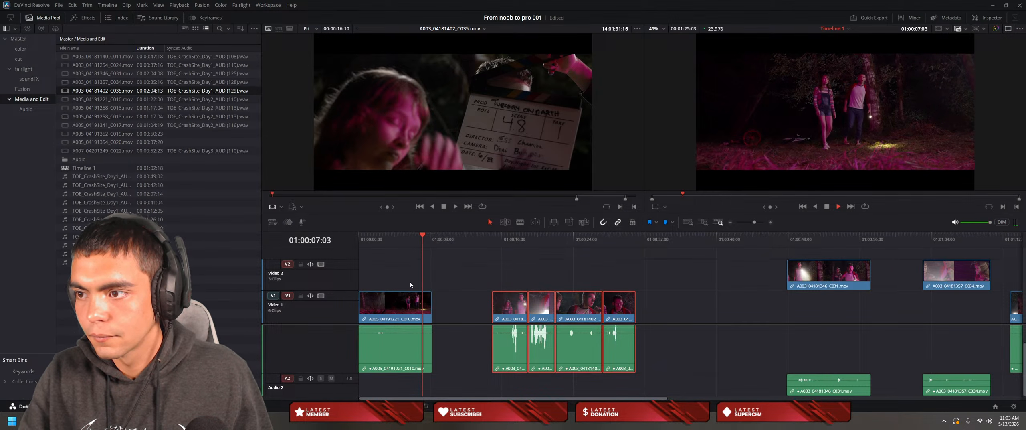
key("space")
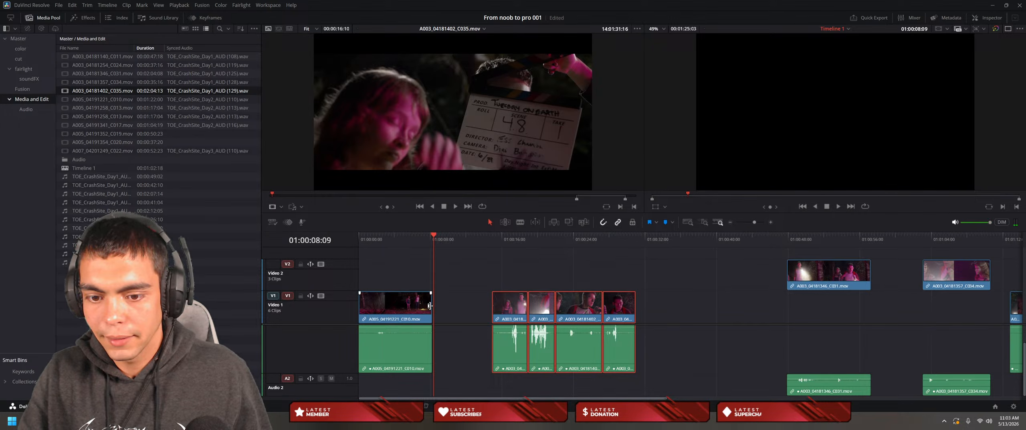
left_click_drag(435, 282, 442, 299)
key("space")
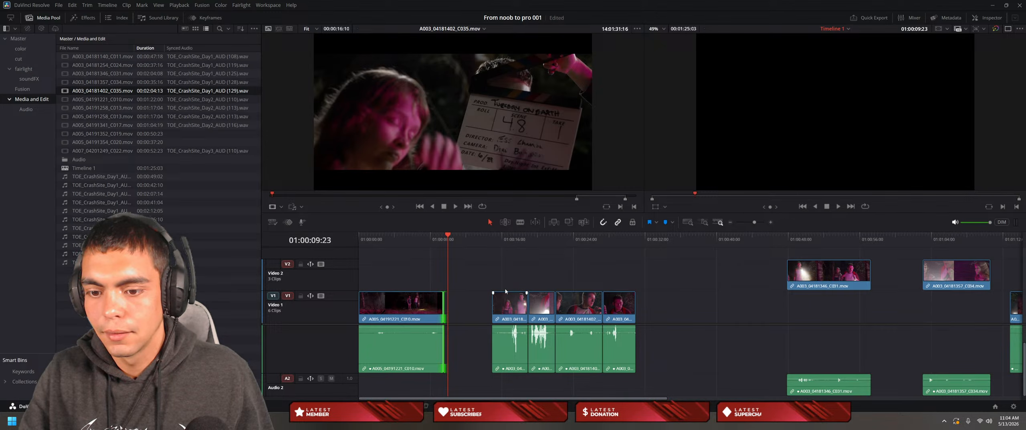
Step: Move the second clip back to just behind the end of the opening clip and save the project
left_click_drag(505, 305, 466, 310)
left_click_drag(449, 277, 438, 280)
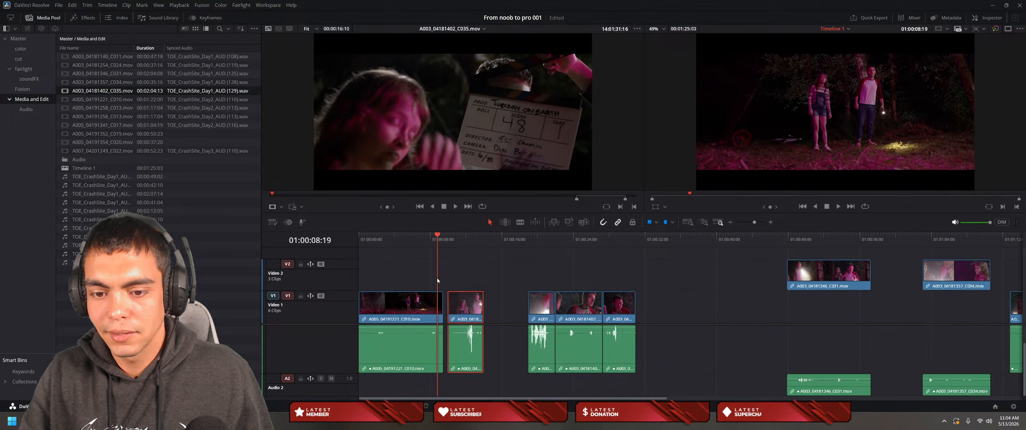
key("ctrl+s")
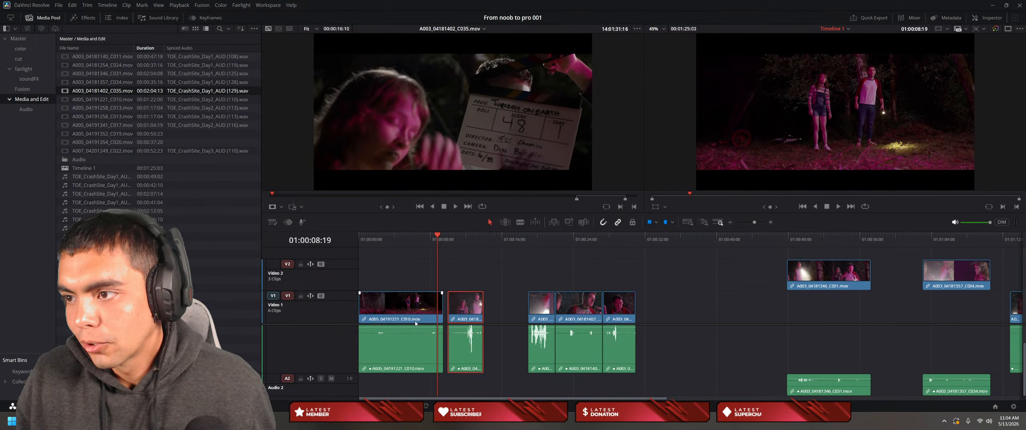
Step: Extend the start of the second clip by about 1.5 seconds and replay the transition from the opening clip
key("space")
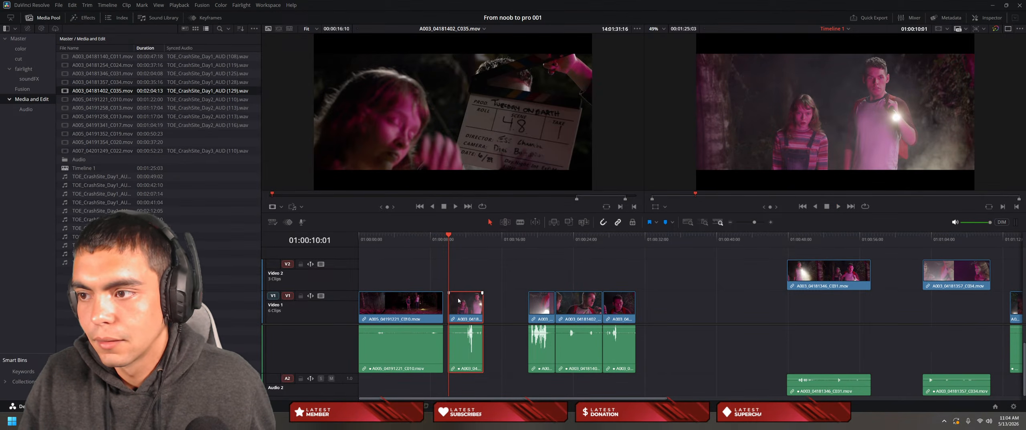
left_click_drag(449, 306, 443, 307)
left_click_drag(440, 238, 438, 238)
mouse_move(451, 297)
left_mouse_down()
mouse_move(465, 297)
mouse_move(449, 282)
mouse_move(458, 286)
mouse_move(448, 301)
left_mouse_up()
key("space")
key("space")
left_click_drag(462, 333, 426, 340)
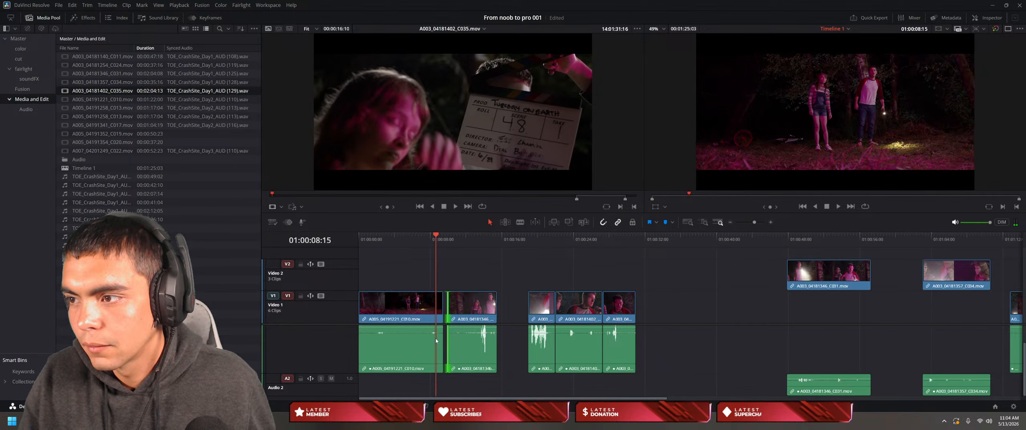
Step: Move the second clip about two seconds further along and try extending the end of the opening clip
key("j")
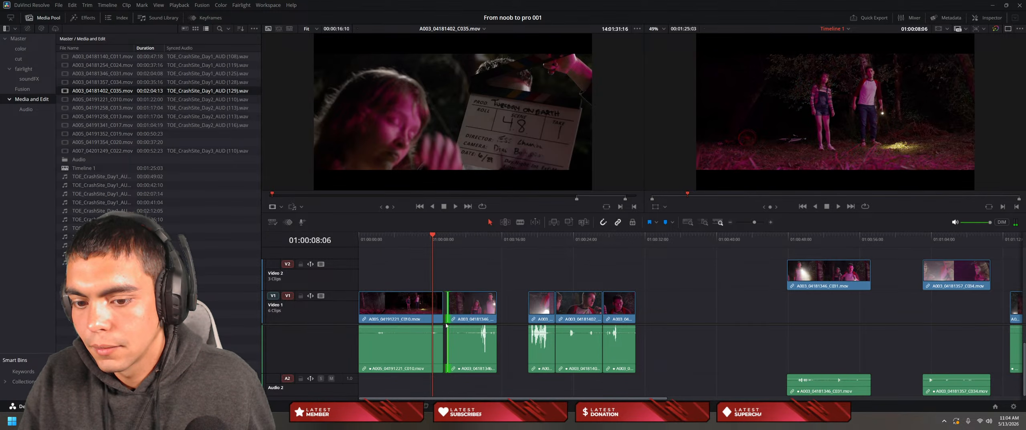
left_click_drag(478, 313, 445, 308)
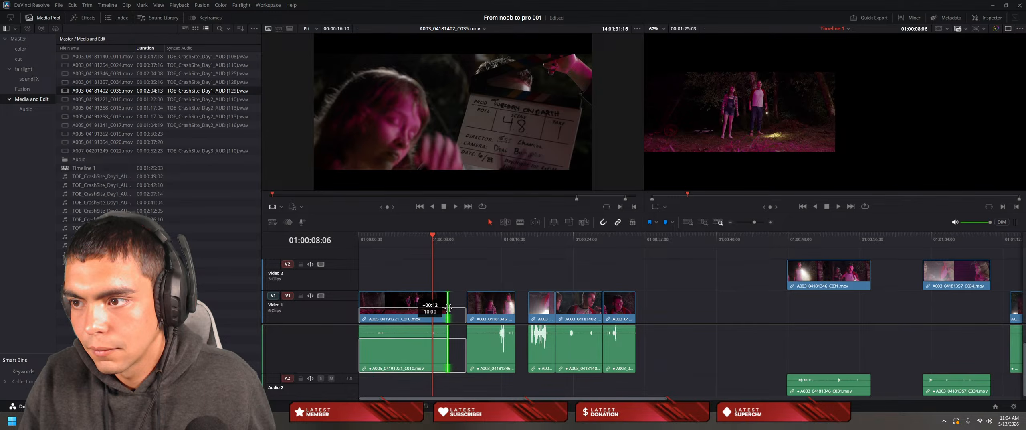
mouse_move(448, 310)
left_mouse_down()
mouse_move(463, 310)
mouse_move(444, 313)
left_mouse_up()
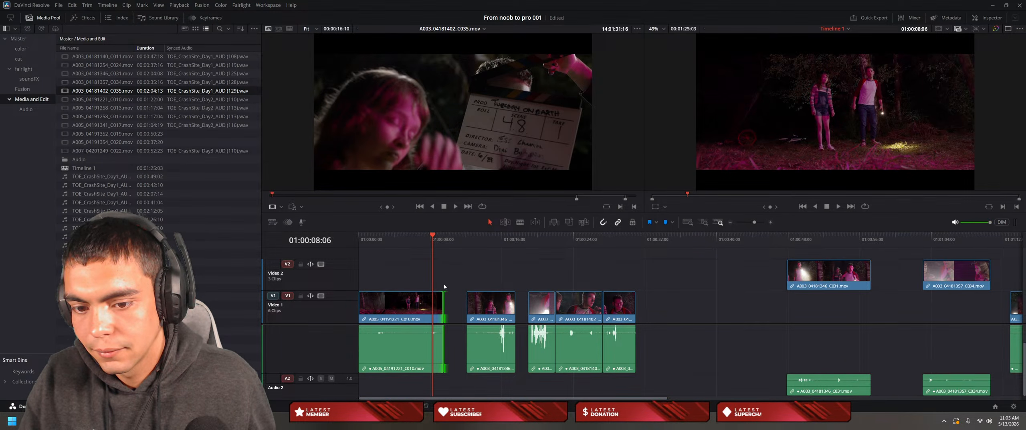
left_click(465, 283)
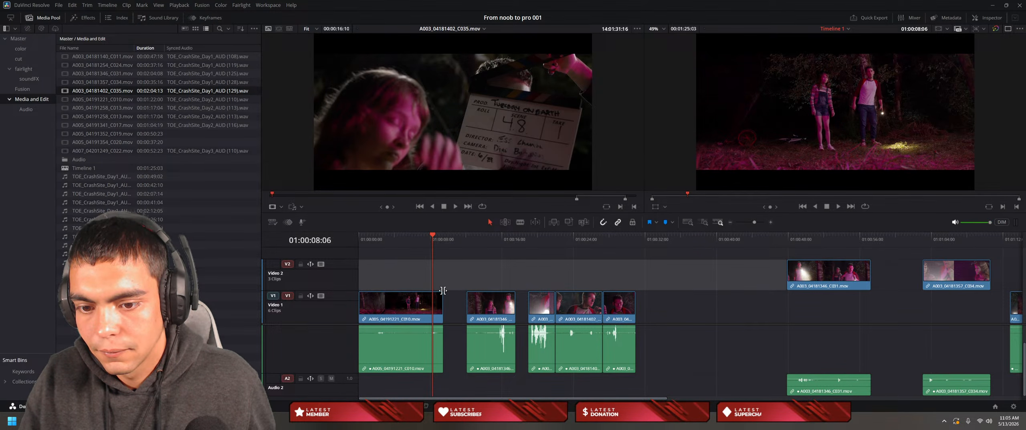
left_click(464, 304)
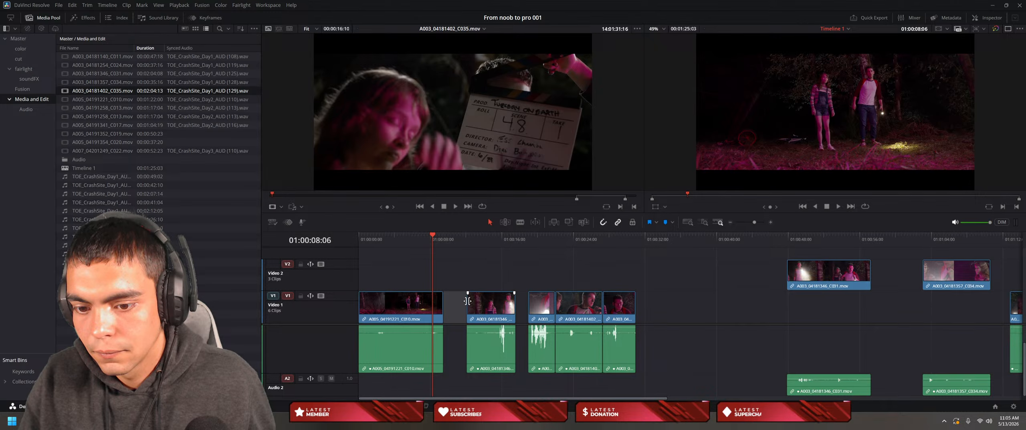
Step: Review the second clip's range in the source viewer, then place the clip directly against the opening clip's end
double_click(472, 304)
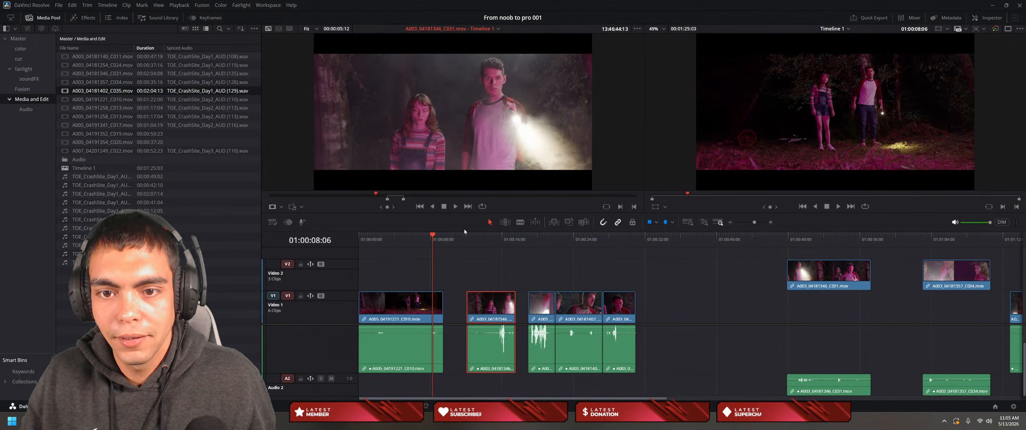
left_click_drag(377, 195, 386, 205)
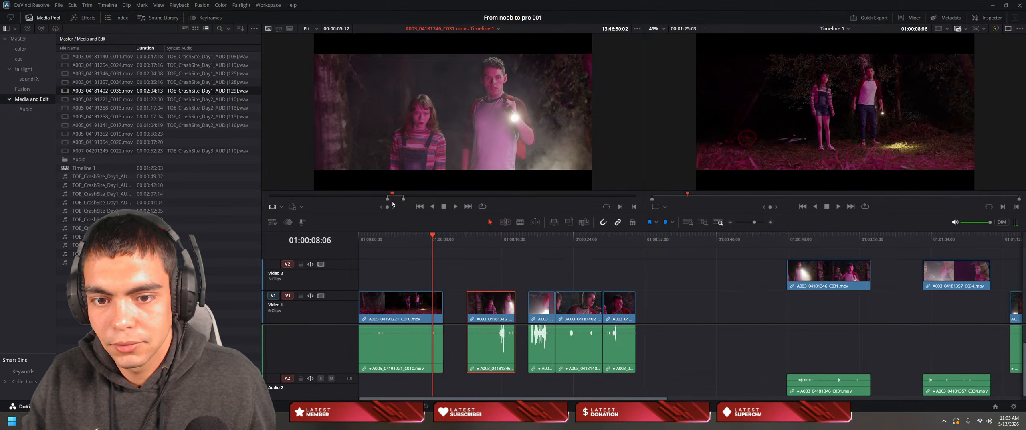
left_click_drag(388, 202, 398, 205)
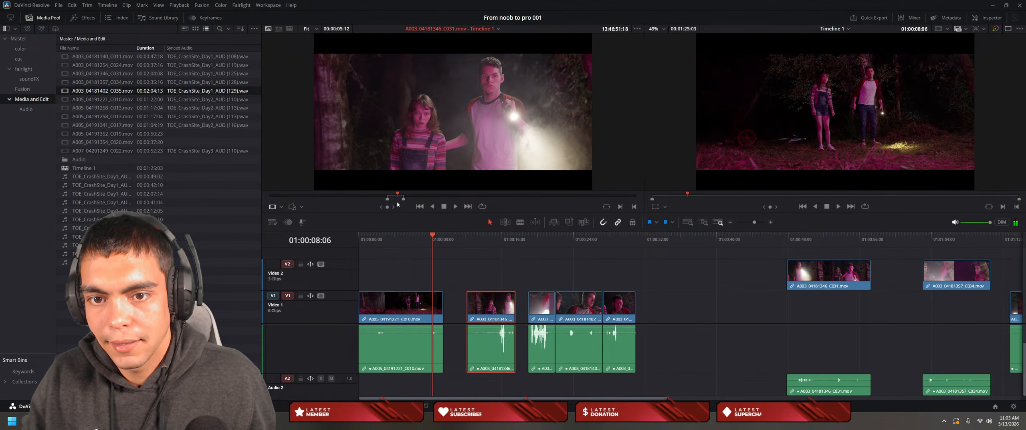
left_click_drag(493, 322, 470, 317)
key("space")
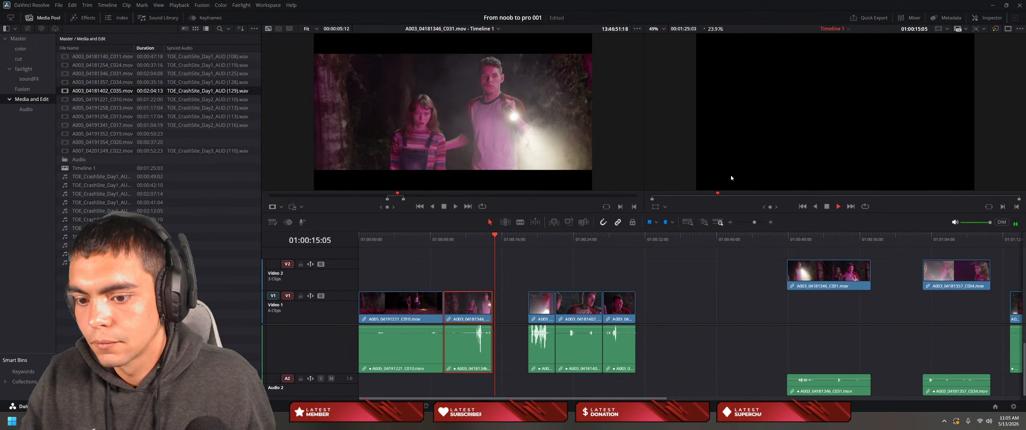
Step: Move the third clip about 1.7 seconds earlier and preview its unused footage before the in point in the source viewer
left_click_drag(545, 321, 529, 321)
double_click(528, 321)
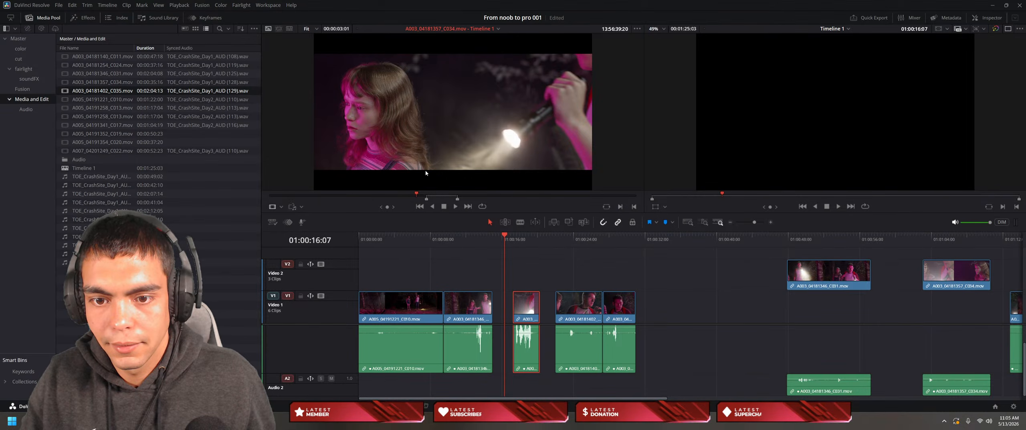
key("space")
key("space")
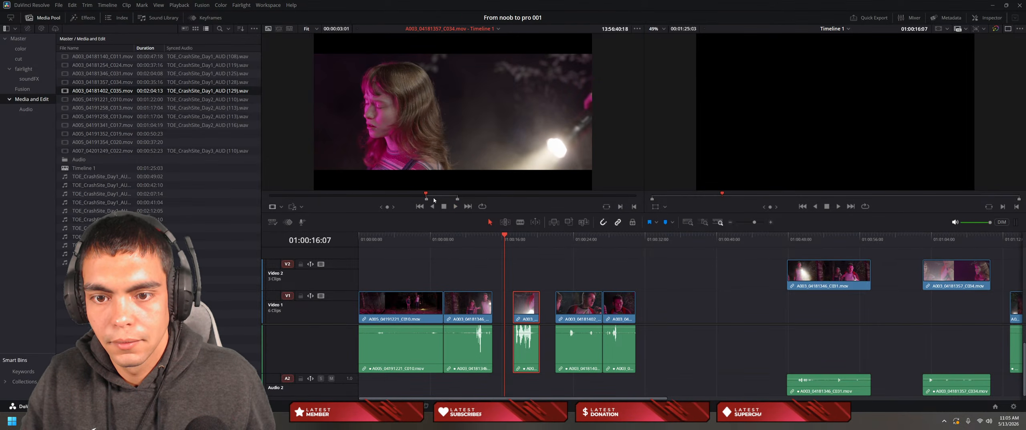
left_click_drag(426, 195, 401, 195)
key("space")
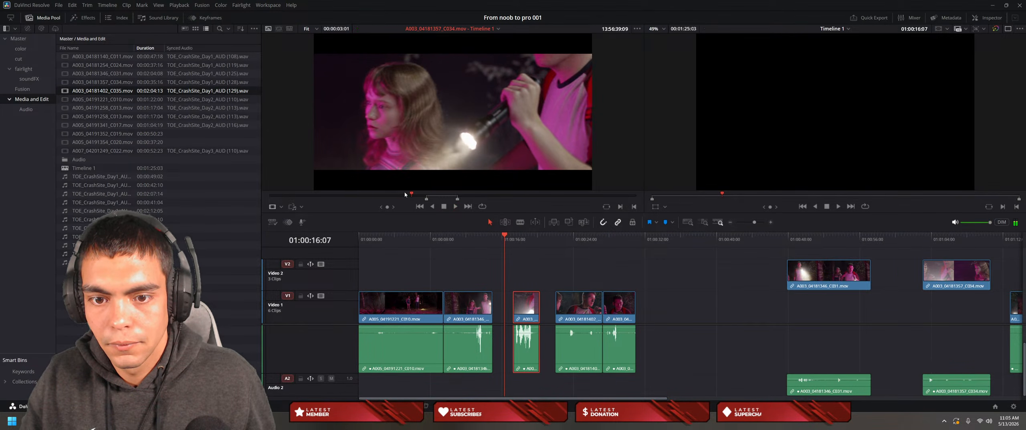
Step: Preview the third clip's footage before its in point in the source viewer and set the in point about one second earlier
left_click(417, 194)
left_click_drag(416, 194, 408, 194)
key("space")
key("space")
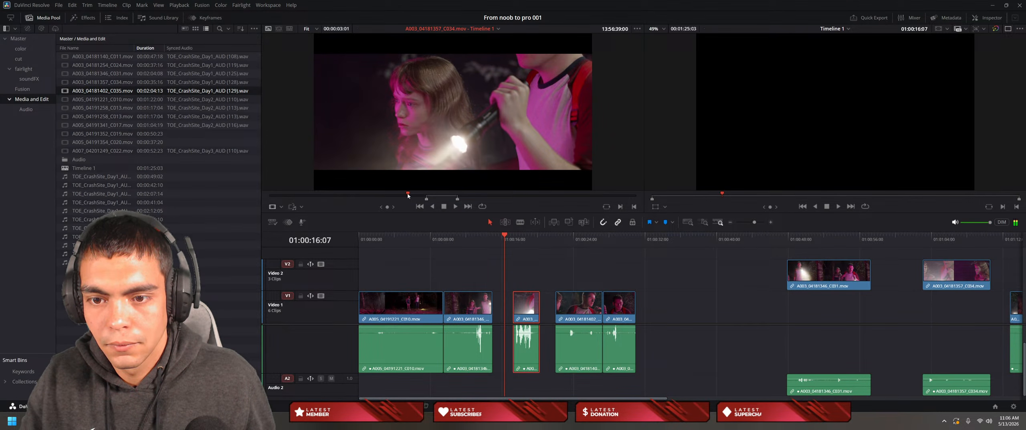
key("space")
key("space")
key("i")
key("F10")
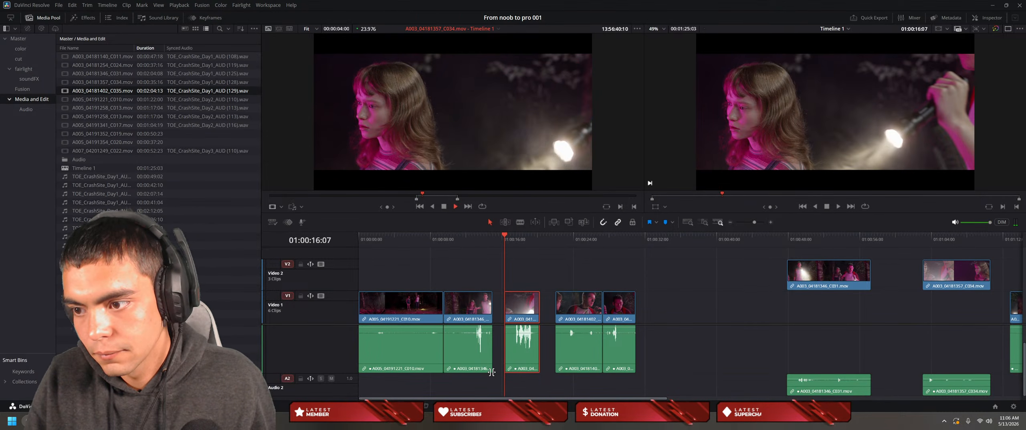
Step: Place the third clip directly against the second clip's end and replay the cut between them
key("space")
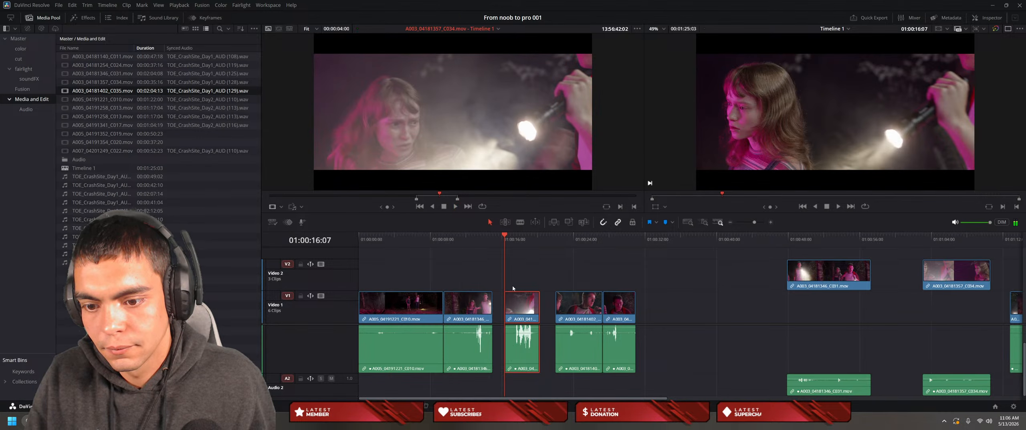
left_click_drag(509, 347, 510, 320)
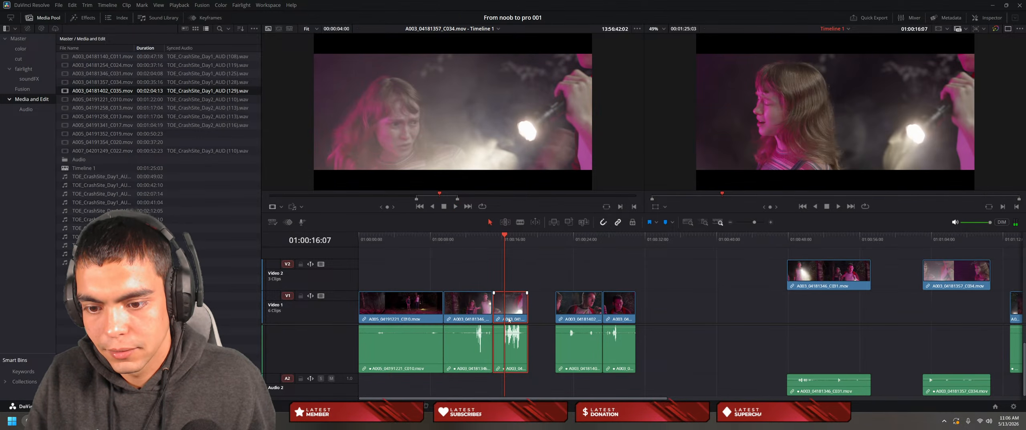
left_click(492, 277)
left_click(488, 239)
key("space")
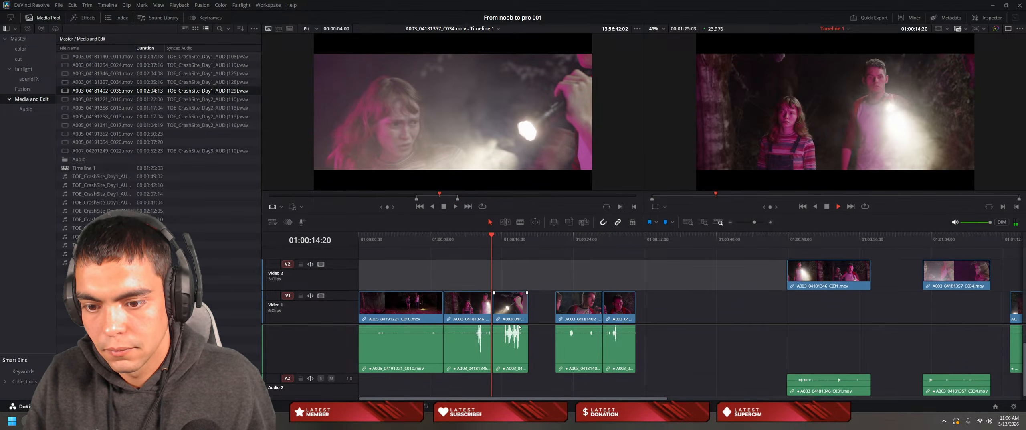
key("space")
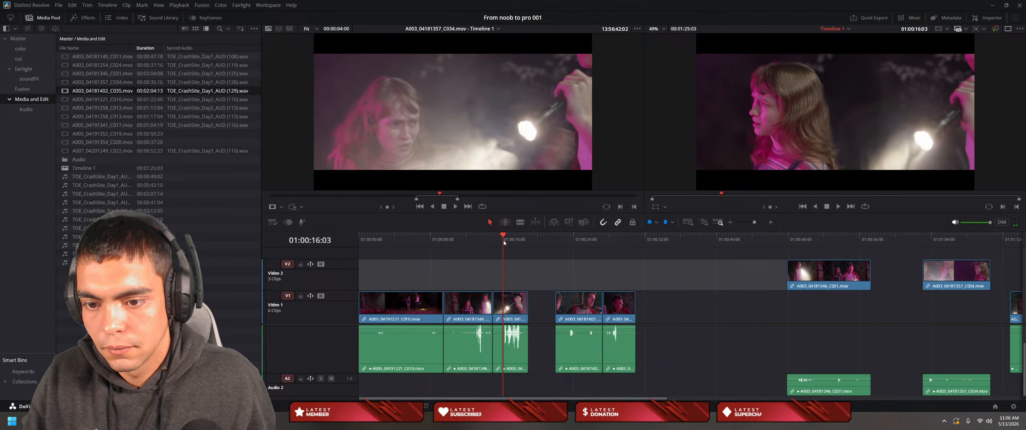
left_click_drag(503, 238, 478, 247)
key("space")
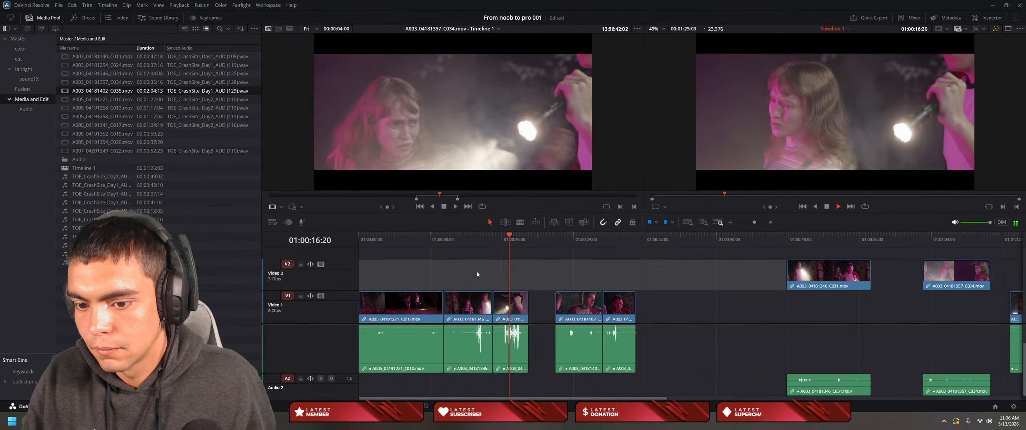
key("space")
Step: Shift the third clip about one second later and set its in point 12 frames earlier in the source viewer
left_click_drag(510, 317, 520, 309)
left_click_drag(440, 195, 410, 200)
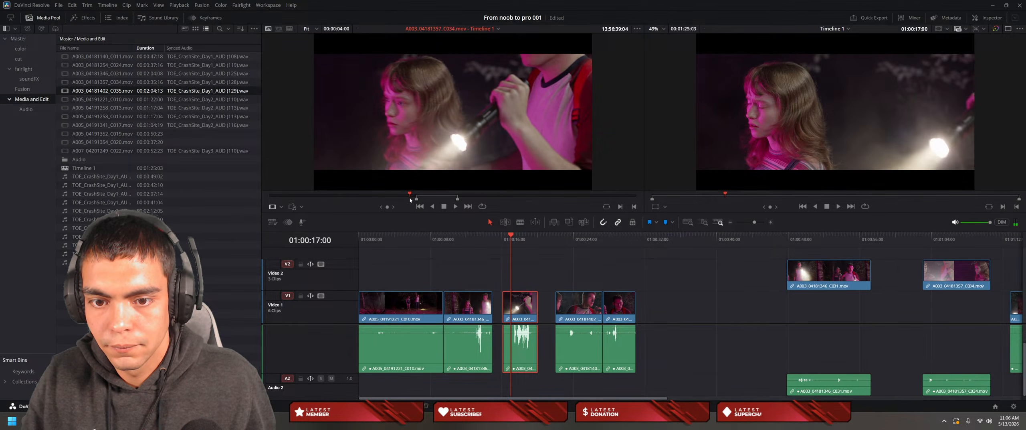
double_click(516, 302)
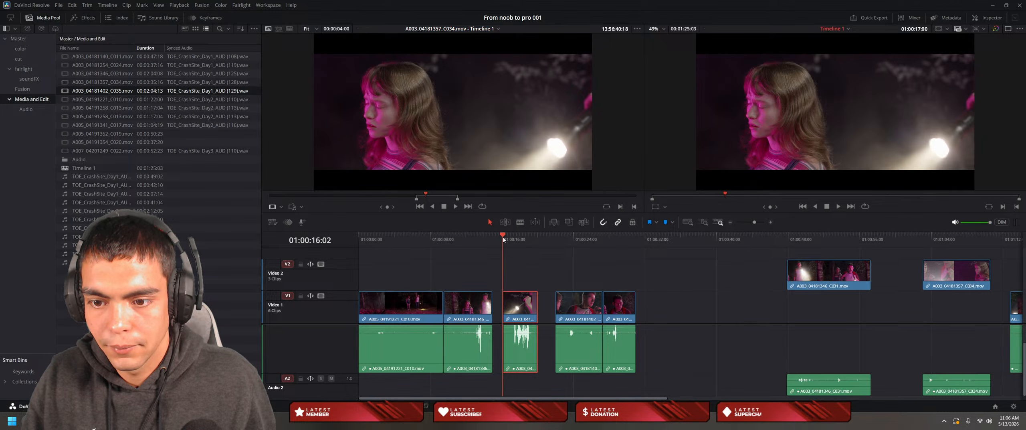
mouse_move(426, 197)
left_mouse_down()
mouse_move(403, 206)
mouse_move(411, 196)
left_mouse_up()
key("space")
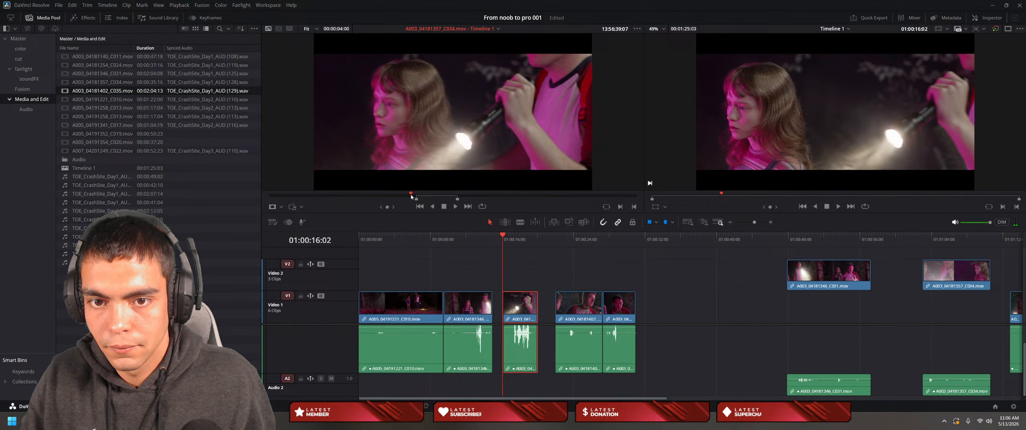
left_click_drag(409, 197, 412, 198)
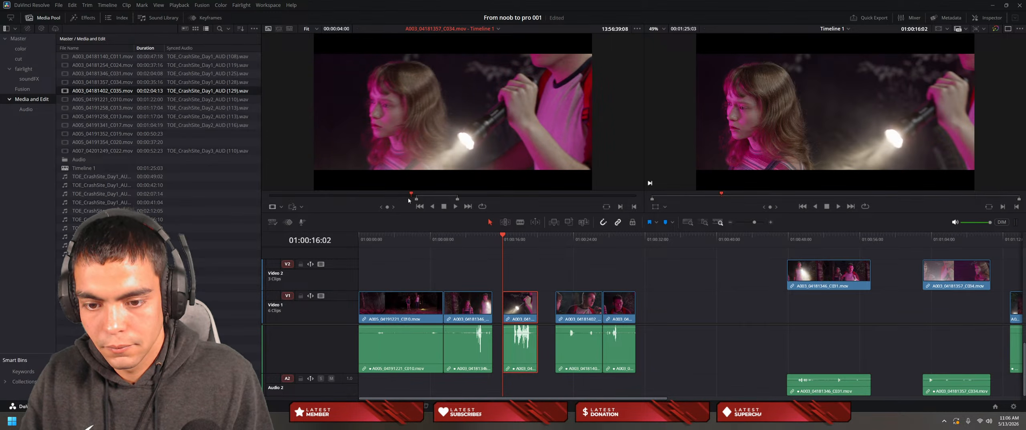
key("space")
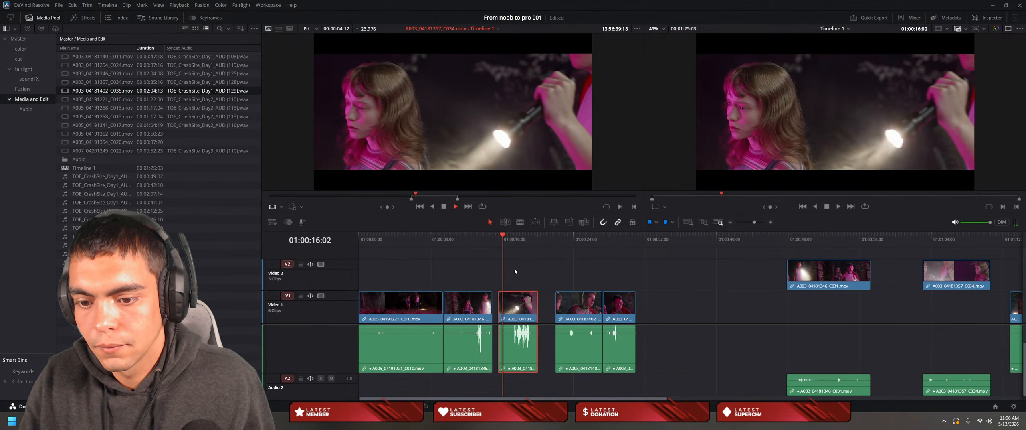
Step: Close the gap between the second clip and the extended third clip, and play through to the third clip's end
left_click_drag(503, 256, 492, 256)
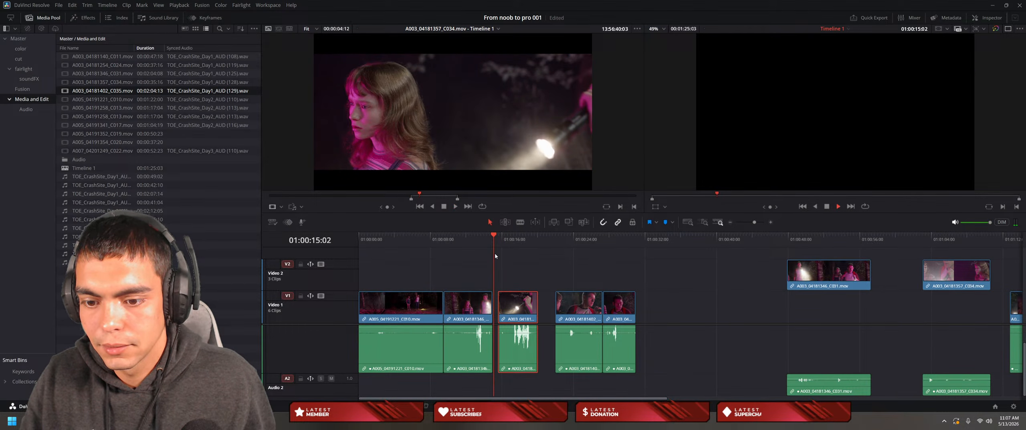
key("space")
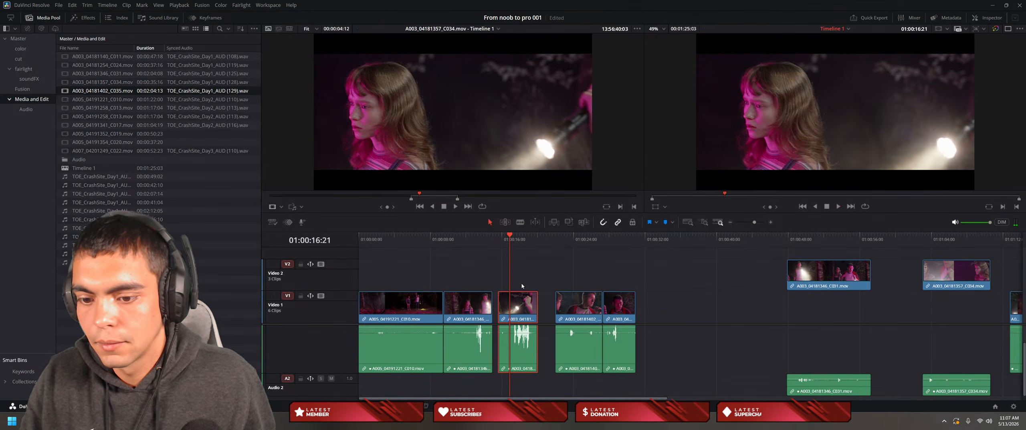
left_click_drag(524, 362, 519, 363)
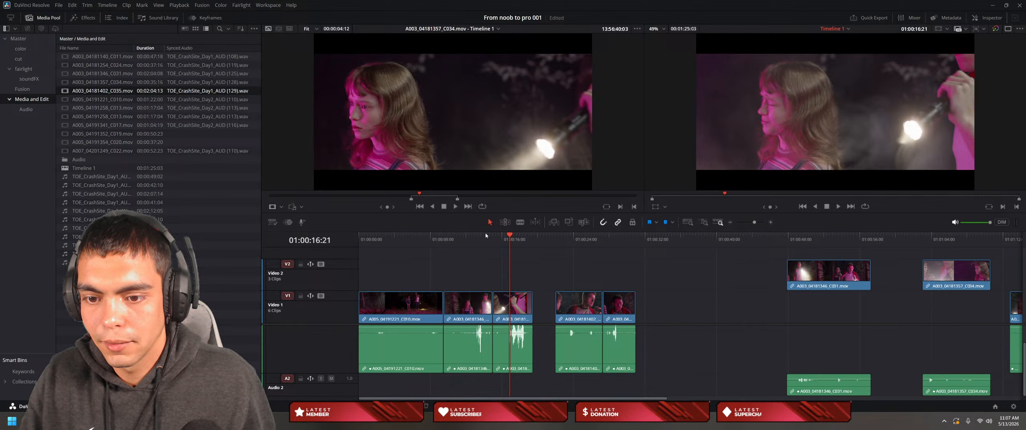
left_click(485, 235)
key("space")
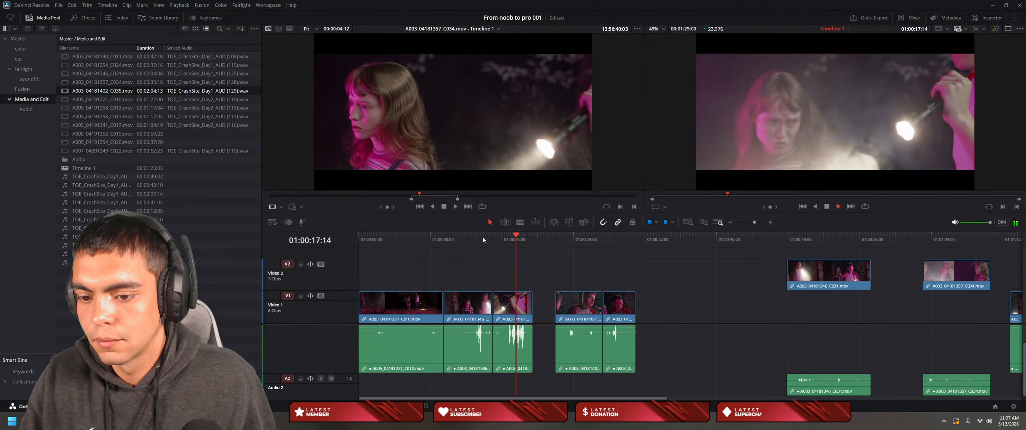
key("space")
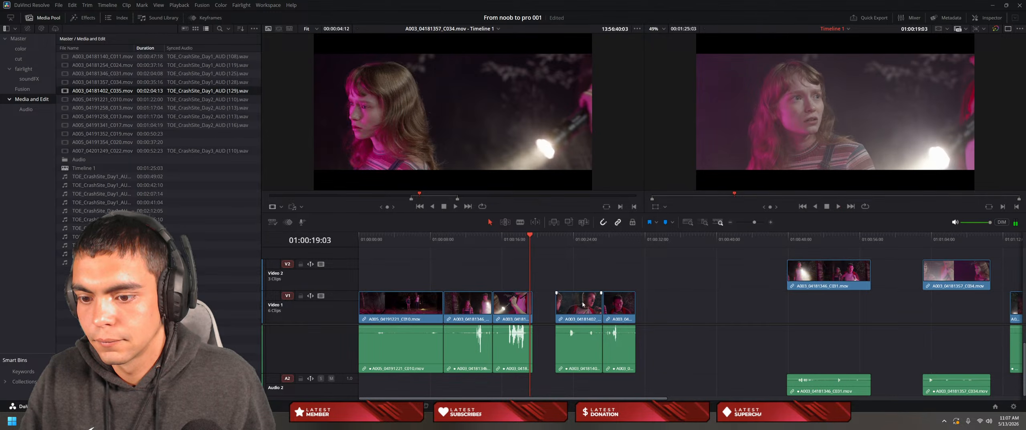
Step: Load the fourth clip in the source viewer, review its lead-in footage, and set the in point at 14:03:21:08
left_click(567, 264)
left_click_drag(562, 243, 556, 243)
double_click(566, 301)
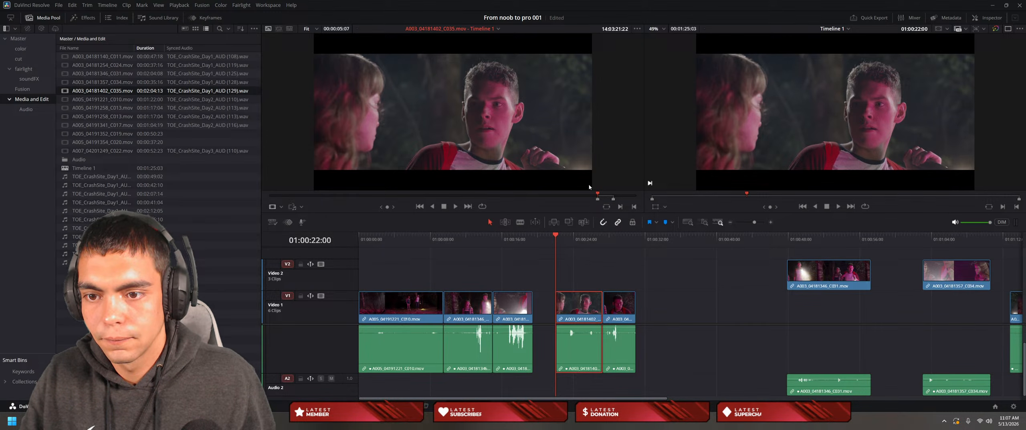
key("space")
key("space")
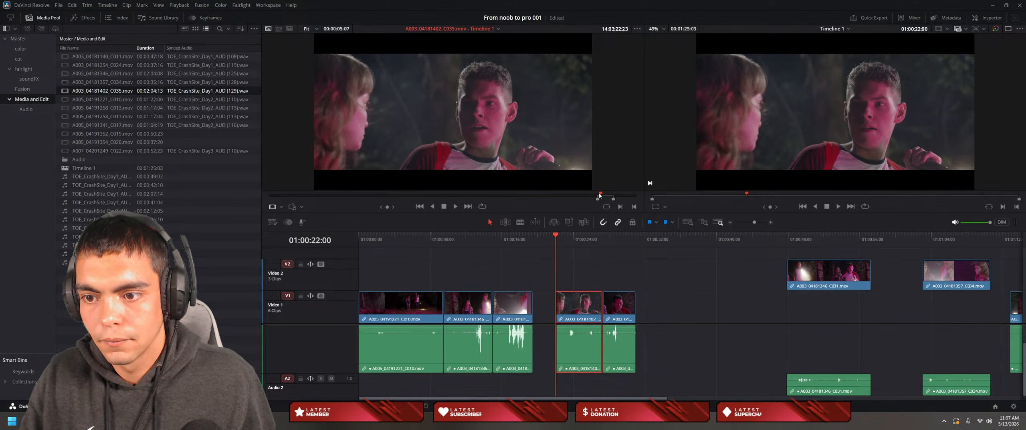
left_click_drag(601, 195, 592, 196)
key("space")
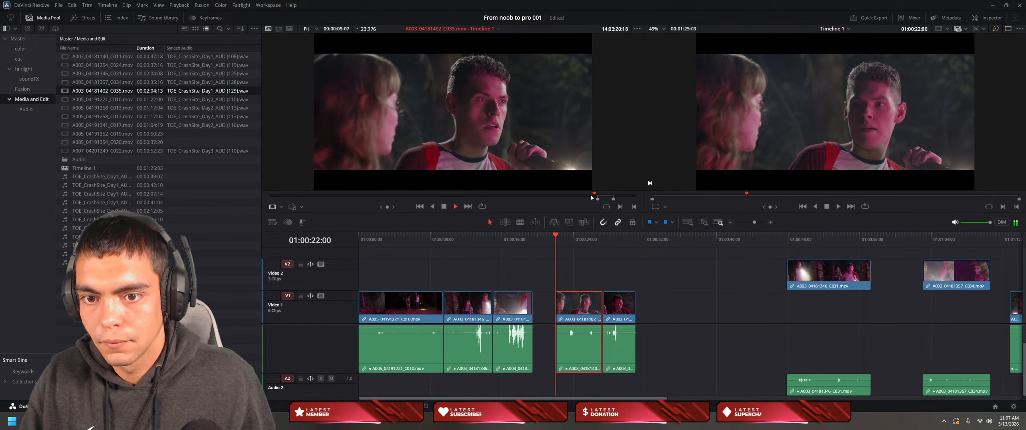
key("space")
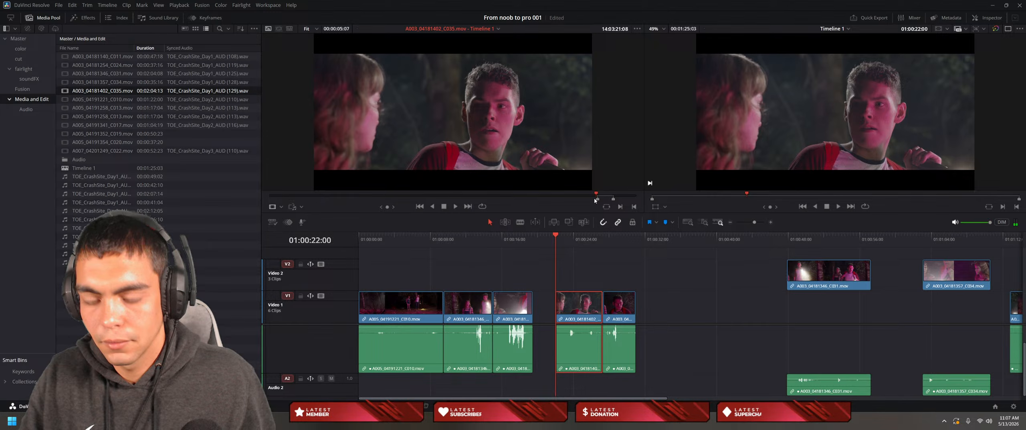
key("i")
Step: Place the fourth clip directly against the third clip's end and replay the cut between them
left_click(580, 362)
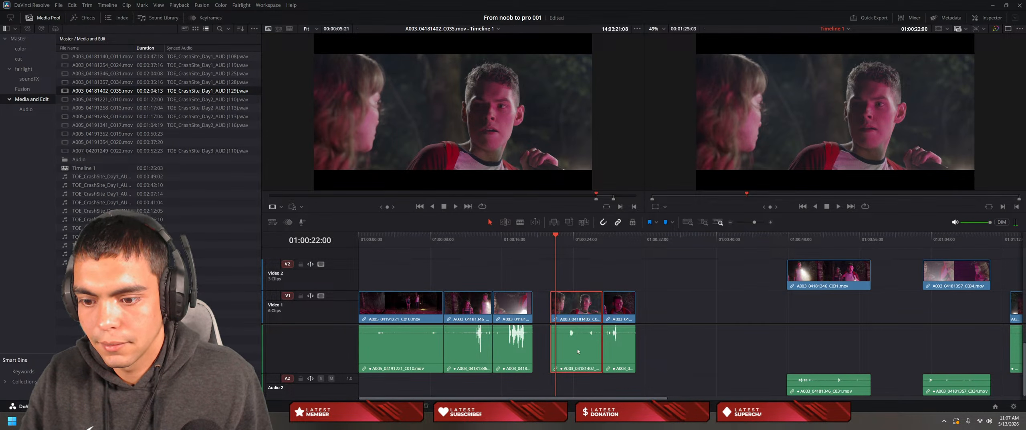
left_click_drag(580, 363, 563, 357)
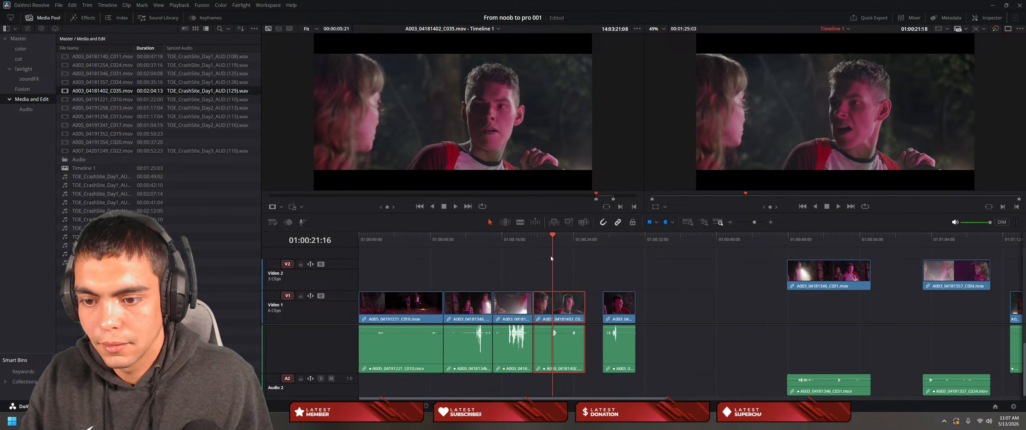
left_click(522, 264)
key("space")
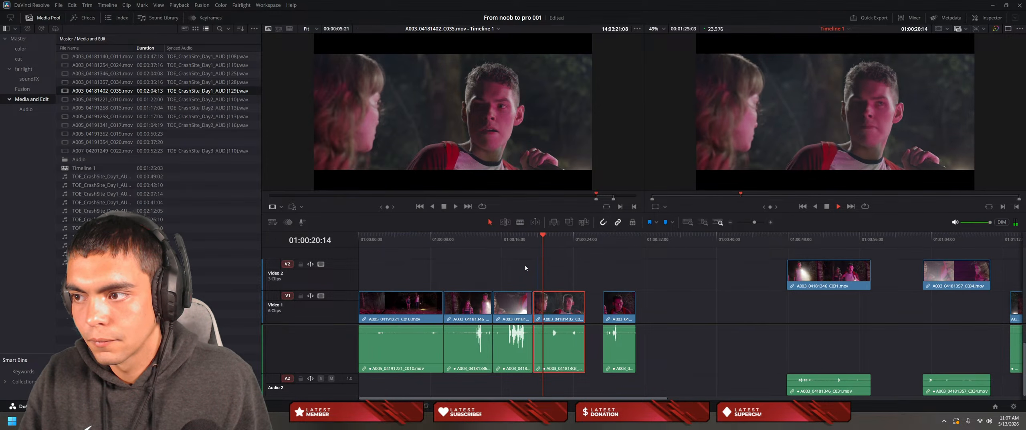
key("space")
left_click_drag(548, 263, 526, 272)
key("space")
key("space")
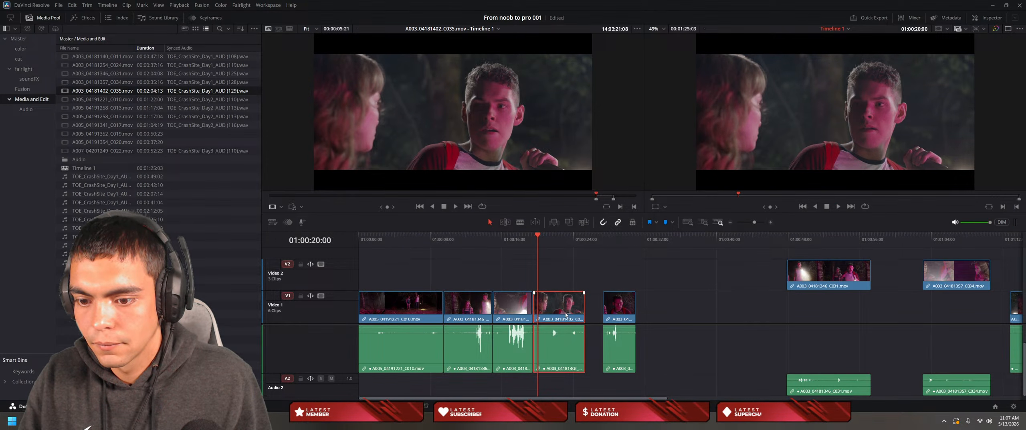
Step: Try a short gap of about half a second before the fourth clip, then return it against the third clip's end
left_click_drag(566, 314, 569, 315)
left_click_drag(535, 279, 506, 289)
key("space")
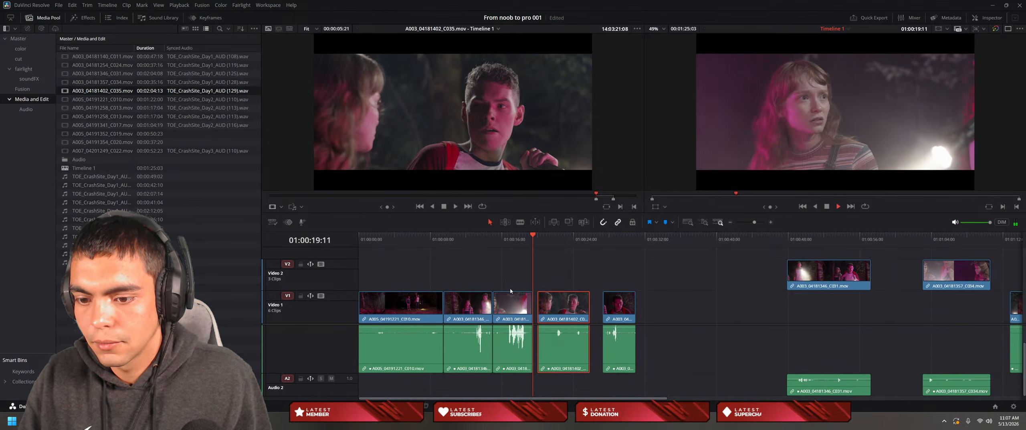
key("space")
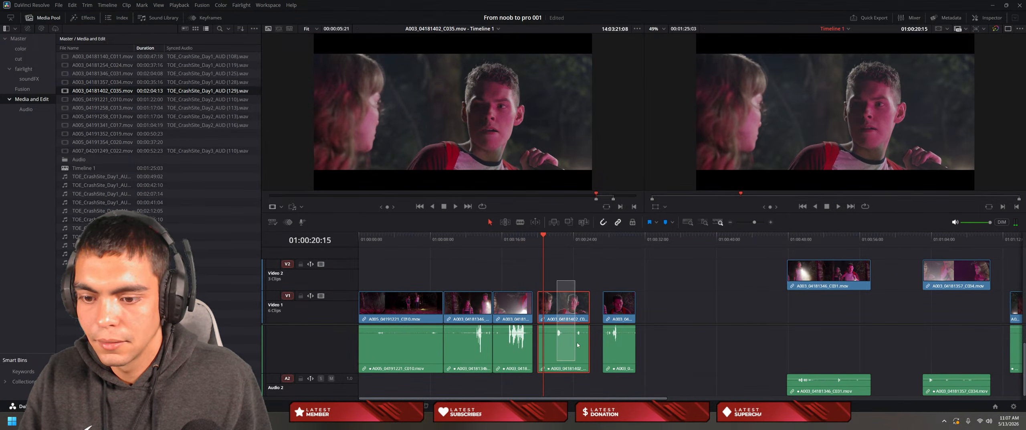
left_click_drag(569, 308, 565, 309)
key("space")
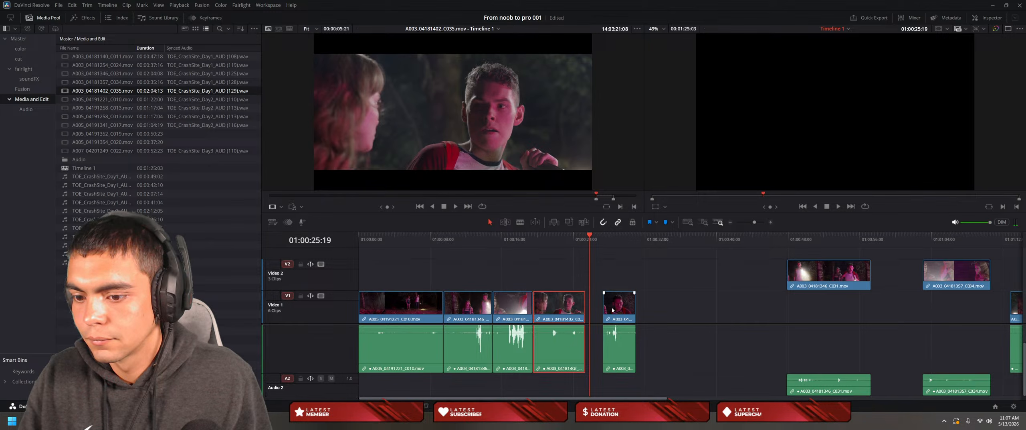
Step: Move the fifth clip about 1.3 seconds earlier and preview its footage before the in point in the source viewer
mouse_move(584, 274)
left_mouse_down()
mouse_move(568, 273)
mouse_move(586, 274)
left_mouse_up()
left_click_drag(614, 313, 602, 313)
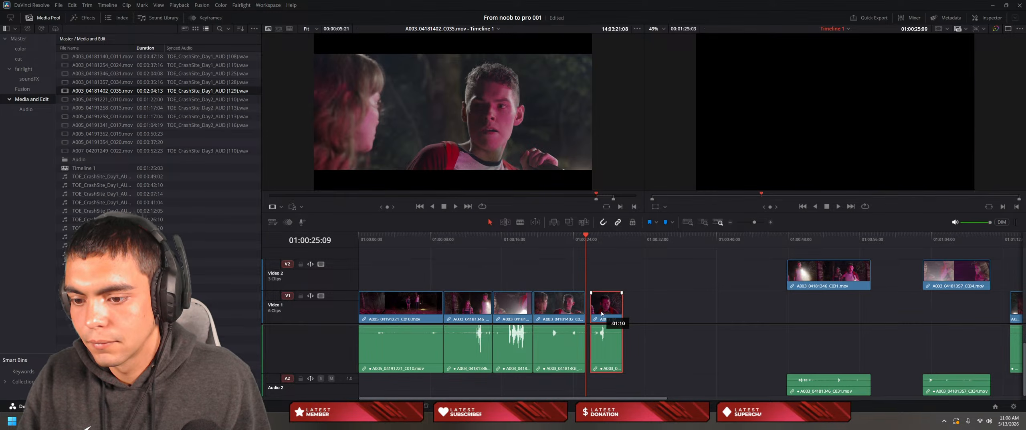
key("q")
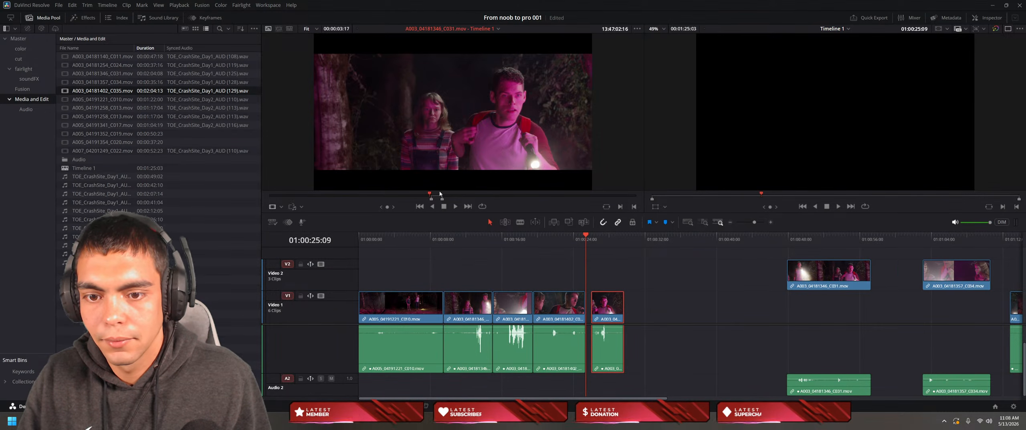
left_click(590, 265)
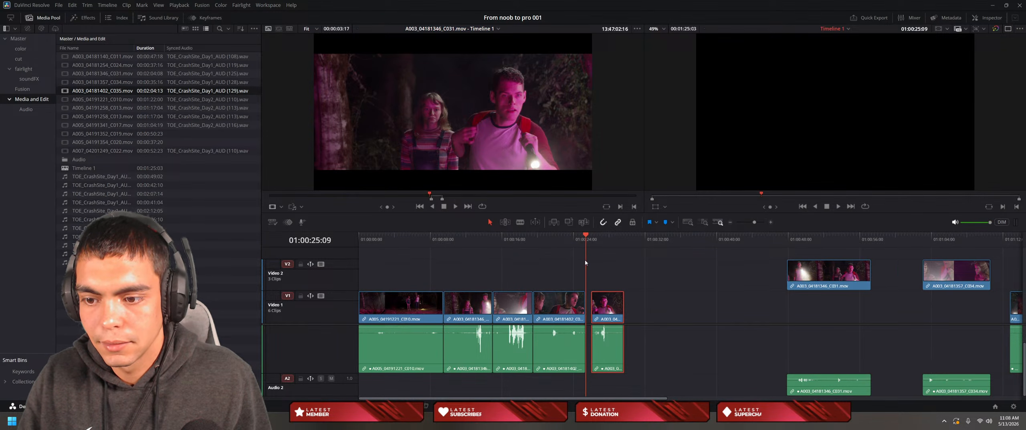
left_click_drag(432, 197, 420, 195)
key("space")
key("space")
key("space")
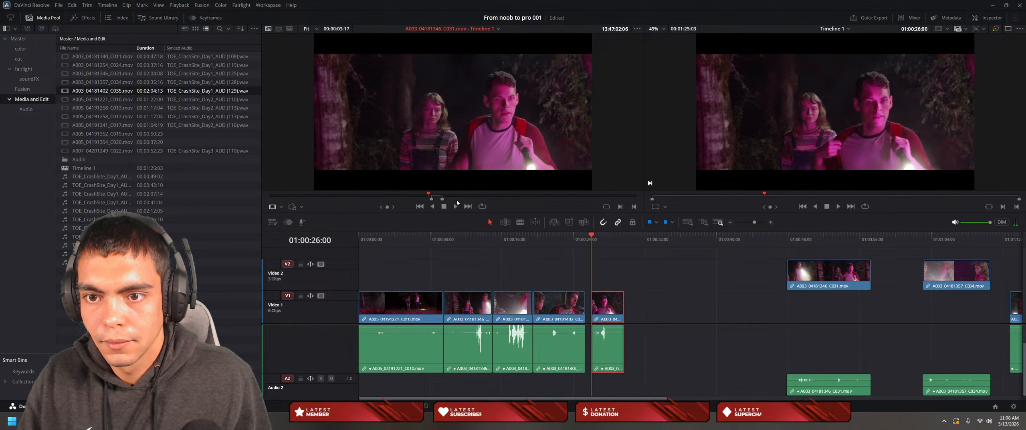
Step: Step frame by frame through the fifth clip's source footage and set its in point at 13:47:02:00
key("Left")
key("Left")
key("Left")
key("Left")
key("Left")
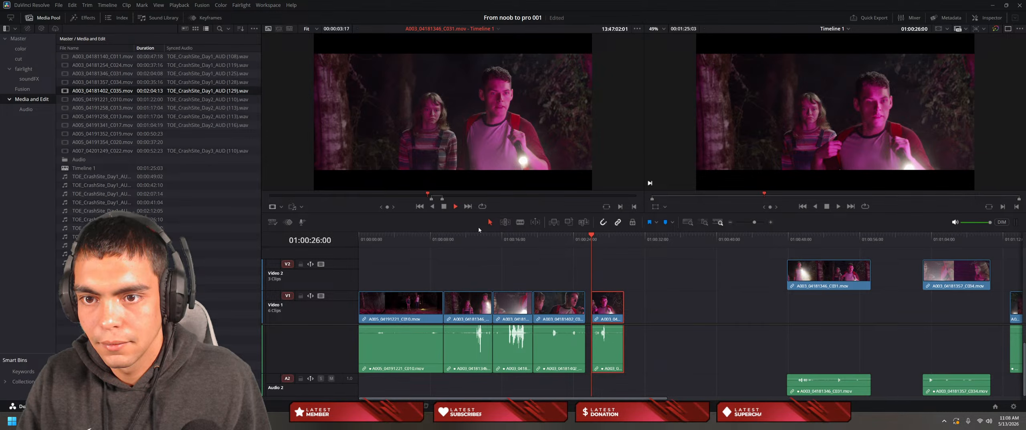
key("Right")
key("Right")
key("Right")
key("Left")
key("Left")
key("Left")
key("Left")
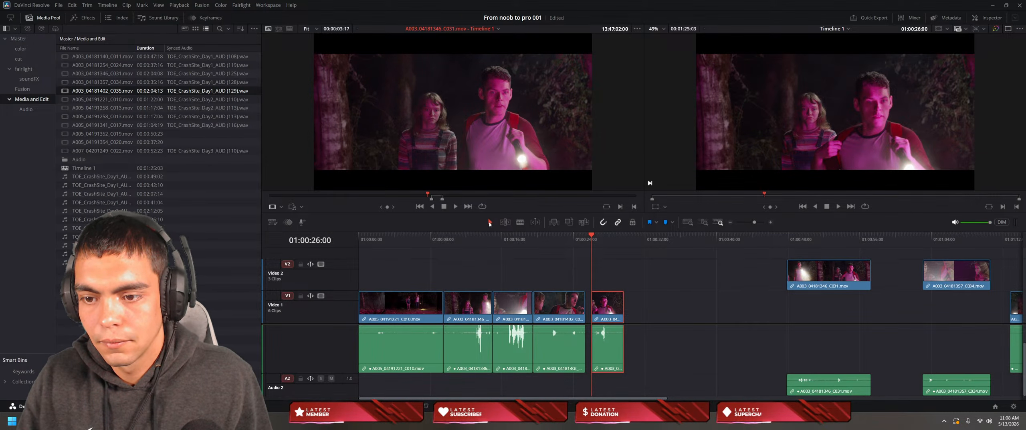
key("i")
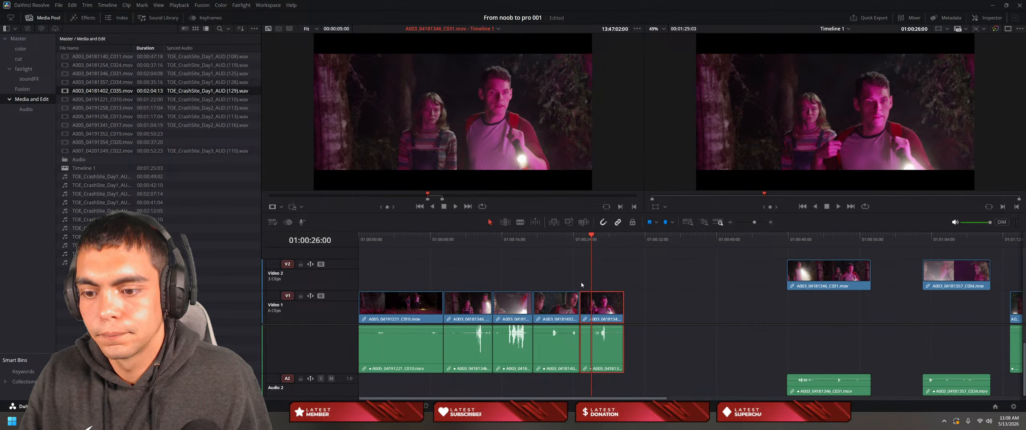
Step: Try a gap of about 1.3 seconds before the fifth clip, then return it against the fourth clip's end and replay the cut
left_click_drag(602, 304, 613, 304)
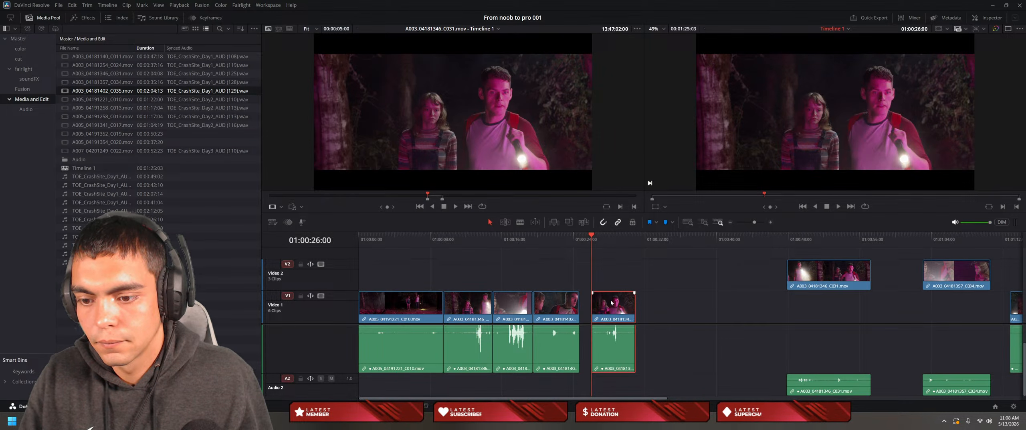
left_click_drag(592, 275, 572, 280)
key("space")
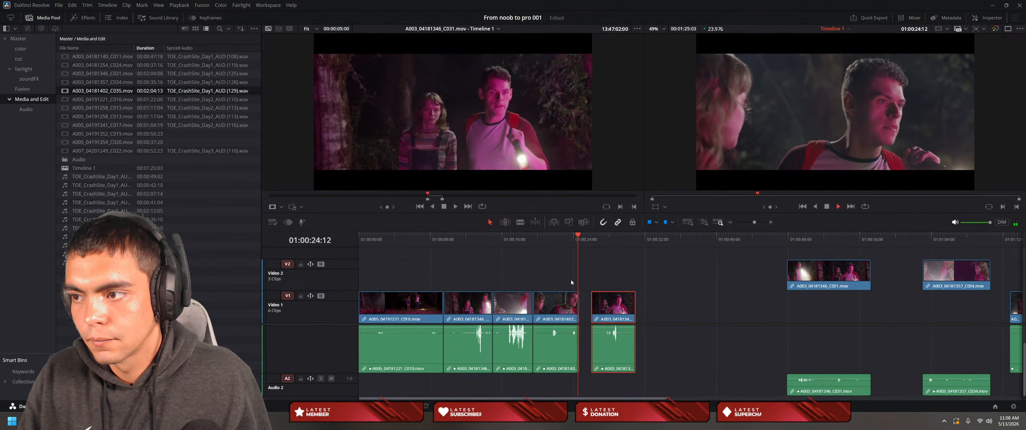
key("space")
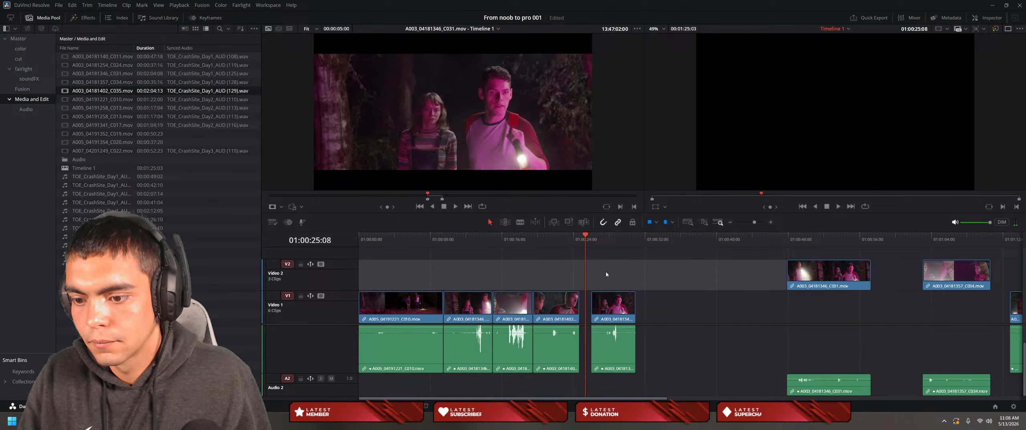
left_click_drag(610, 297, 599, 296)
left_click_drag(586, 237, 569, 240)
key("space")
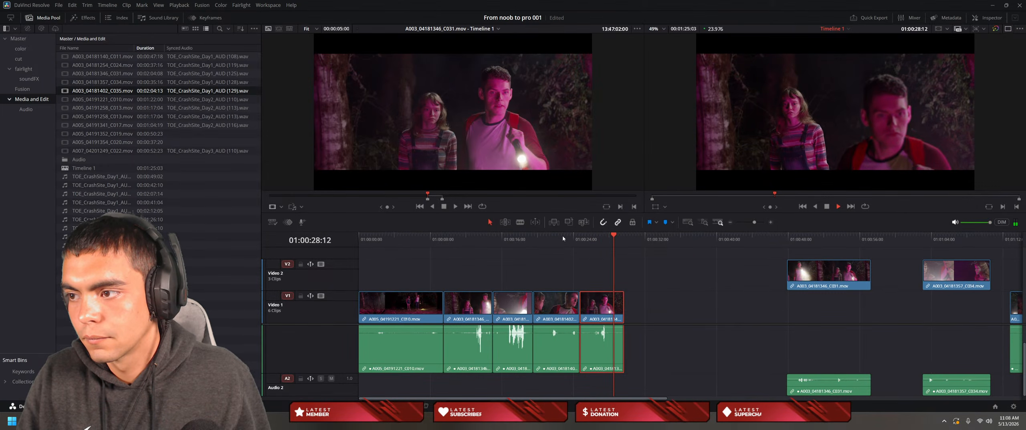
Step: Switch to the YouTube course in the browser, watch the next part of the lesson and pause it
key("alt+space")
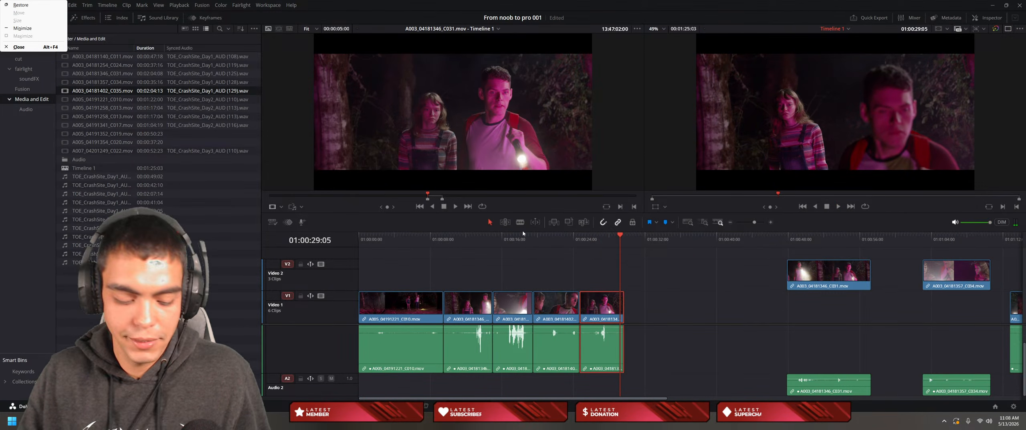
key("n")
left_click(497, 210)
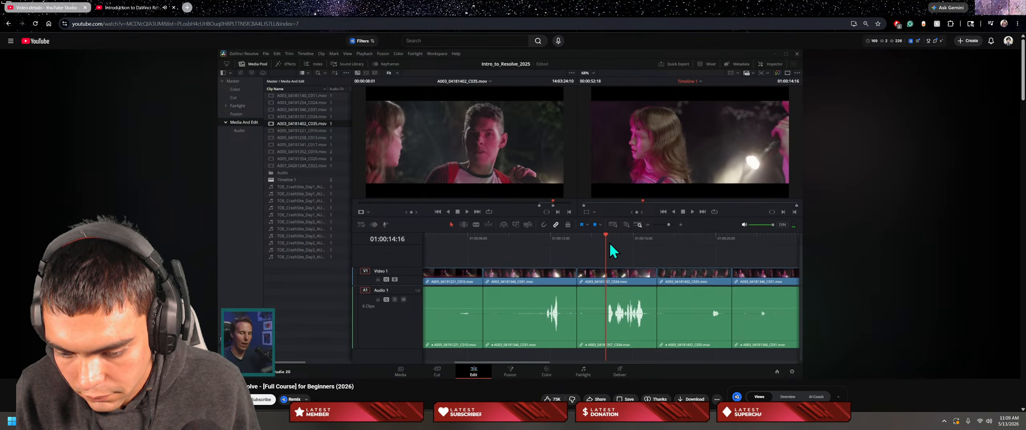
left_click(486, 271)
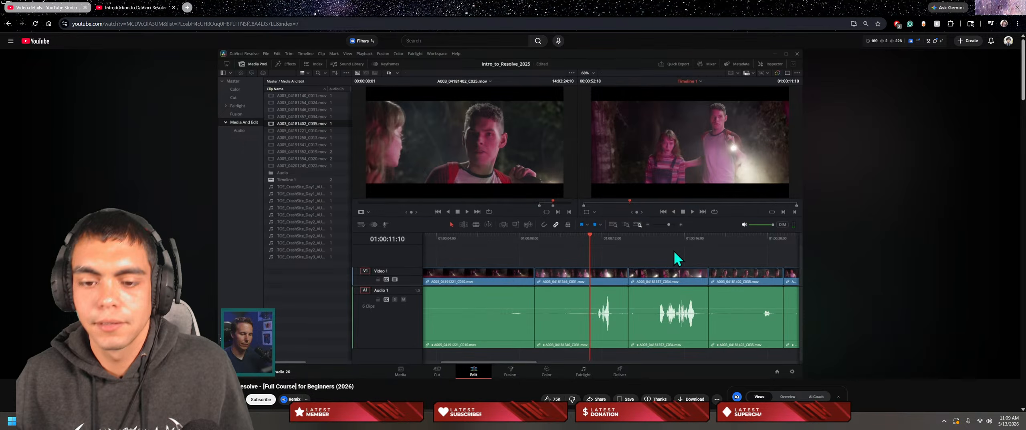
Step: Switch back to DaVinci Resolve and replay the timeline from the end of the first clip into the third clip
key("alt+Tab")
left_click(428, 270)
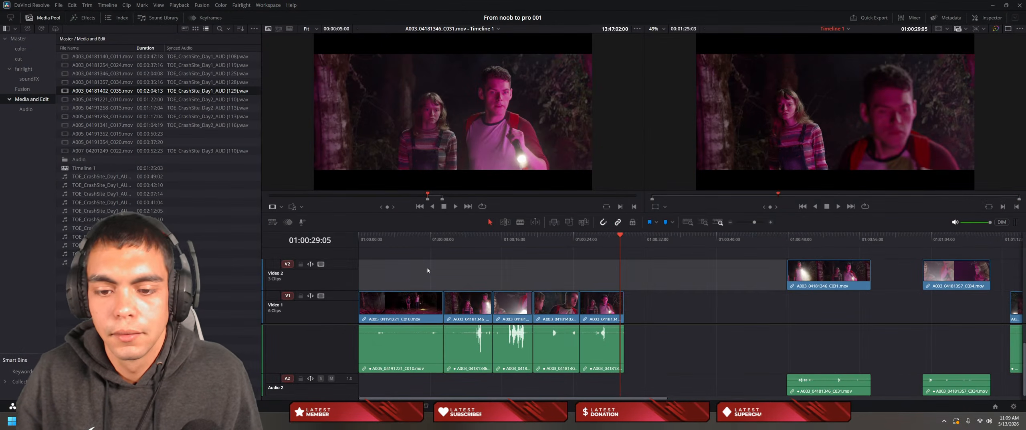
left_click(427, 237)
key("space")
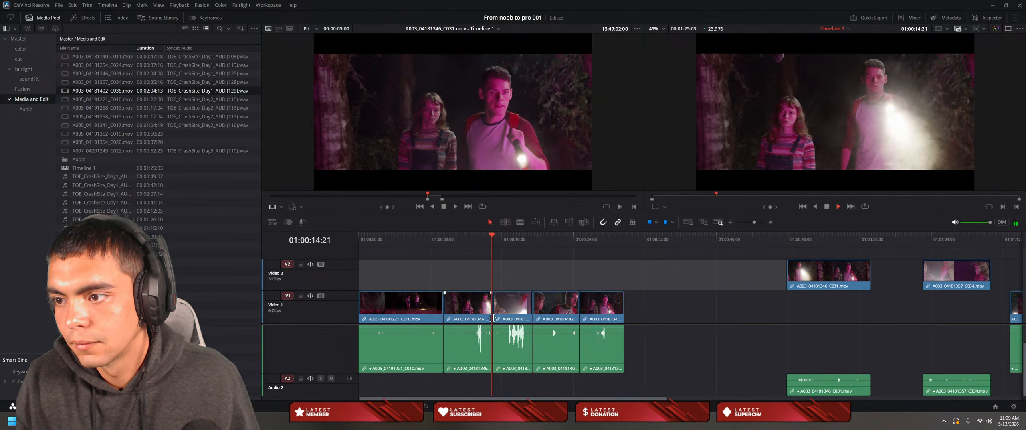
key("space")
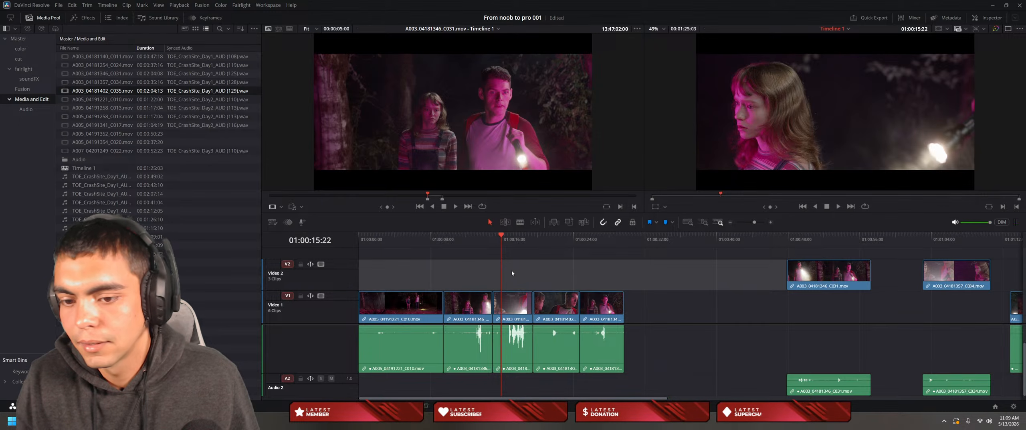
Step: Open the third timeline clip in the source viewer and set its in point at 13:54:39:13
left_click(505, 304)
double_click(505, 304)
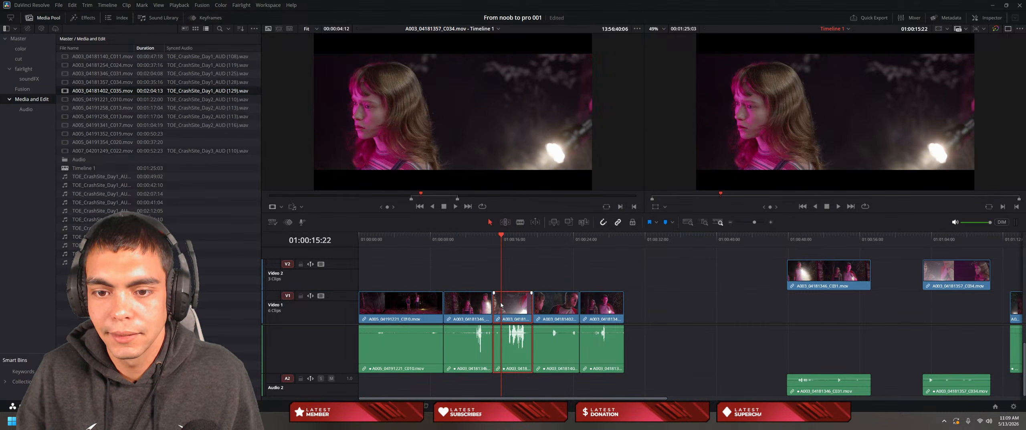
left_click(414, 196)
left_click_drag(414, 196, 414, 199)
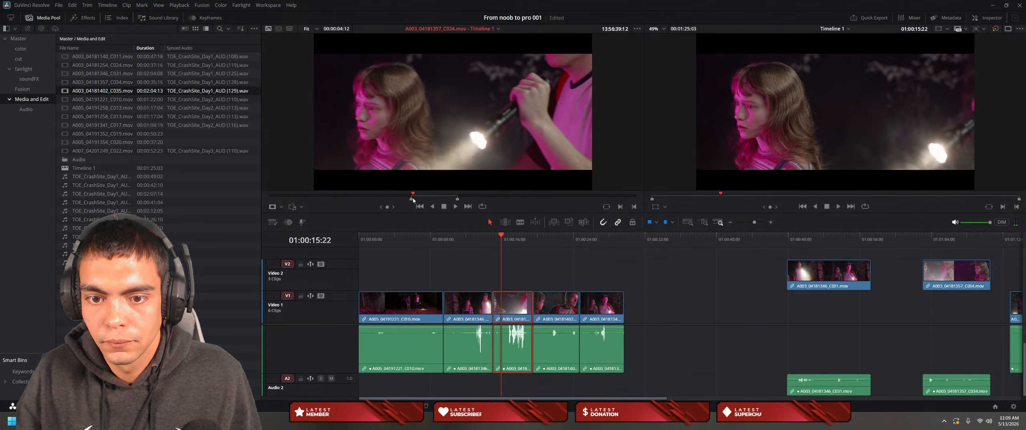
key("i")
Step: Move the third, fourth and fifth clips together 5 frames earlier and replay the cut into the third clip
left_click_drag(511, 264, 628, 394)
left_click_drag(512, 268, 635, 373)
mouse_move(531, 314)
left_mouse_down()
mouse_move(506, 311)
mouse_move(524, 314)
left_mouse_up()
key("ctrl+z")
left_click_drag(510, 268, 631, 393)
mouse_move(601, 309)
left_mouse_down()
mouse_move(586, 310)
mouse_move(596, 310)
left_mouse_up()
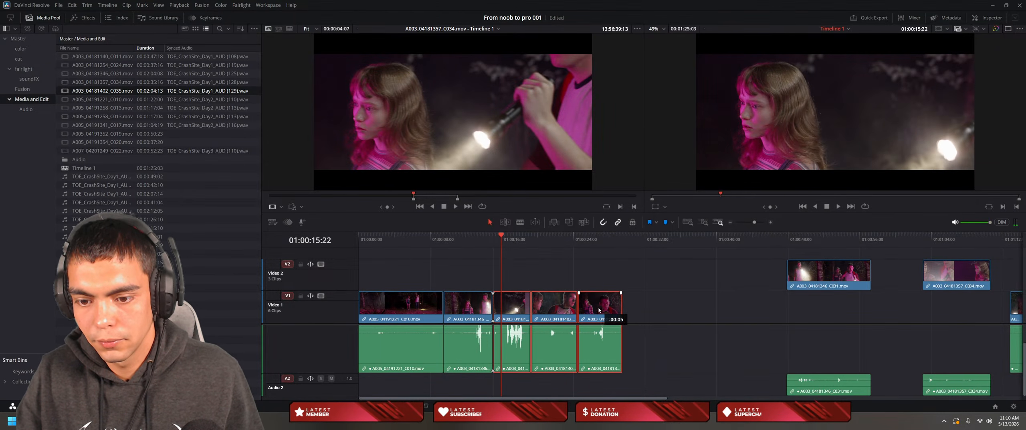
left_click_drag(502, 271, 486, 280)
key("space")
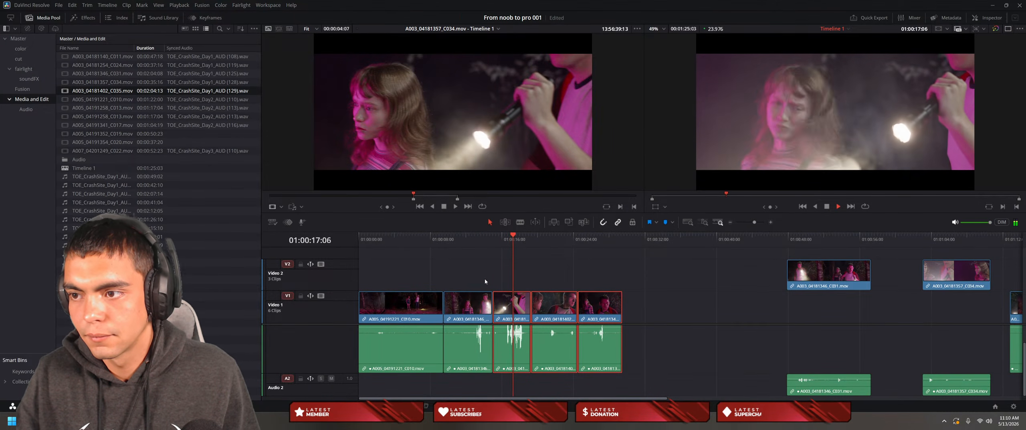
key("space")
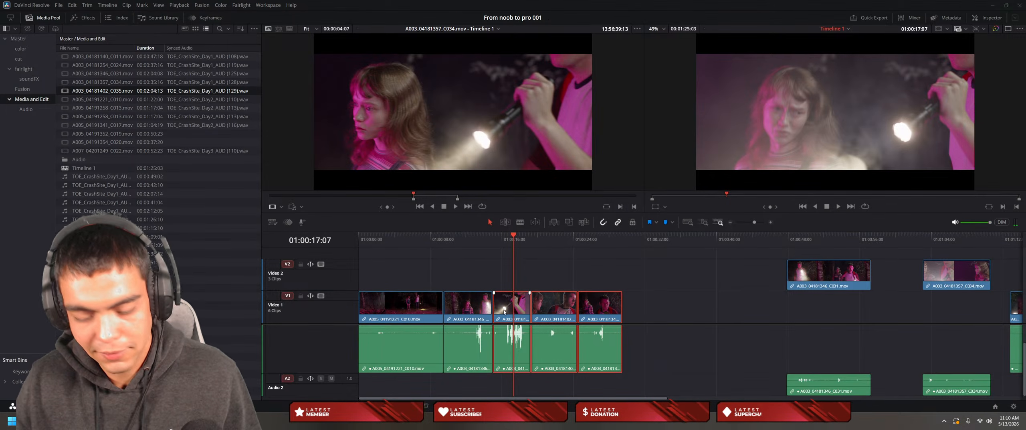
Step: Switch to the YouTube course and watch the section on inserting an extra clip after the opening clip
key("alt+Tab")
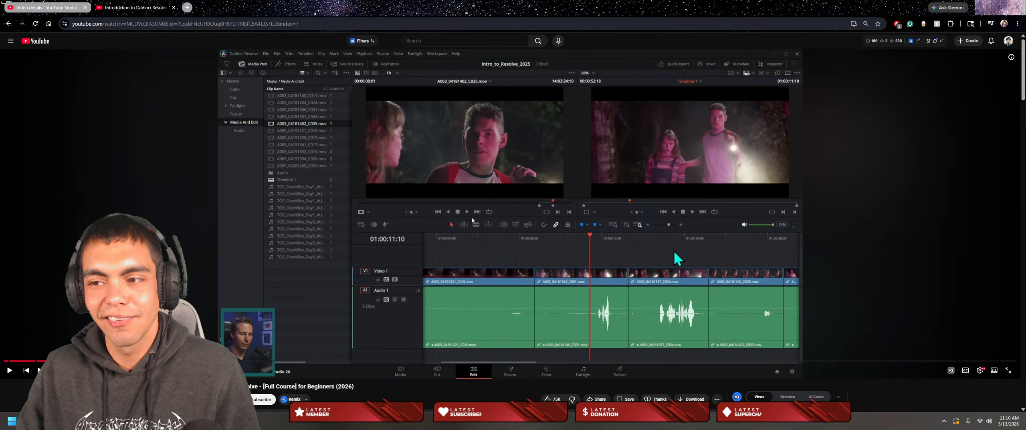
left_click(472, 124)
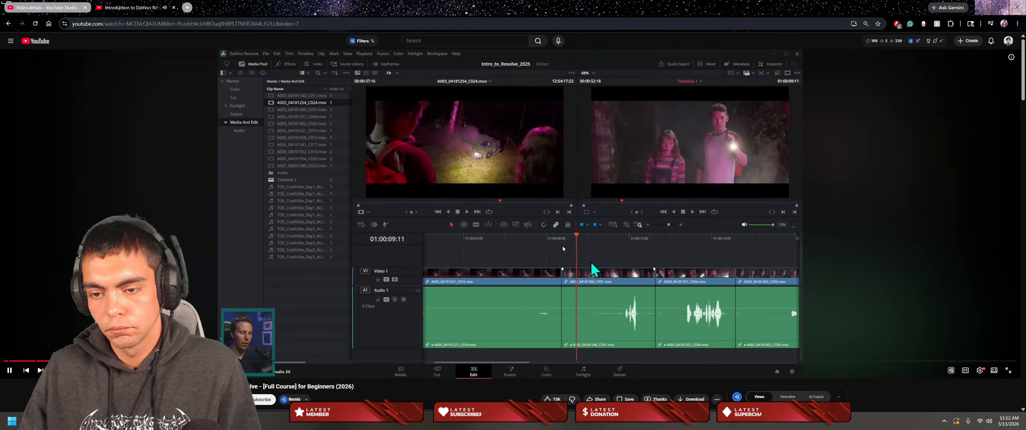
left_click(530, 227)
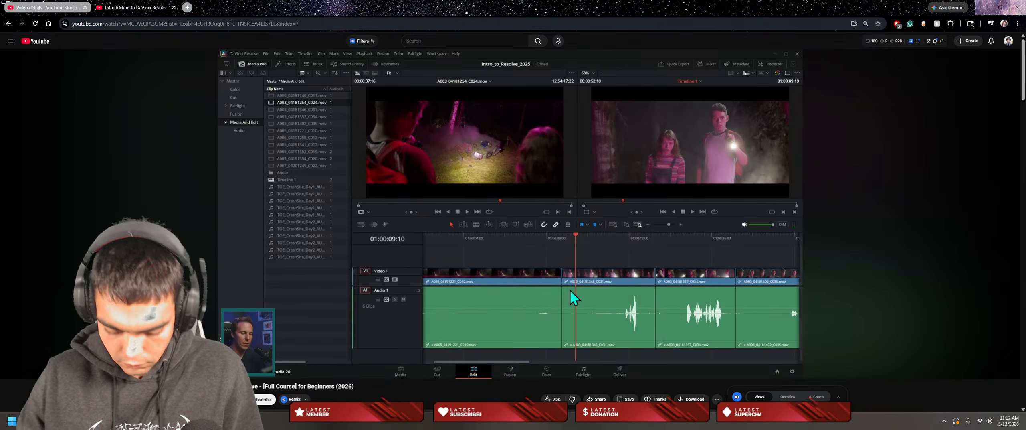
left_click(475, 193)
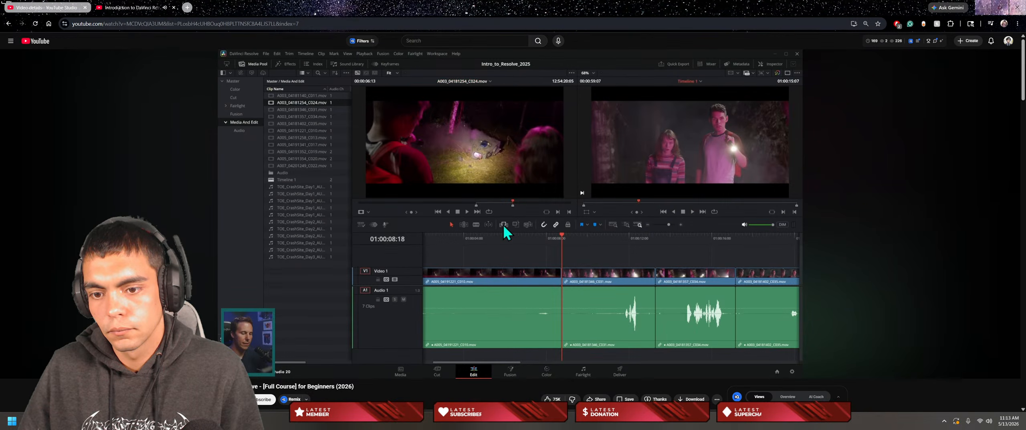
left_click(662, 192)
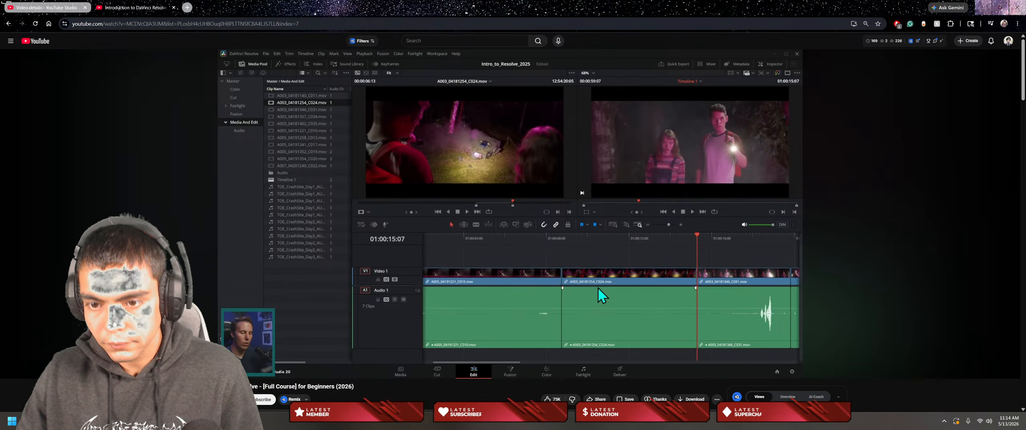
Step: Return to DaVinci Resolve, load A003_04181254_C024.mov from the media pool into the source viewer and play it
key("alt+Tab")
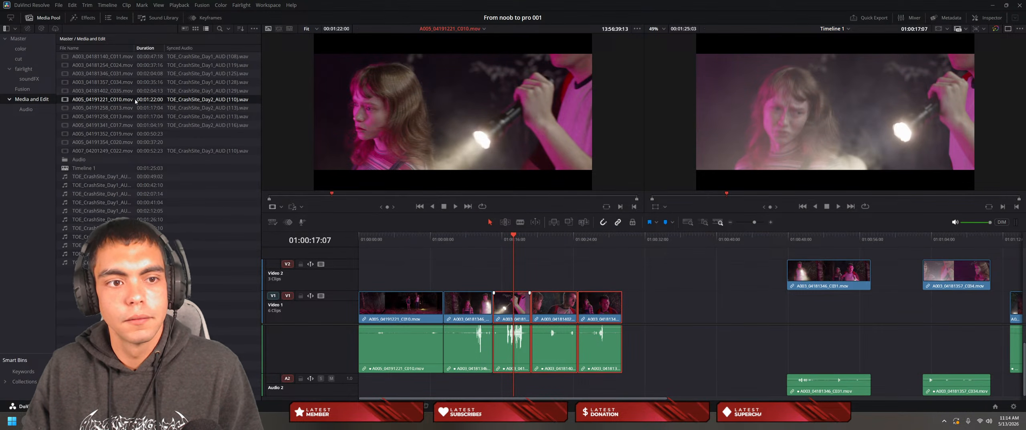
double_click(121, 99)
key("alt+Tab")
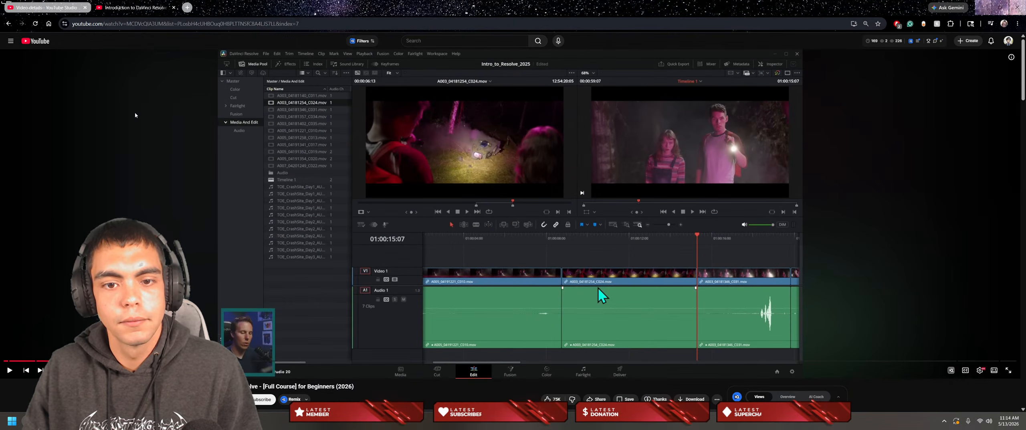
key("alt+Tab")
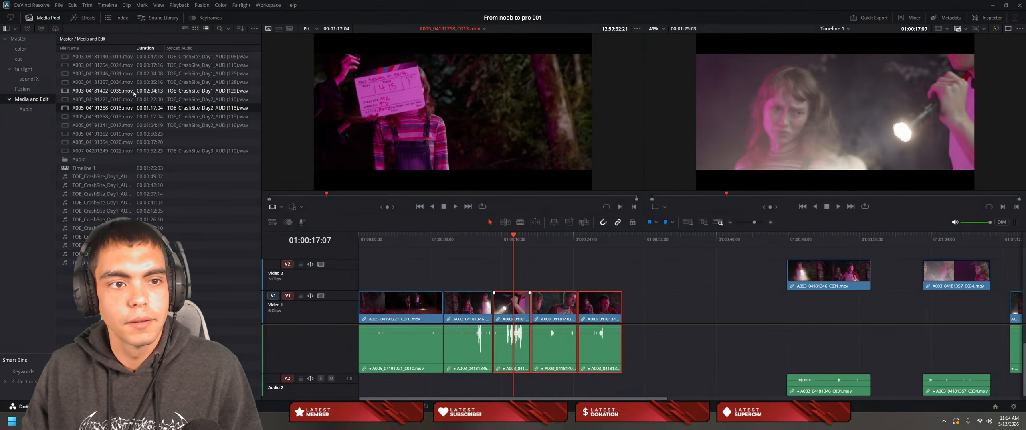
double_click(132, 66)
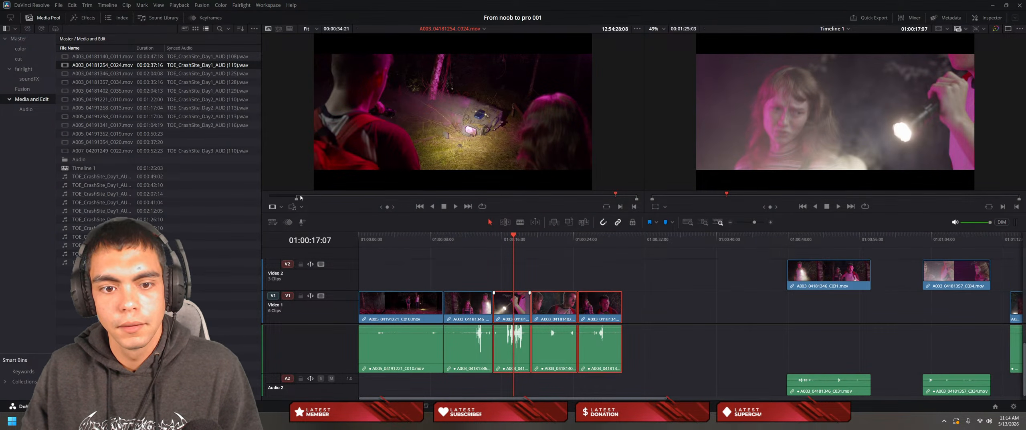
key("space")
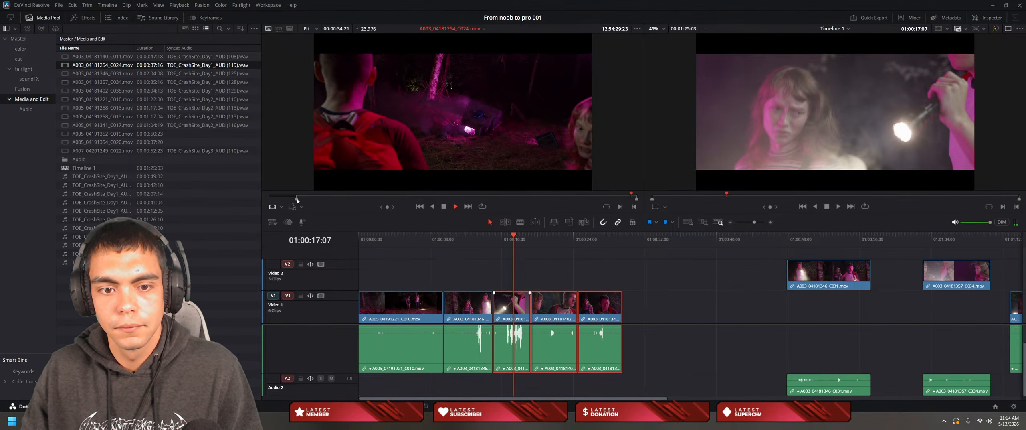
Step: Move the in point of A003_04181254_C024.mov to about 12:54:20 and briefly play the source footage
left_click_drag(297, 199, 544, 202)
key("space")
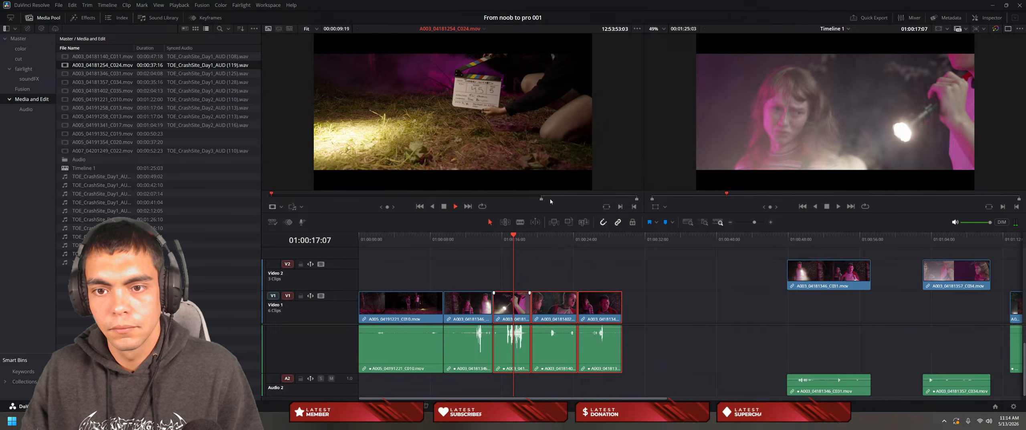
key("space")
mouse_move(547, 183)
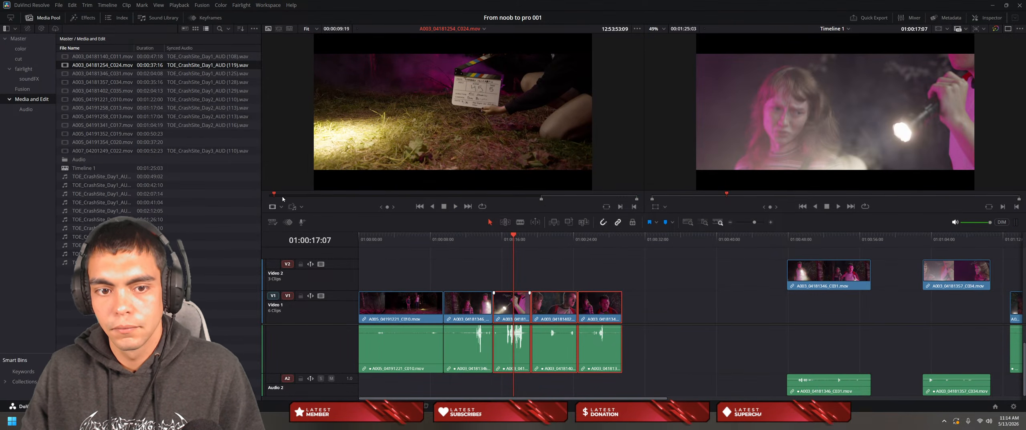
Step: Play and step through the source footage around the in point, stopping at 12:54:20:20
left_click(521, 194)
mouse_move(523, 197)
left_mouse_down()
mouse_move(550, 201)
mouse_move(537, 196)
left_mouse_up()
key("space")
key("space")
key("Left")
key("Left")
key("Left")
key("Left")
key("Left")
key("j")
key("k")
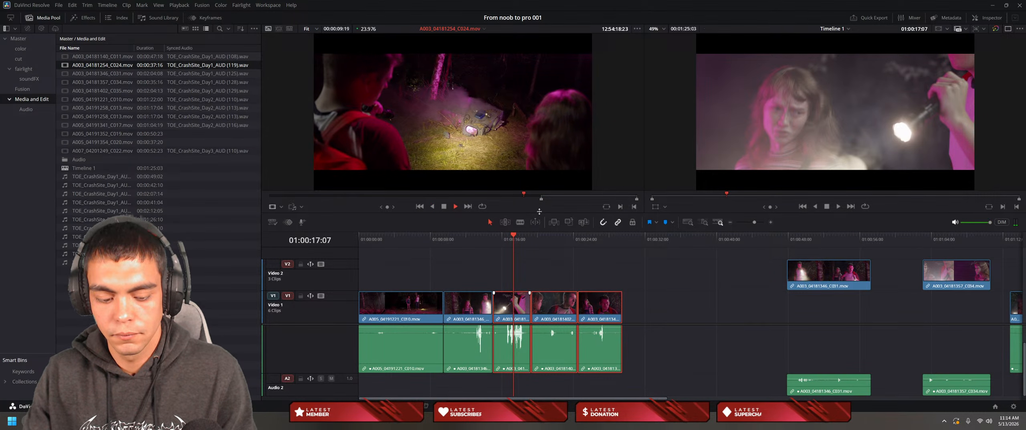
key("k")
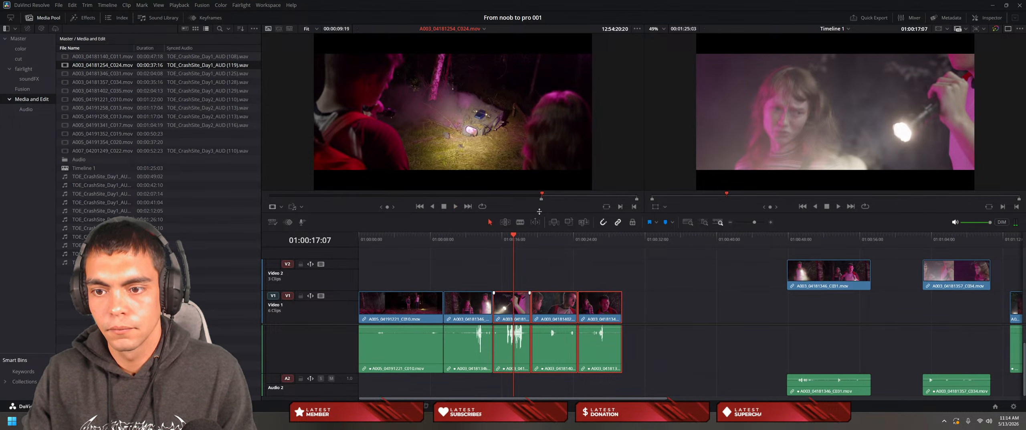
Step: Step back frame by frame through the source footage and set the clip's in point about one second earlier
key("Left")
key("Left")
key("Left")
key("Left")
key("Left")
key("Left")
key("Left")
key("Left")
key("Left")
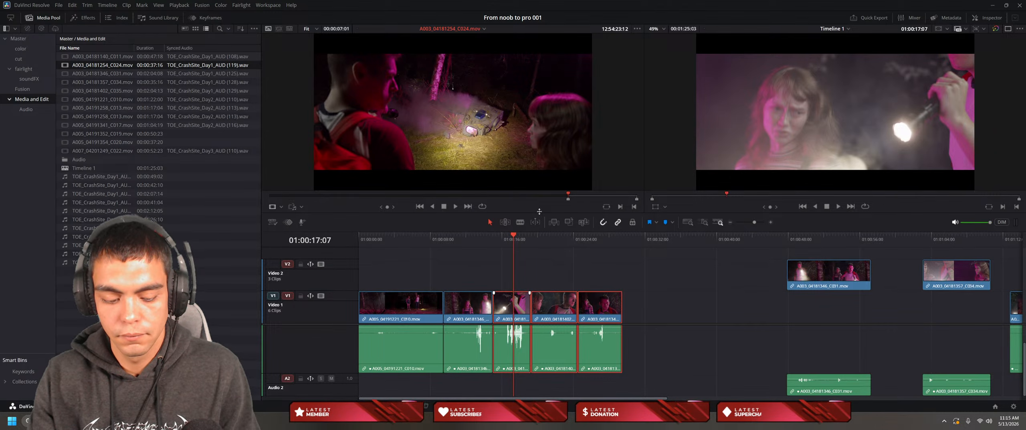
Step: Undo the mistaken in point at 12:54:23:12 and set the source clip's out point for a duration of 00:00:06:13
key("ctrl+z")
key("o")
key("space")
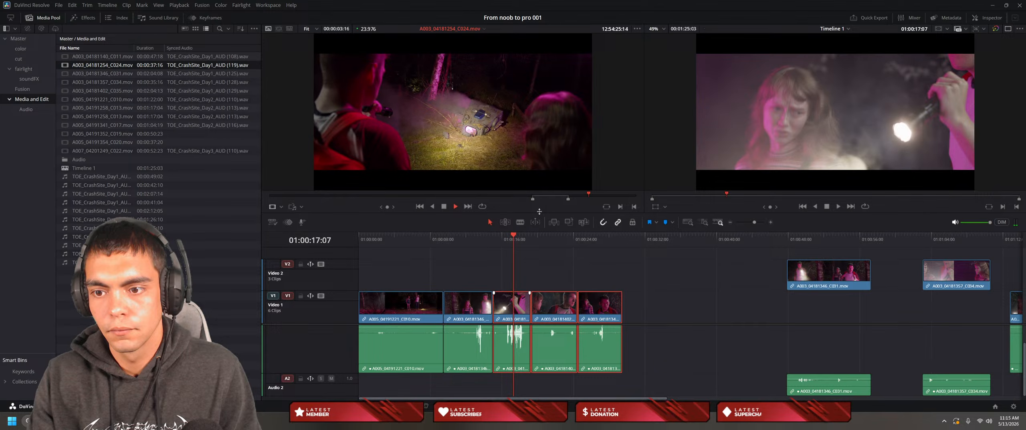
key("o")
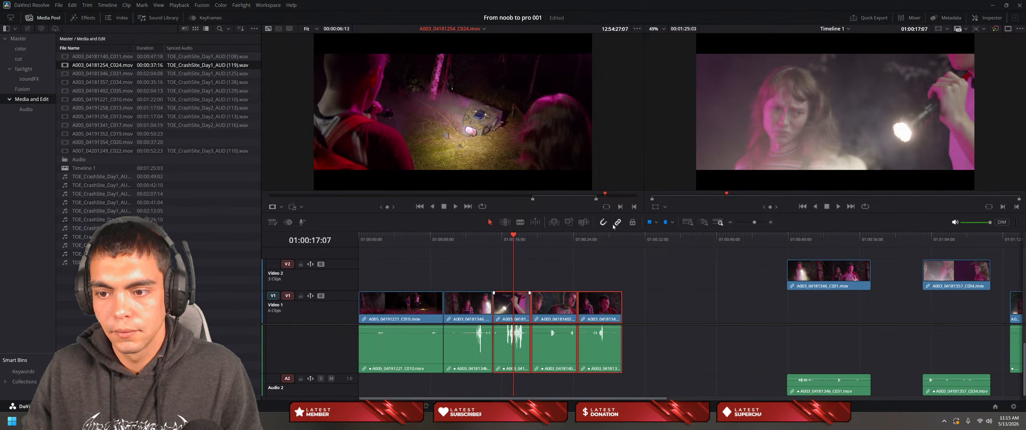
Step: Insert the marked source clip between the first and second clips at 01:00:09:12, then move the playhead back before the new cut
left_click_drag(512, 245, 448, 255)
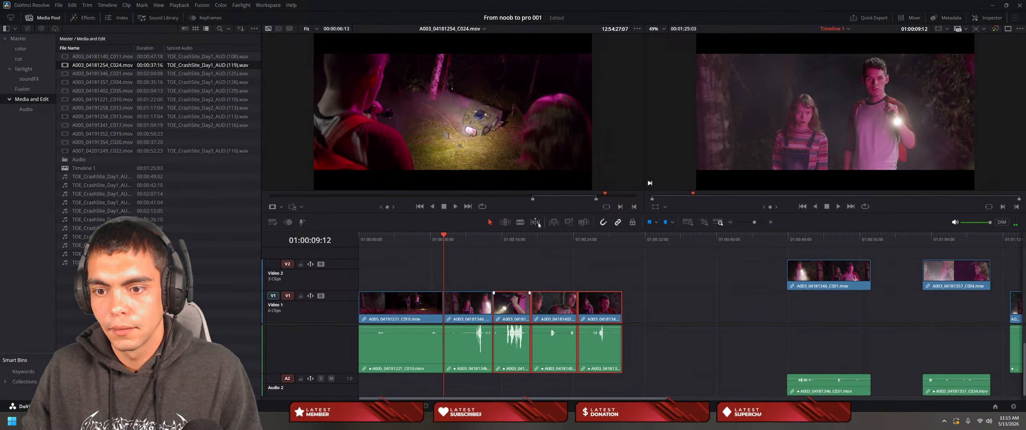
left_click(555, 224)
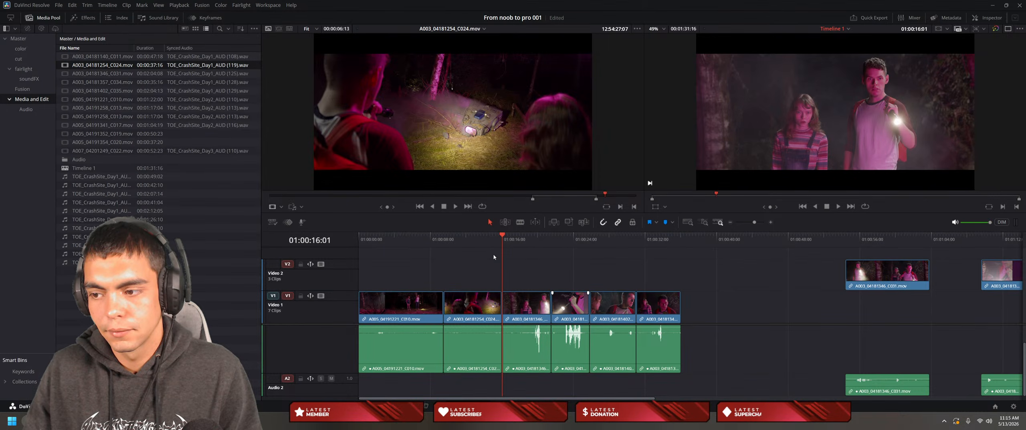
left_click_drag(501, 239, 457, 257)
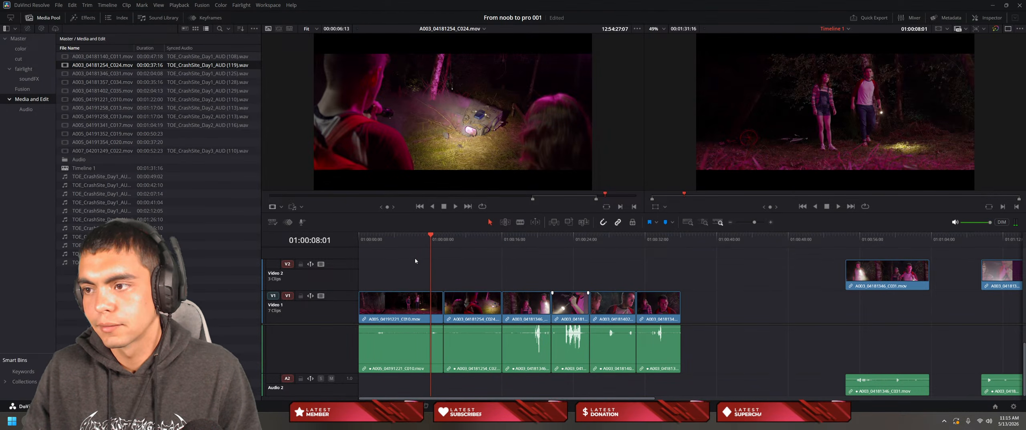
Step: Play across the first cut and try trimming the edit between the first and second clips
key("space")
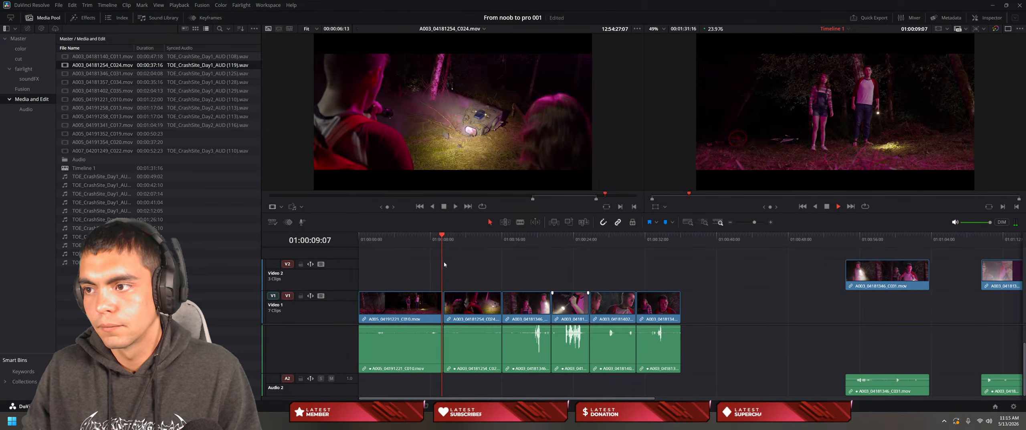
key("space")
left_click_drag(447, 301, 449, 304)
key("ctrl+z")
left_click_drag(443, 302, 447, 301)
key("ctrl+z")
Step: Open the second clip in the source viewer, move its in point for a duration of 00:00:06:03, and play from there
left_click(459, 305)
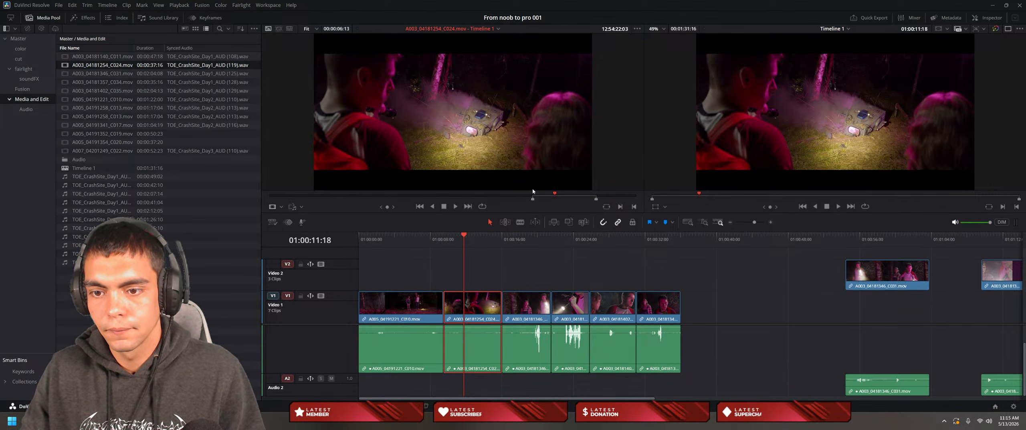
left_click_drag(534, 200, 537, 201)
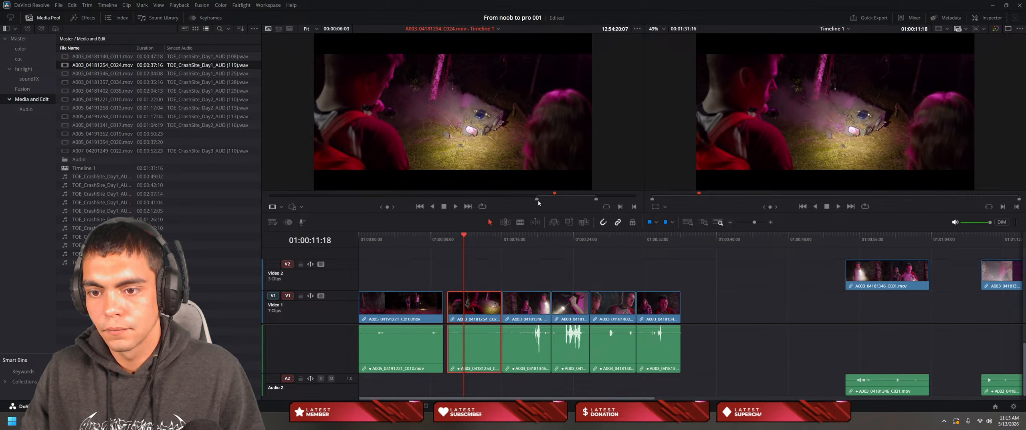
key("space")
left_click_drag(566, 196, 530, 200)
key("space")
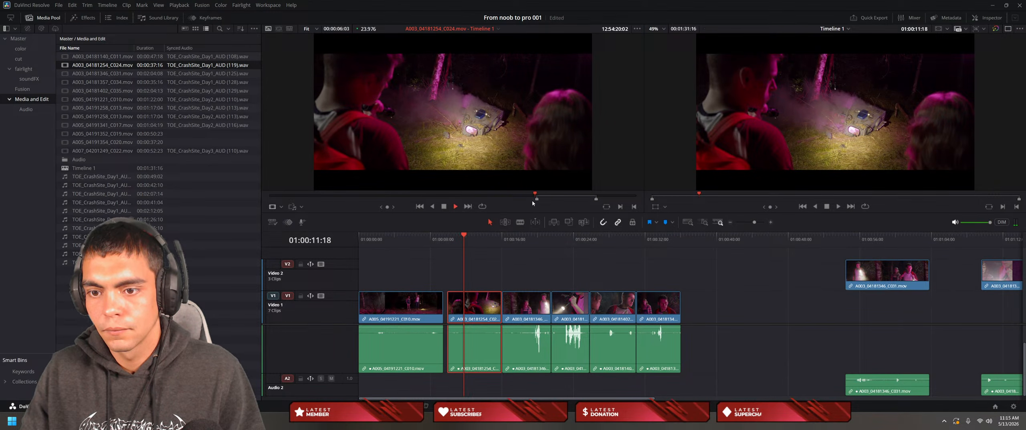
key("space")
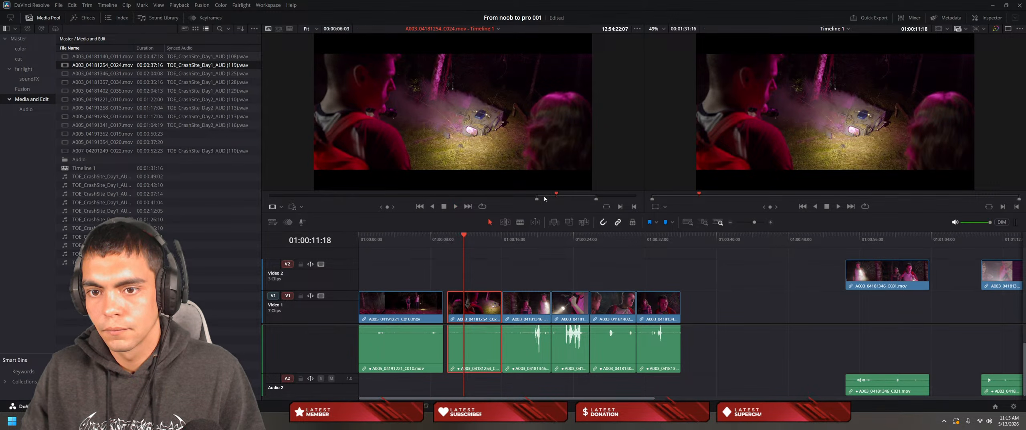
Step: Step back through the source footage and set the second clip's in point at 12:54:20:22
key("Left")
key("Left")
key("Left")
key("Left")
key("Left")
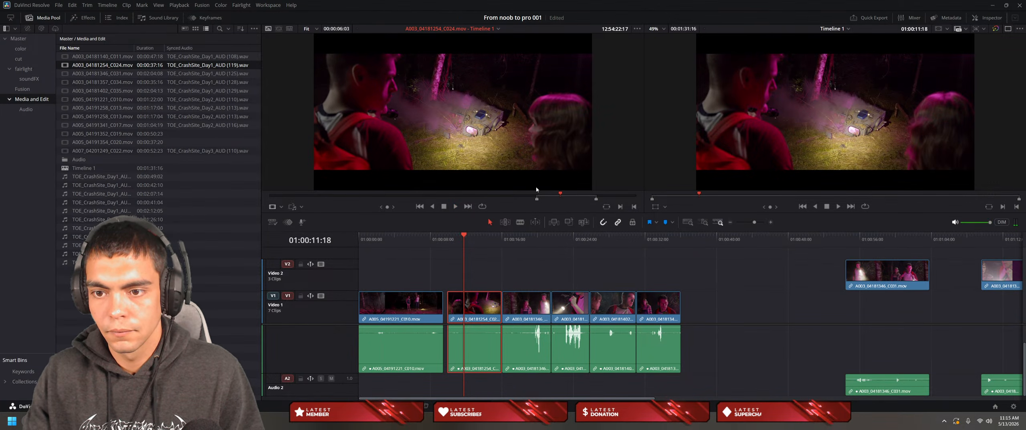
left_click(536, 187)
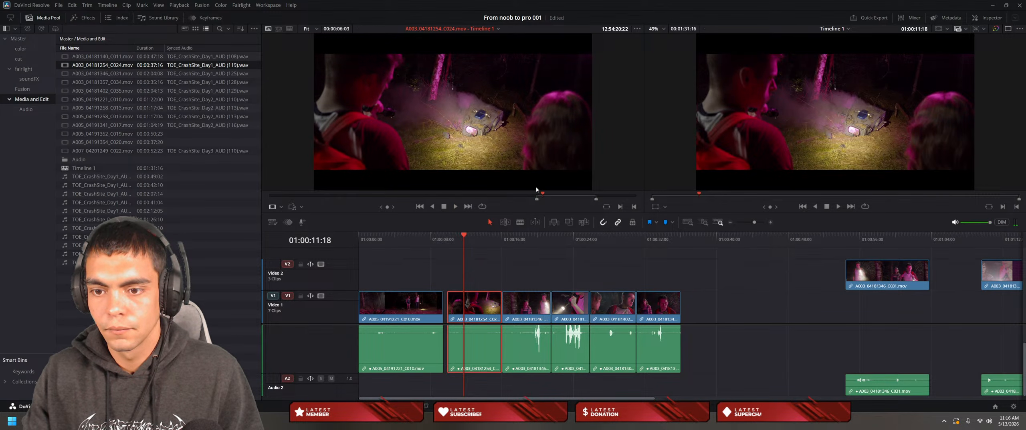
key("i")
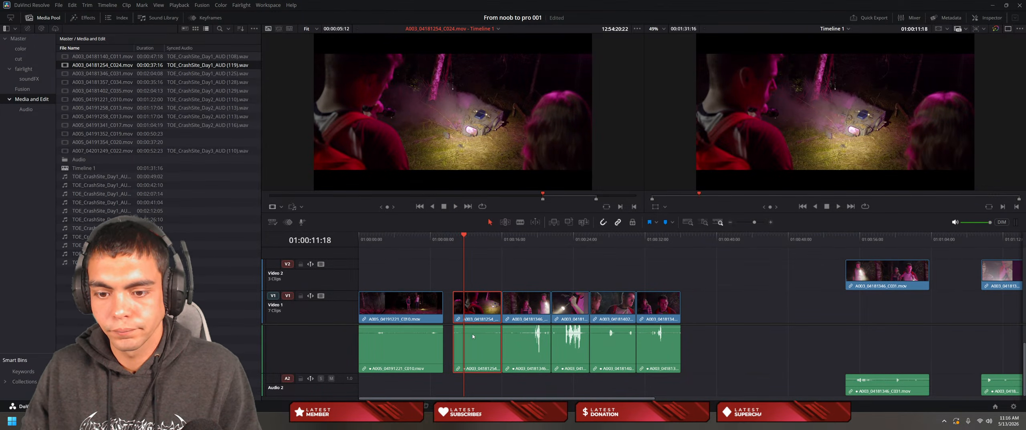
Step: Ripple delete the gap before the second clip and play the scene across the closed cut
key("space")
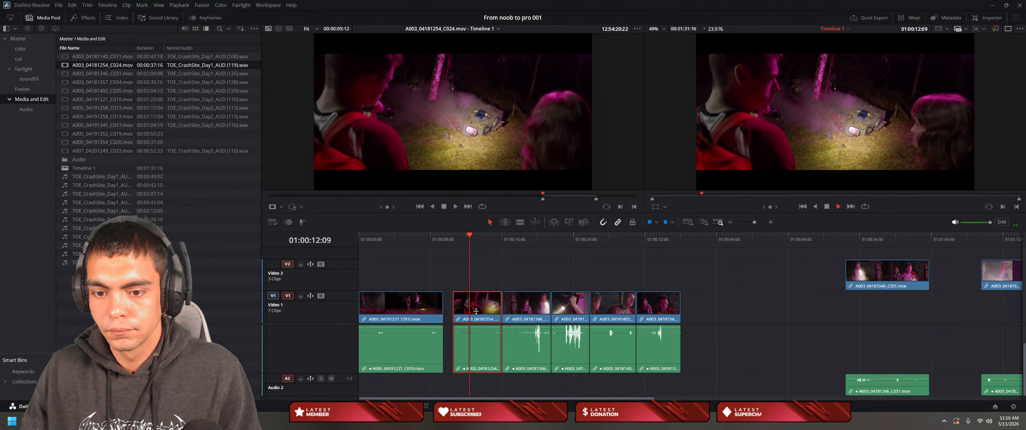
left_click(447, 306)
key("Delete")
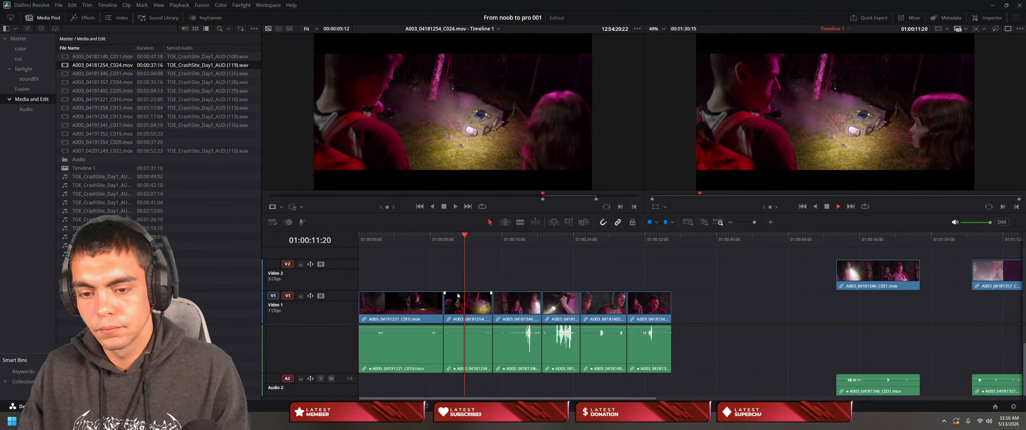
left_click_drag(442, 293, 439, 289)
key("space")
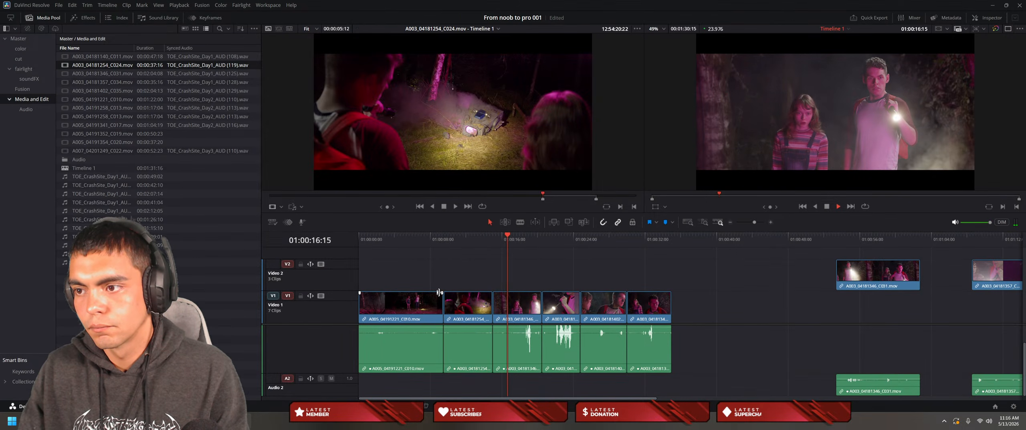
Step: Switch to the YouTube course, skip ahead to the crash-site insert demonstration, and pause it once the clip is inserted
key("alt+Tab")
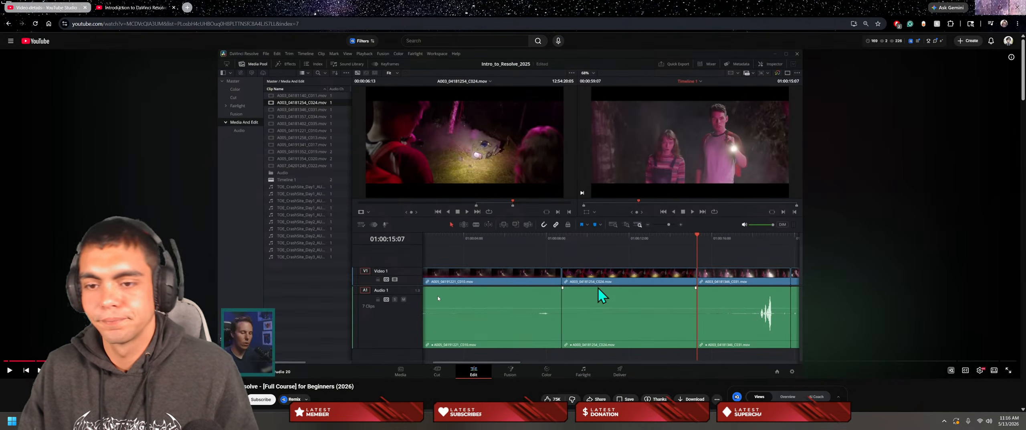
left_click(469, 288)
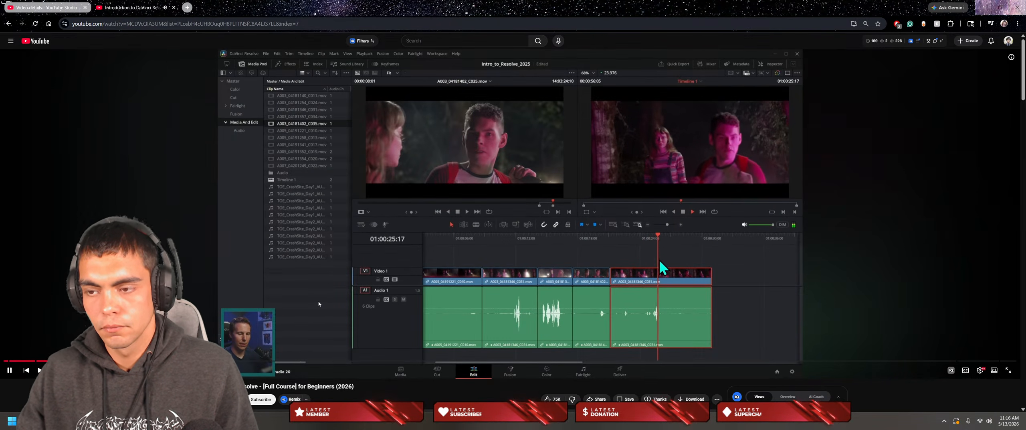
key("l")
key("l")
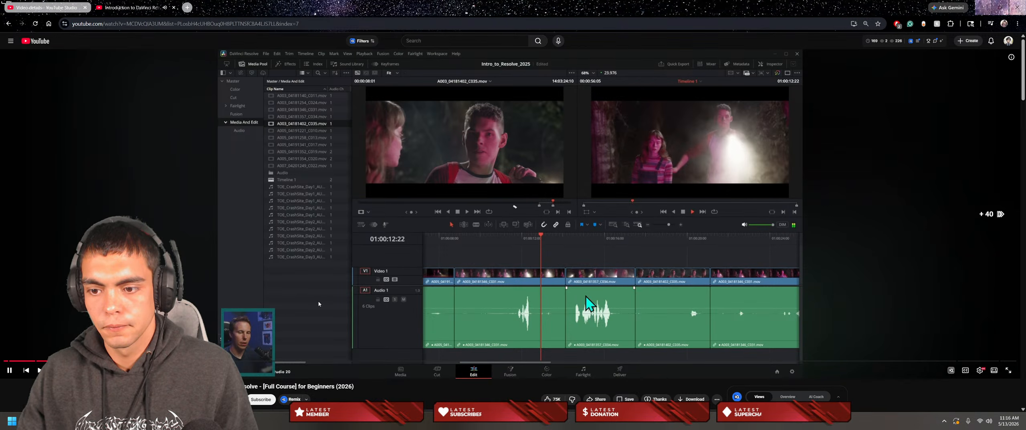
key("l")
key("l")
key("l")
key("l")
key("l")
key("l")
key("l")
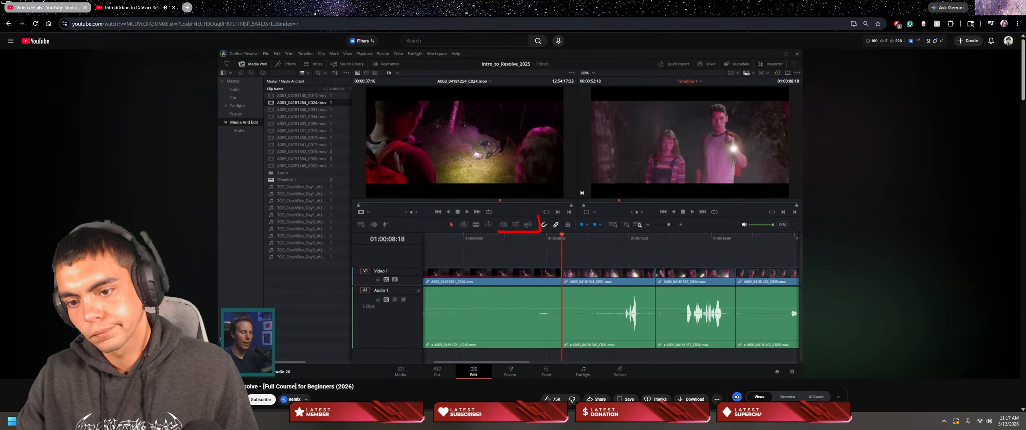
key("Right")
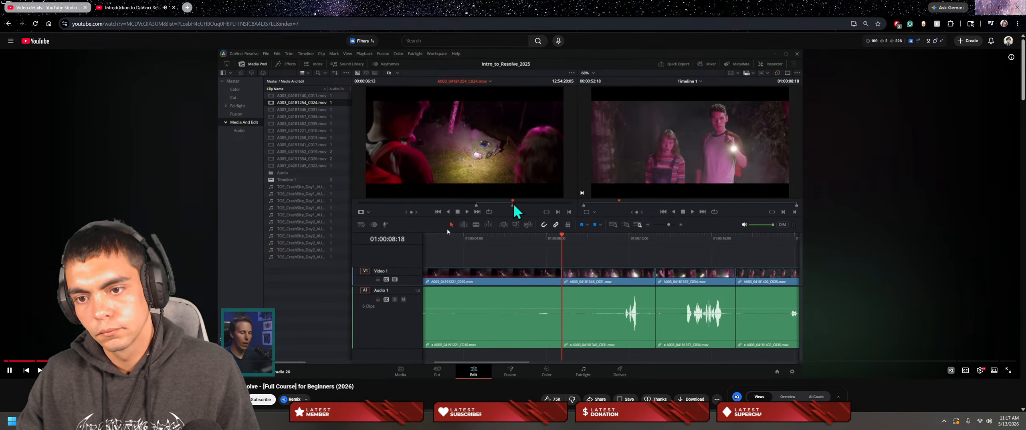
left_click(521, 222)
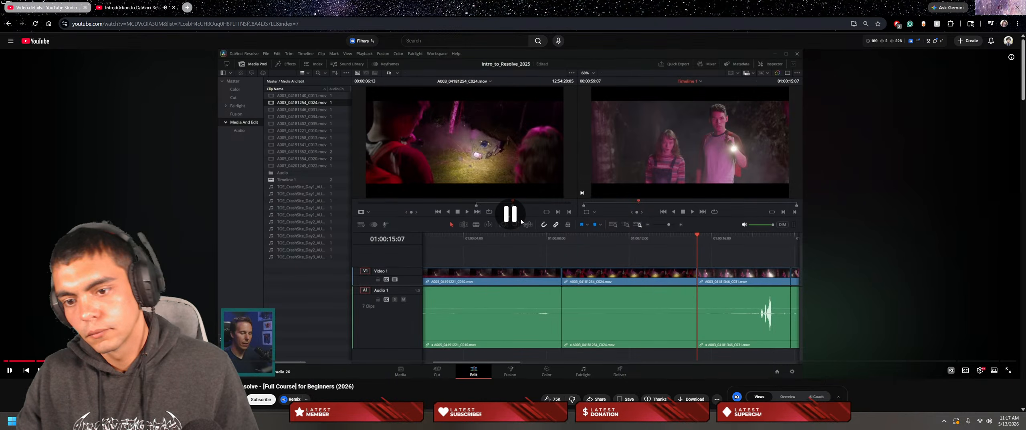
Step: Switch back to DaVinci Resolve and play the crash-site source footage backward and forward to find an earlier starting moment
key("alt+Tab")
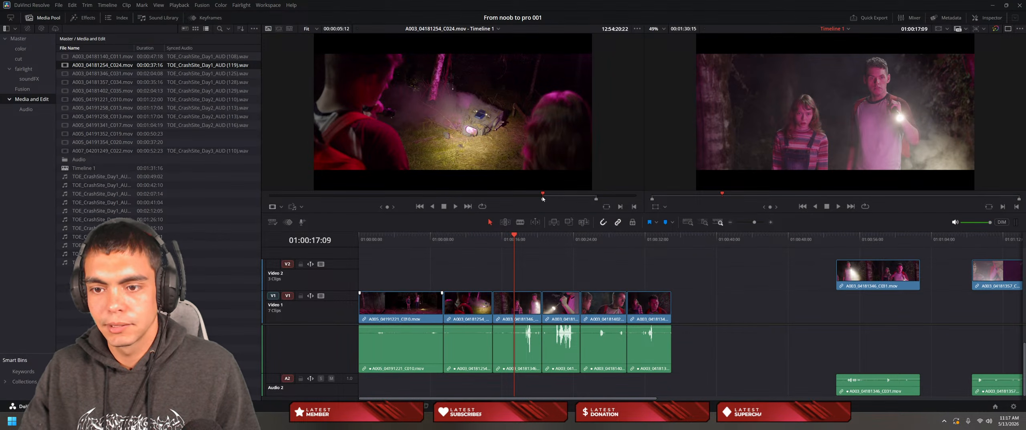
key("Left")
key("Left")
key("Left")
key("Left")
key("Left")
key("Left")
key("Left")
key("Left")
key("Left")
left_click(543, 180)
key("space")
key("space")
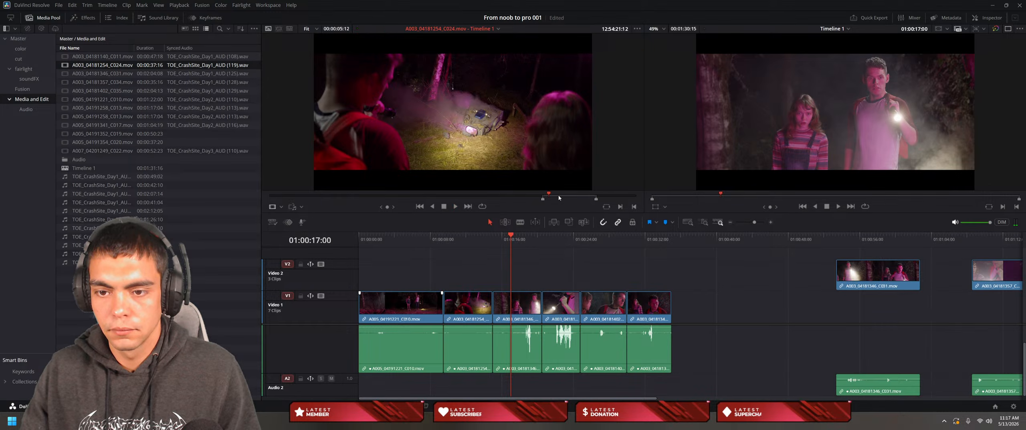
key("j")
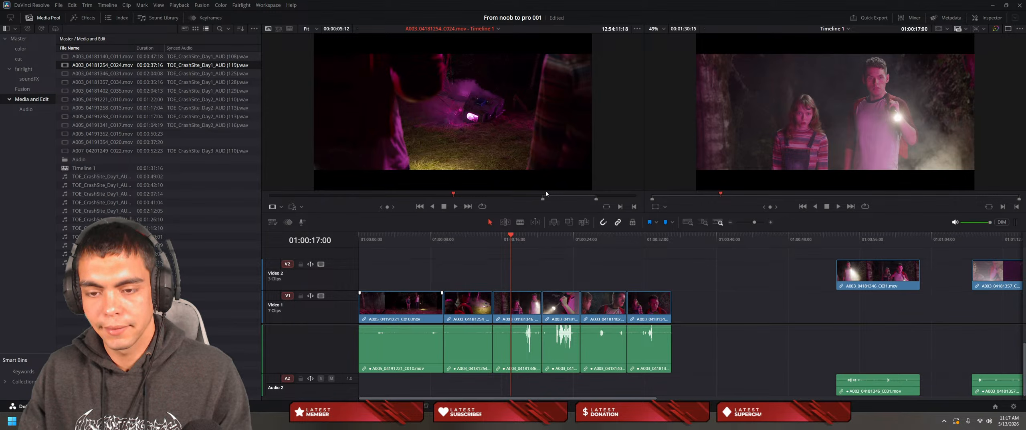
key("l")
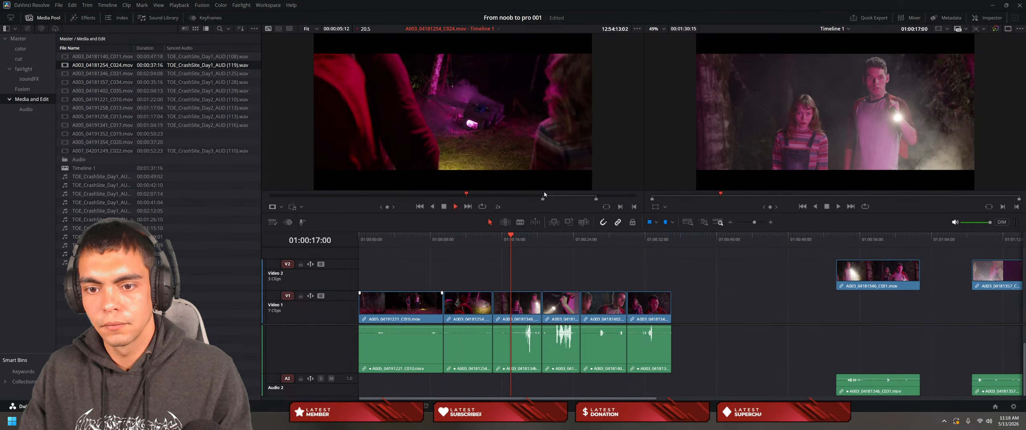
Step: Step back frame by frame and set the crash-site clip's in point at 12:54:12:17
key("Left")
key("Left")
key("Left")
key("Left")
key("Left")
key("Left")
key("Left")
key("Left")
key("Left")
key("Left")
key("Left")
key("Left")
key("Left")
key("Left")
key("Left")
key("Left")
key("Left")
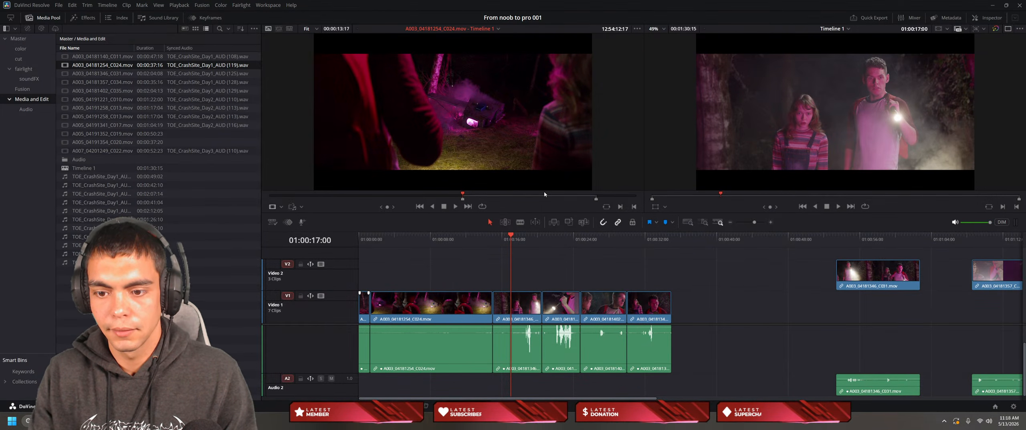
Step: Set the crash-site clip's out point at 12:54:17:15 for a duration of 00:00:04:23, and ripple delete the gap after it
key("space")
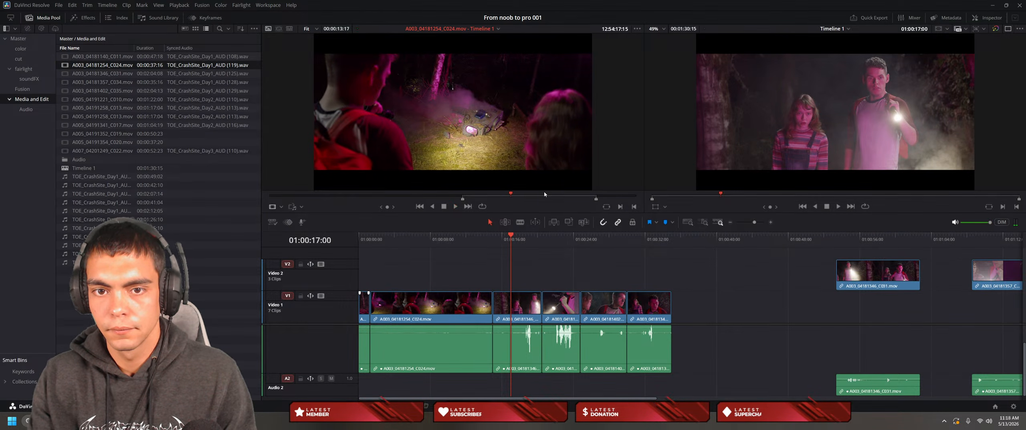
key("o")
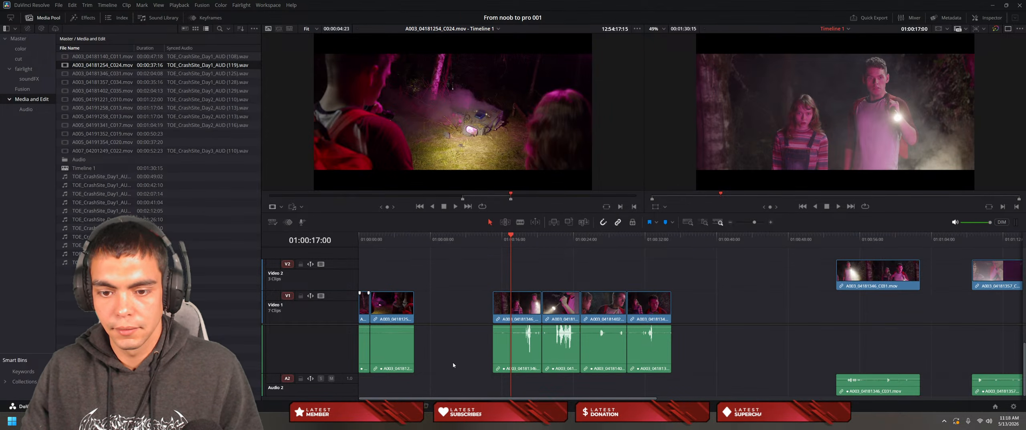
left_click_drag(457, 323, 458, 323)
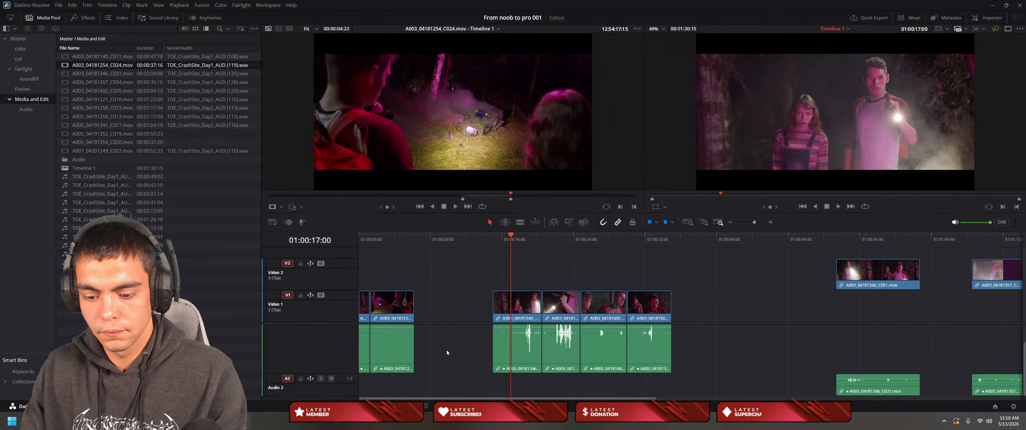
left_click(451, 338)
key("Delete")
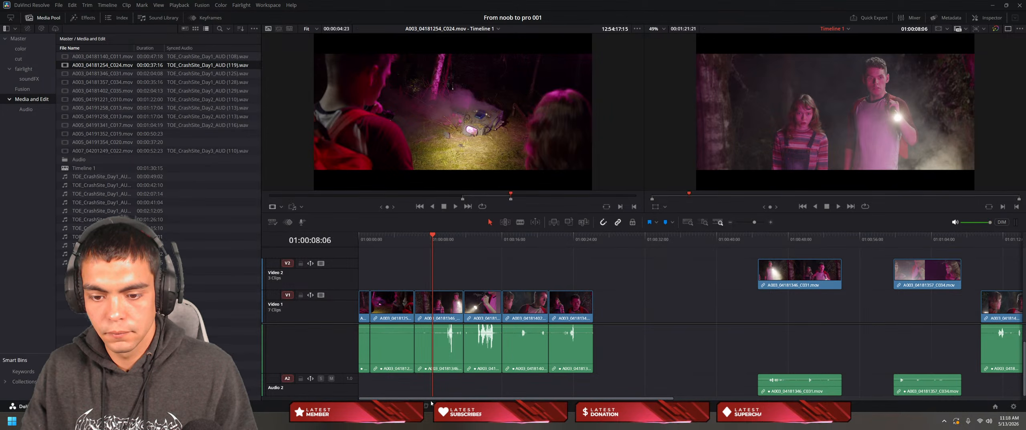
Step: Review the shortened opening from the timeline start into the third clip, stopping at 01:00:06:22
key("Home")
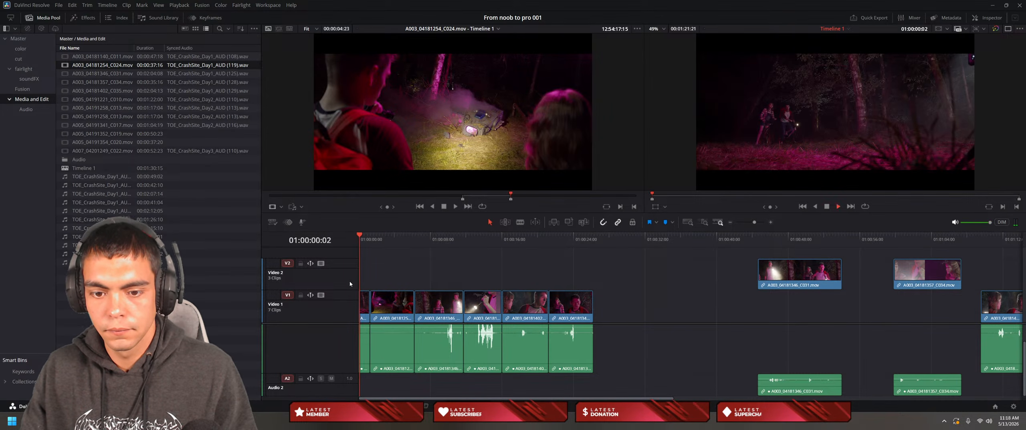
left_click_drag(360, 245, 397, 256)
key("space")
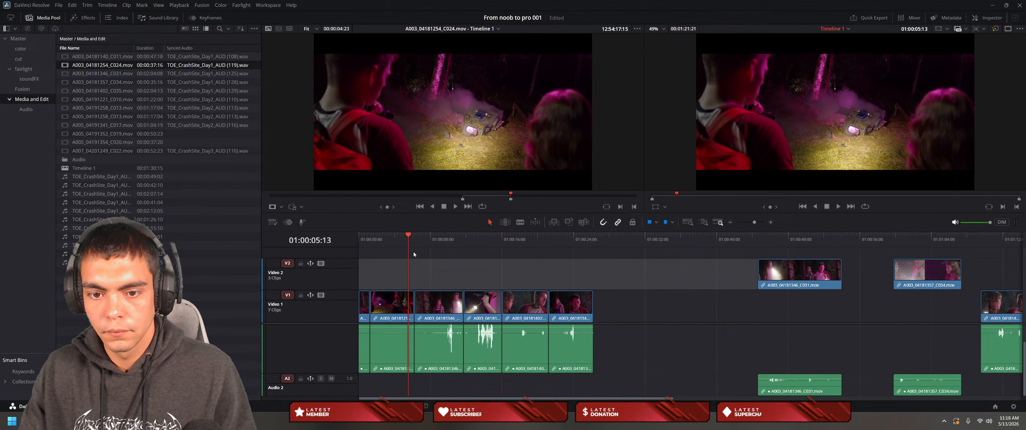
key("Home")
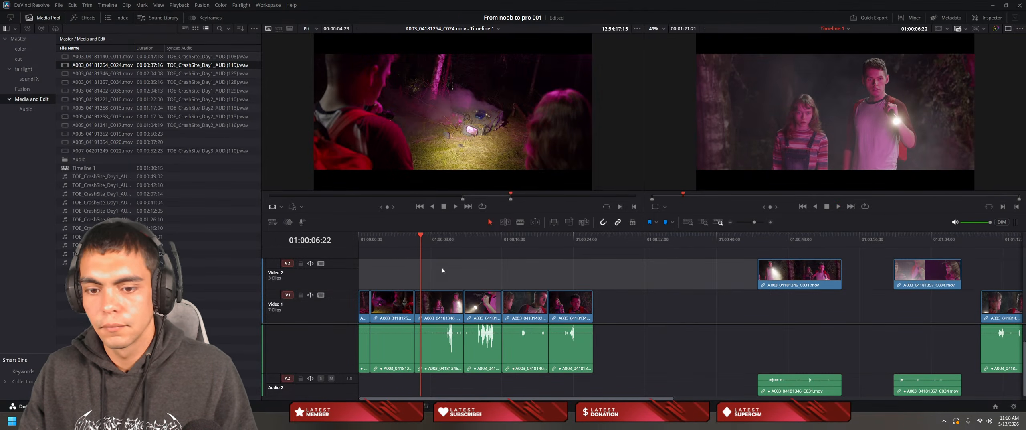
left_click(445, 272)
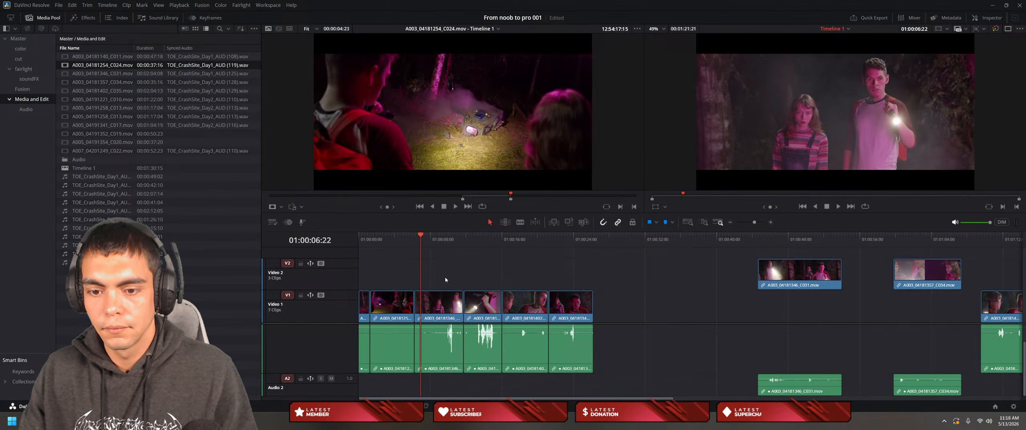
Step: Move the crash-site clip after the A003_04181346_C031 clip, shifting the following clips later, and open the C031 clip in the source viewer
left_click_drag(431, 314, 381, 265)
left_click_drag(390, 306, 439, 306)
left_click_drag(457, 263, 586, 374)
left_click_drag(466, 311, 506, 311)
left_click_drag(404, 263, 384, 302)
double_click(397, 307)
left_click_drag(450, 263, 646, 354)
left_click(638, 347)
Step: Ripple delete the gap between the A003_04181346_C031 clip and the crash-site clip
left_click(435, 357)
scroll(435, 353, "up", 1)
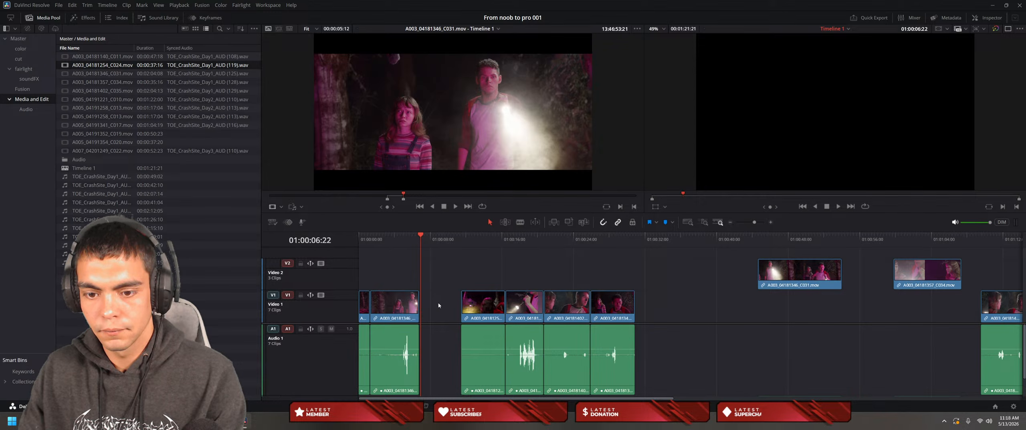
scroll(455, 326, "down", 1)
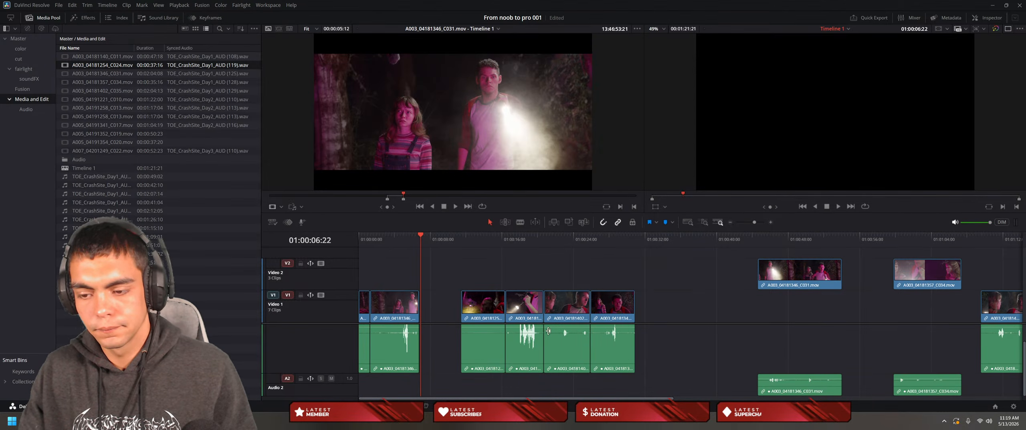
mouse_move(420, 362)
left_mouse_down()
mouse_move(446, 362)
mouse_move(424, 353)
left_mouse_up()
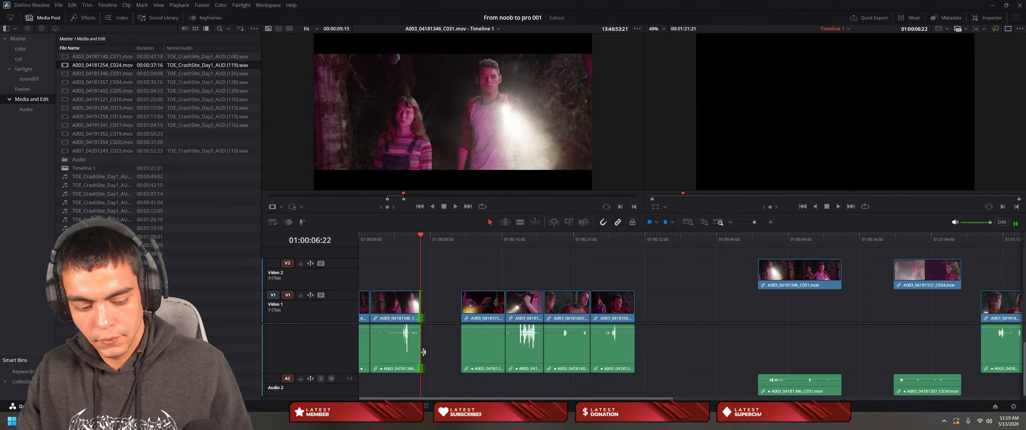
left_click(443, 344)
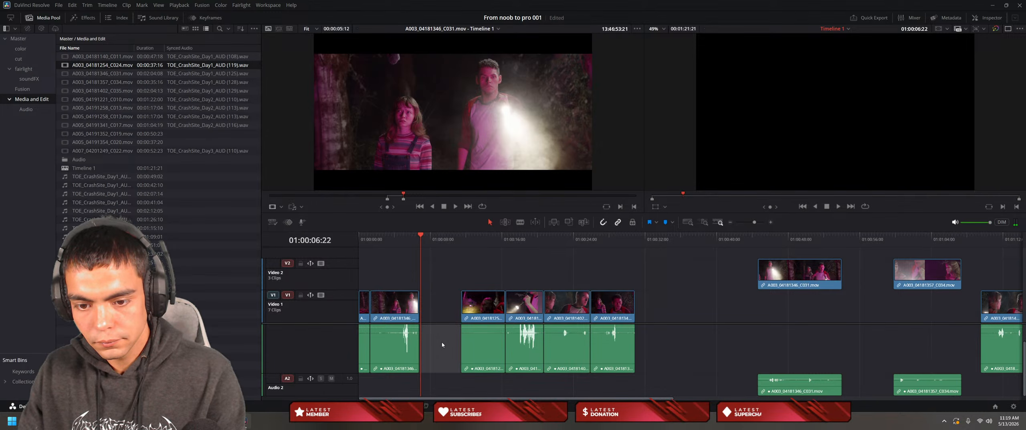
key("Delete")
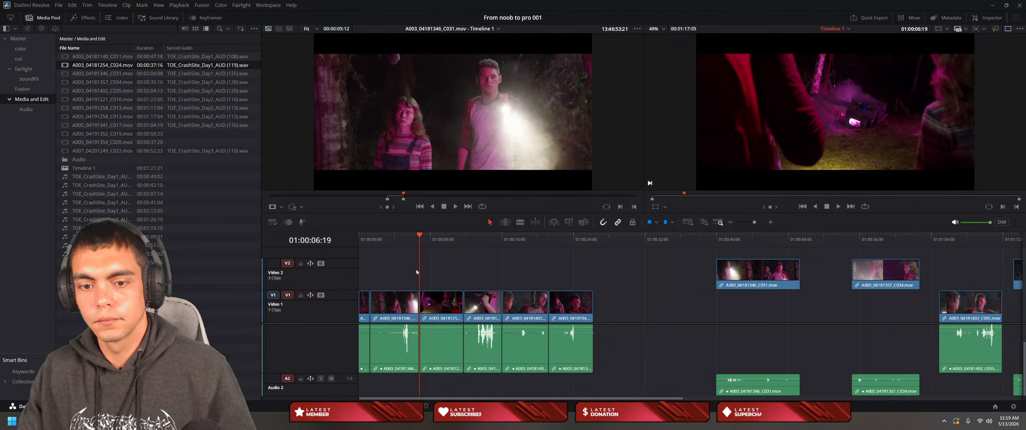
Step: Review the opening from the timeline start into the A003_04181346_C031 clip
left_click_drag(418, 268, 362, 278)
key("space")
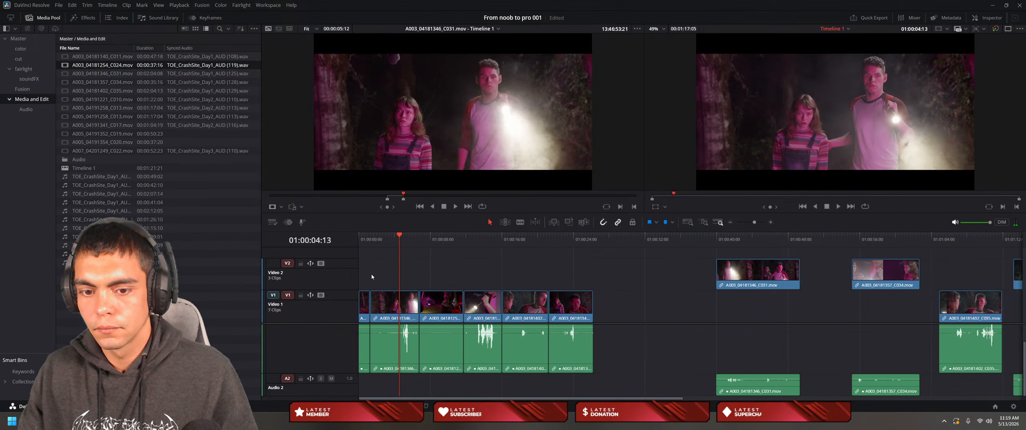
key("Right")
key("Right")
key("Right")
key("Right")
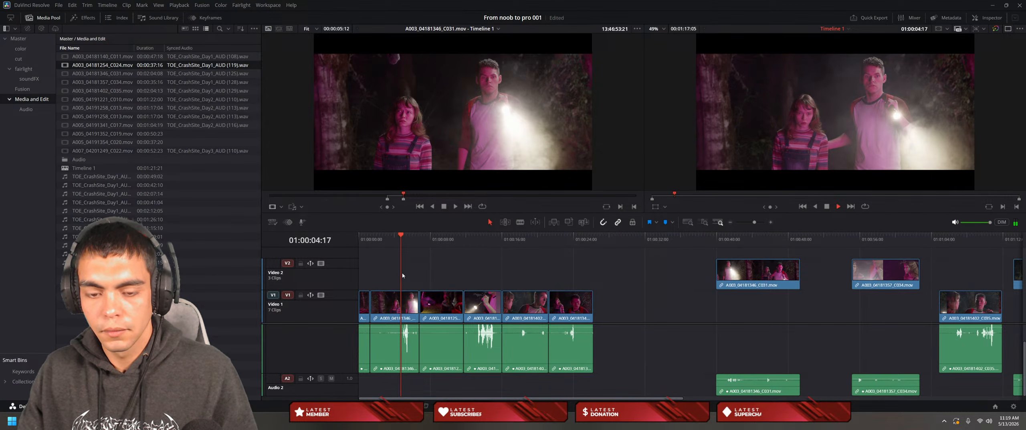
key("space")
Step: Undo the gap deletion and the reordering of the crash-site clip and the A003_04181346_C031 clip
key("ctrl+z")
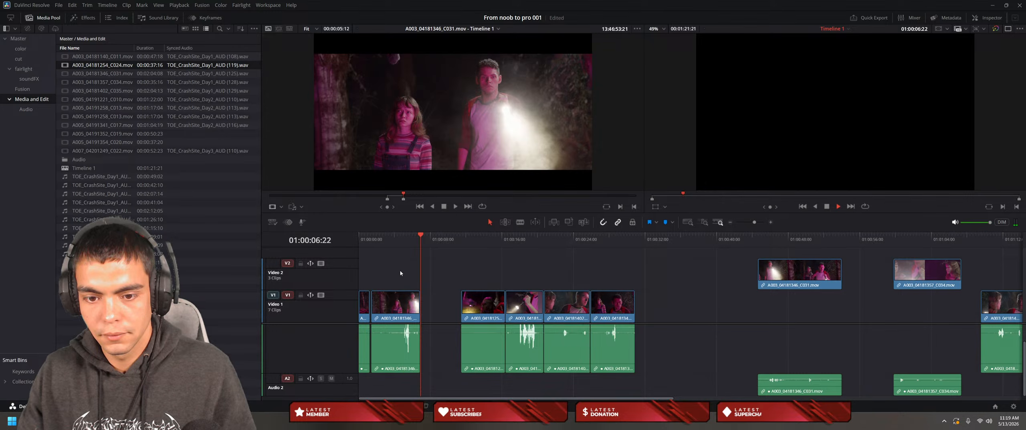
key("ctrl+z")
key("ctrl+z")
key("ctrl+z")
key("ctrl+z")
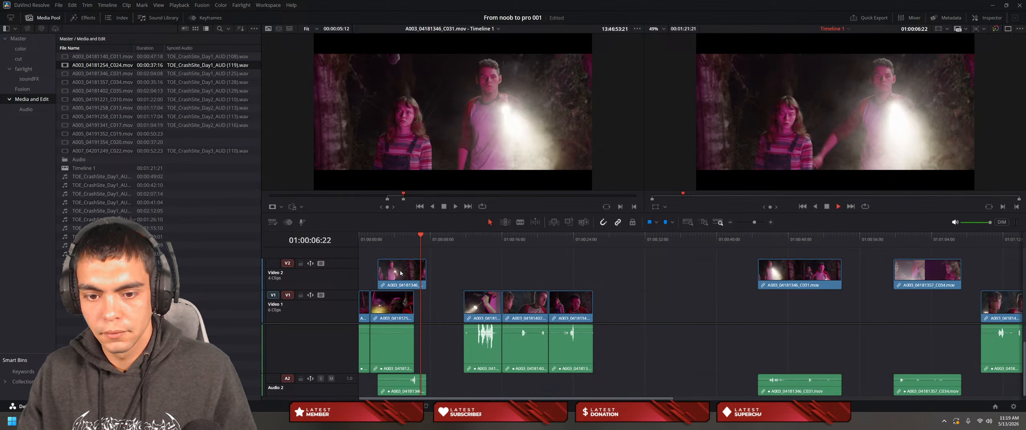
key("ctrl+z")
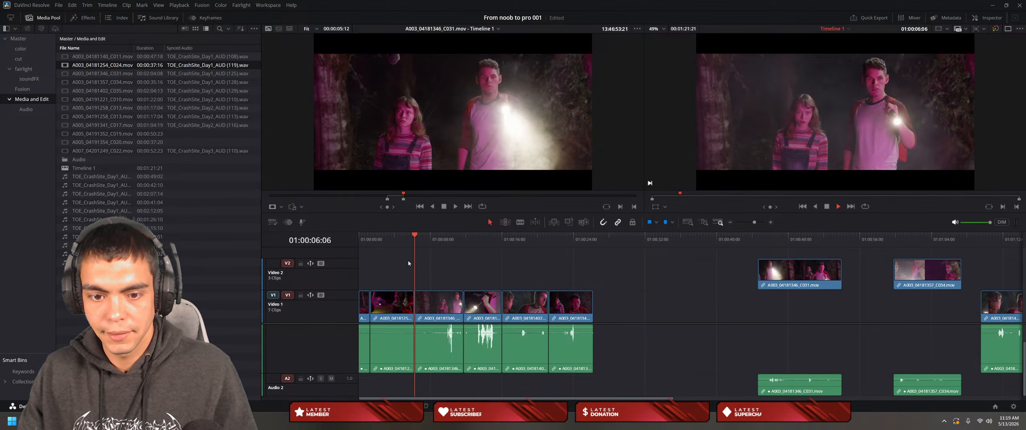
Step: Review the crash-site clip in its original order, from the end of the opening clip to just before the C031 clip
left_click_drag(413, 260, 364, 274)
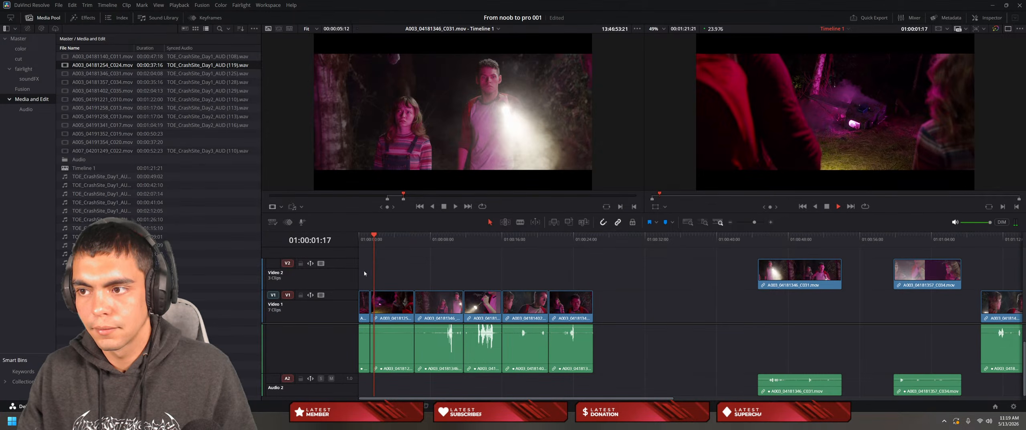
key("space")
key("space")
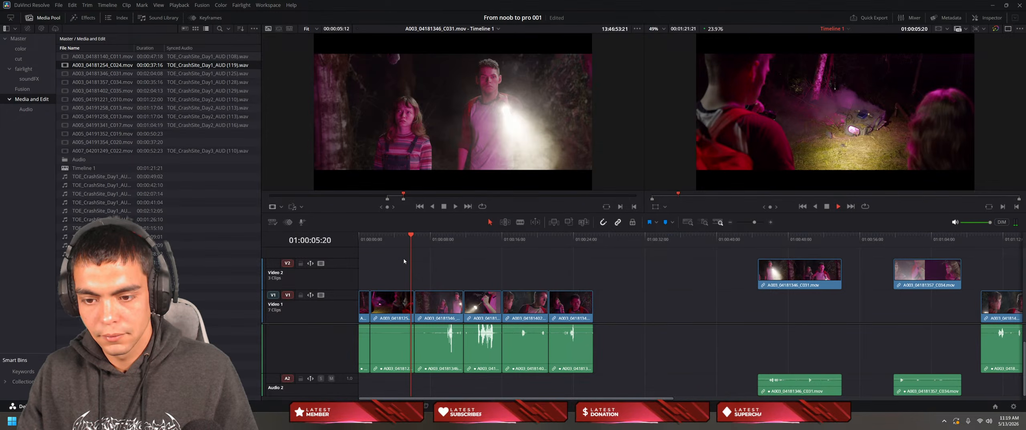
Step: Undo the earlier shortening of the opening clip and the crash-site clip, and clear the clip selection
key("ctrl+z")
key("ctrl+z")
key("ctrl+z")
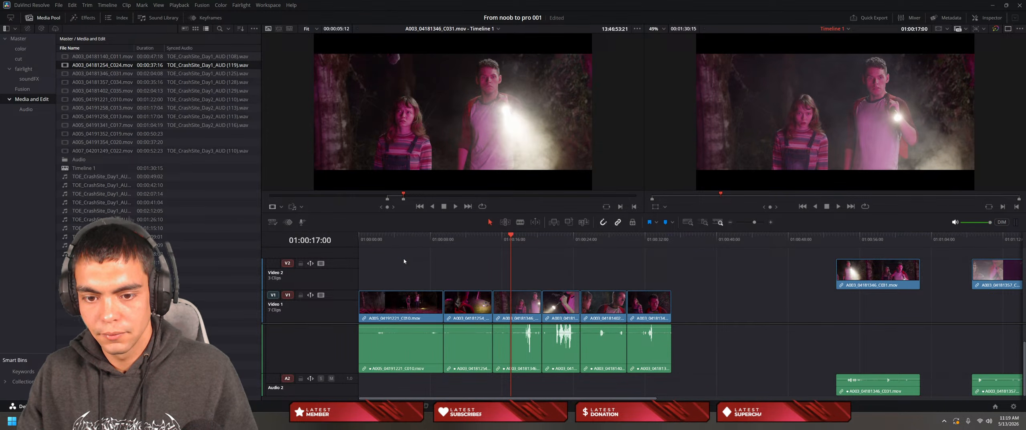
left_click(470, 264)
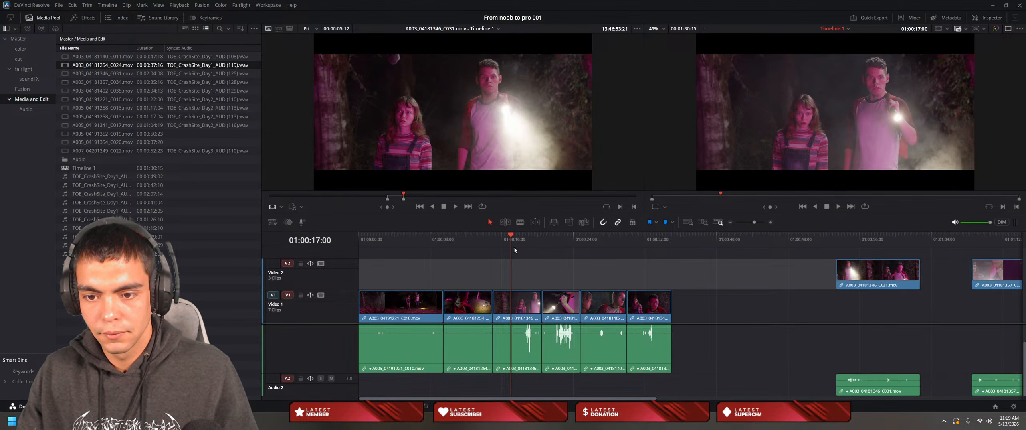
Step: Review the full-length opening clip, stopping near its end at 01:00:09:01
left_click_drag(511, 250, 406, 274)
key("space")
key("space")
key("space")
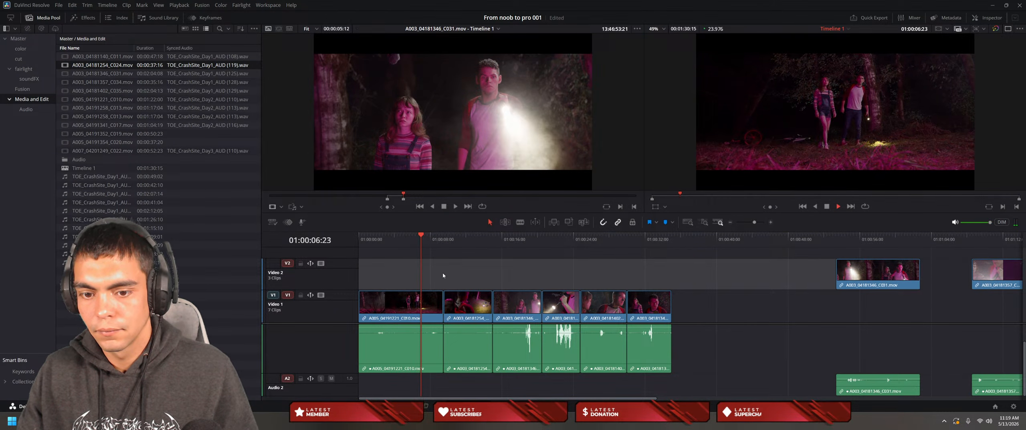
key("space")
Step: Shift the four clips after the crash-site clip later on Video 1 to leave a gap for extending it
left_click_drag(534, 269, 678, 385)
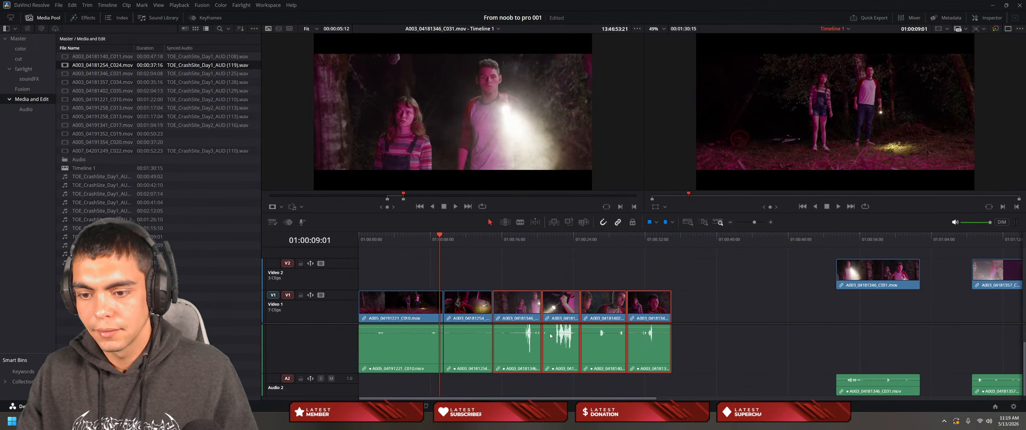
left_click_drag(526, 312, 601, 313)
Step: Try to set the crash-site clip's in point at 12:54:12:11 in the source viewer
double_click(457, 311)
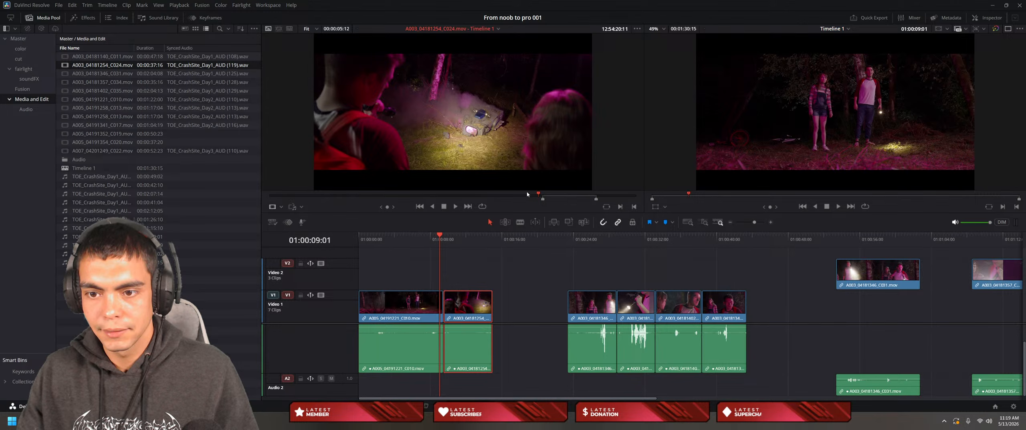
left_click_drag(540, 195, 461, 209)
key("i")
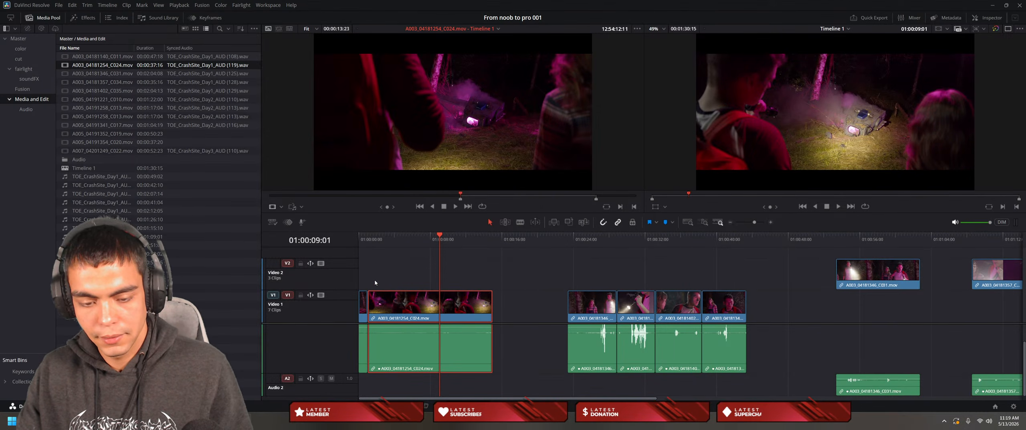
key("ctrl+z")
Step: Move the crash-site clip up to Video 2 and try an in point at 12:54:12:11, undoing that trim
left_click_drag(463, 302, 470, 269)
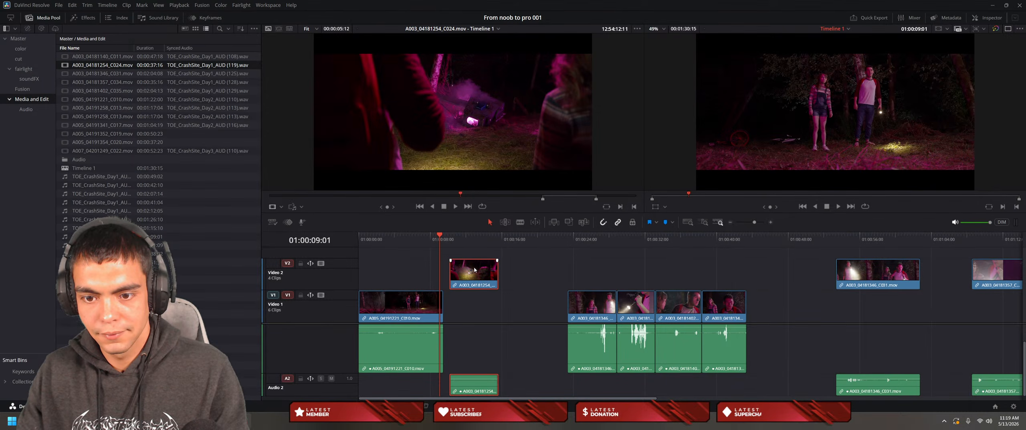
key("i")
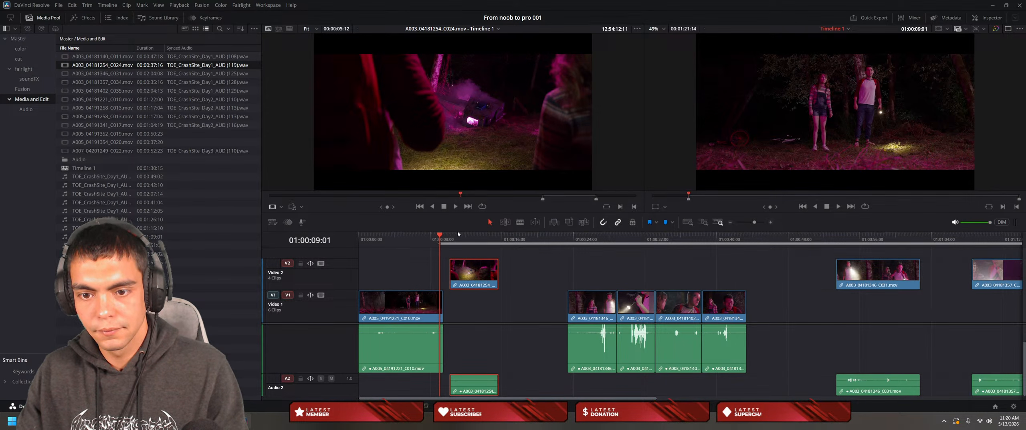
key("i")
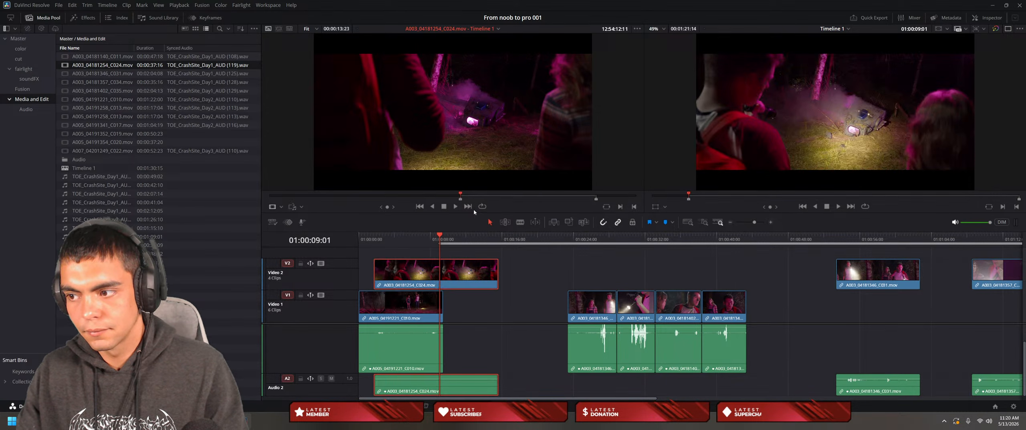
key("ctrl+z")
key("ctrl+z")
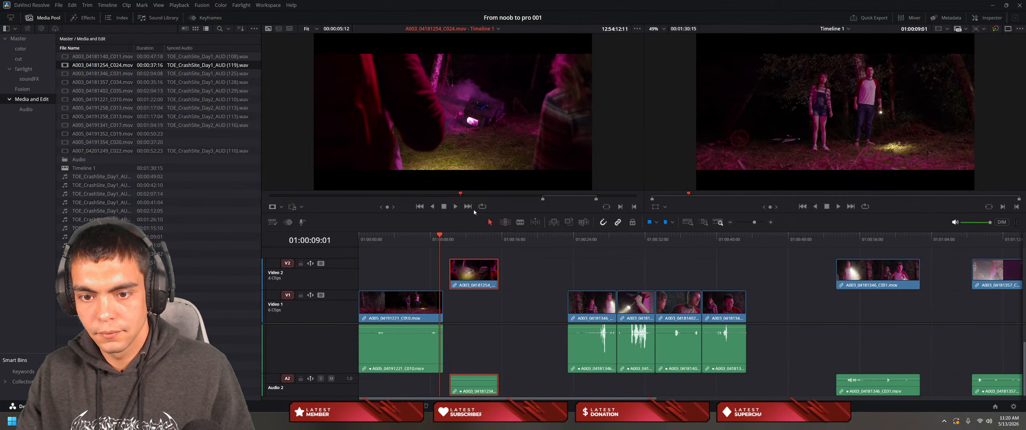
Step: Set the crash-site clip's in point at 12:54:12:18 and move it back to Video 1 directly after the opening clip
double_click(471, 282)
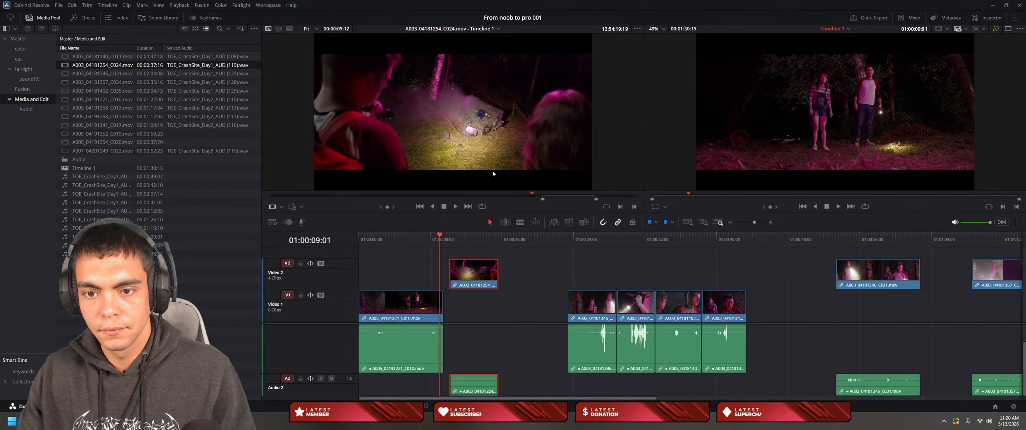
left_click_drag(531, 193, 464, 204)
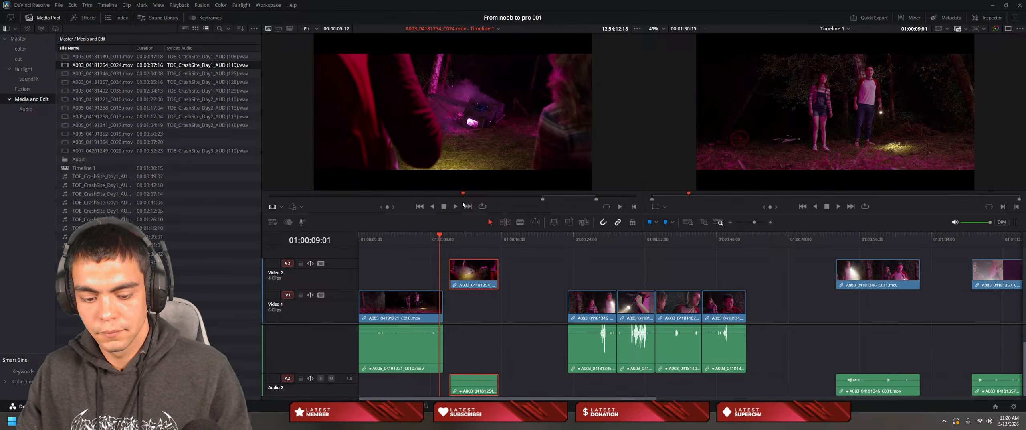
key("i")
left_click_drag(434, 272, 501, 310)
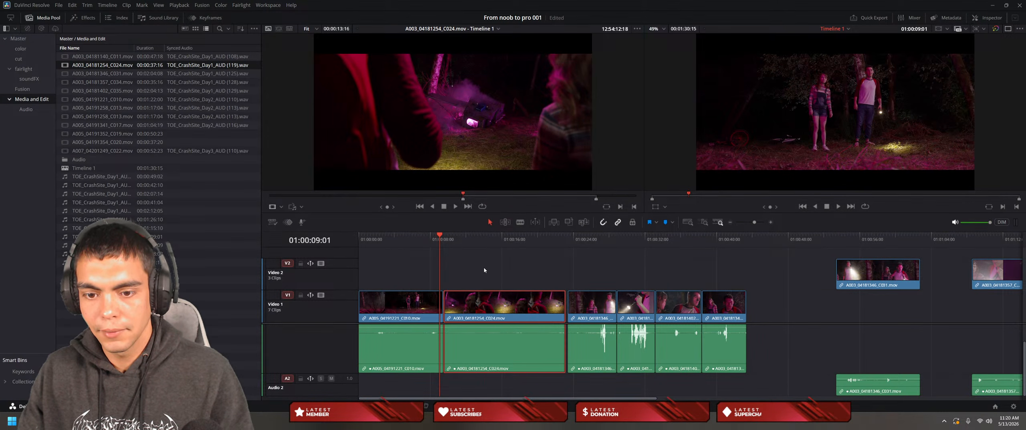
Step: Trim the crash-site clip's end to 01:00:13:23, move the four following clips against it, and preview the cut
key("space")
left_click_drag(451, 264, 413, 277)
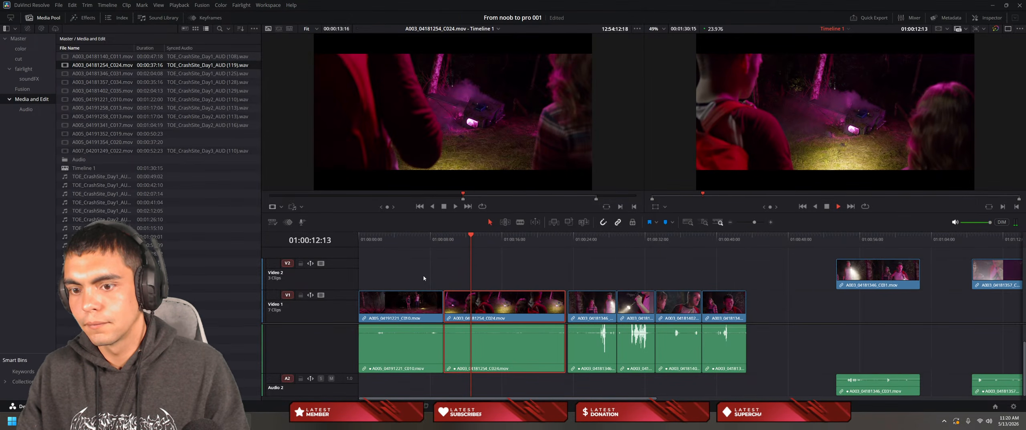
key("space")
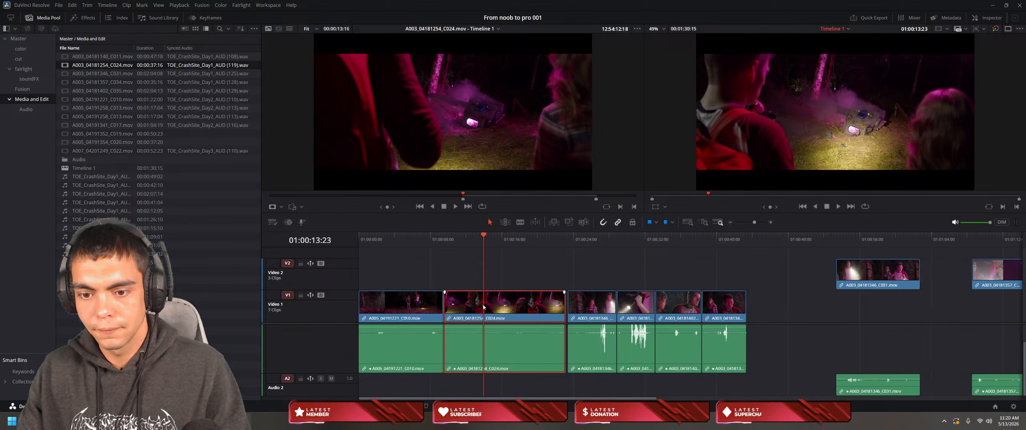
left_click_drag(566, 303, 485, 305)
left_click_drag(569, 268, 747, 377)
left_click_drag(591, 306, 506, 307)
key("j")
key("l")
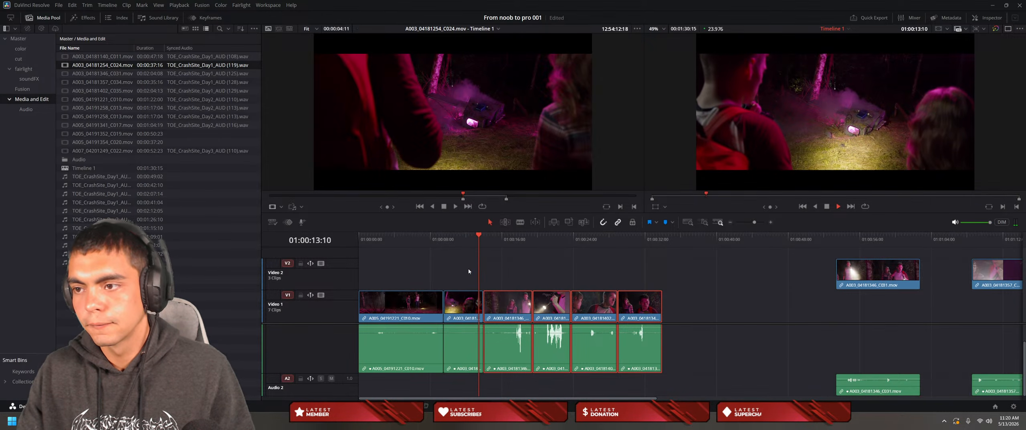
Step: Extend the crash-site clip to a duration of 00:00:05:04, fit the four following clips against its new end, and preview the cut
left_click_drag(511, 267, 705, 367)
left_click_drag(535, 306, 565, 307)
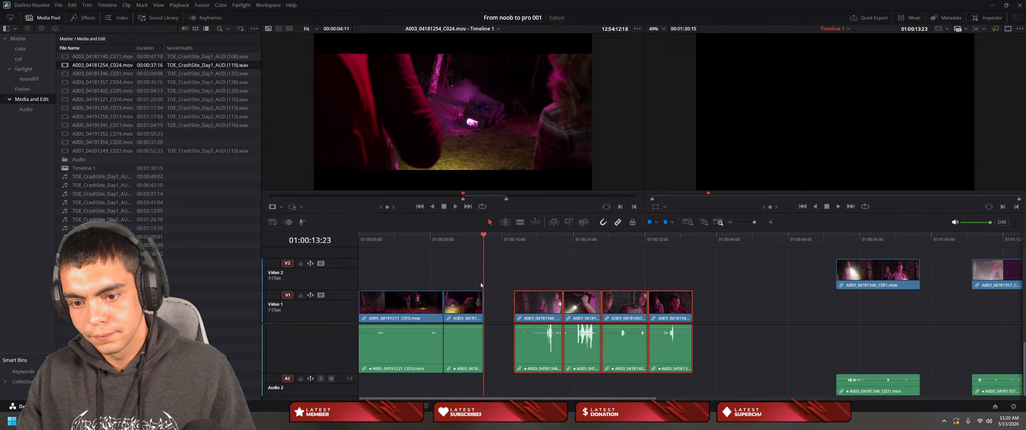
left_click(483, 301)
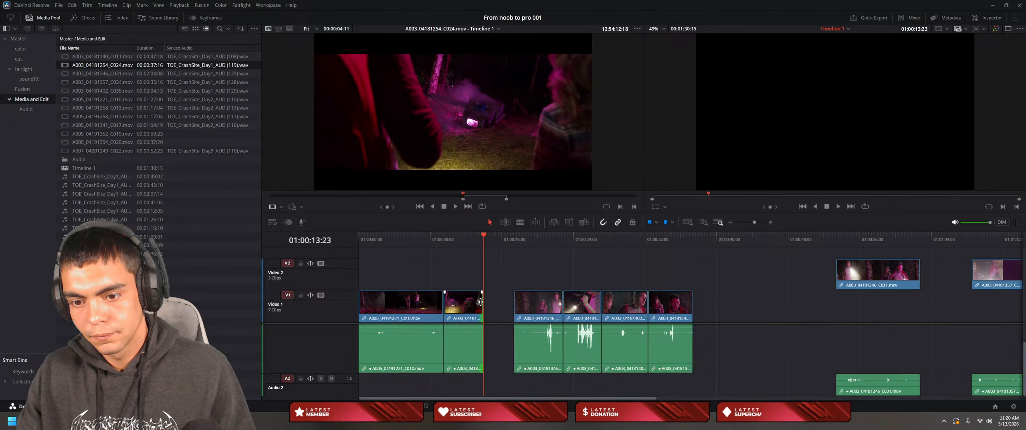
left_click_drag(485, 302, 490, 304)
left_click_drag(527, 273, 707, 366)
left_click_drag(542, 304, 518, 304)
key("space")
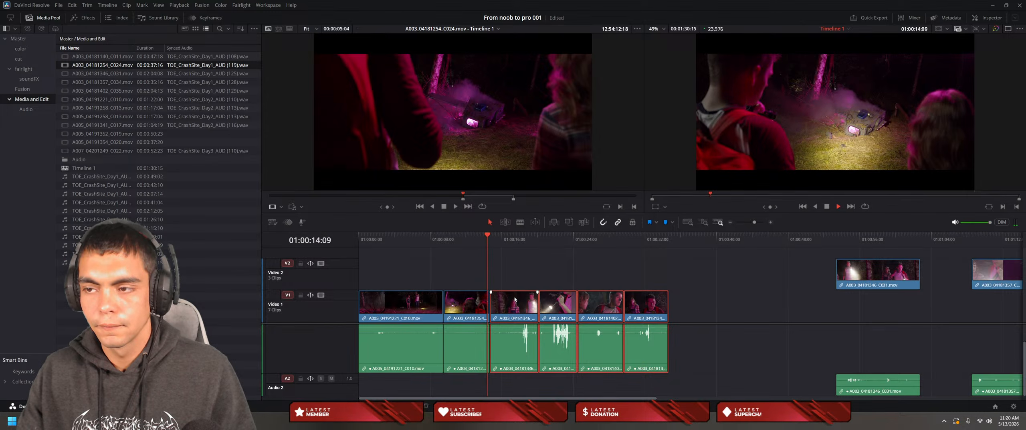
key("space")
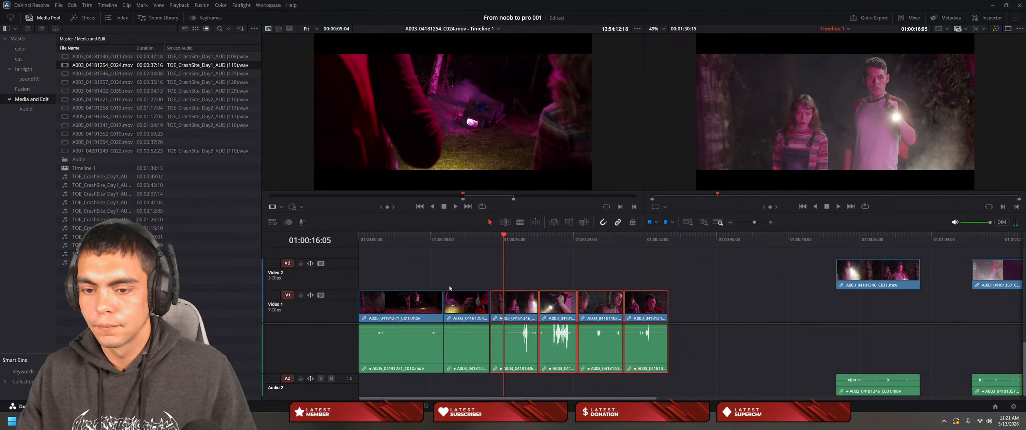
Step: Trim the crash-site clip's end to a duration of 00:00:04:06 and move the four following clips back against it
left_click_drag(504, 272, 655, 362)
left_click_drag(504, 299, 480, 301)
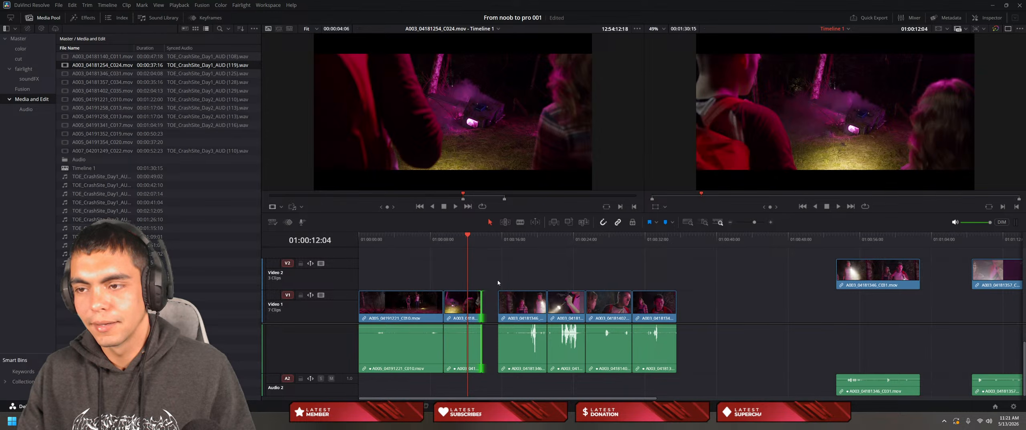
key("space")
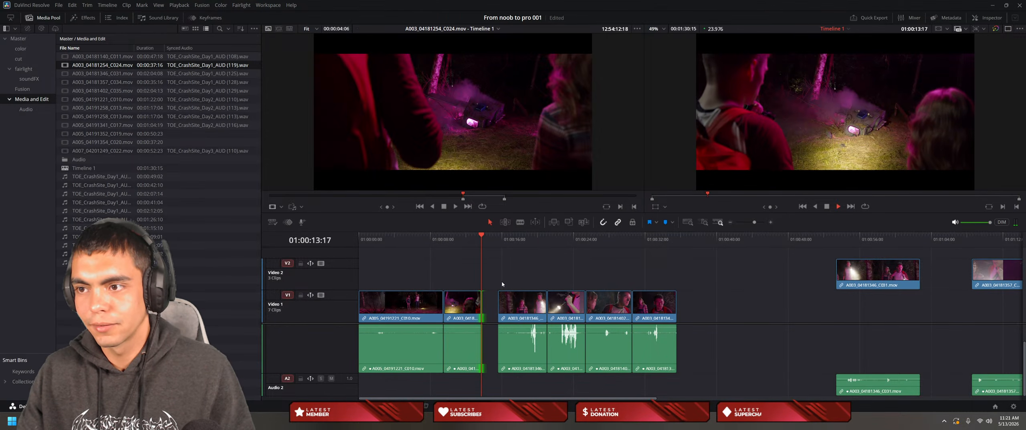
key("space")
left_click_drag(507, 277, 673, 362)
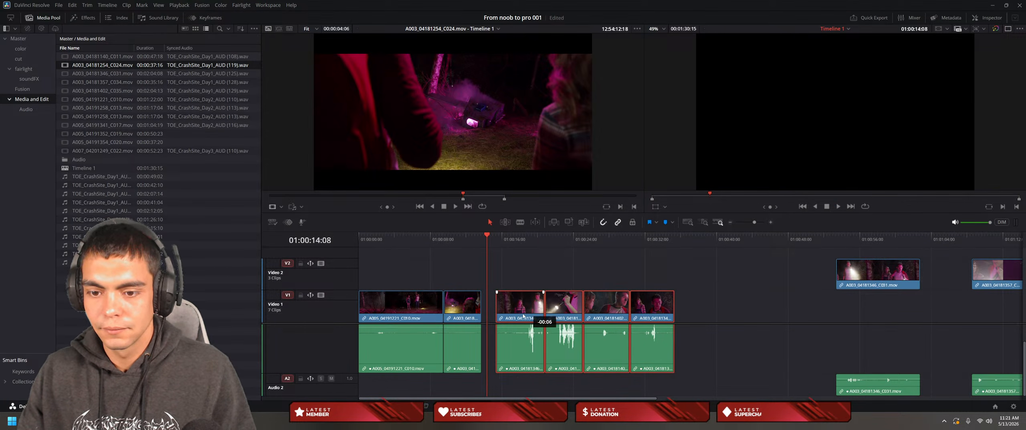
left_click_drag(527, 313, 514, 318)
Step: Review the cut from the crash-site clip into the C031 clip and play on to 01:00:20:12
key("j")
key("j")
key("l")
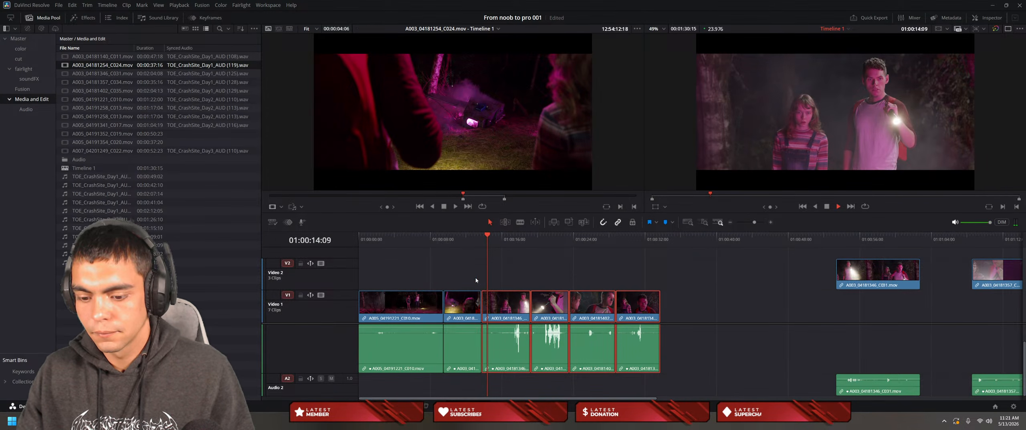
key("k")
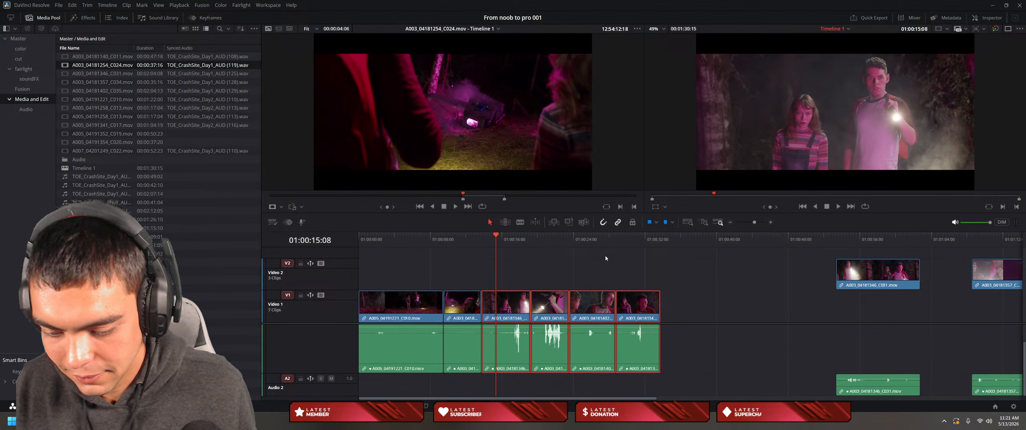
key("space")
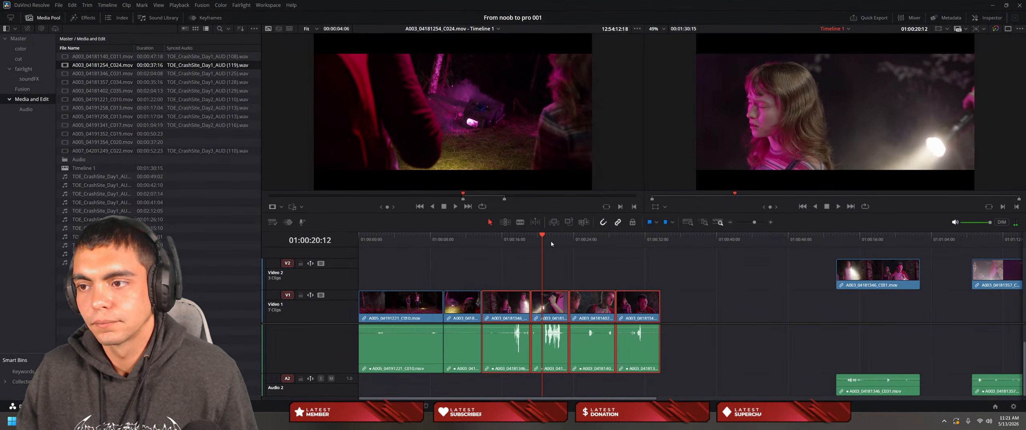
Step: Switch to the browser to follow the YouTube course video, and return to DaVinci Resolve
key("alt+Tab")
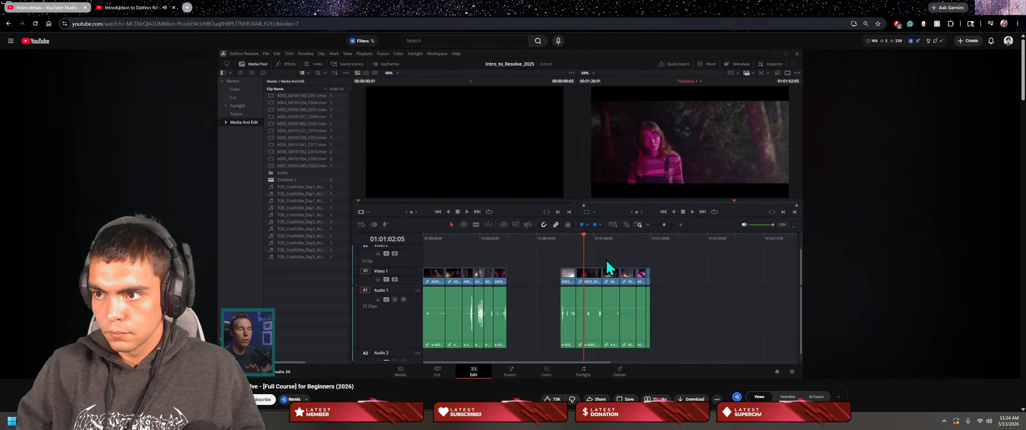
key("alt+Tab")
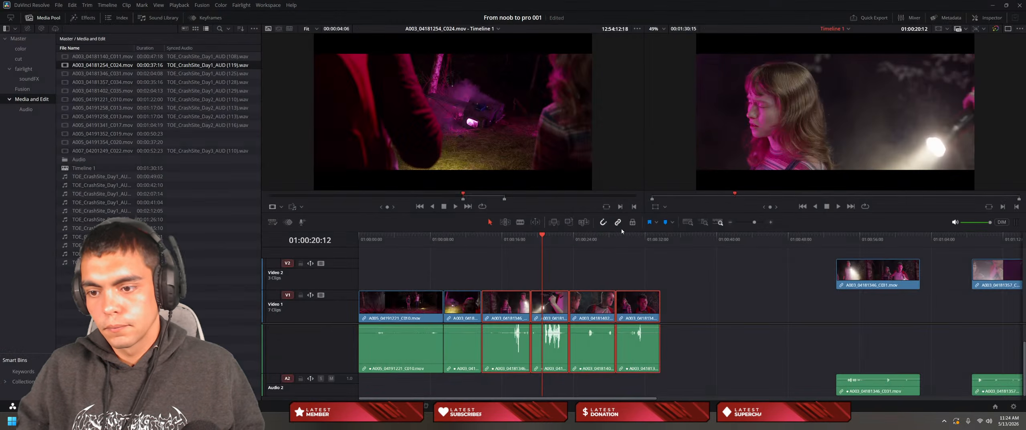
left_click(1021, 29)
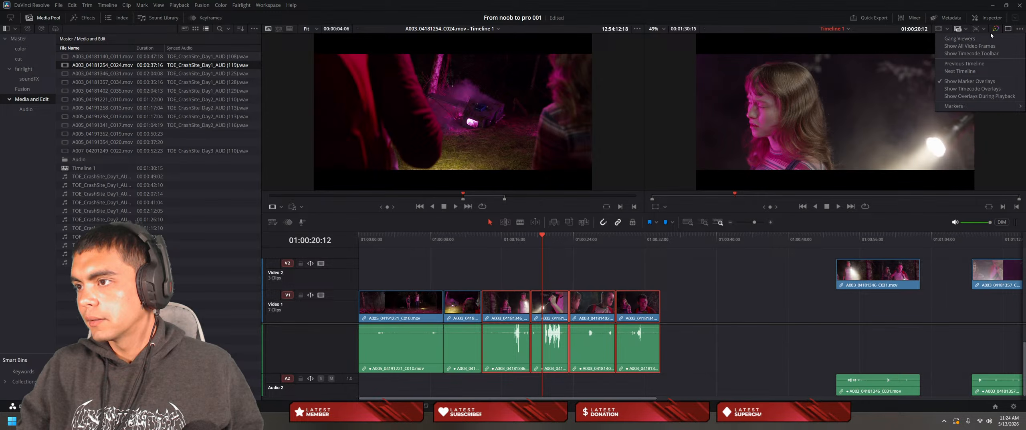
left_click(947, 28)
left_click(947, 29)
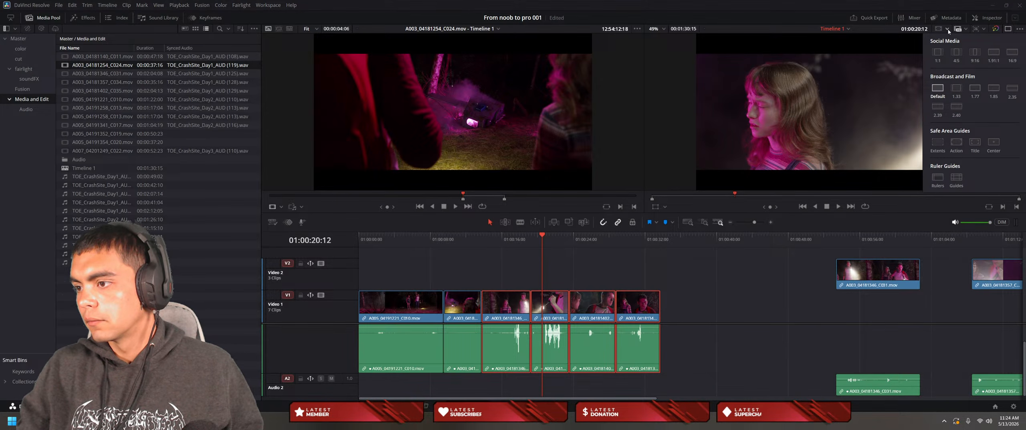
left_click(966, 29)
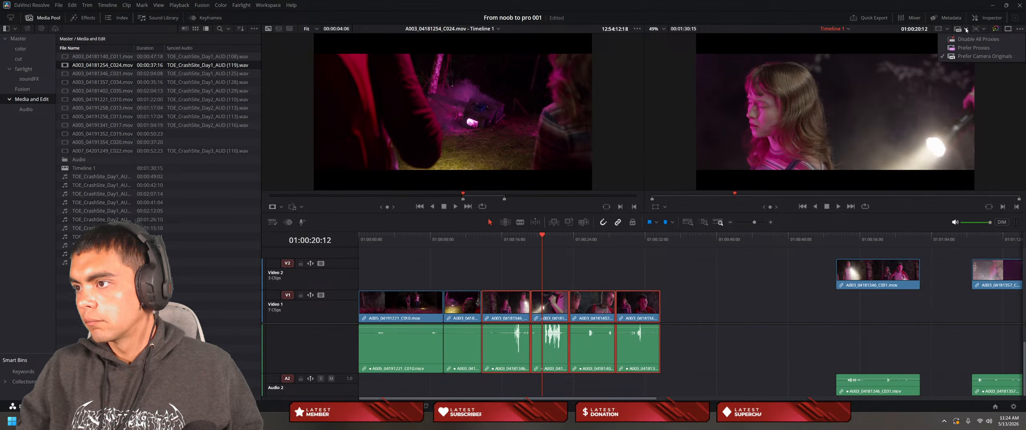
left_click(985, 30)
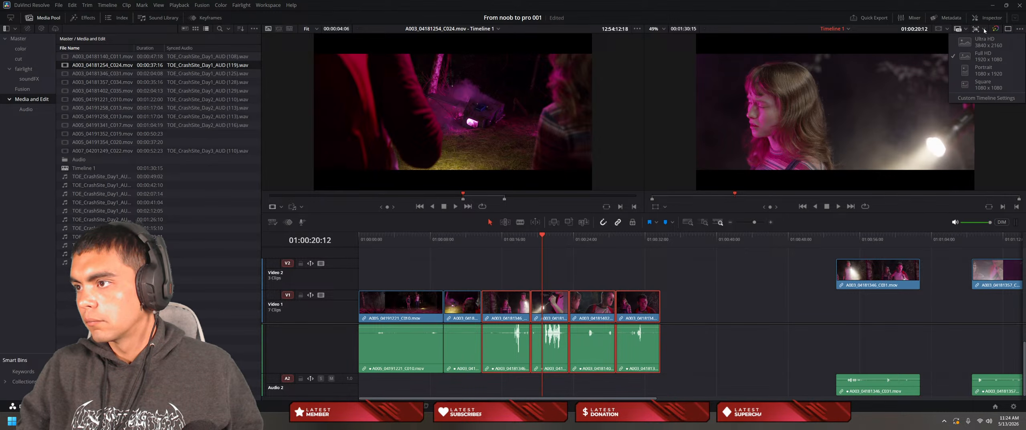
left_click(1019, 29)
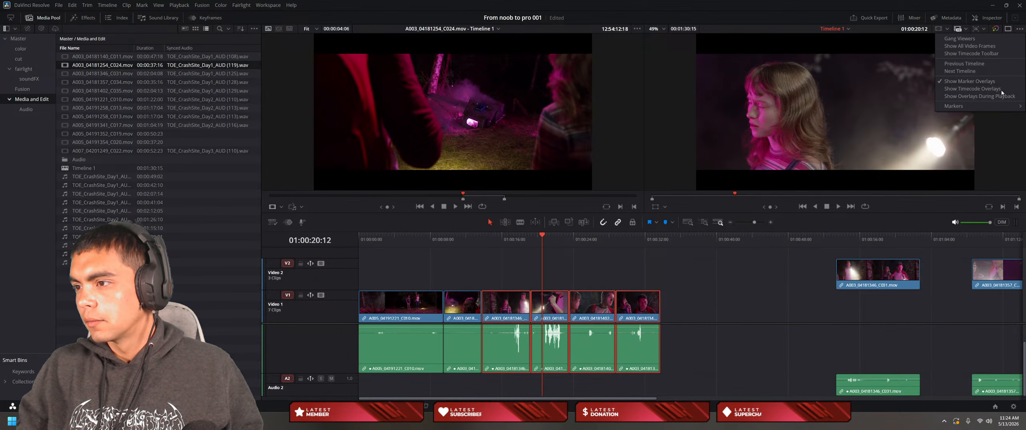
Step: Switch to the browser, rewind the YouTube course video to the Append at End demonstration, pause it, and return to DaVinci Resolve
key("alt+Tab")
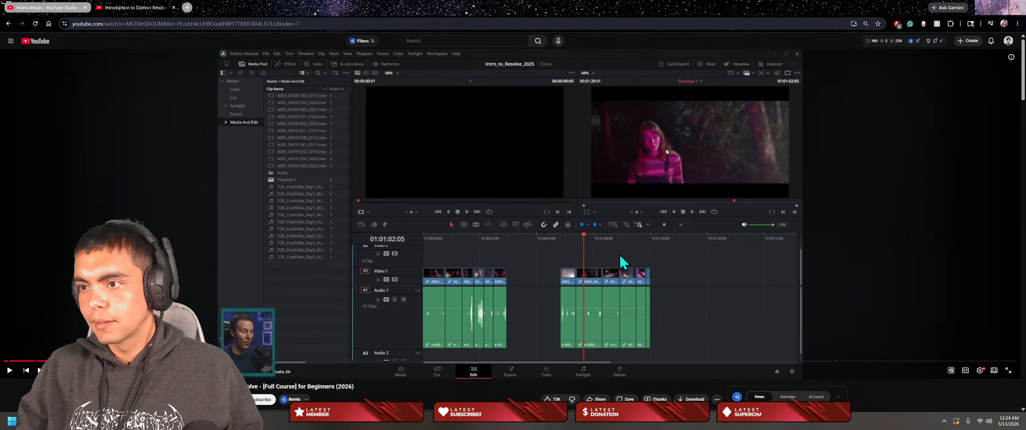
left_click(725, 125)
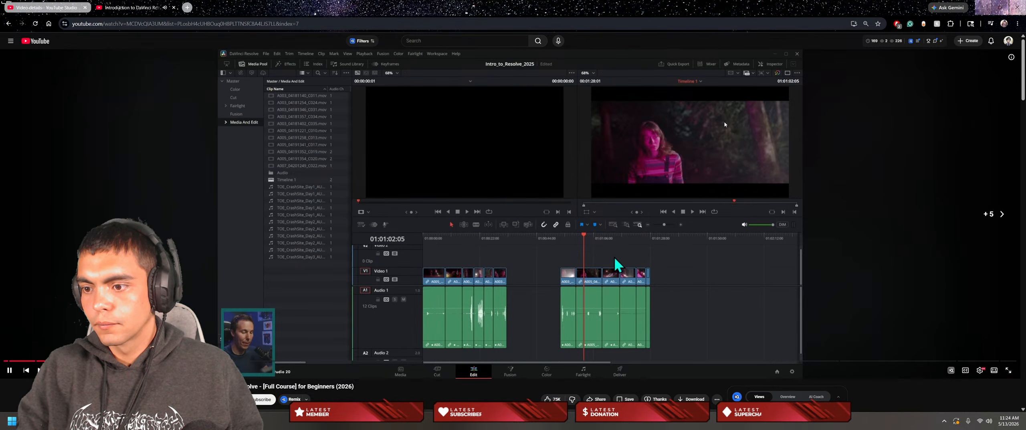
key("Left")
key("Left")
key("Left")
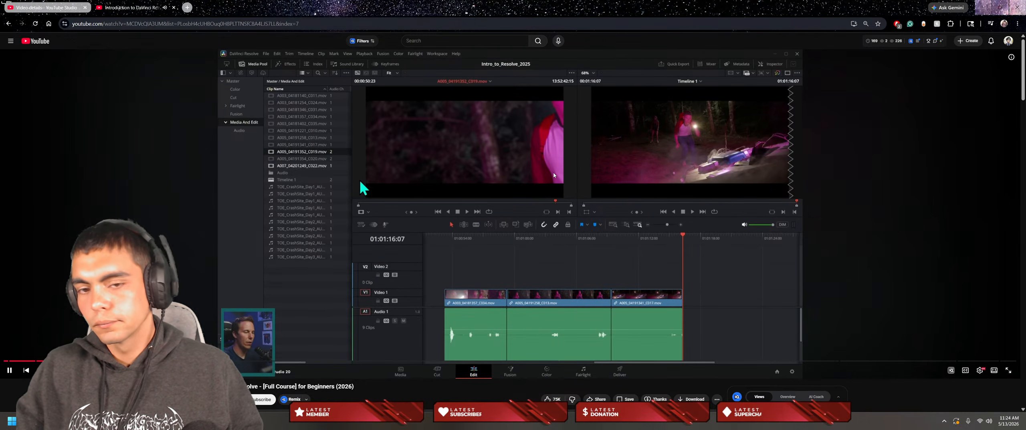
key("Left")
key("Left")
key("Left")
key("Left")
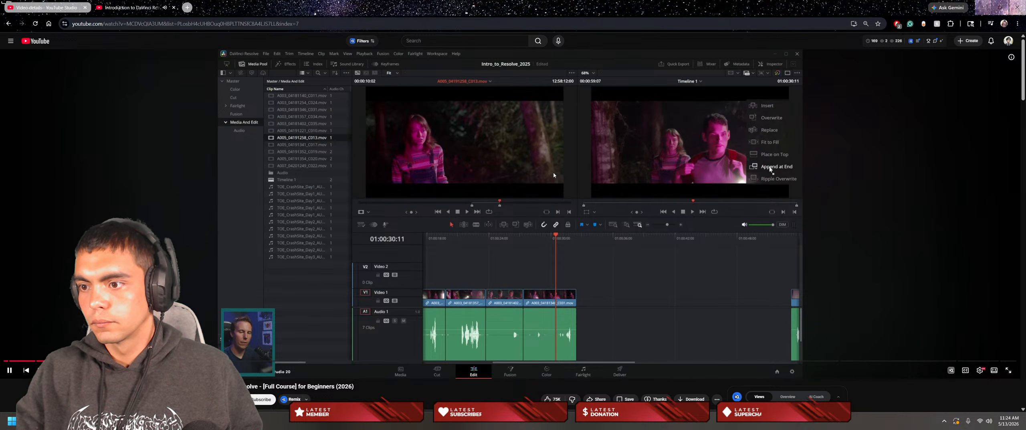
key("space")
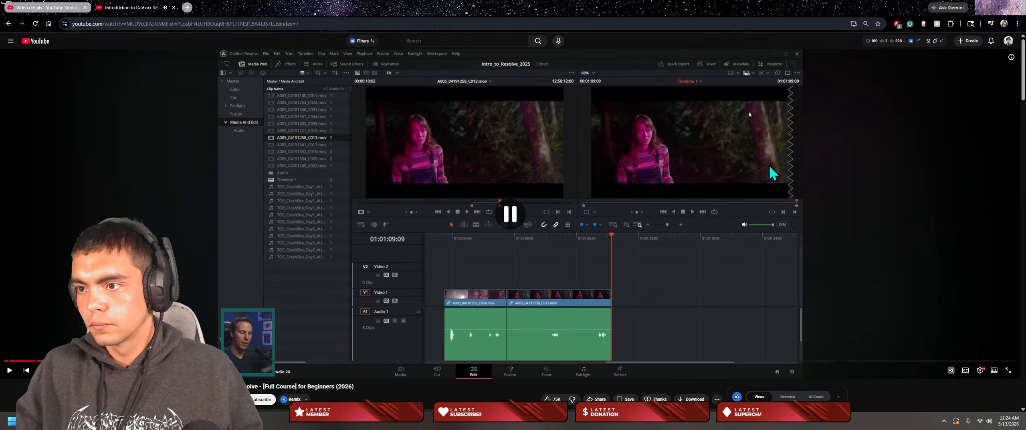
key("alt+Tab")
left_click(1009, 30)
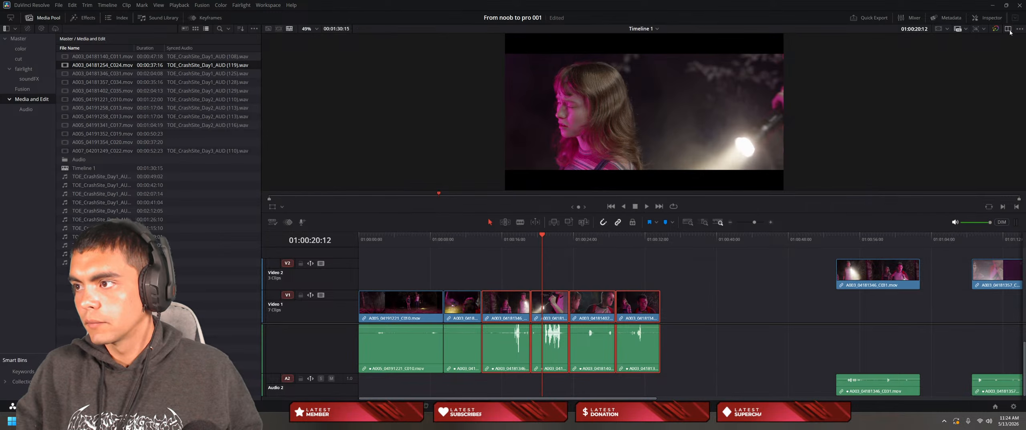
left_click(1010, 31)
left_click(1010, 31)
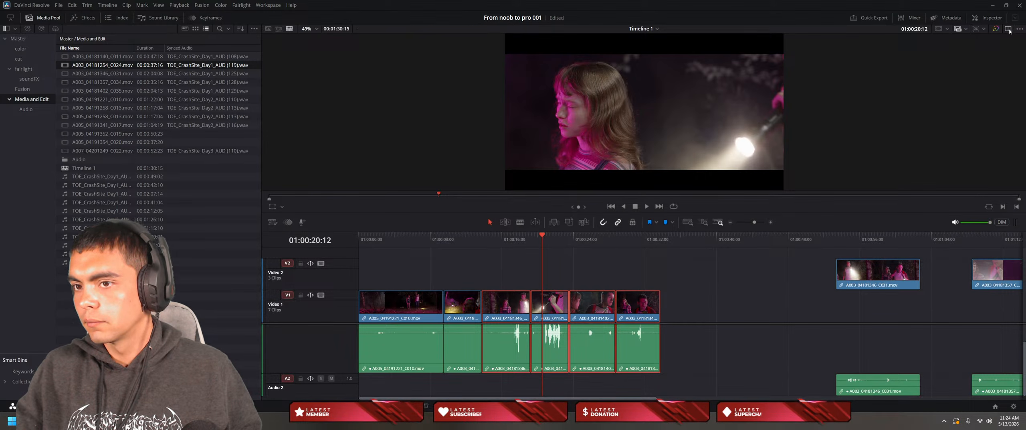
left_click(1011, 31)
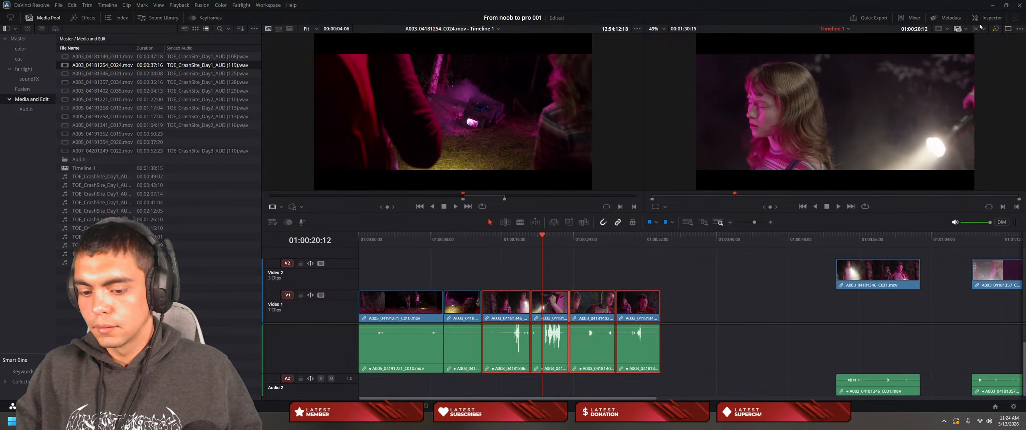
Step: Switch to the browser, rewind the course video about one minute, rewatch the edit overlay explanation, and return to DaVinci Resolve
key("alt+Tab")
left_click(899, 148)
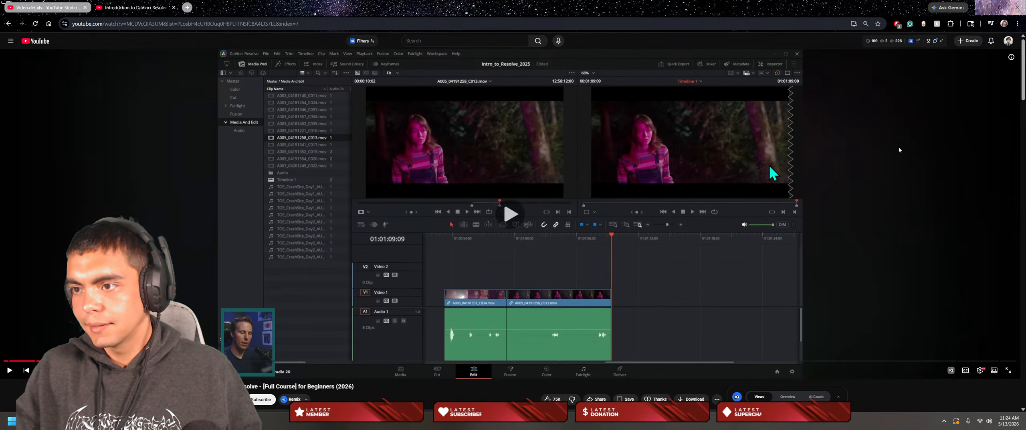
key("Left")
key("Left")
key("Left")
key("Left")
key("Left")
key("Left")
key("Left")
key("Left")
key("Left")
key("Left")
key("Left")
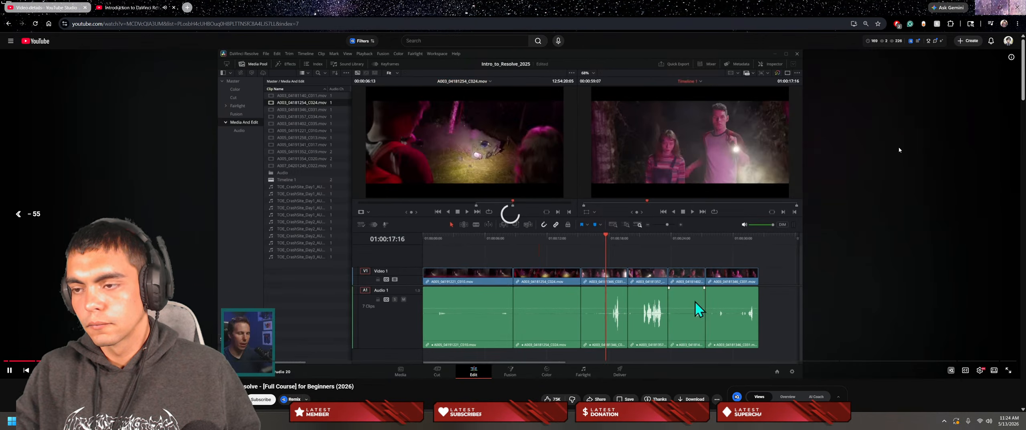
key("Left")
key("space")
key("space")
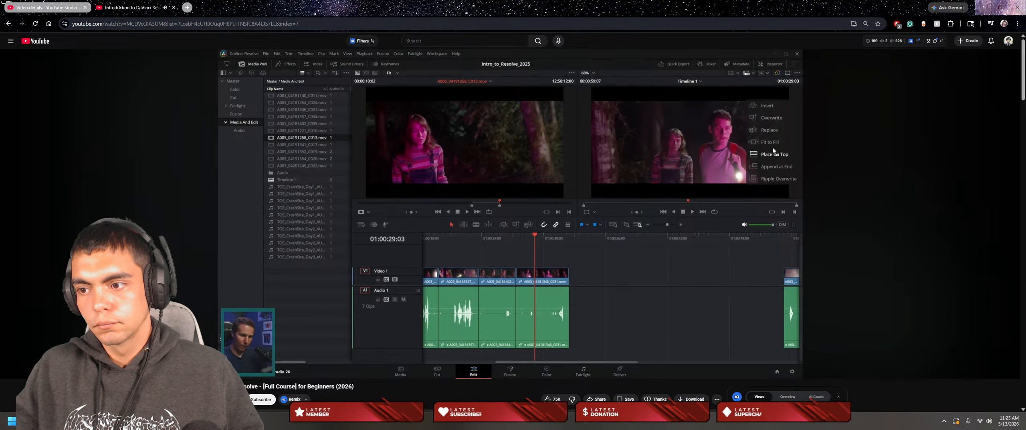
left_click(533, 193)
key("alt+Tab")
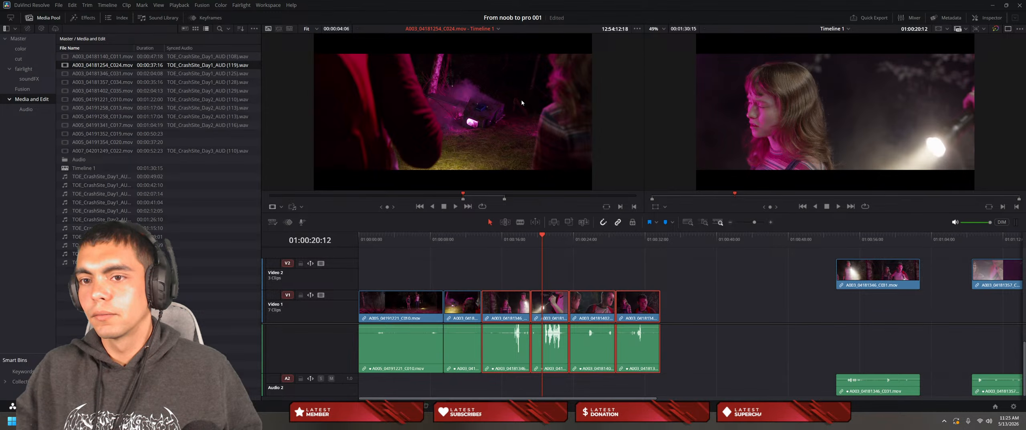
Step: Overwrite the timeline at 01:00:20:12 with the source clip A003_04181254_C024.mov, and append another copy at the end of Video 1
double_click(160, 65)
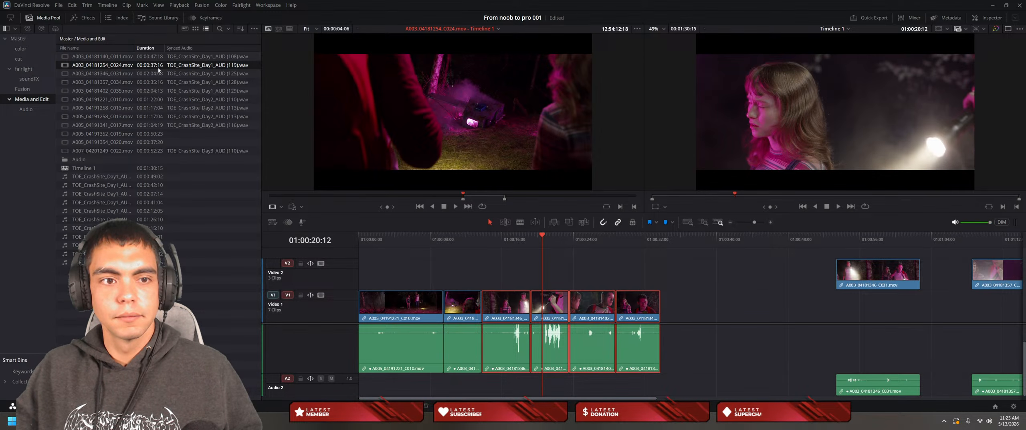
left_click_drag(497, 124, 754, 125)
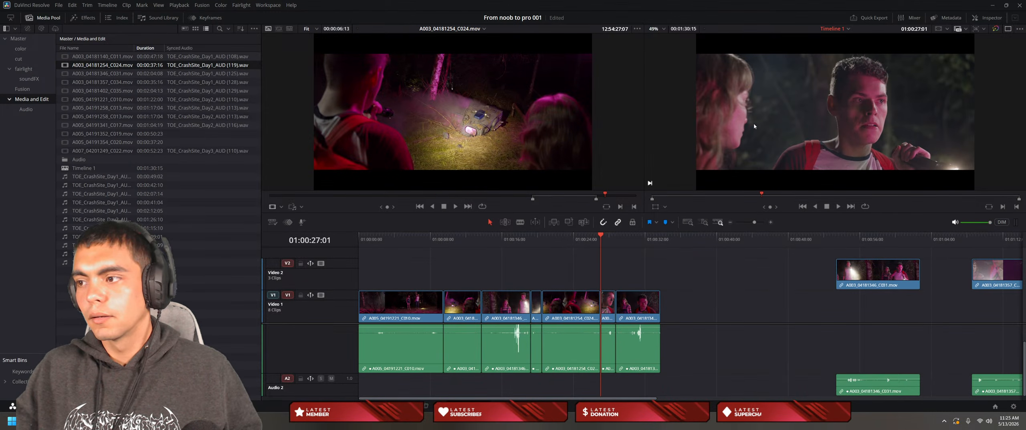
left_click_drag(565, 130, 978, 142)
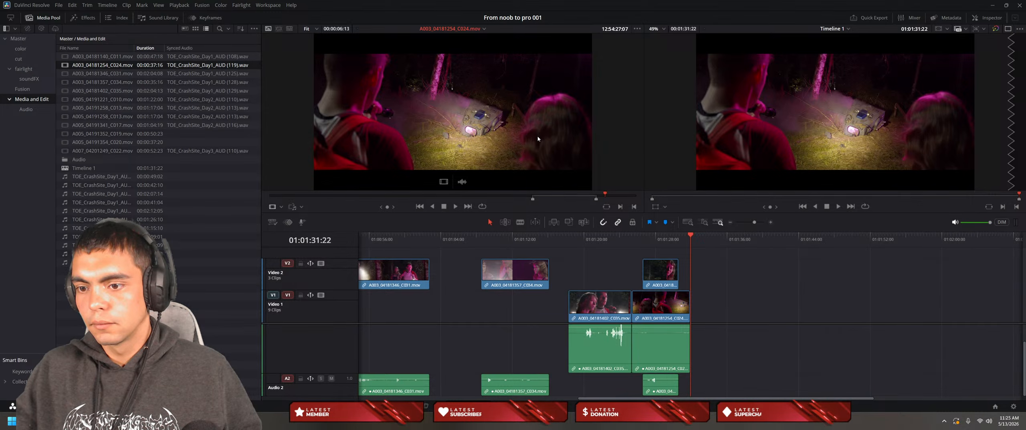
Step: Try placing another C024 copy on Video 1 beyond the last clip, leaving a gap, and undo it
left_click_drag(538, 135, 753, 309)
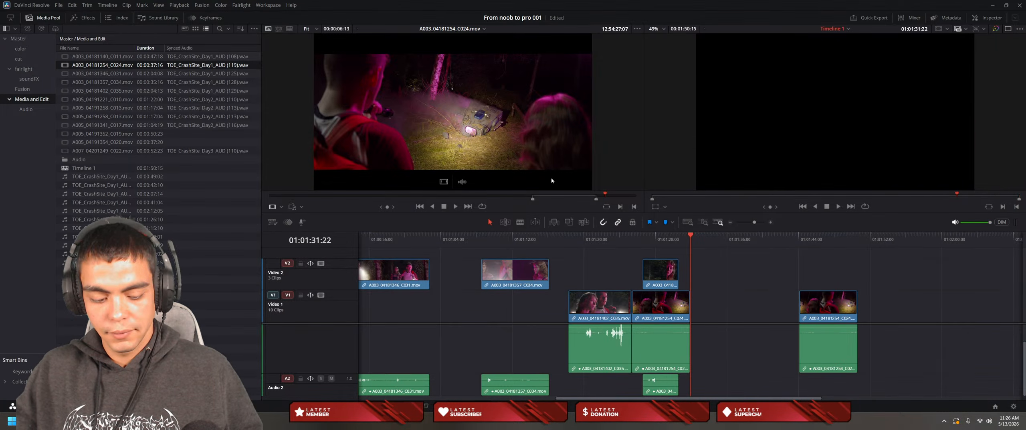
key("ctrl+z")
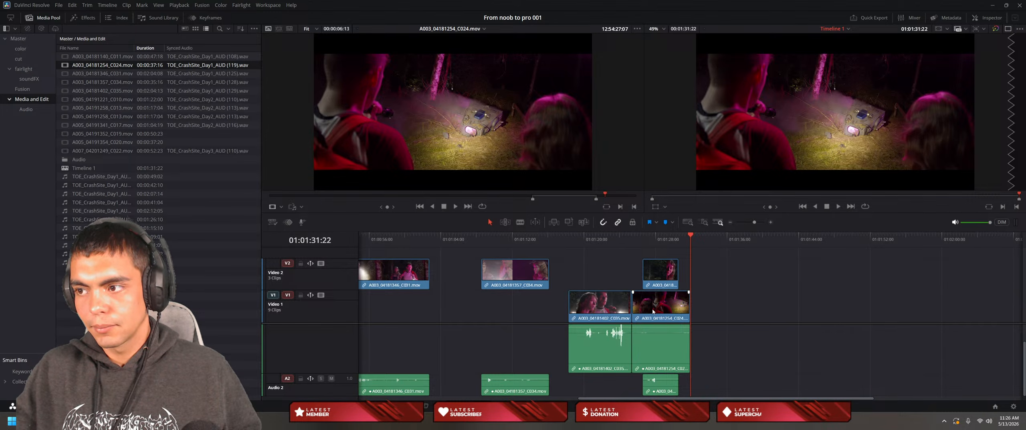
Step: Move the playhead to 01:01:26:14 and place the C024 clip on top of the existing clips, on Video 3
left_click_drag(691, 237, 643, 236)
left_click_drag(605, 195, 596, 197)
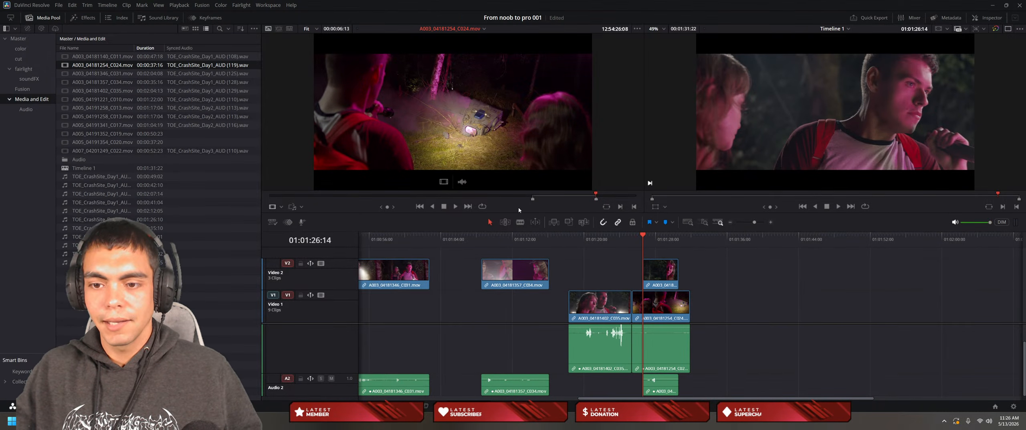
left_click_drag(445, 181, 998, 128)
scroll(658, 275, "up", 2)
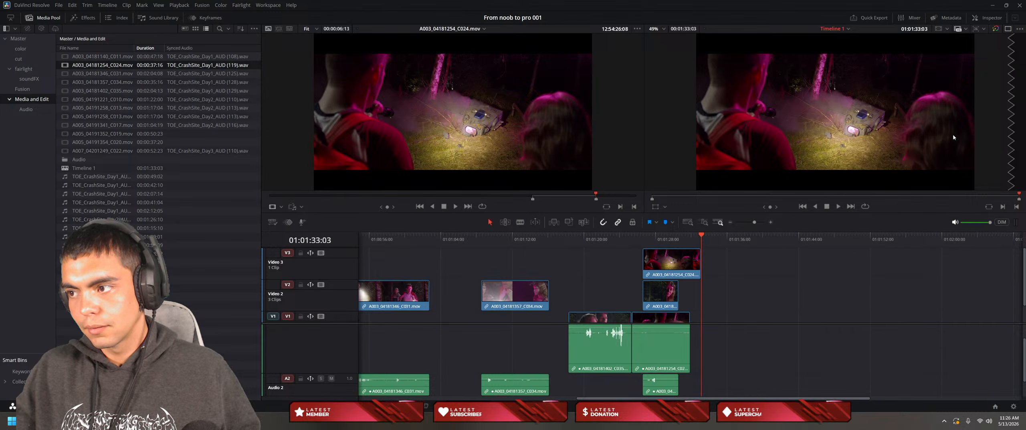
Step: Append two more copies of the C024 clip one after another at the end of the timeline on Video 1
left_click_drag(507, 112, 988, 162)
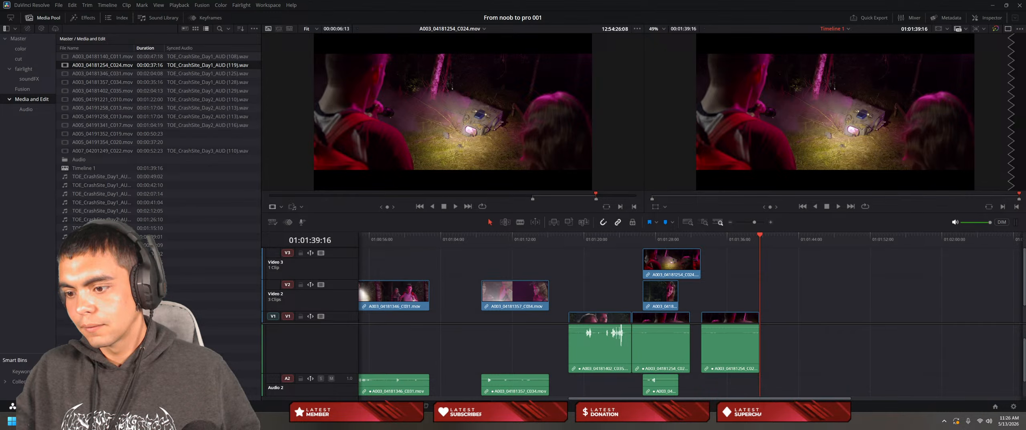
left_click_drag(761, 286, 724, 305)
left_click_drag(520, 157, 985, 142)
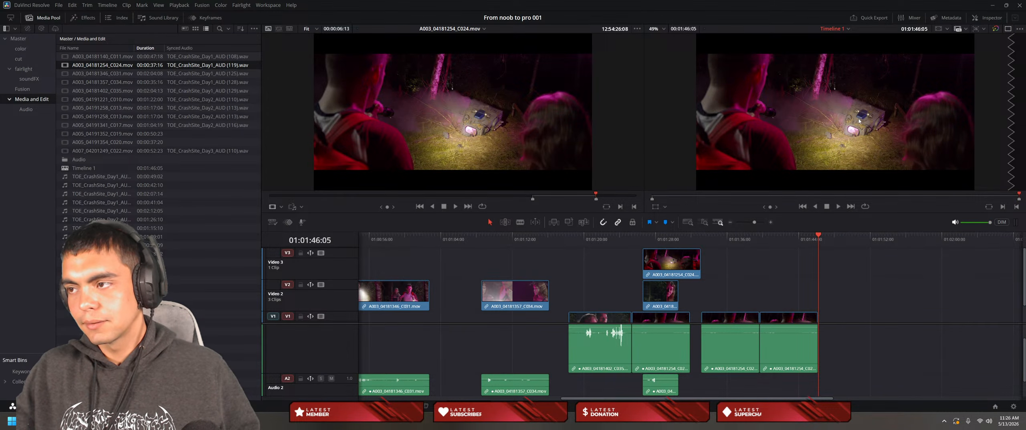
Step: Switch to the browser, play the course video's Place on Top and Append at End part, pause it, and return to DaVinci Resolve
left_click(1021, 29)
key("alt+Tab")
left_click(647, 222)
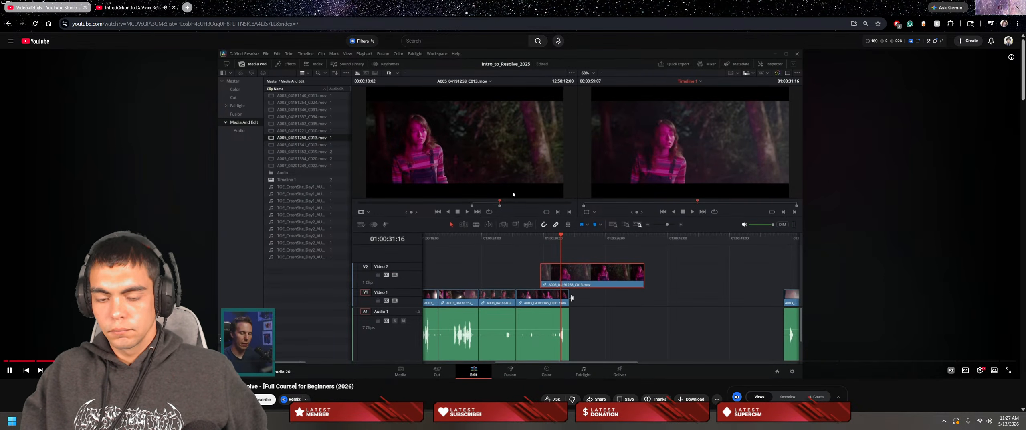
left_click(505, 184)
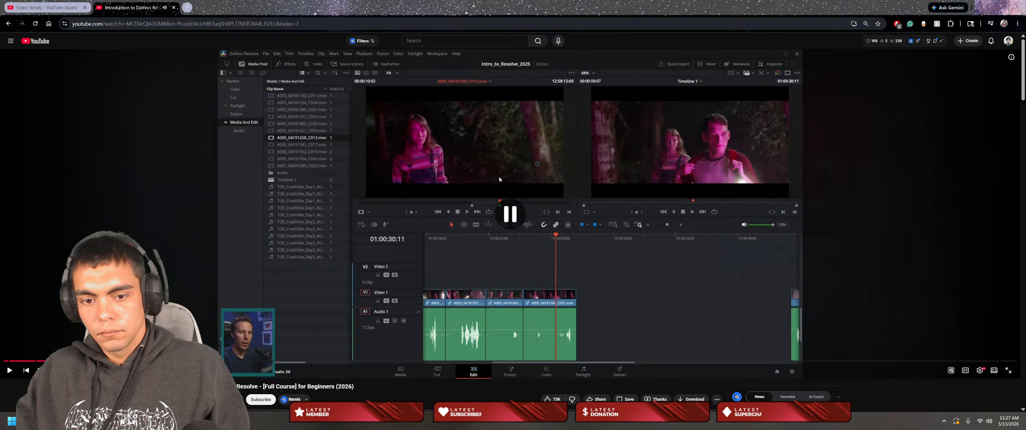
key("alt+Tab")
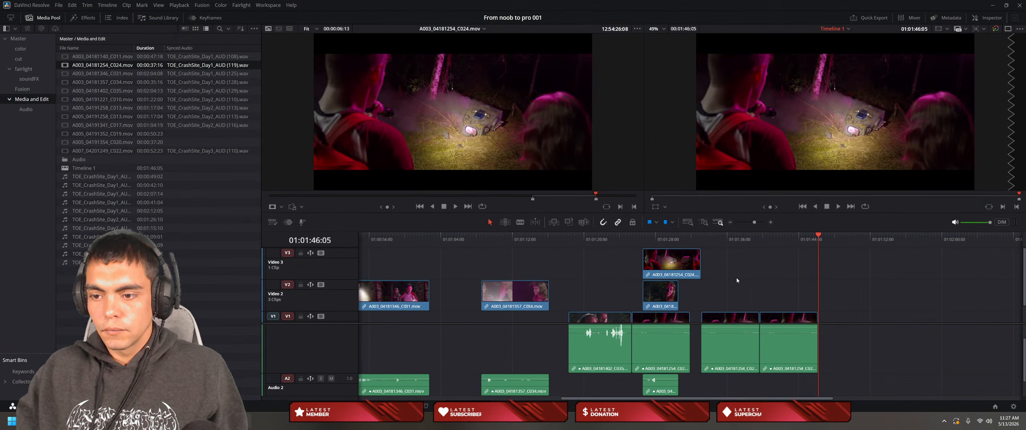
Step: Disable the Video 3 track and check the timeline picture with the playhead at 01:01:26:14
left_click(319, 254)
left_click(319, 254)
left_click(318, 254)
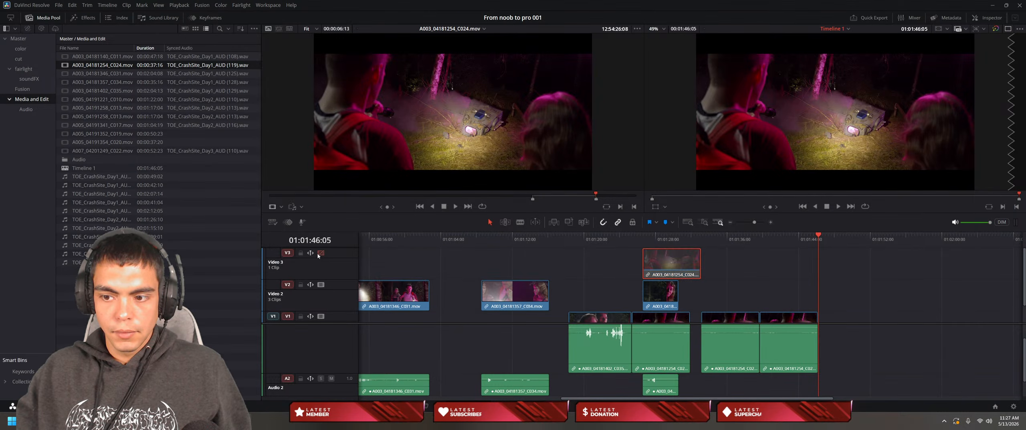
left_click_drag(820, 266, 643, 273)
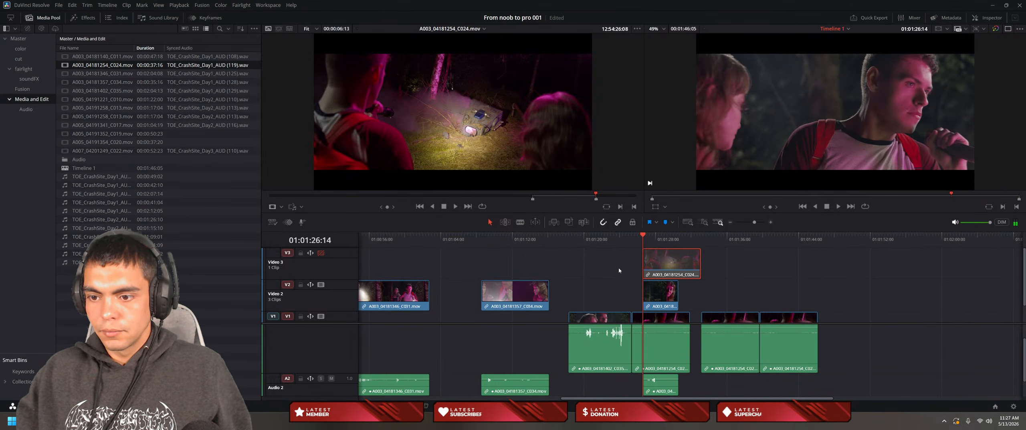
left_click(319, 255)
left_click(319, 255)
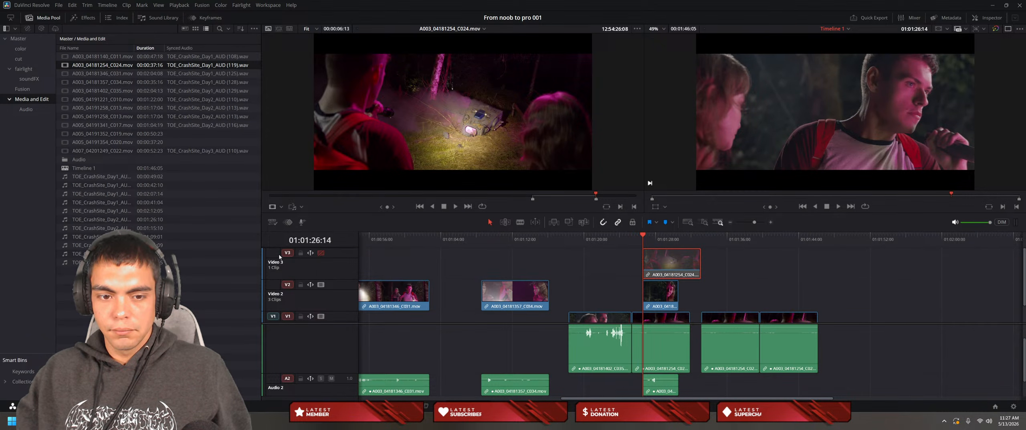
scroll(312, 352, "down", 1)
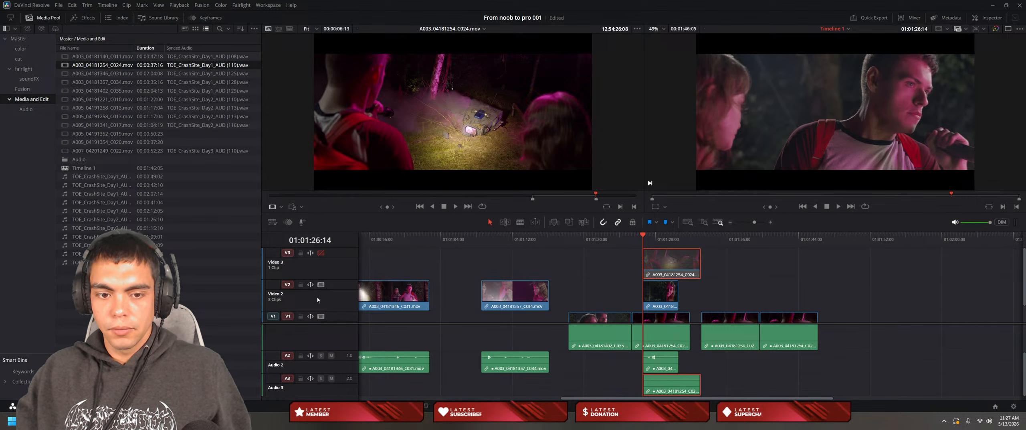
scroll(318, 299, "down", 1)
scroll(721, 332, "up", 2)
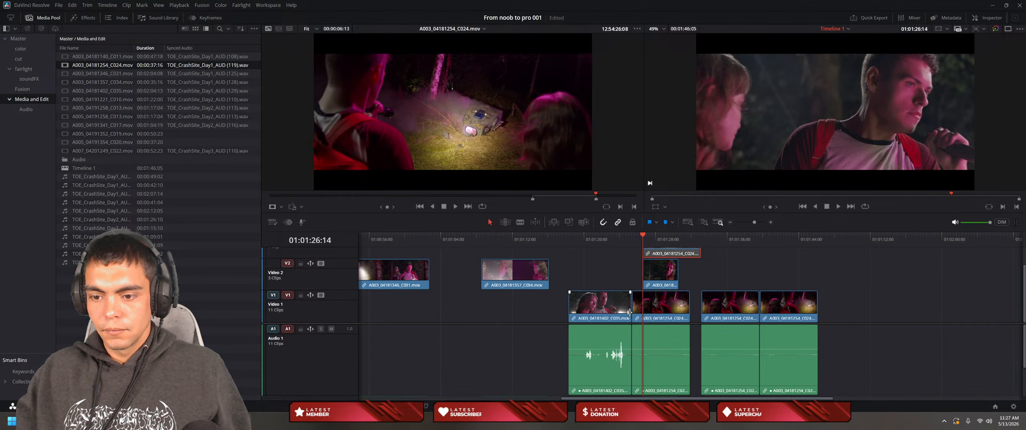
scroll(426, 309, "up", 1)
scroll(296, 305, "down", 1)
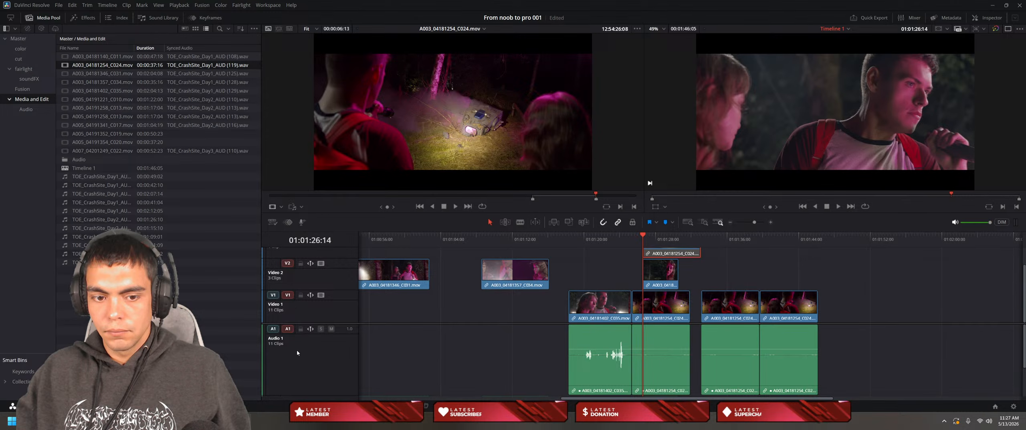
scroll(296, 353, "down", 2)
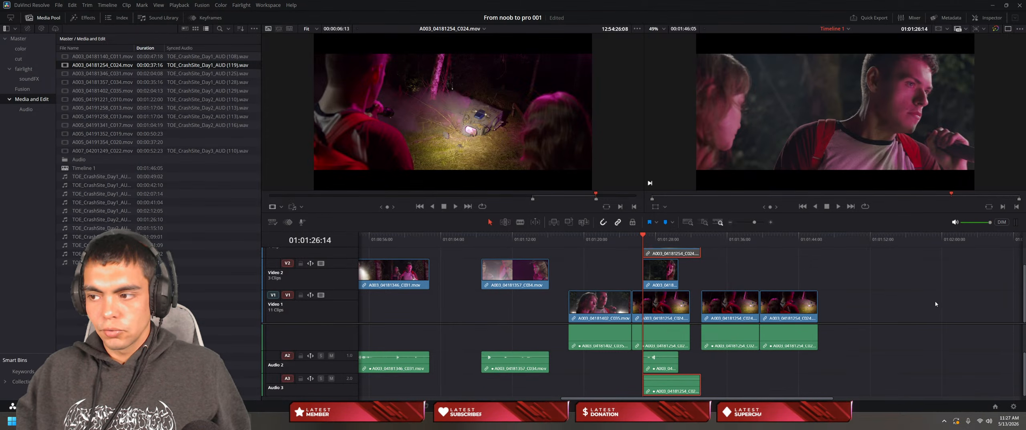
scroll(885, 294, "up", 1)
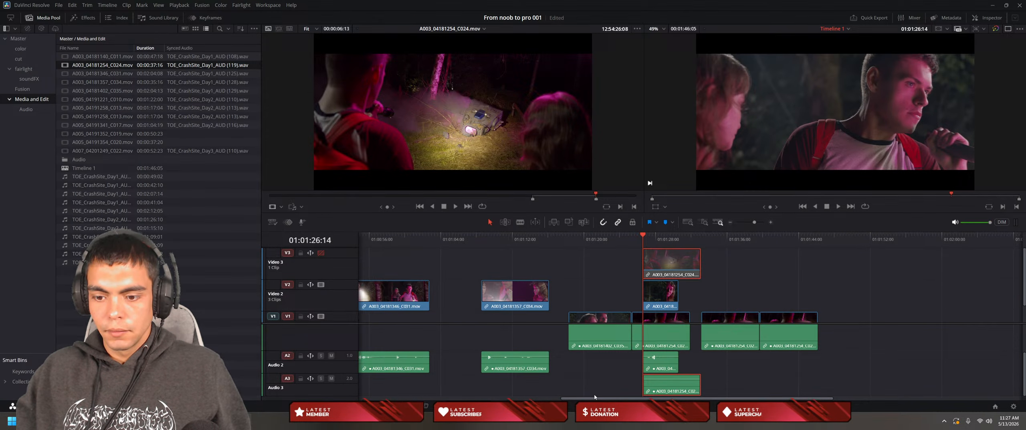
key("ctrl+minus")
key("ctrl+minus")
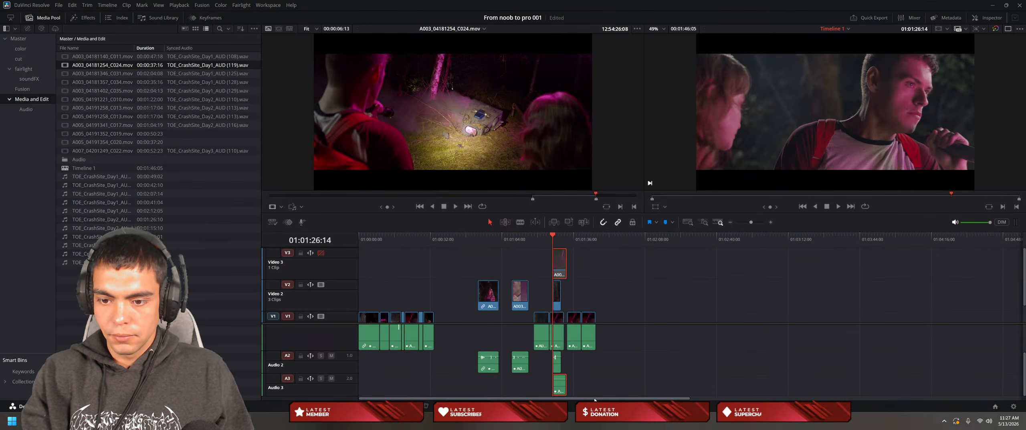
key("ctrl+equal")
key("ctrl+equal")
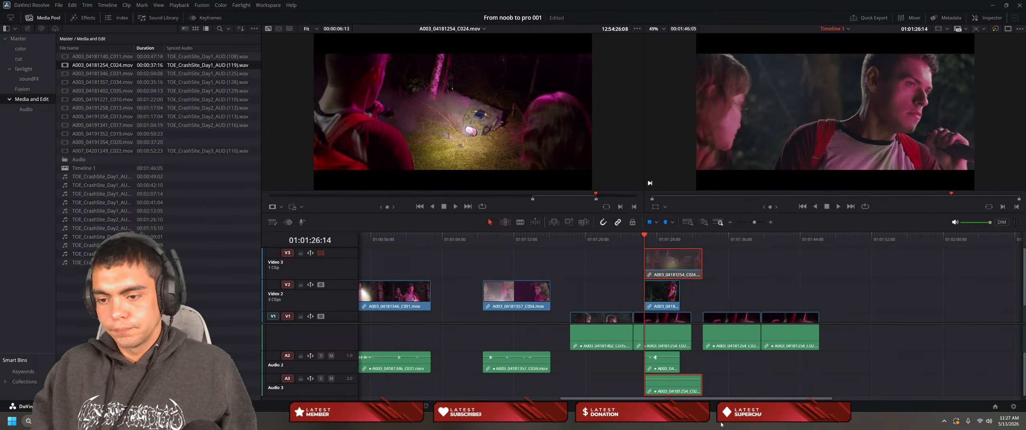
Step: Switch to the browser, play the next part of the course video, and return to DaVinci Resolve
key("alt+Tab")
left_click(598, 321)
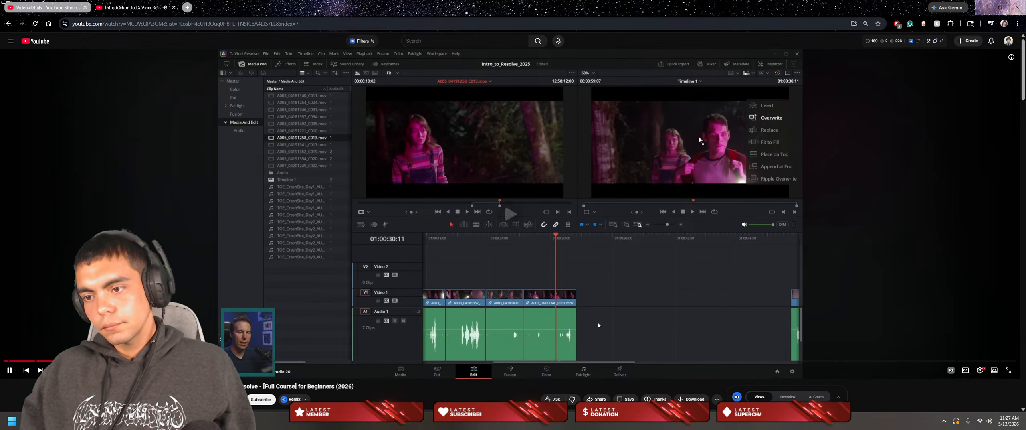
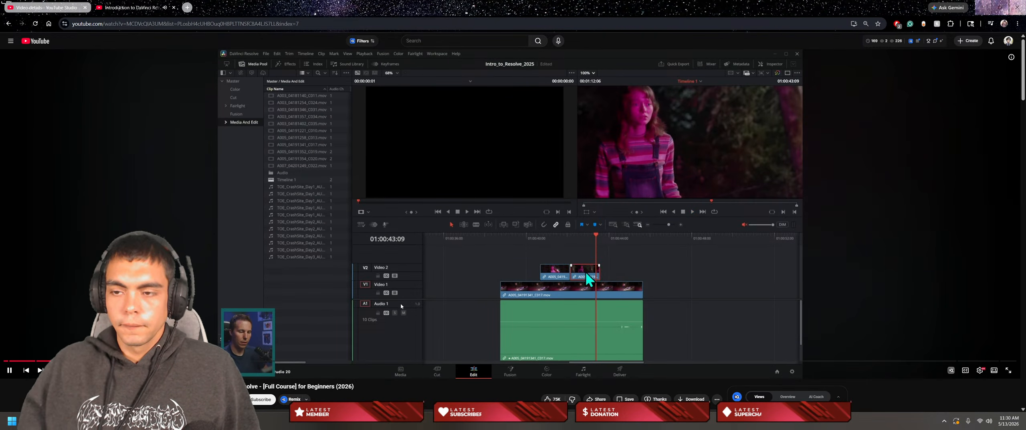
key("alt+Tab")
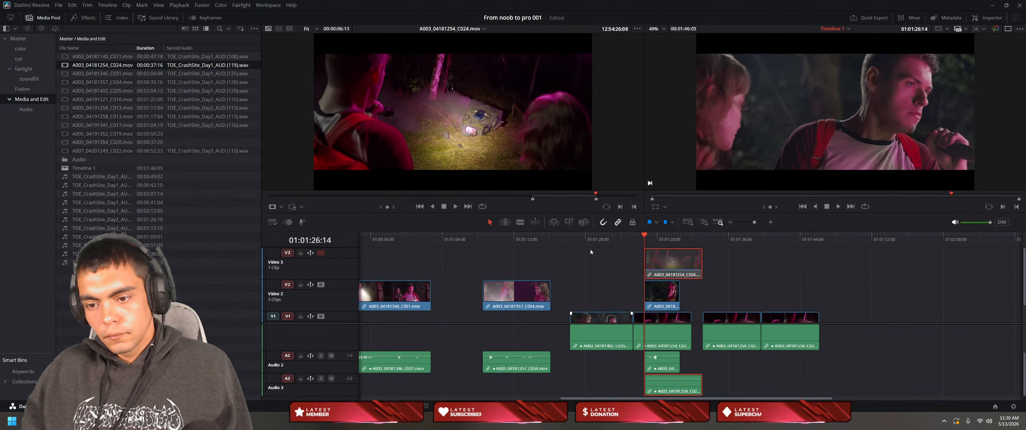
Step: Delete all clips on every track after the first seven clips at the start of Timeline 1
scroll(562, 269, "down", 1)
scroll(470, 310, "up", 1)
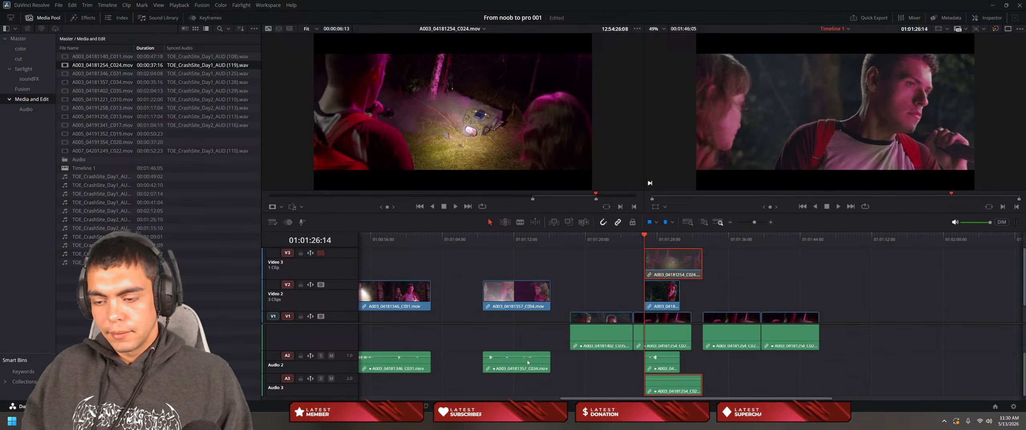
left_click_drag(628, 400, 397, 389)
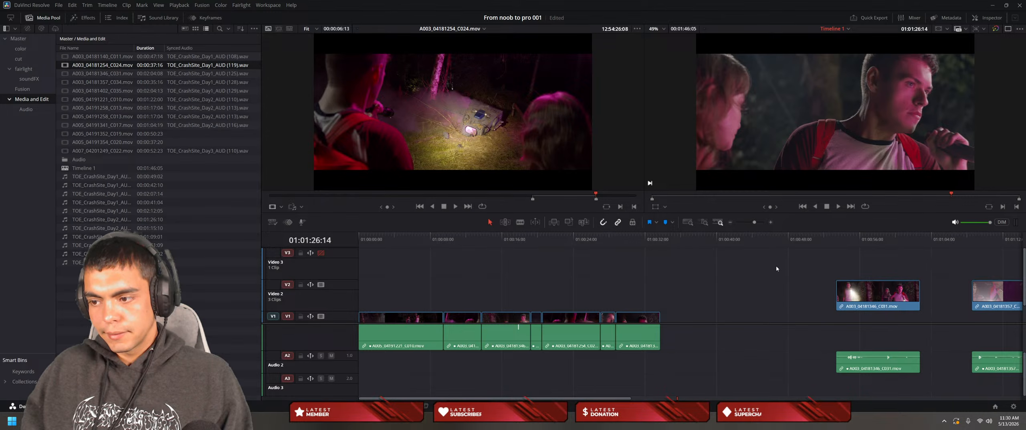
left_click_drag(515, 399, 658, 388)
left_click_drag(474, 262, 467, 378)
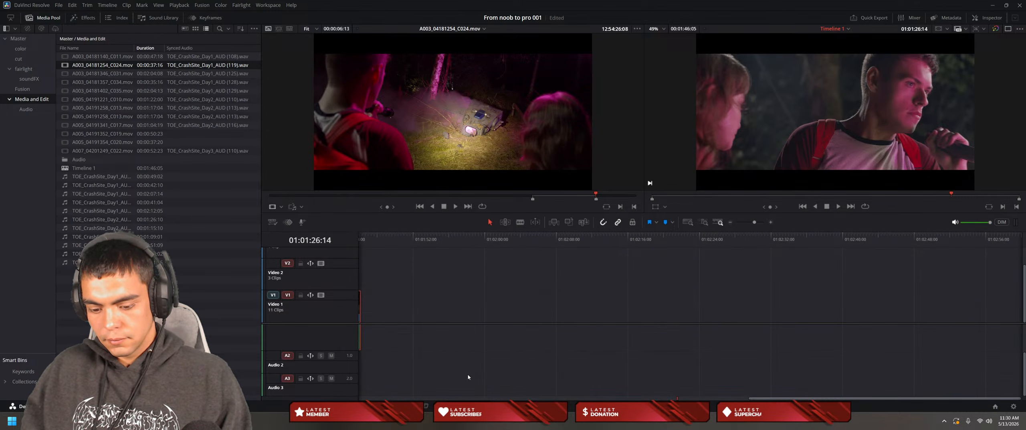
key("Delete")
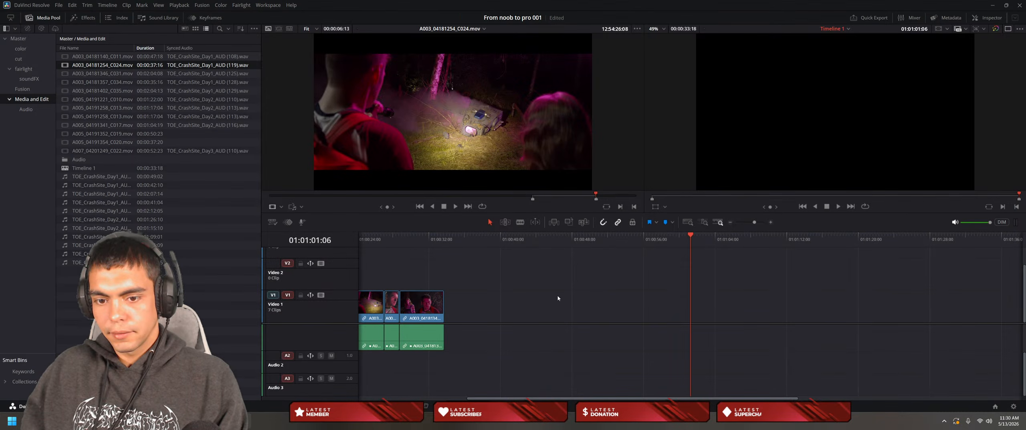
Step: Show the A003_04181346_C031 clip in the source viewer, switch the media pool to Metadata View, and browse its clips
left_click(102, 73)
left_click(103, 83)
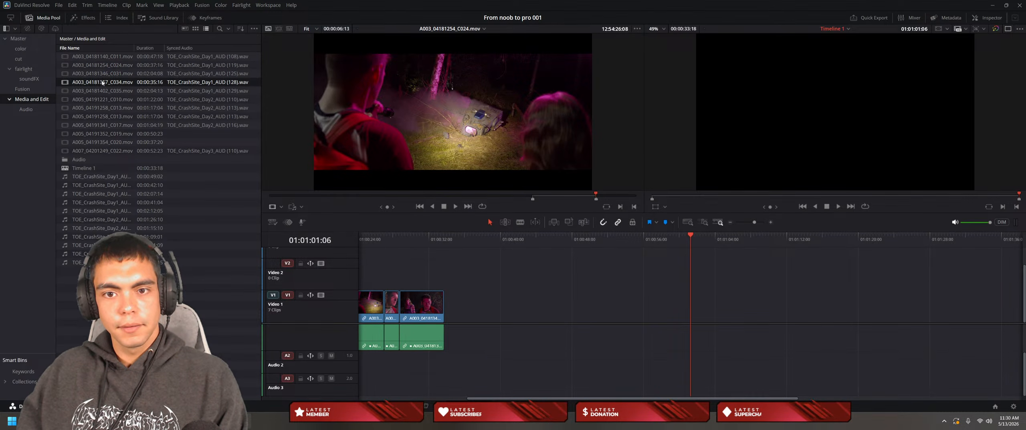
left_click(116, 75)
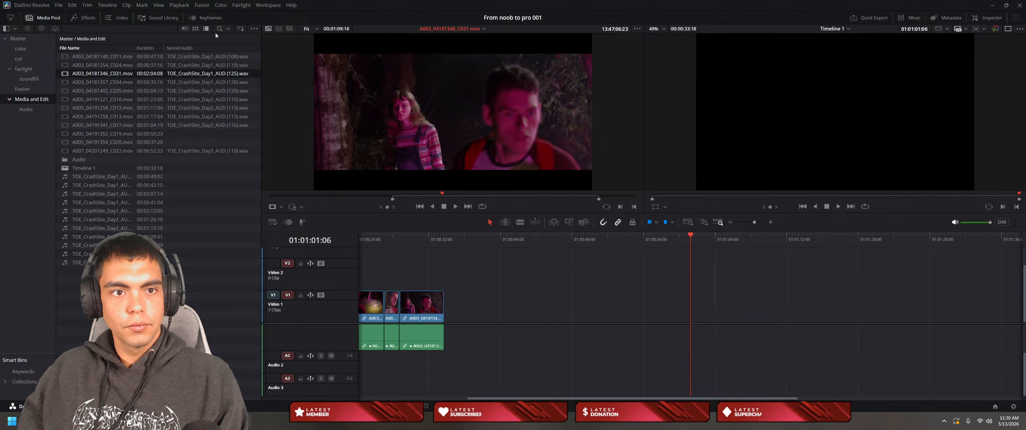
left_click(189, 29)
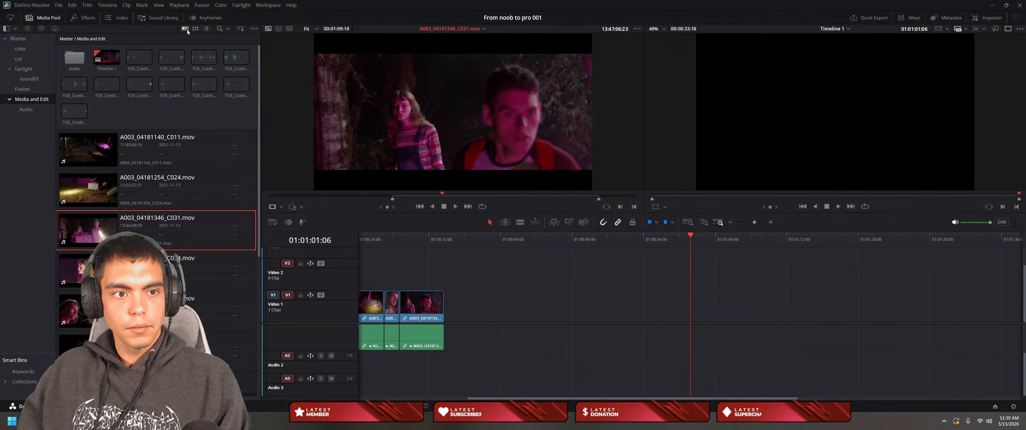
scroll(182, 114, "down", 5)
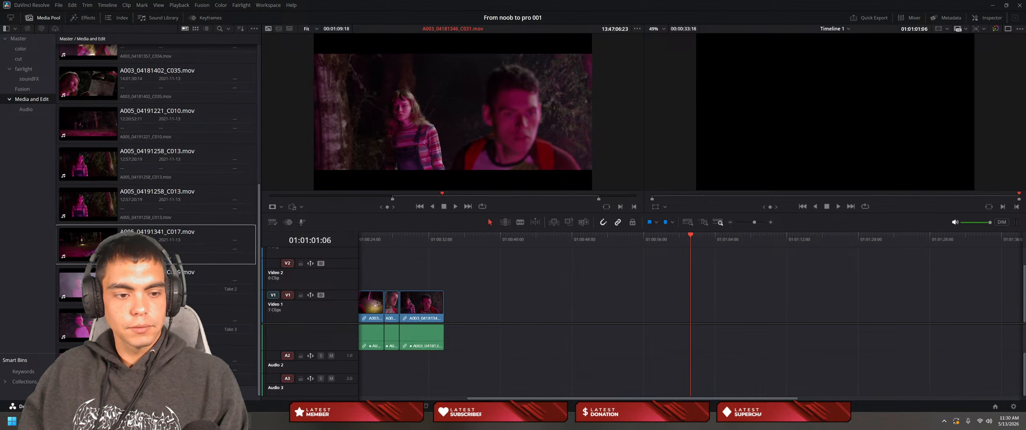
scroll(152, 106, "up", 5)
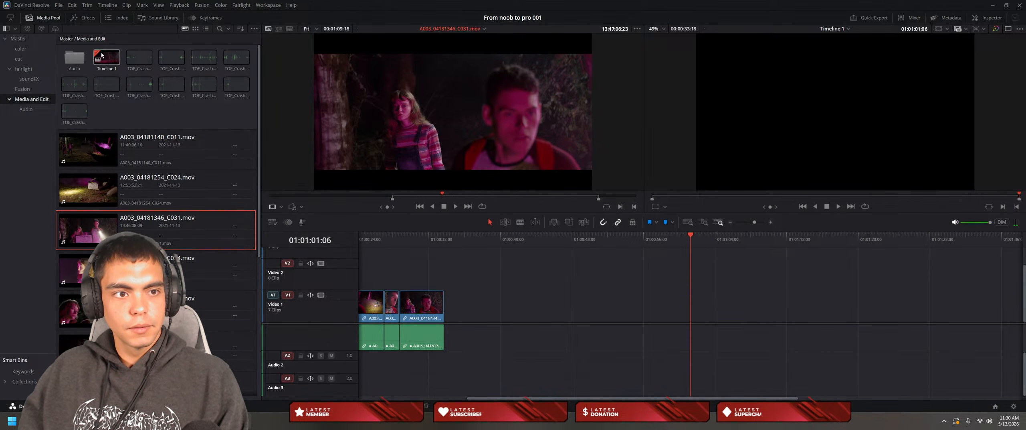
scroll(127, 94, "down", 5)
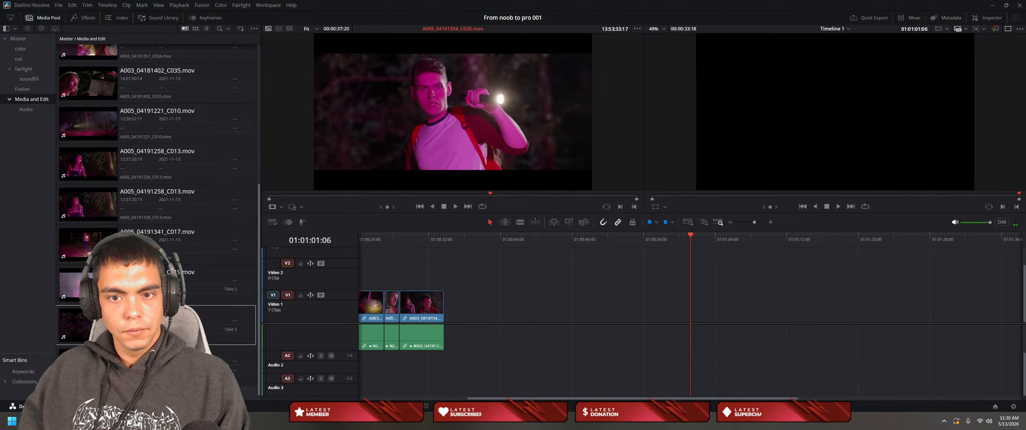
Step: Add A005_04191354_C020 to Video 1 after the gap, and A005_04191341_C017 to Video 2, starting slightly before it
left_click(88, 328)
left_click_drag(87, 328, 751, 327)
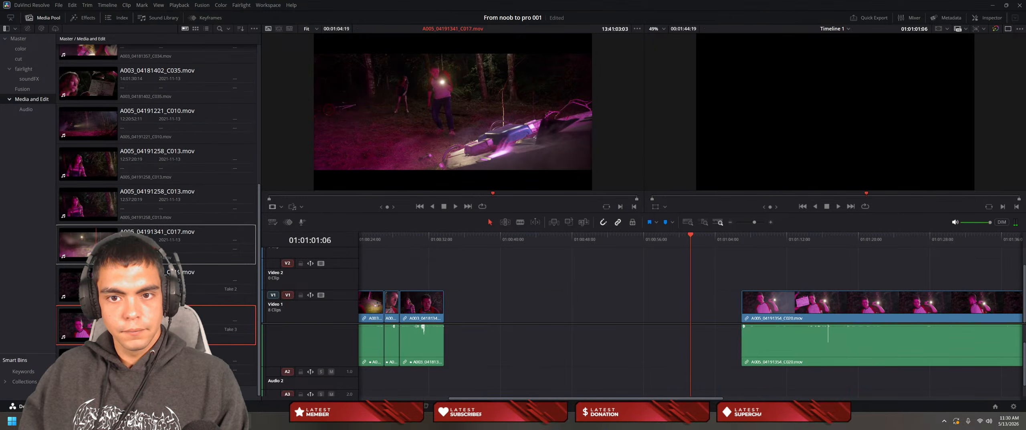
left_click_drag(86, 250, 631, 353)
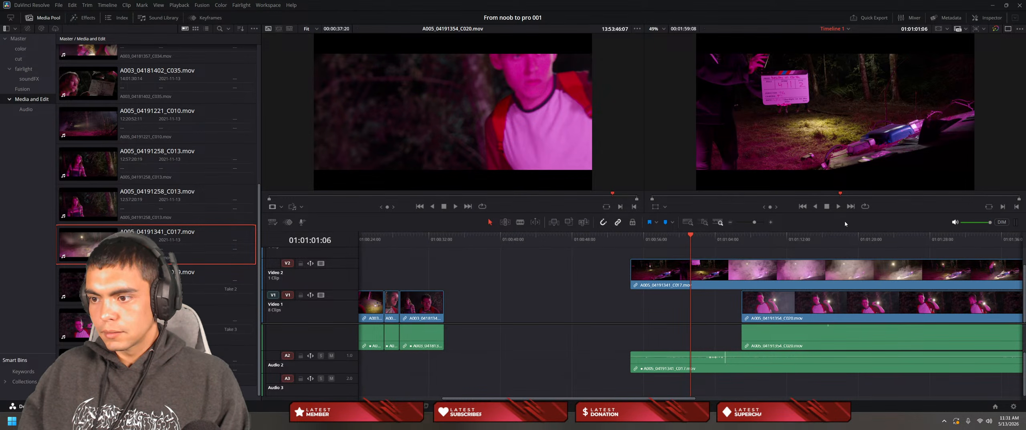
Step: Shift the C020 clip further along Video 1, move C017 down to Video 1 before it, and park the playhead at C017's start, 01:01:05:02
left_click_drag(754, 221, 750, 223)
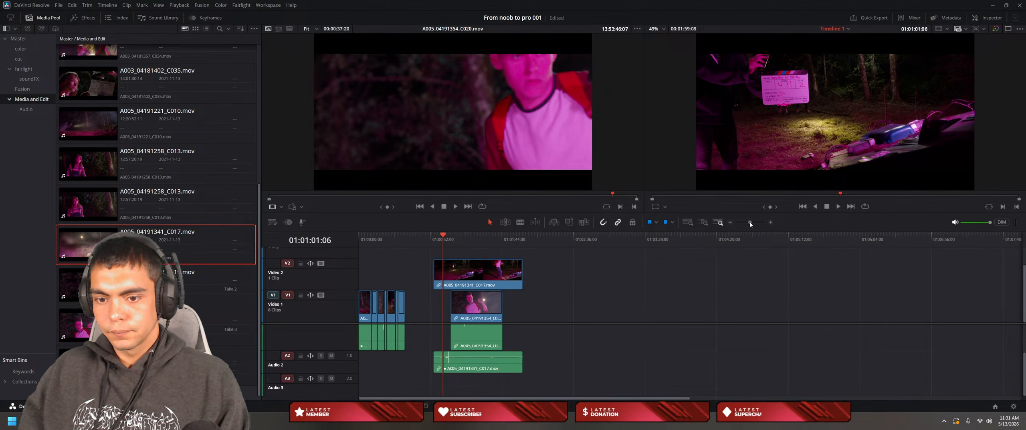
left_click_drag(477, 306, 609, 323)
left_click_drag(485, 275, 491, 304)
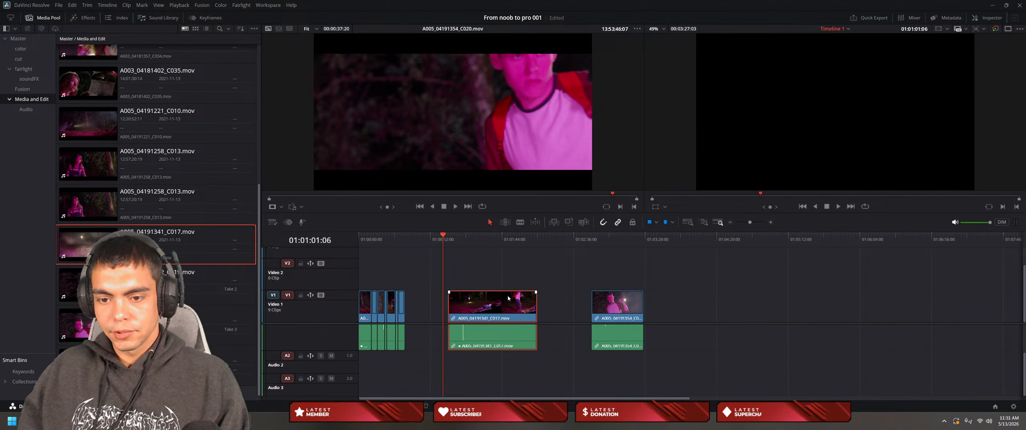
left_click(447, 266)
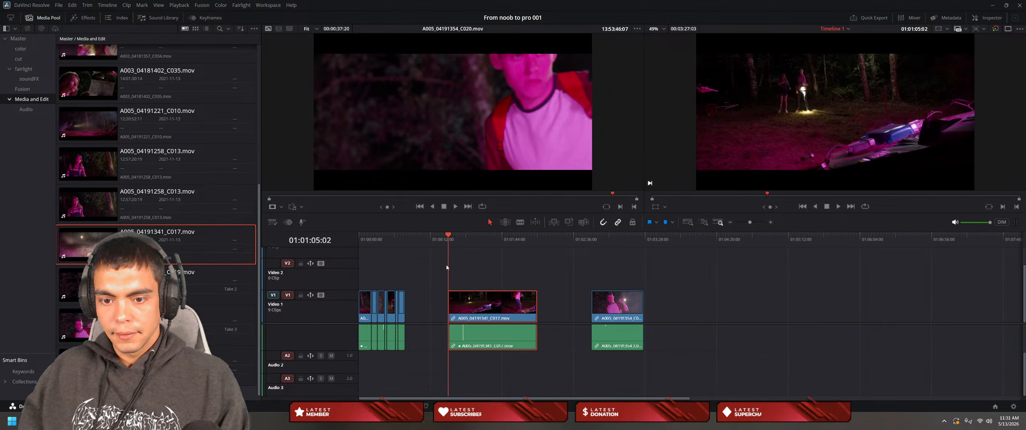
Step: Make room before the C020 clip, place the short A005_04191258_C013 clip in the gap on Video 1, and bring C020 back close behind it
left_click_drag(601, 315, 722, 307)
left_click(66, 205)
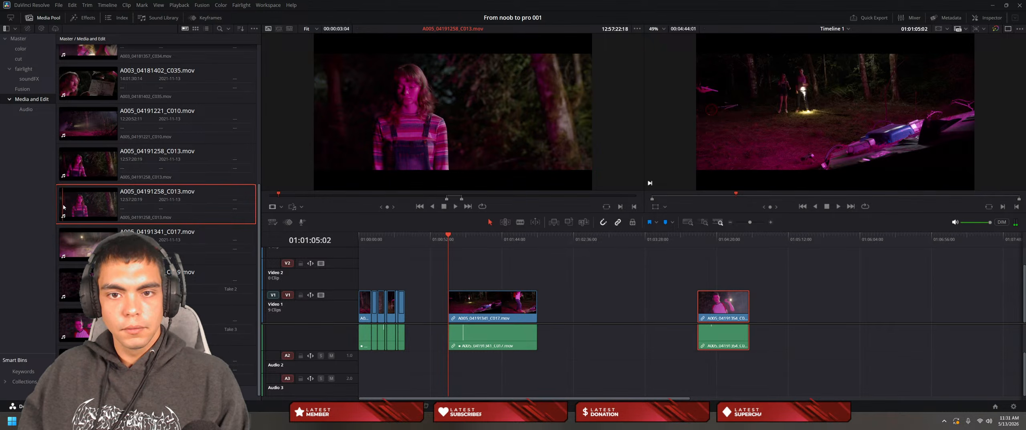
left_click_drag(87, 208, 606, 298)
left_click_drag(637, 290, 592, 305)
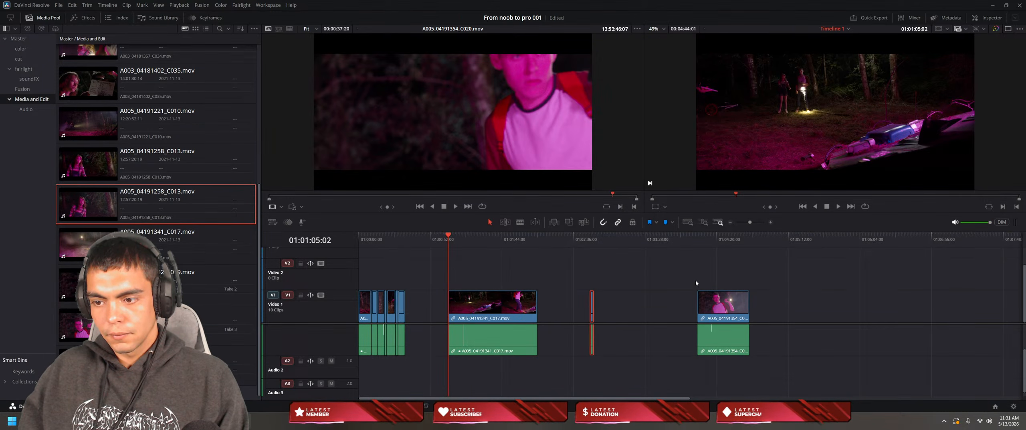
left_click_drag(724, 317, 635, 319)
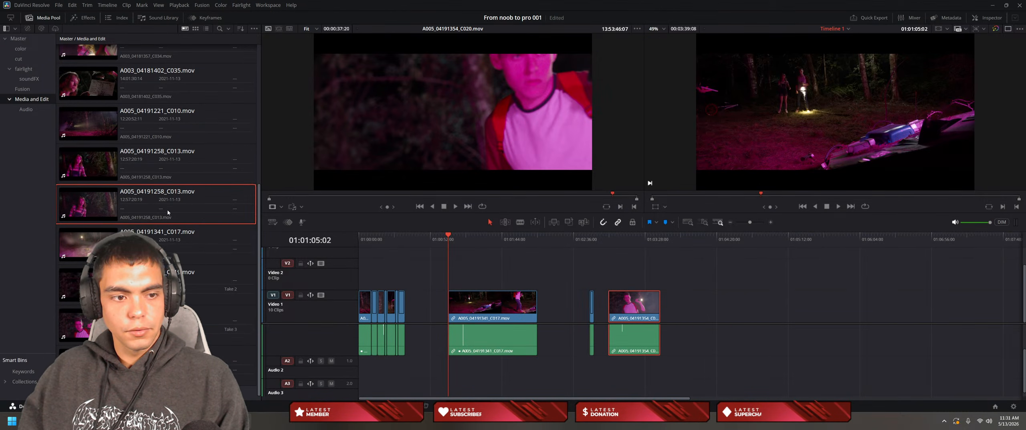
Step: Move the short C013 clip onto Video 2 above the C017 clip, and shift C020 closer to the end of C017 on Video 1
scroll(529, 298, "up", 1)
scroll(529, 299, "down", 1)
key("ctrl+equal")
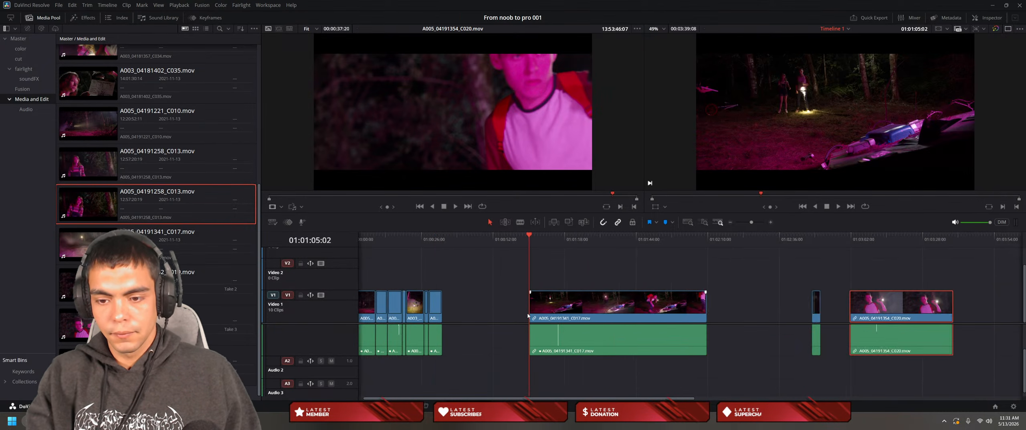
key("ctrl+equal")
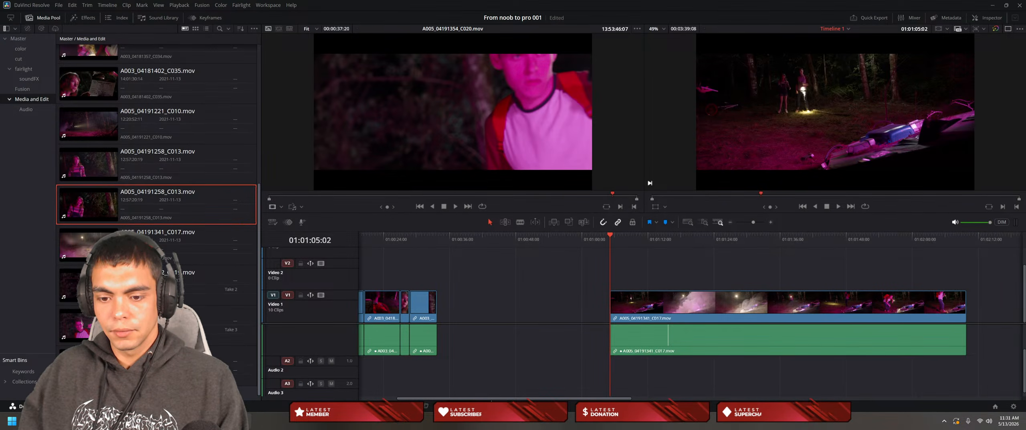
scroll(666, 374, "right", 10)
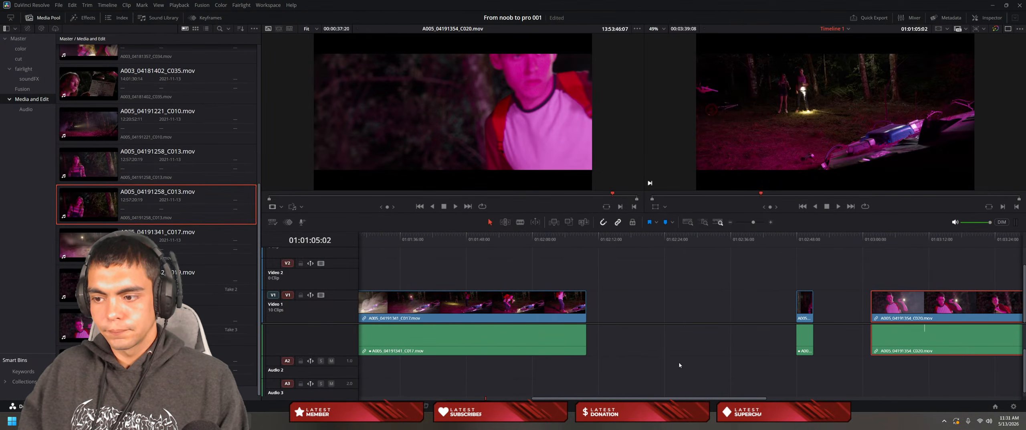
left_click_drag(804, 304, 420, 289)
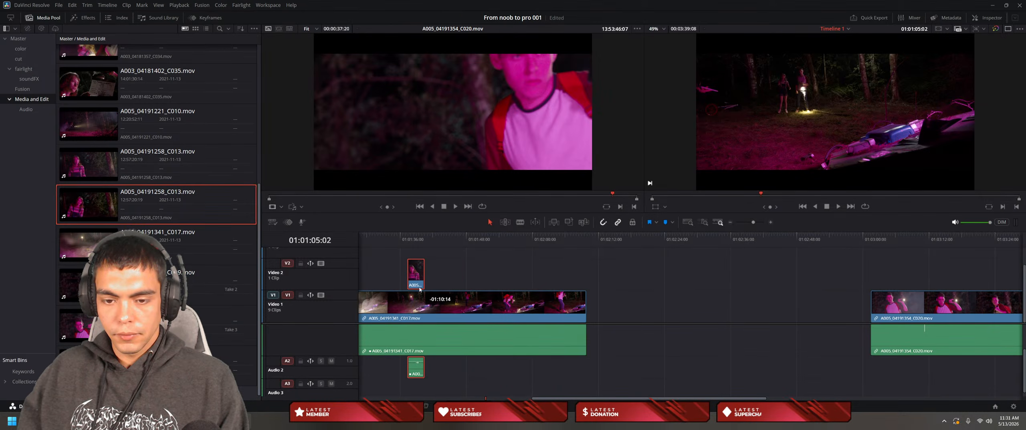
scroll(606, 399, "left", 5)
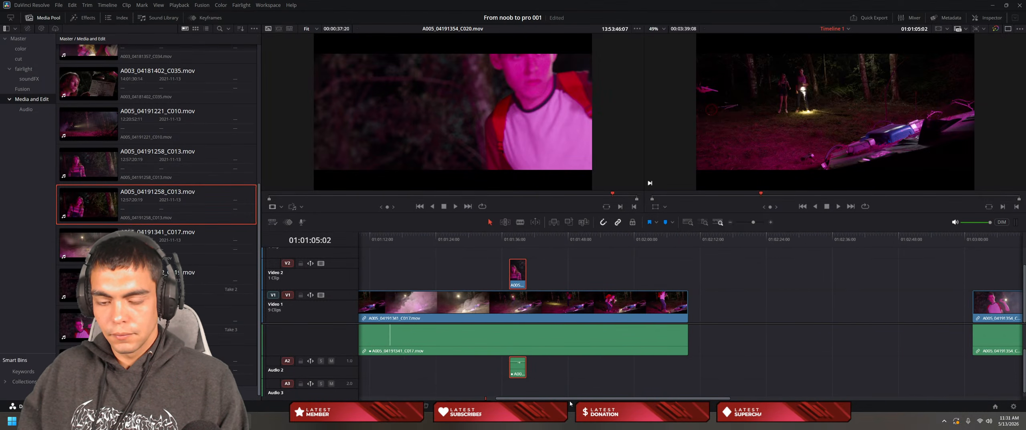
left_click_drag(1005, 330, 755, 330)
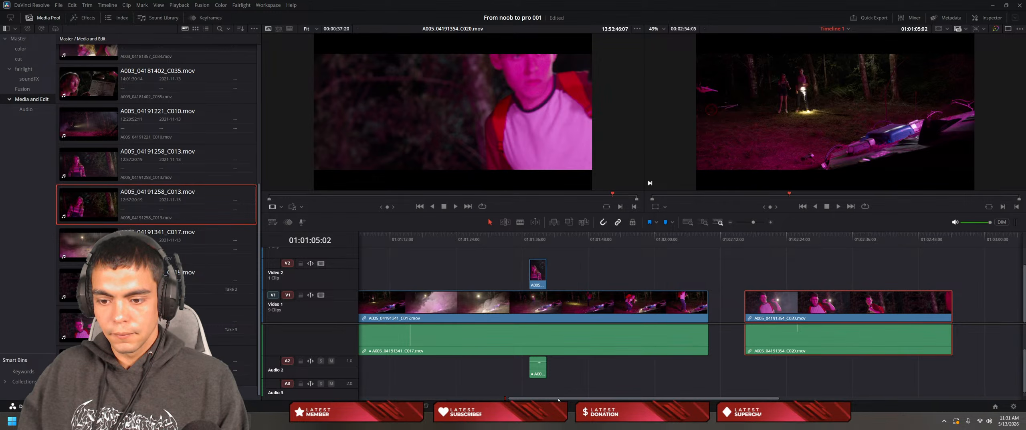
Step: Play the timeline from the start of the C017 clip, then open that clip in the source viewer and review it at 2x speed
scroll(559, 400, "left", 2)
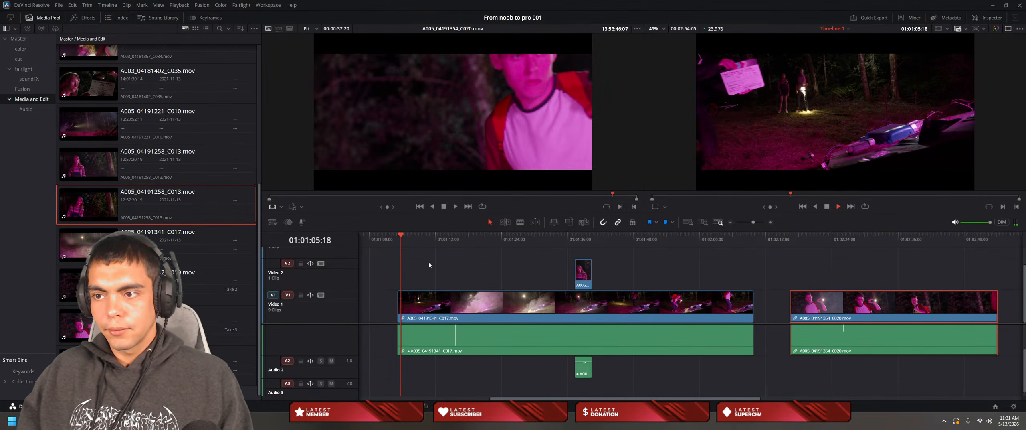
key("space")
double_click(480, 310)
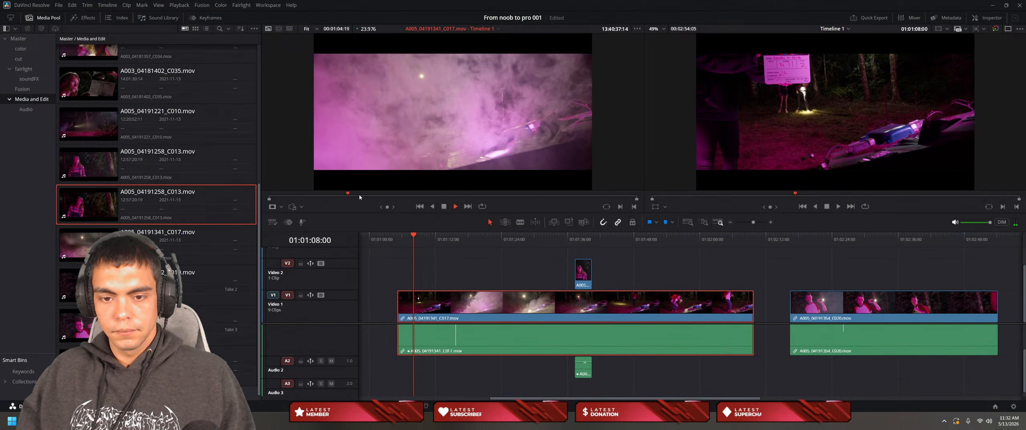
key("l")
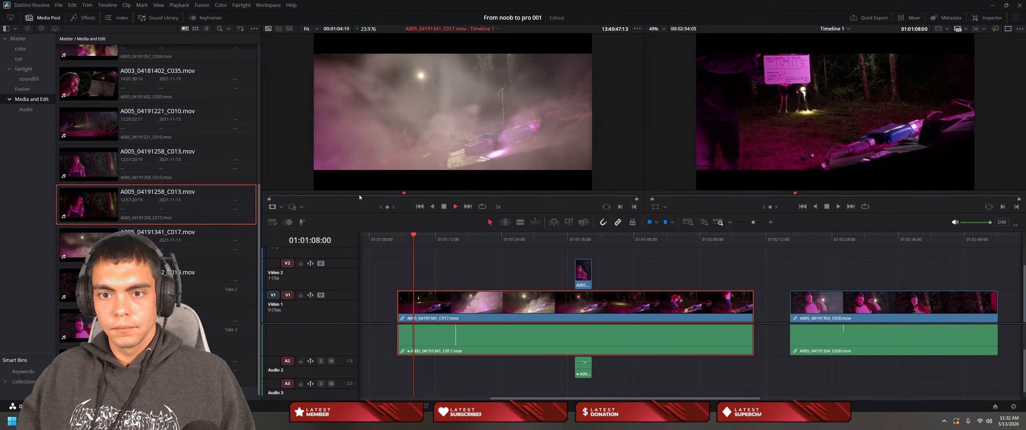
key("k")
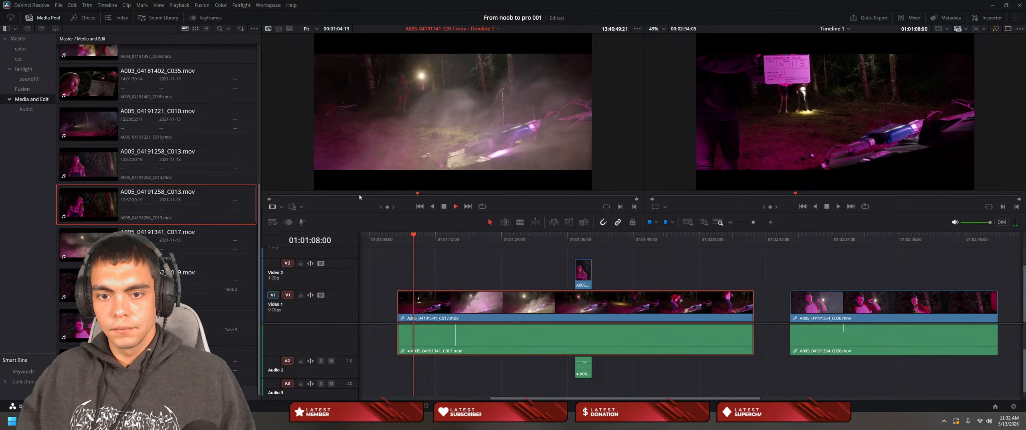
Step: Shuttle back and forth through C017 in the source viewer and set its In point at 13:40:50:06
key("k")
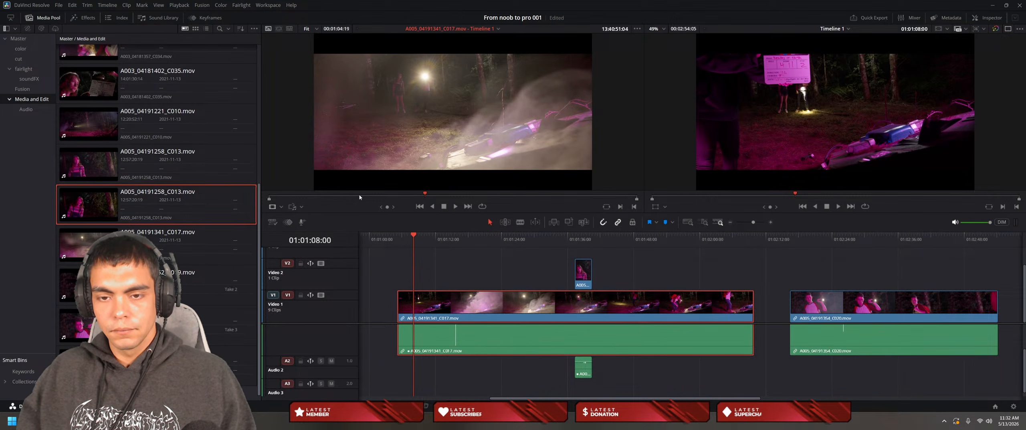
key("l")
key("k")
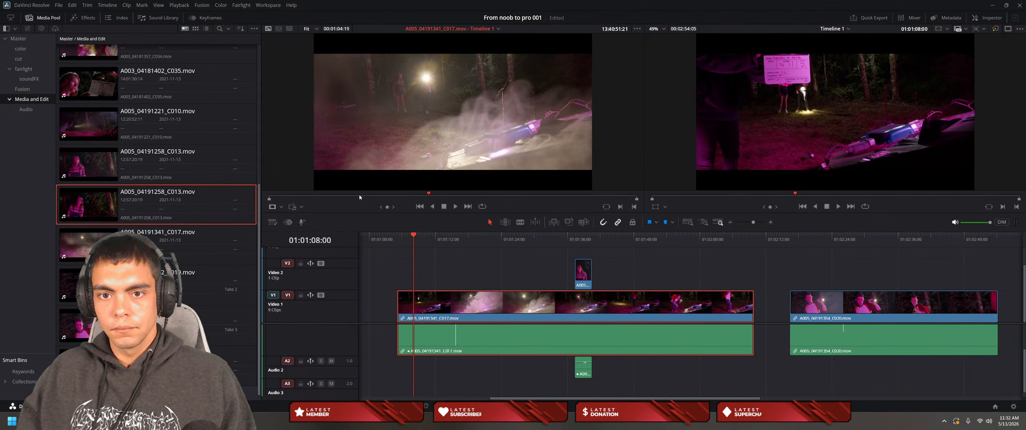
key("j")
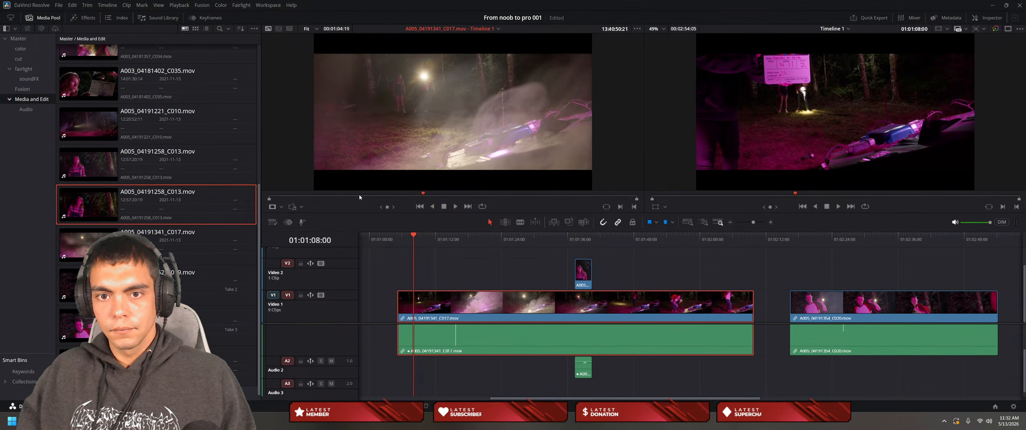
key("l")
key("k")
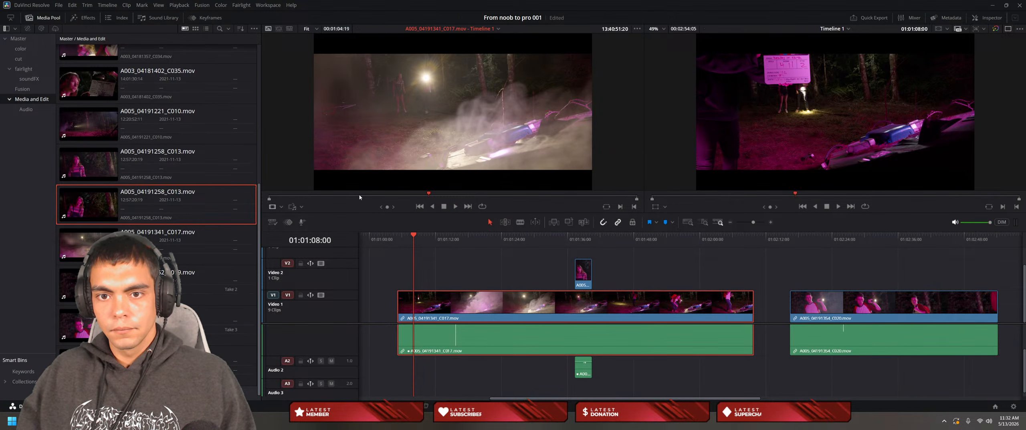
key("j")
key("k")
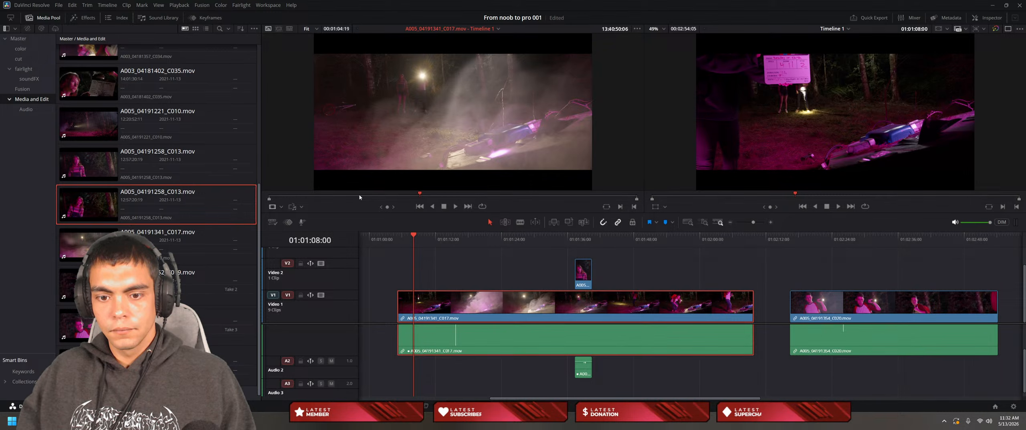
key("i")
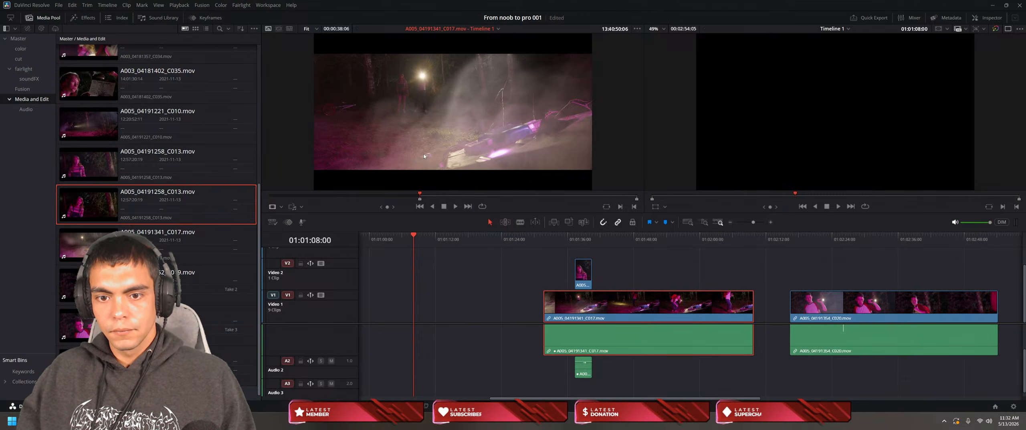
Step: Move the trimmed C017 clip earlier on Video 1 so it starts at the playhead, 01:01:08:00, and play its opening
left_click_drag(607, 309, 477, 313)
key("space")
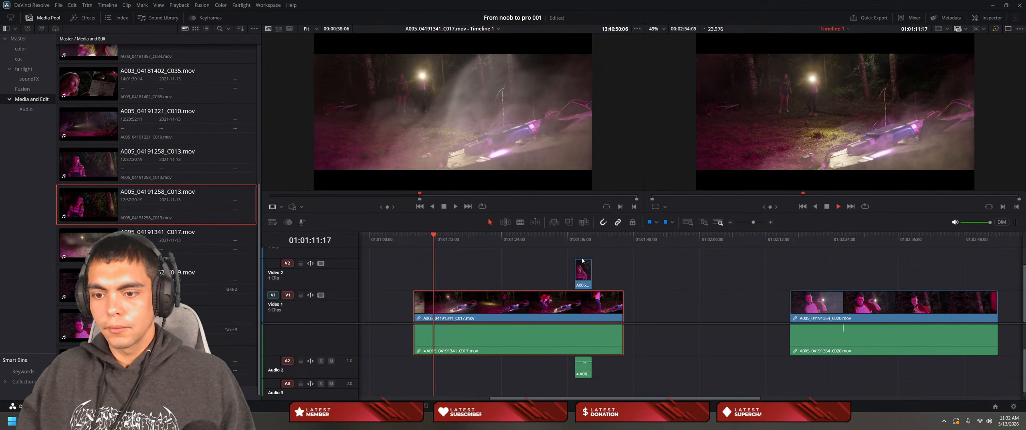
key("space")
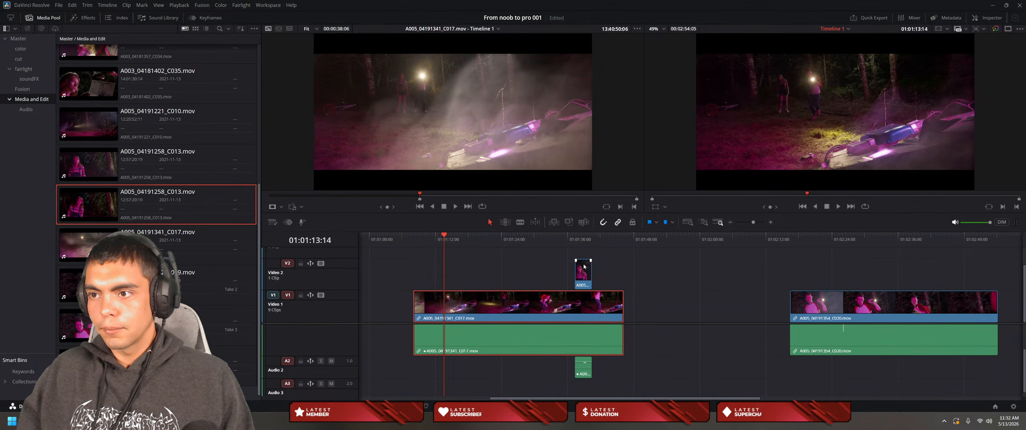
Step: Move the short C013 clip earlier on Video 2 so it starts at 01:01:13:01 above C017, and play it
left_click_drag(585, 265, 466, 283)
key("space")
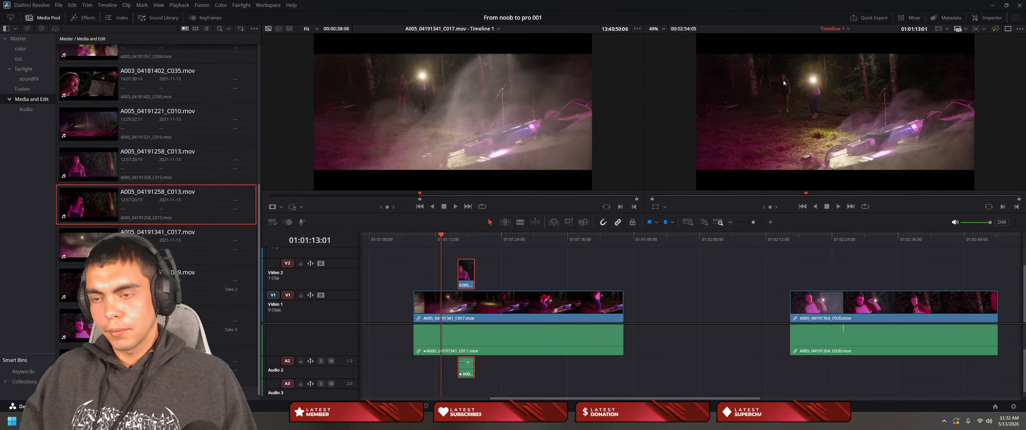
left_click_drag(462, 269, 453, 275)
key("space")
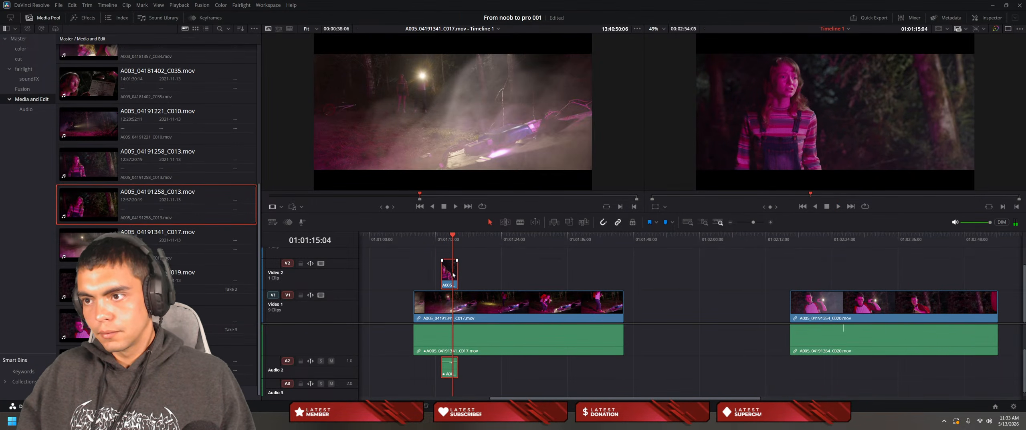
Step: Extend the C013 clip on Video 2 to 00:00:28:10, reposition it above C017, and play through it
left_click_drag(441, 268, 403, 268)
left_click_drag(449, 268, 396, 272)
key("space")
left_click_drag(497, 272, 547, 271)
key("space")
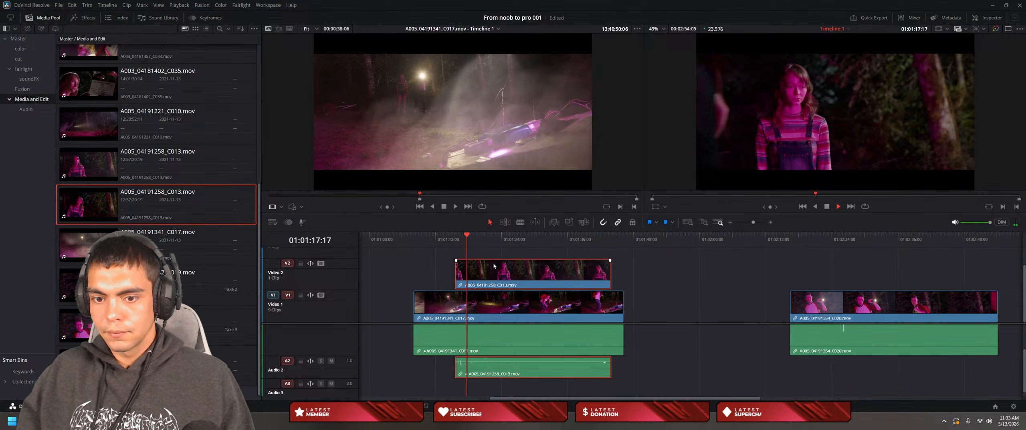
Step: Open C013 from Video 2 in the source viewer, shuttle through it, and set its In point at 12:57:47:11
double_click(547, 272)
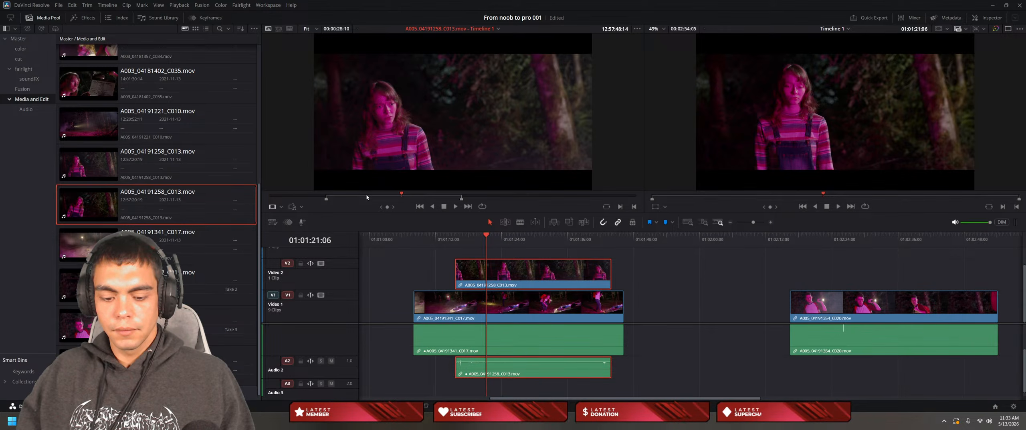
key("j")
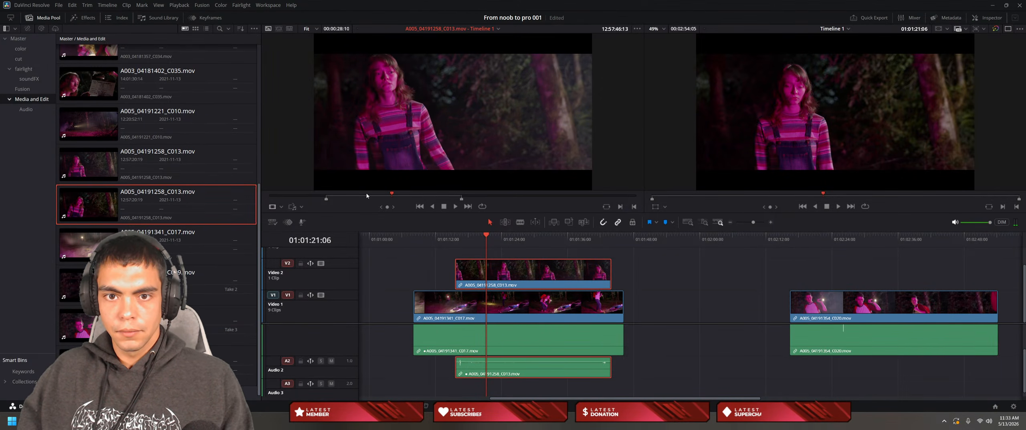
key("l")
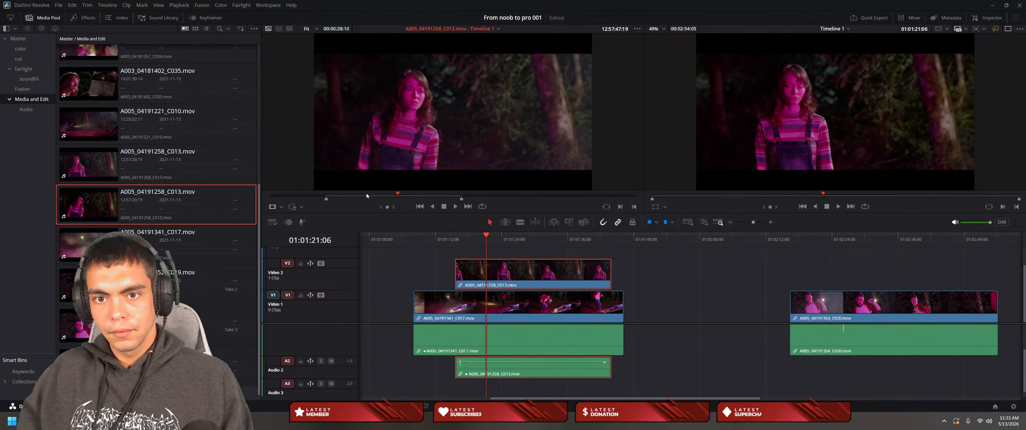
key("j")
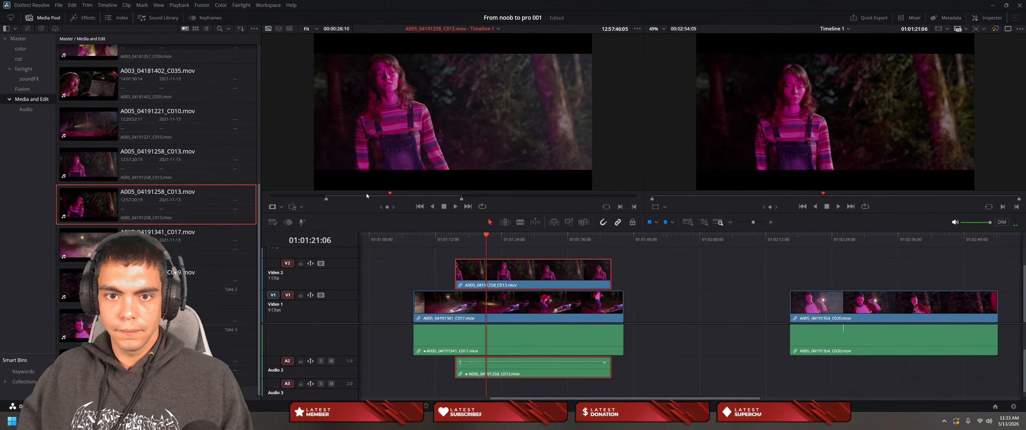
key("l")
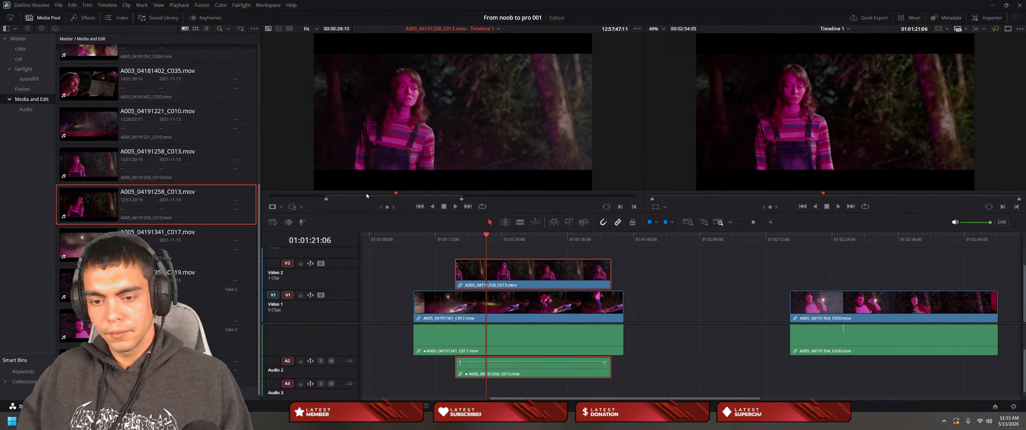
key("i")
Step: Move the trimmed C013 clip on Video 2 to start at 01:01:19:19 and play across its opening cut
left_click_drag(575, 276, 528, 280)
mouse_move(486, 239)
left_mouse_down()
mouse_move(467, 247)
mouse_move(479, 247)
left_mouse_up()
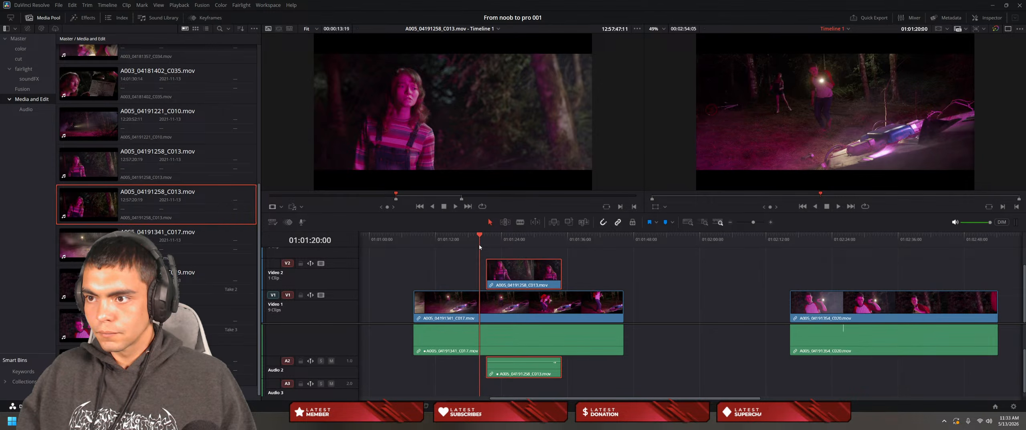
left_click_drag(529, 268, 516, 271)
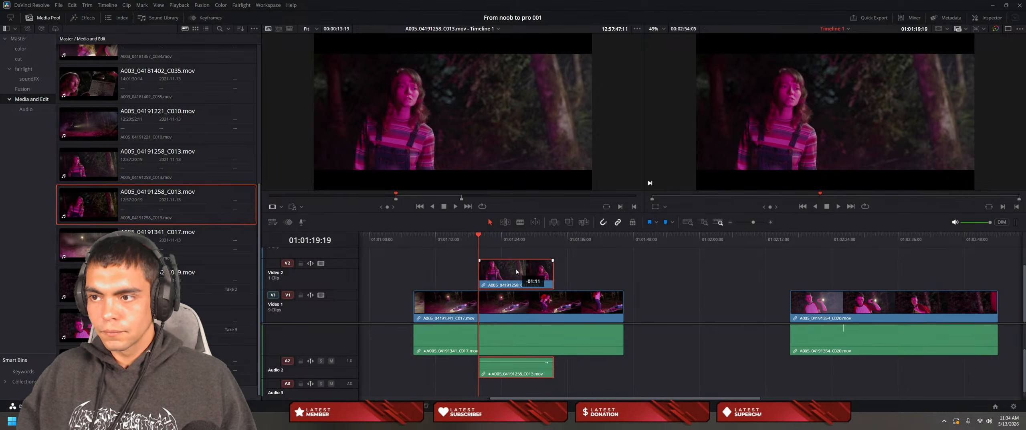
key("space")
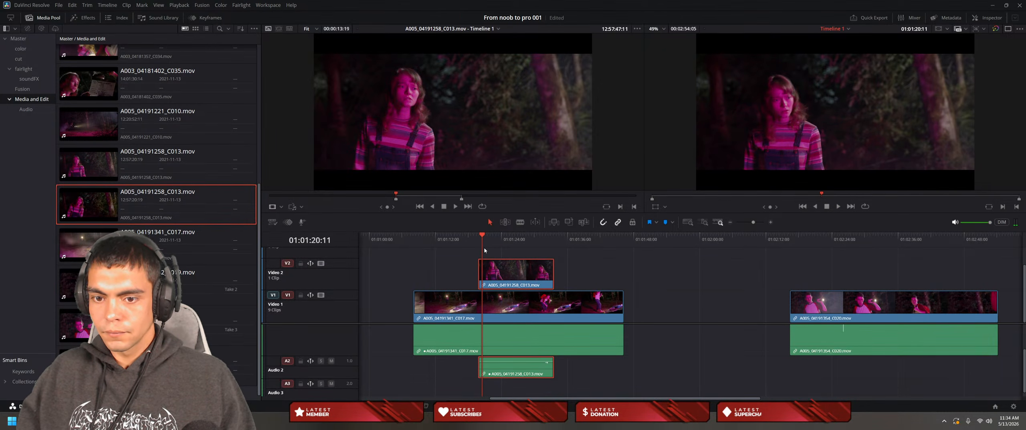
left_click(472, 251)
key("space")
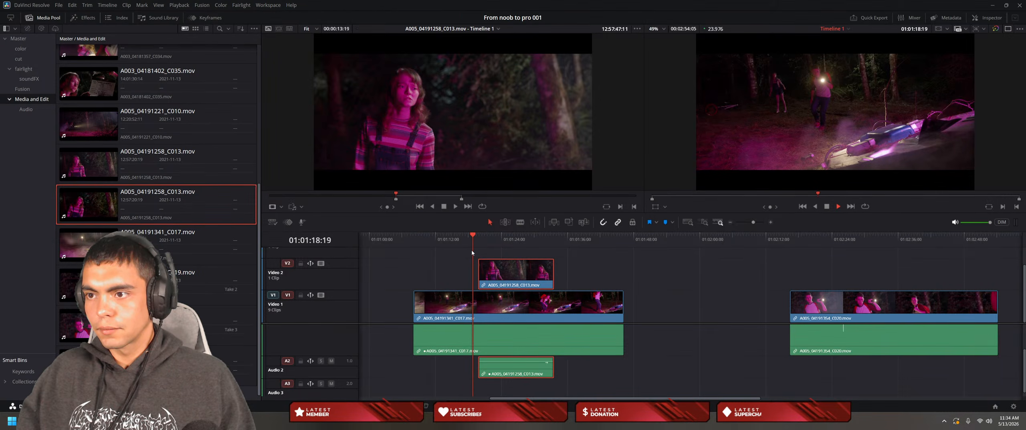
key("space")
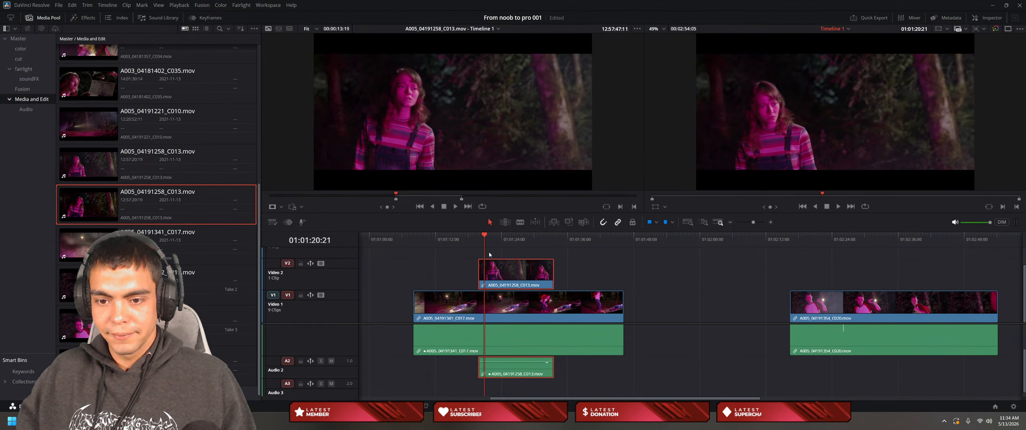
key("space")
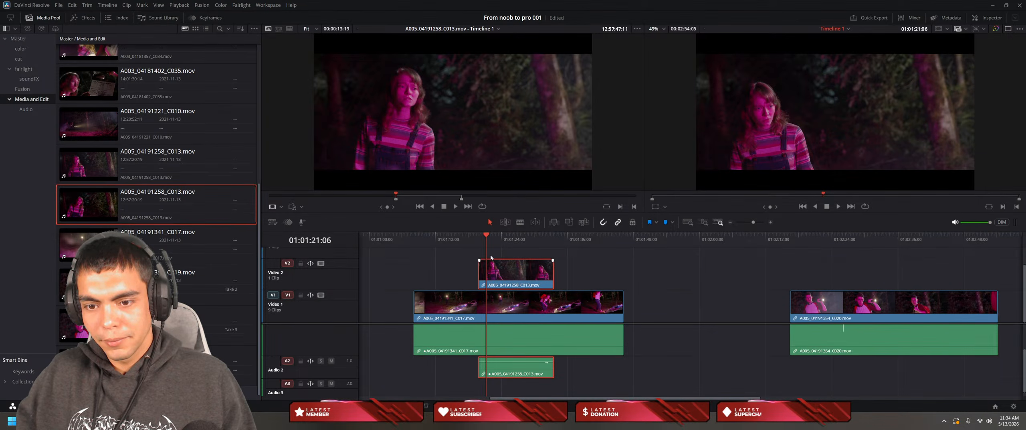
Step: Try adjusting the start edge of C013 on Video 2 to a duration of 00:00:13:13, and play across the cut
left_click_drag(479, 267, 481, 268)
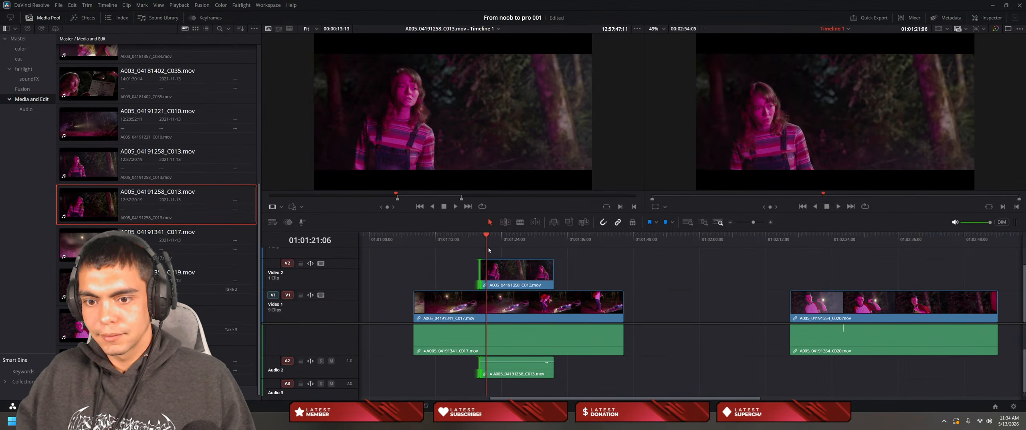
left_click(460, 240)
key("space")
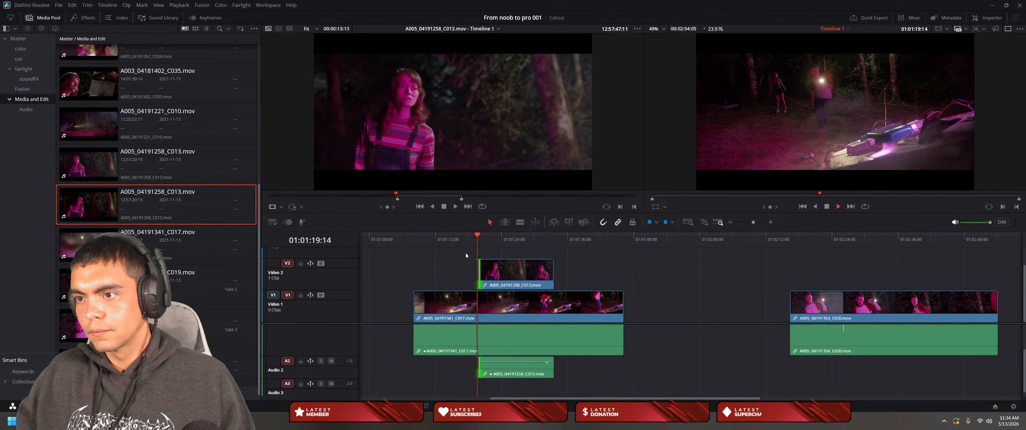
key("space")
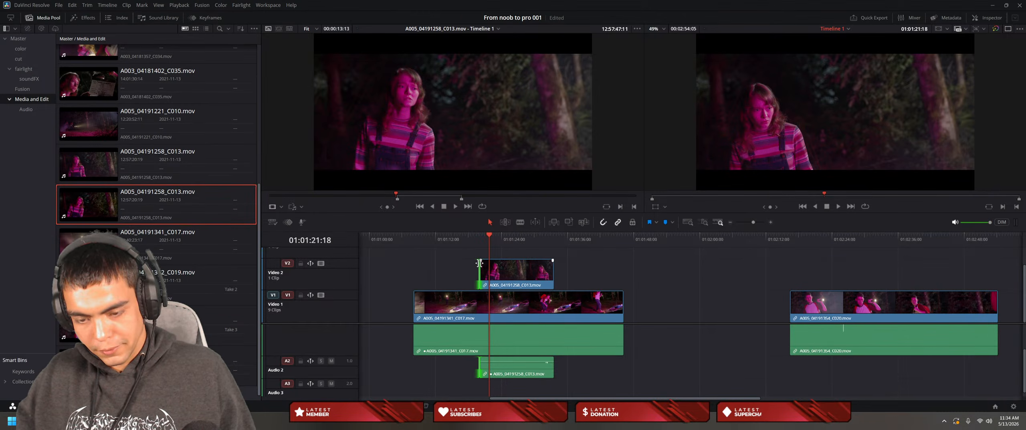
left_click(506, 266)
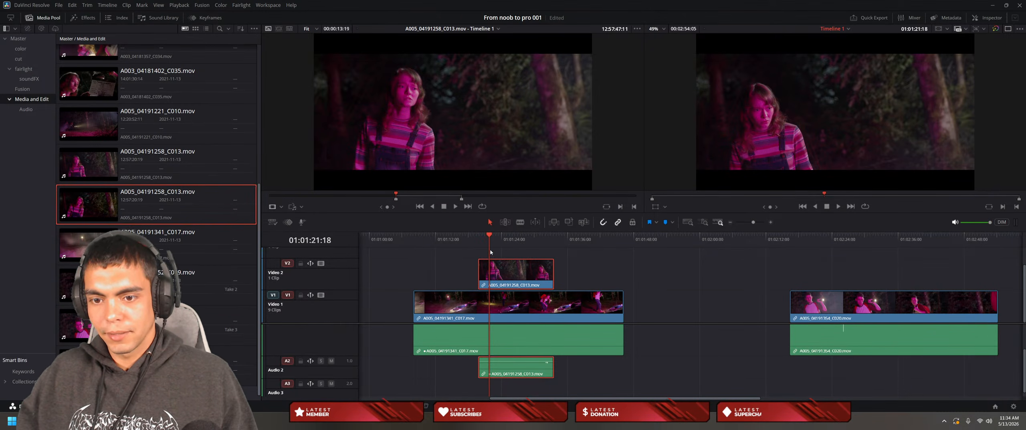
Step: Play from just before C013, stop at 01:01:23:20, and trim the clip's end on Video 2 to that point
left_click_drag(481, 254, 472, 257)
key("space")
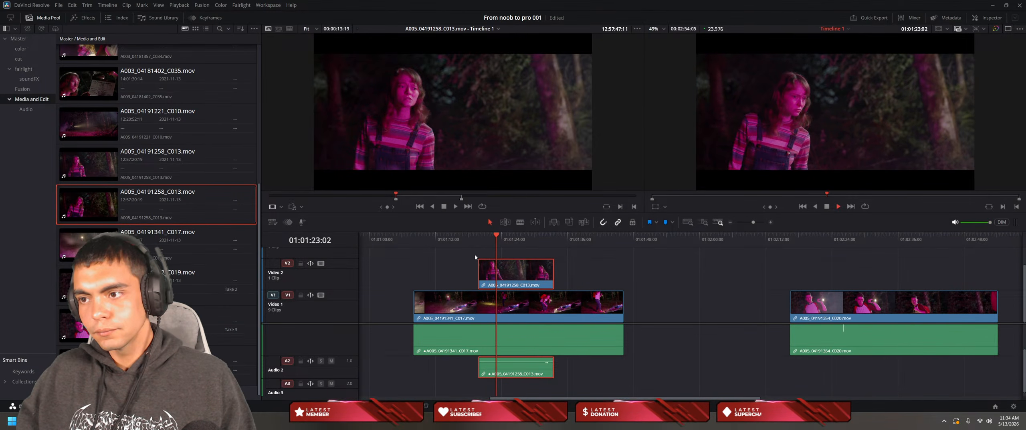
key("space")
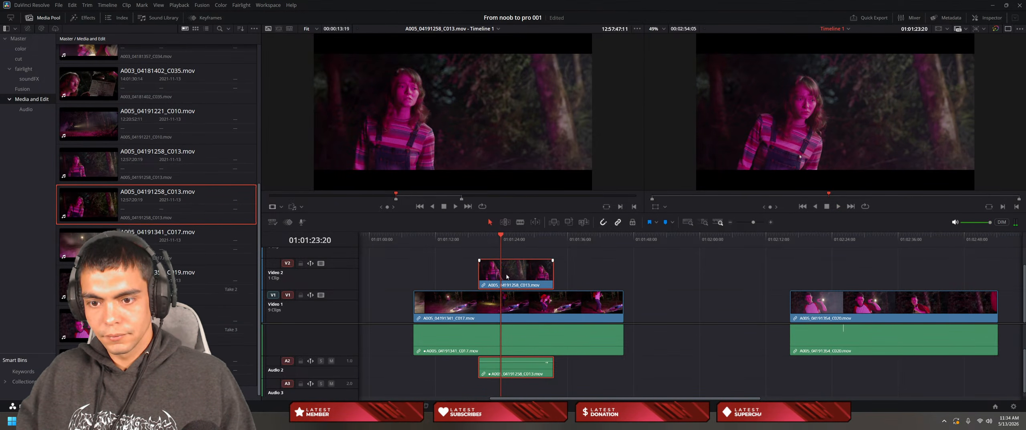
key("f")
key("shift+]")
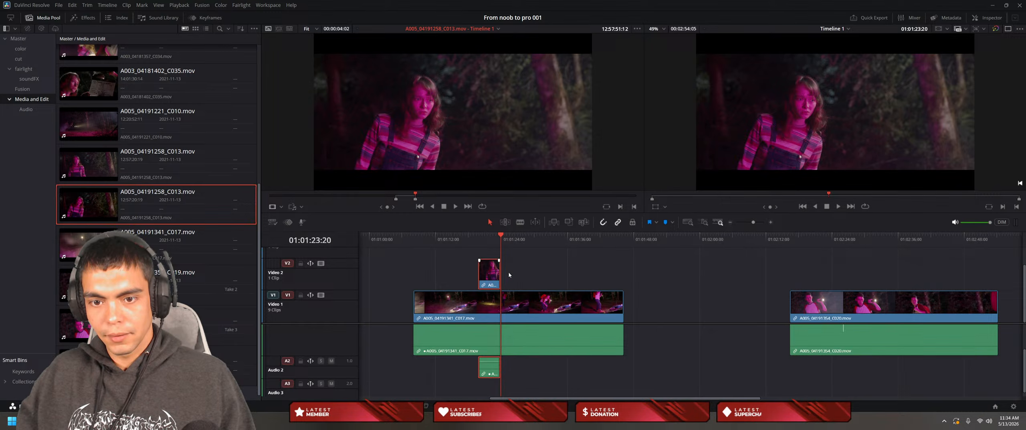
key("space")
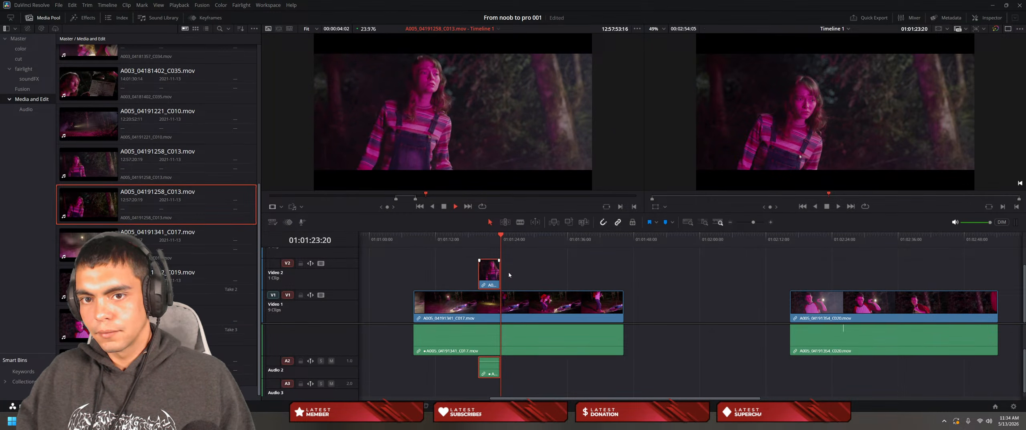
key("space")
Step: Play the timeline across the shortened C013 cutaway, then play the sequence from the start of C017, 01:01:08:00
left_click(514, 305)
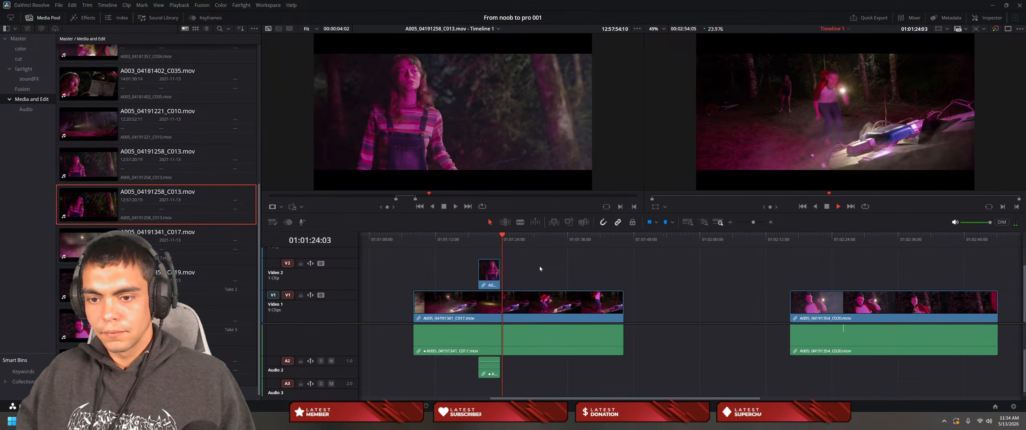
left_click(479, 255)
key("space")
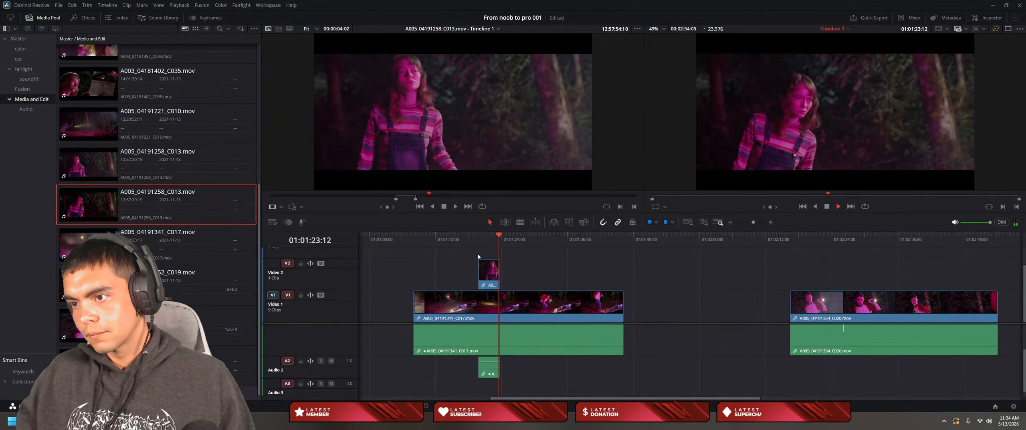
key("space")
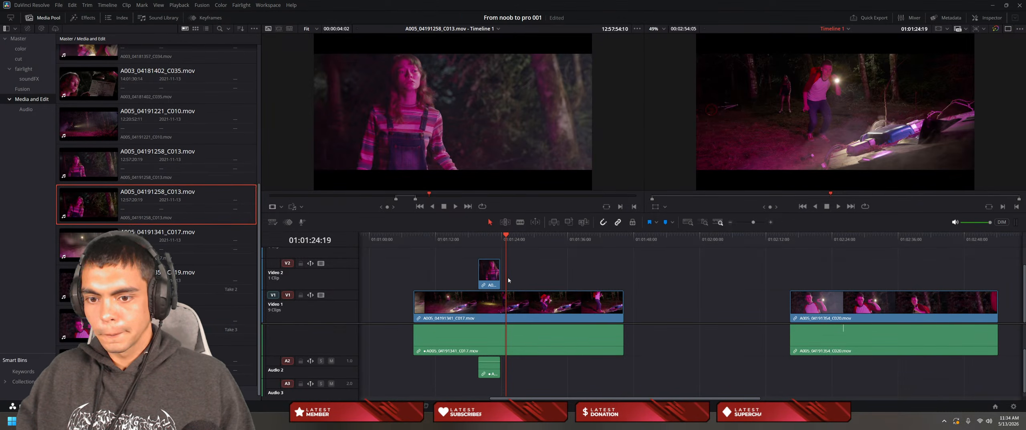
left_click_drag(506, 279, 415, 291)
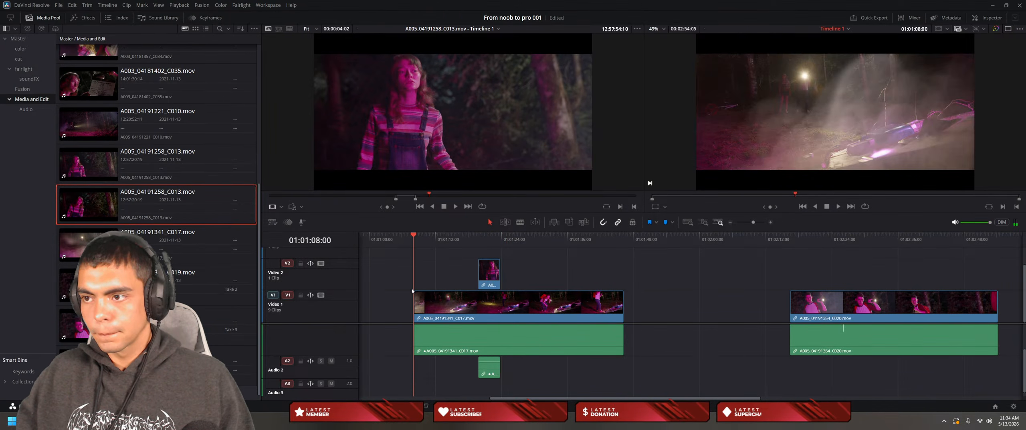
key("space")
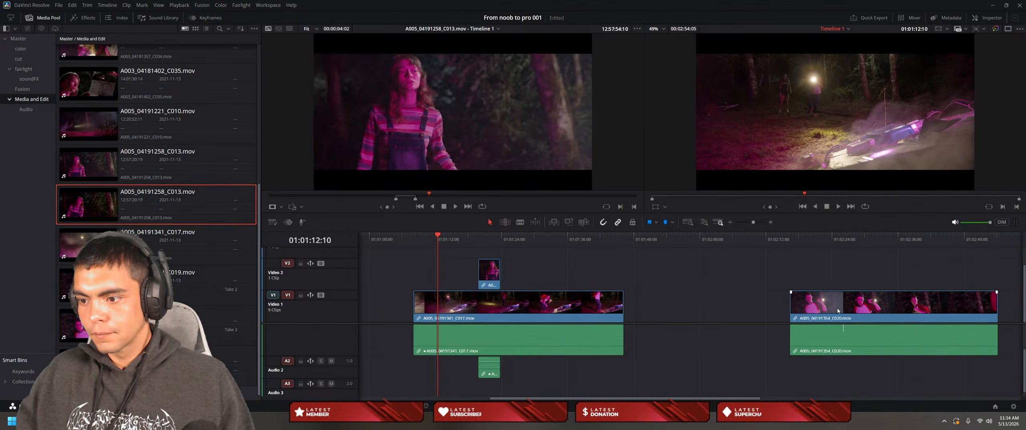
Step: Move the C020 clip from the far end of the sequence onto Video 3 above C017, starting at about 01:01:11:23
left_click_drag(812, 298, 683, 299)
left_click(666, 240)
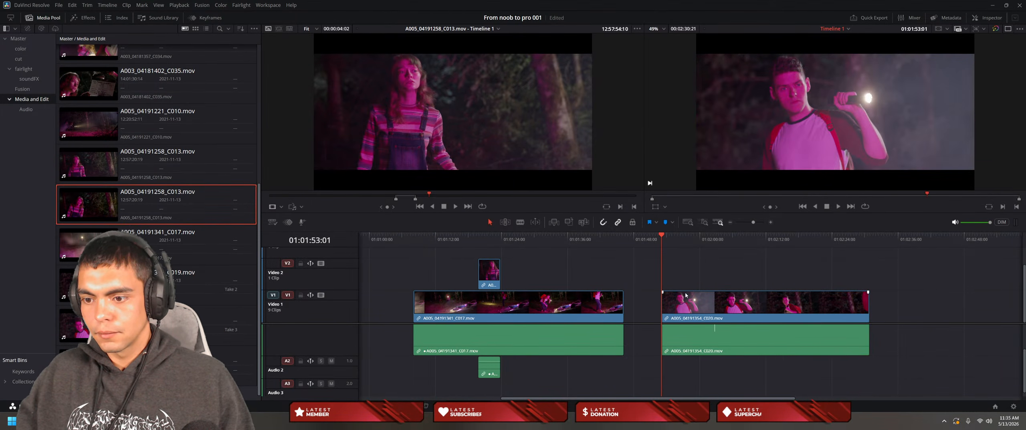
double_click(676, 295)
left_click_drag(678, 293, 460, 269)
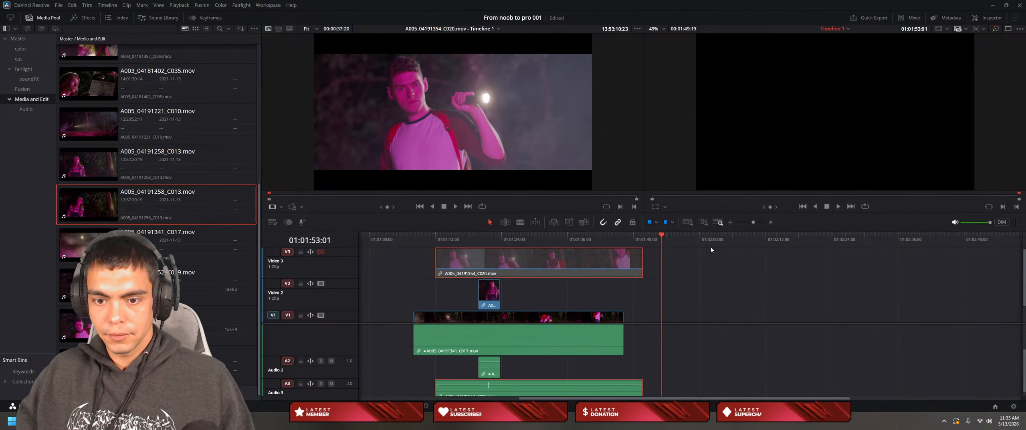
Step: Enable the Video 3 track and play the sequence from just before the C020 clip
left_click_drag(647, 259, 422, 273)
key("space")
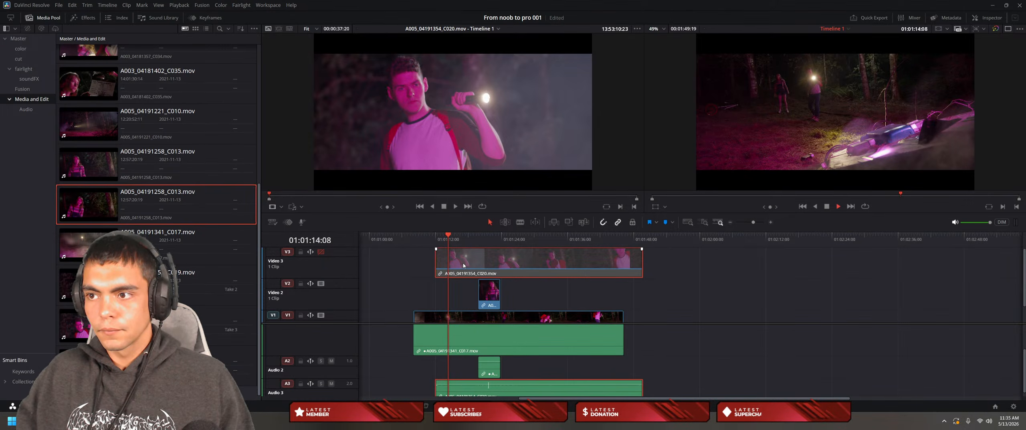
left_click(321, 252)
left_click(426, 237)
key("space")
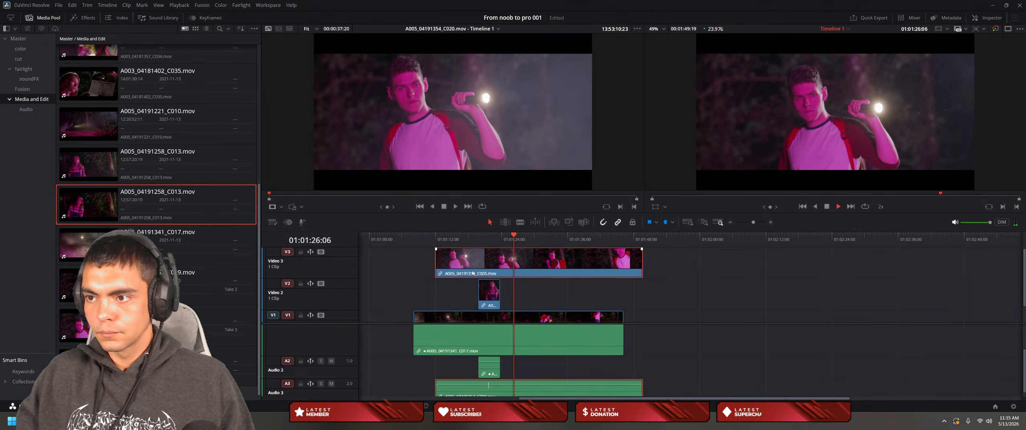
Step: Stop at 01:01:30:04, split C020 on Video 3 there, and delete its first part without closing the gap
key("space")
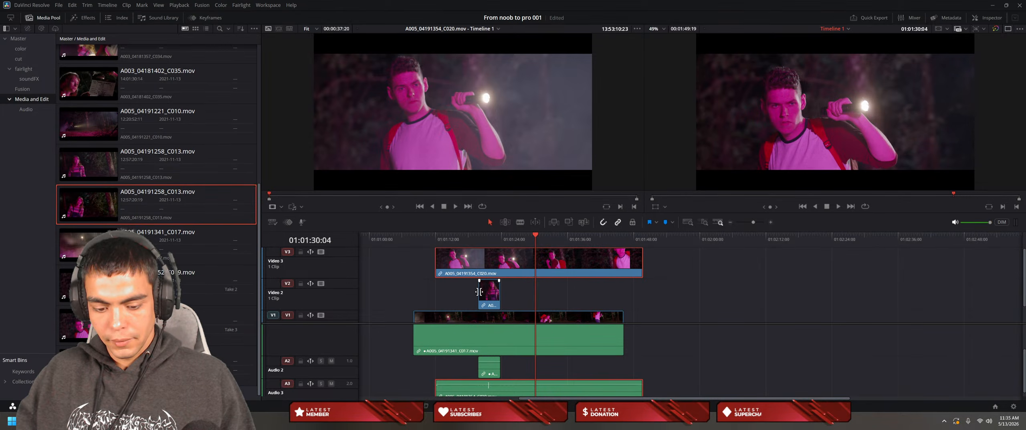
key("ctrl+b")
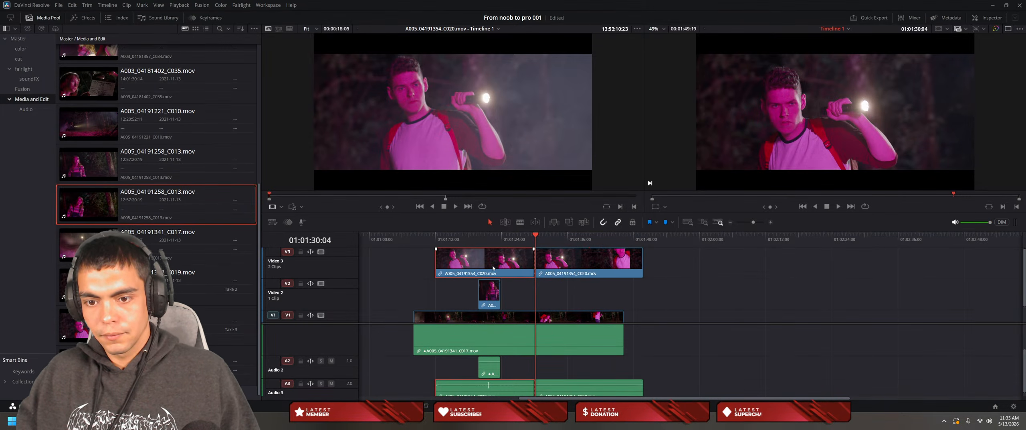
key("Delete")
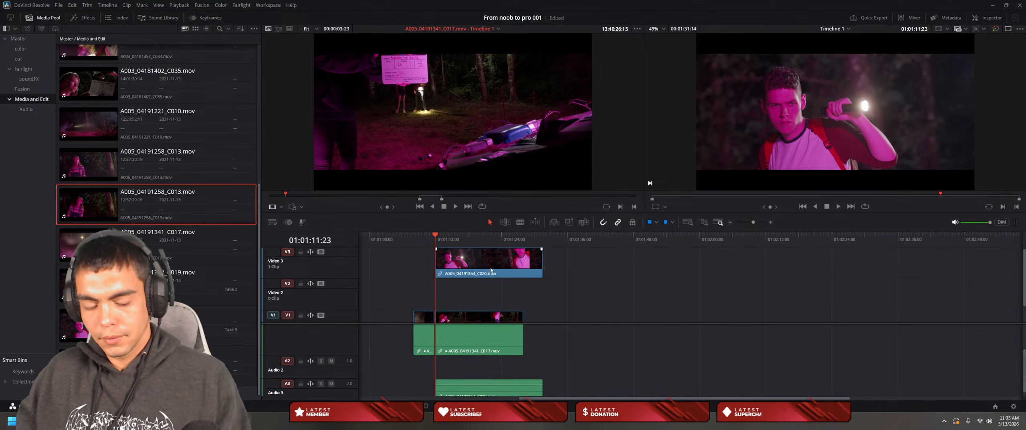
key("ctrl+z")
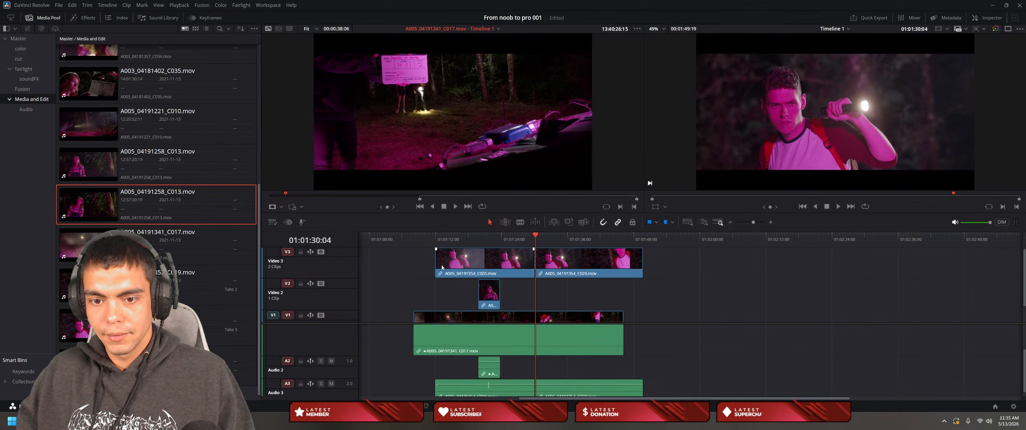
left_click(461, 260)
key("Delete")
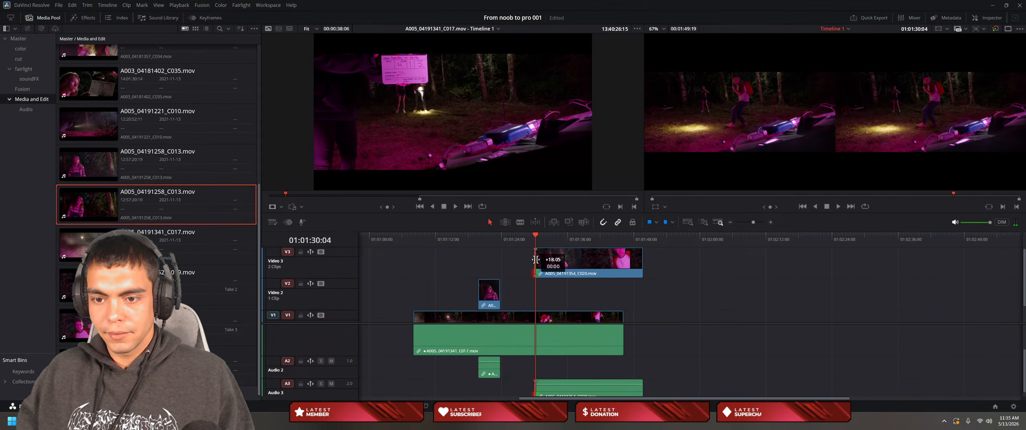
Step: Move the remaining C020 part on Video 3 over the opening of C017 and play across its start to 01:01:14:07
left_click_drag(570, 260, 415, 247)
key("space")
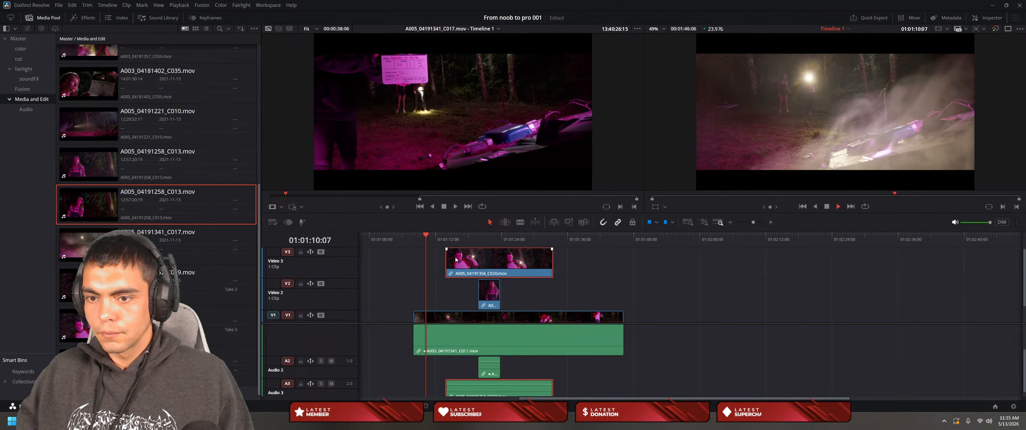
key("space")
left_click_drag(482, 265, 464, 265)
key("space")
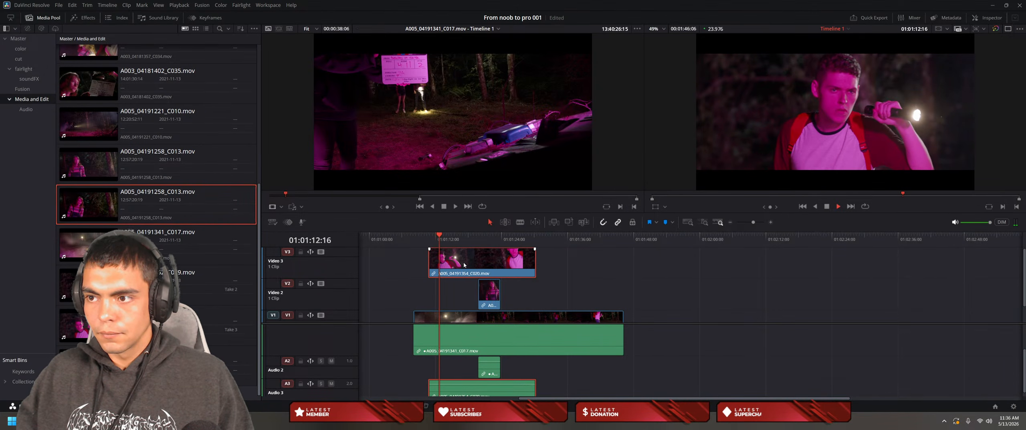
key("space")
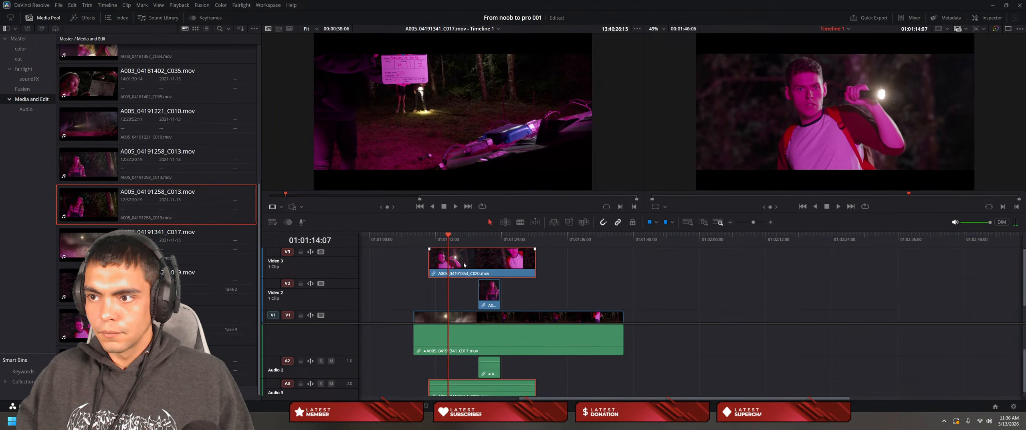
Step: Trim the end of C020 on Video 3 to 01:01:13:12 and play past the cut
left_click_drag(449, 240, 444, 243)
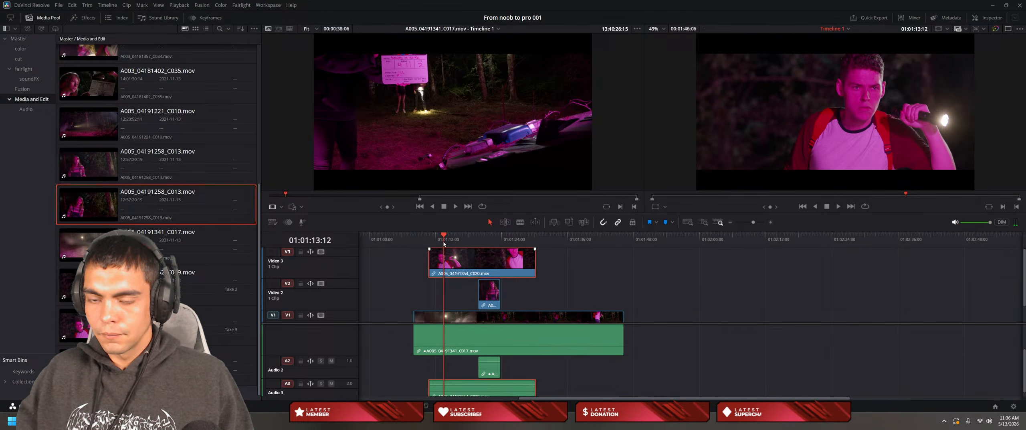
key("i")
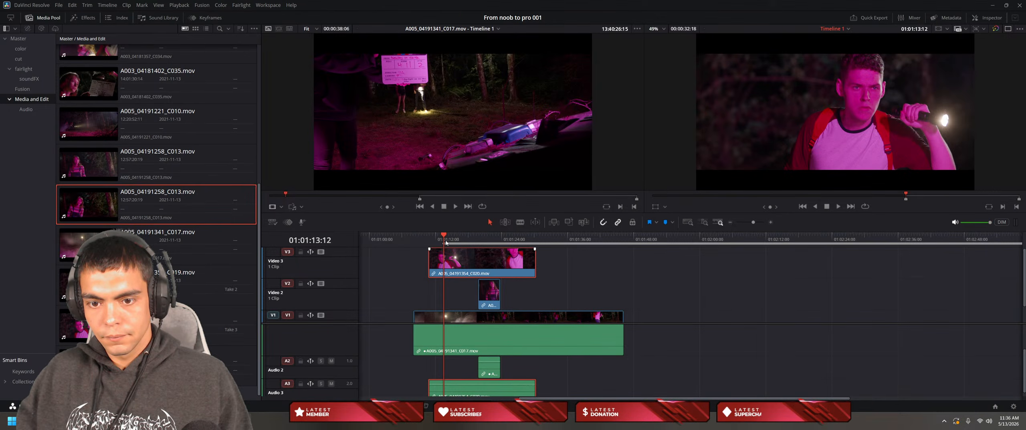
key("alt+i")
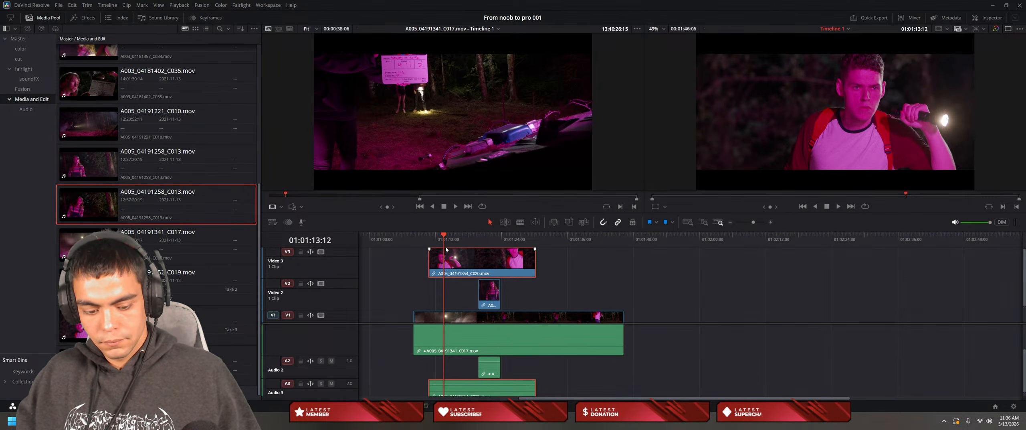
left_click_drag(534, 257, 443, 258)
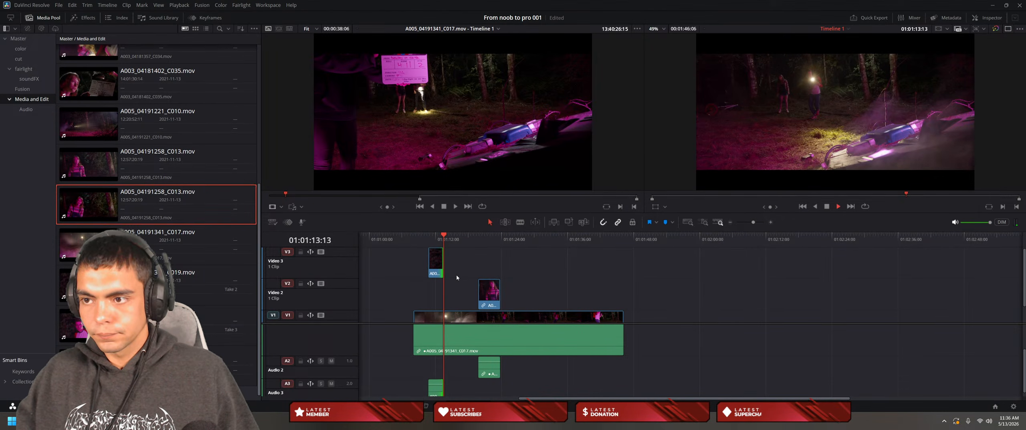
key("space")
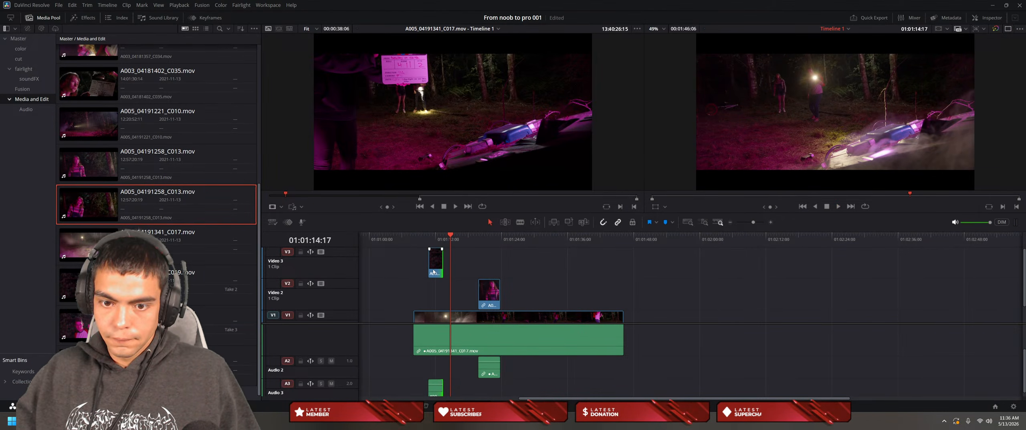
Step: Move the shortened C020 clip down to Video 2 and play the sequence across it
left_click_drag(433, 272, 435, 288)
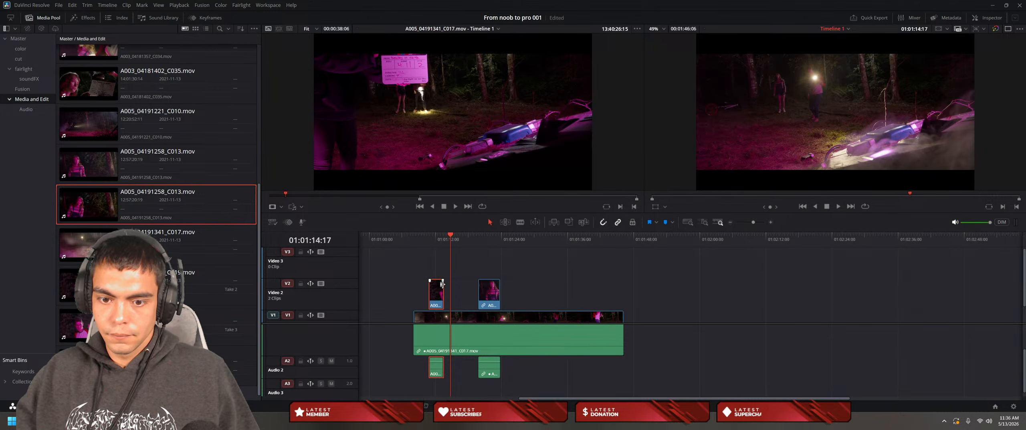
left_click_drag(451, 268, 416, 280)
key("space")
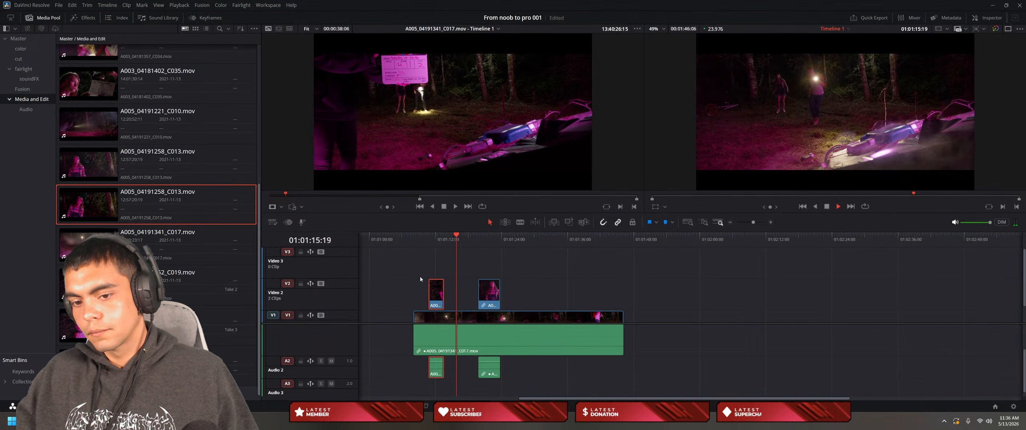
Step: Shorten C020 on Video 2 to a duration of 00:00:02:02 by trimming its end, and play through the C013 cutaway to 01:01:24:20
left_click_drag(441, 290, 442, 291)
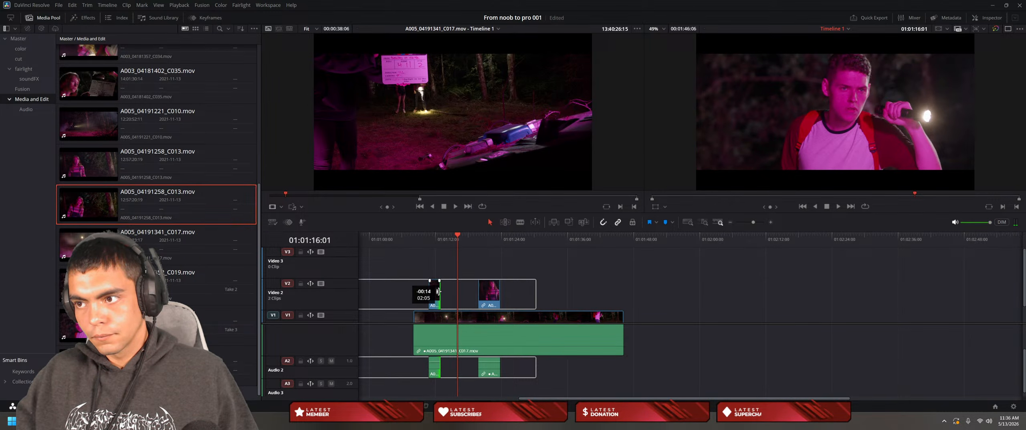
left_click_drag(437, 291, 438, 291)
key("space")
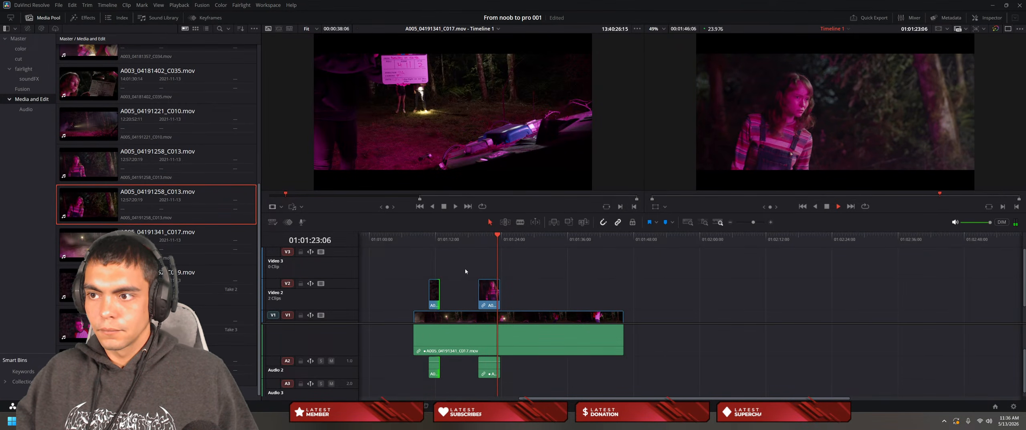
key("space")
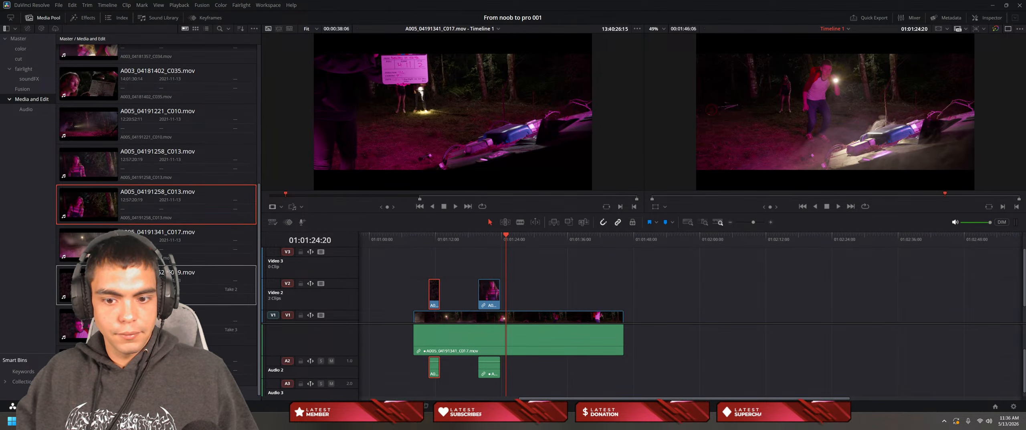
Step: View the short C020 clip in the source viewer, add C020 Take 3 to Video 2 after C013, and play its later part
double_click(434, 293)
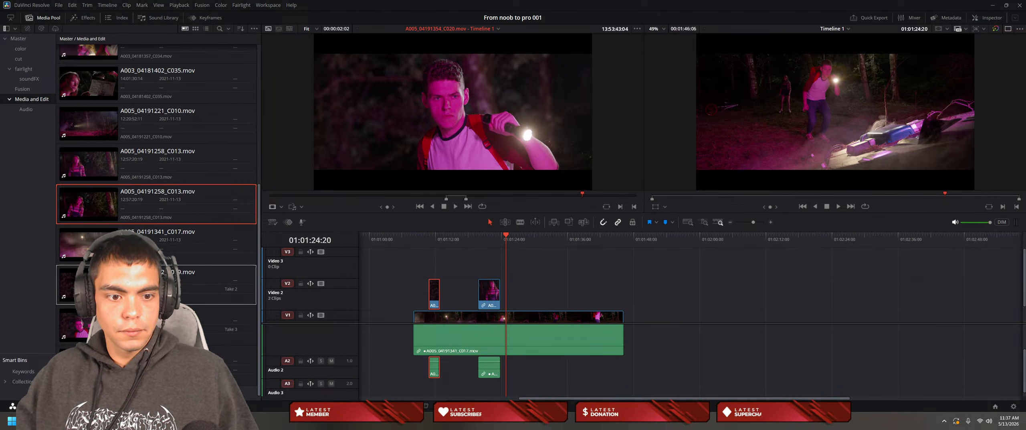
left_click_drag(181, 320, 568, 282)
left_click_drag(506, 250, 644, 277)
key("space")
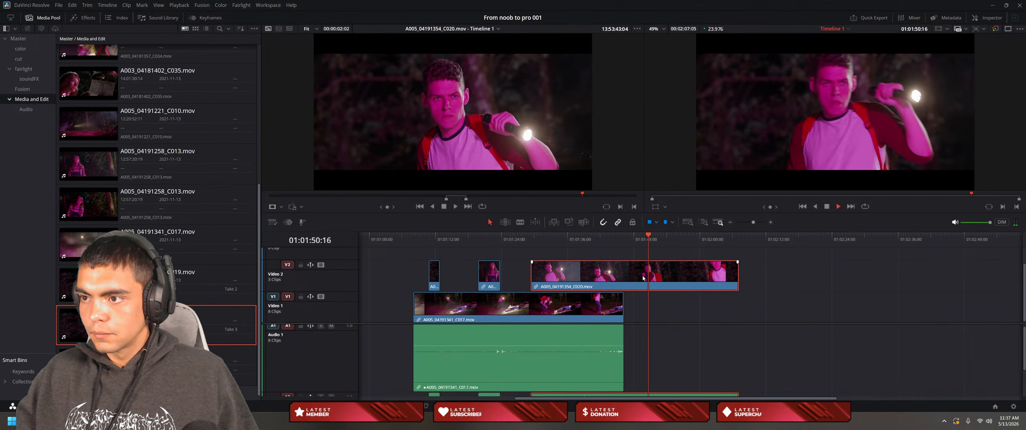
Step: Trim the start of the new C020 clip on Video 2 to 01:01:50:03 and move it about 15:08 earlier
key("space")
left_click_drag(530, 275, 642, 257)
key("space")
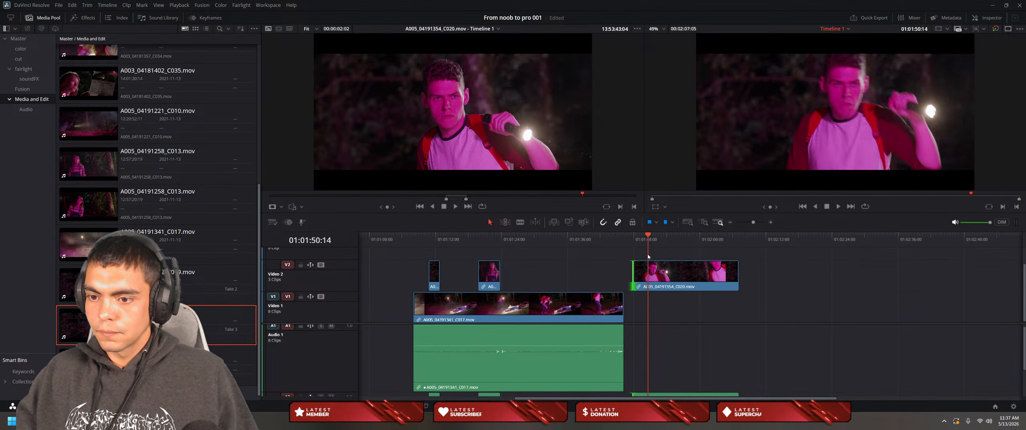
left_click(645, 256)
left_click_drag(634, 266, 573, 280)
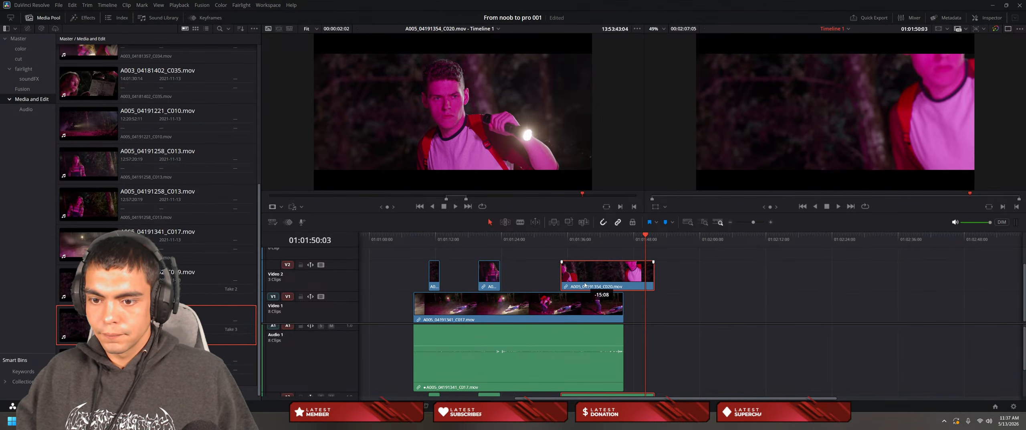
Step: Play from just after C013, move the second C020 clip on Video 2 to start at 01:01:25:08, and check its opening
left_click(528, 264)
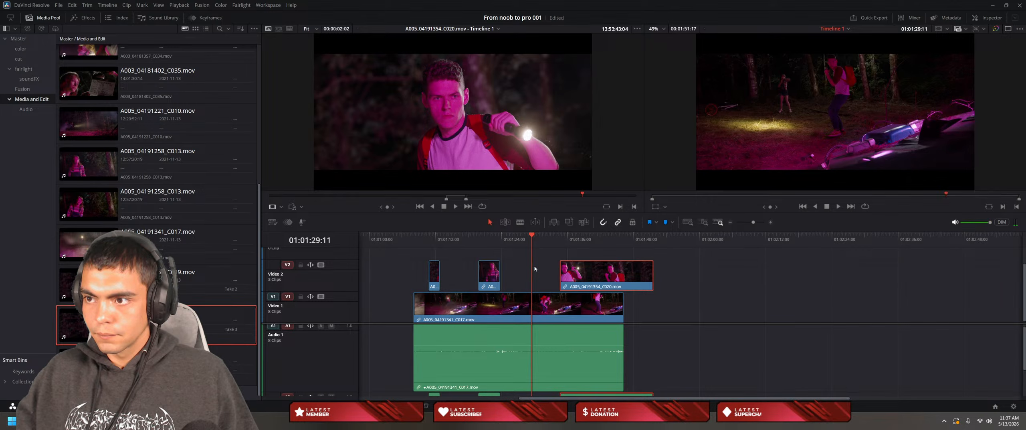
left_click_drag(534, 268, 504, 272)
key("space")
key("space")
key("space")
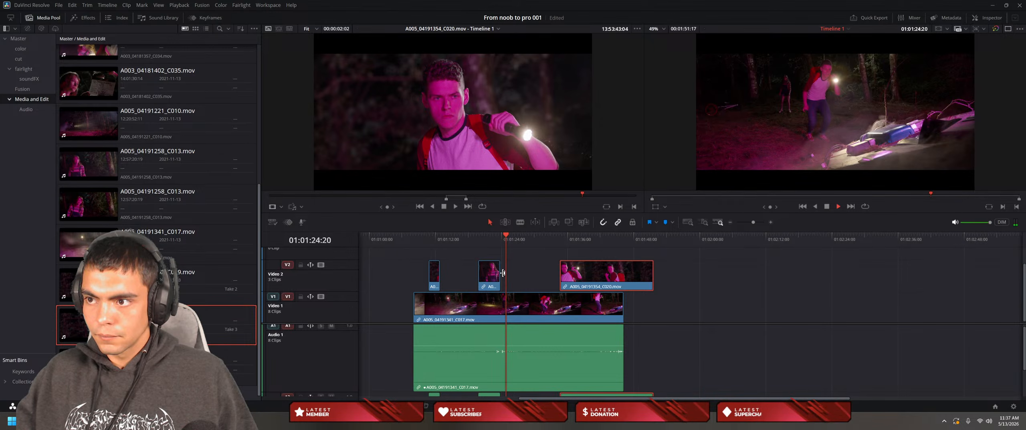
left_click_drag(588, 272, 542, 276)
key("space")
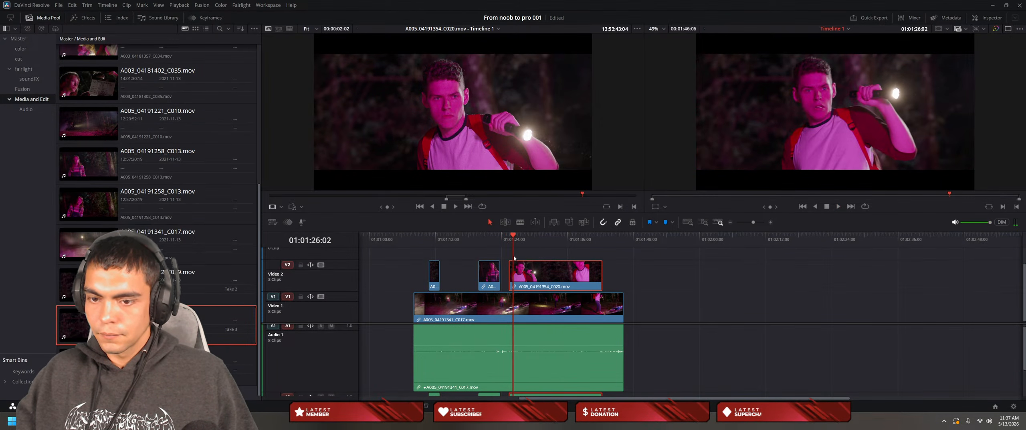
left_click(510, 254)
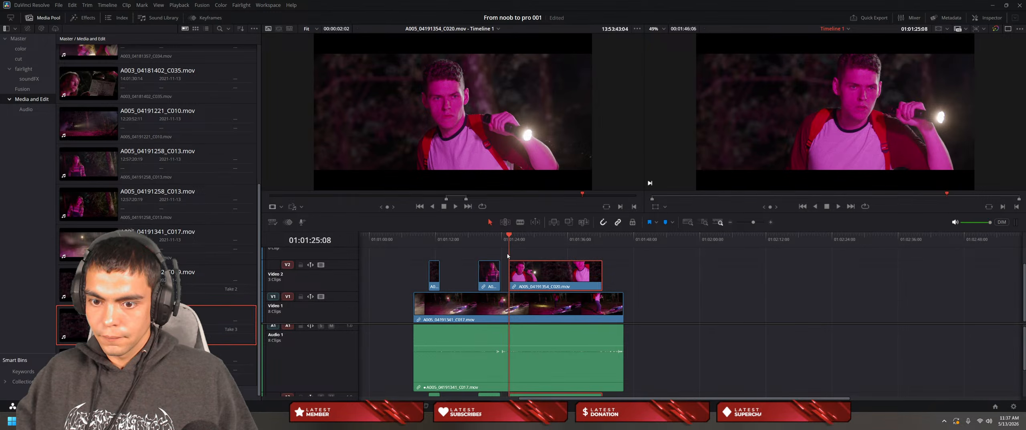
Step: Shift the second C020 clip on Video 2 slightly closer to C013 and play across its start
left_click(503, 257)
left_click_drag(535, 273, 533, 275)
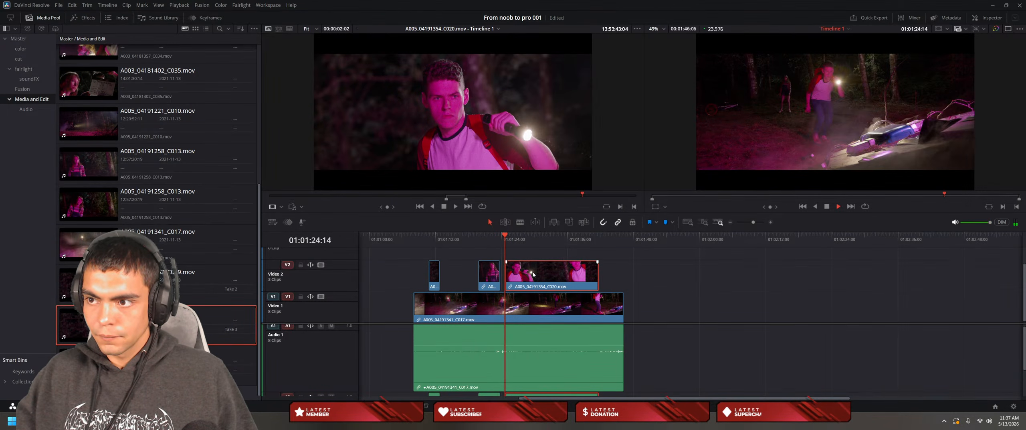
key("Down")
key("space")
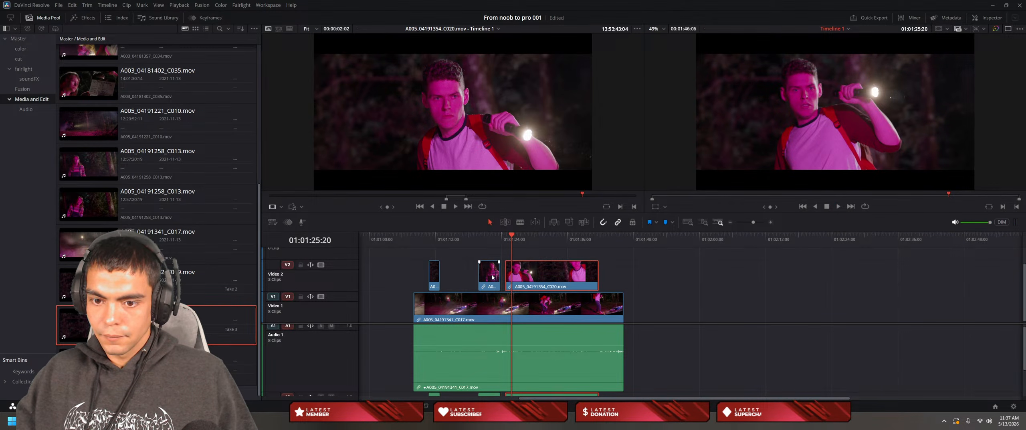
Step: Play C013 to 01:01:21:23, trim its end on Video 2 to about that point, and shift the second C020 clip earlier
left_click_drag(512, 241, 466, 261)
key("space")
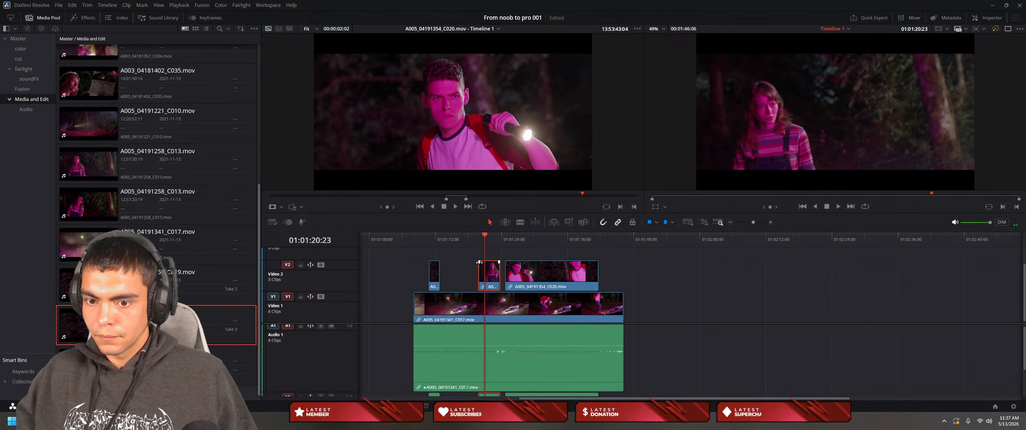
key("space")
key("space")
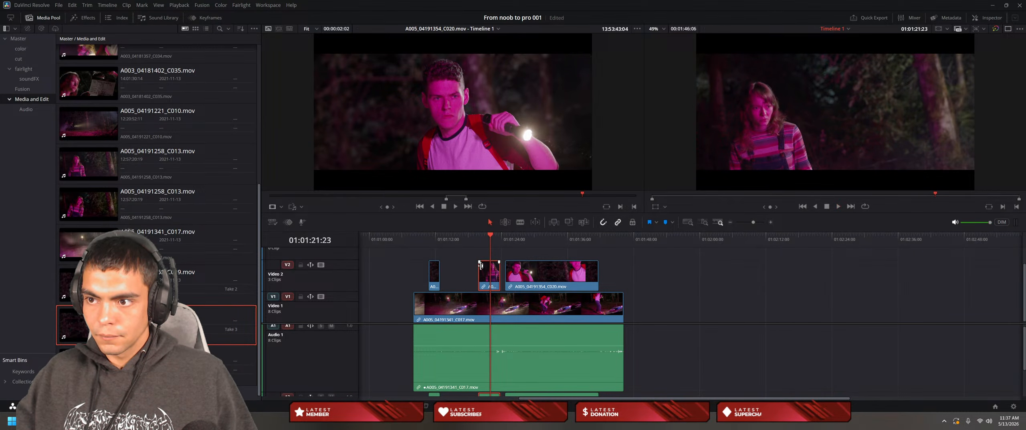
mouse_move(494, 272)
left_mouse_down()
mouse_move(517, 264)
mouse_move(501, 259)
left_mouse_up()
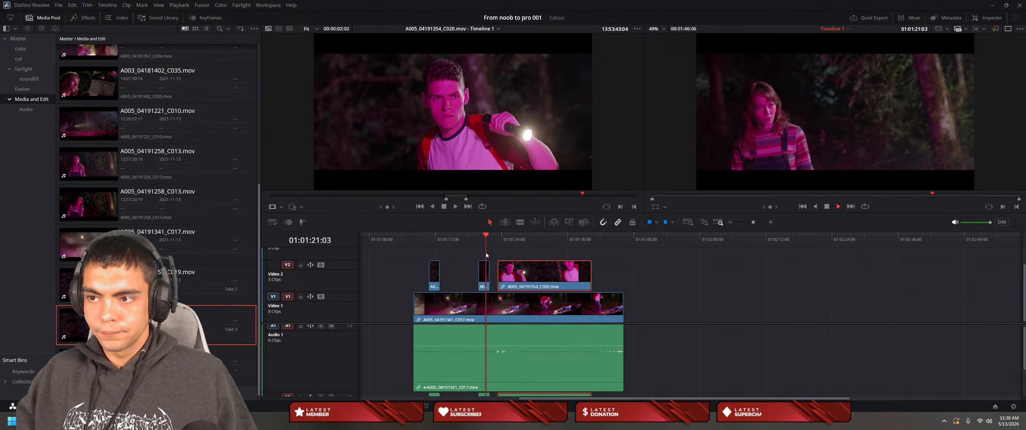
Step: Play to 01:01:22:21, shift the second C020 clip on Video 2 earlier to start there, and check its opening
key("space")
key("space")
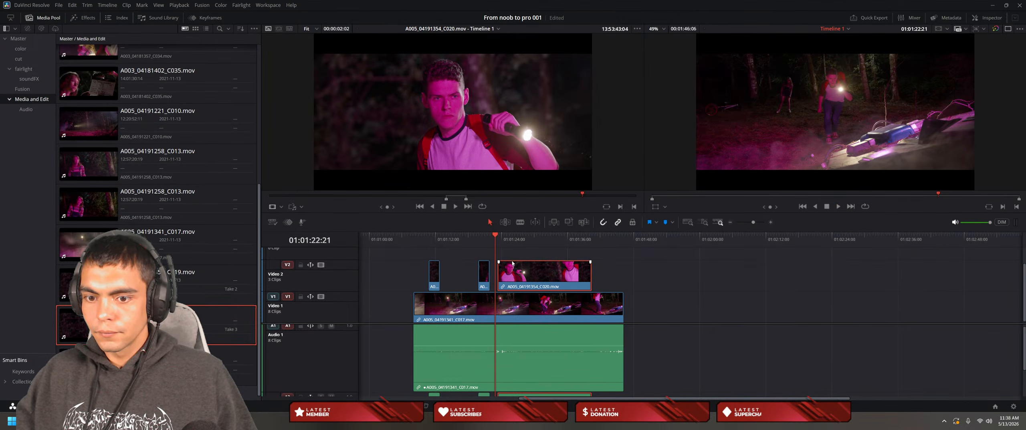
left_click_drag(519, 277, 517, 278)
key("space")
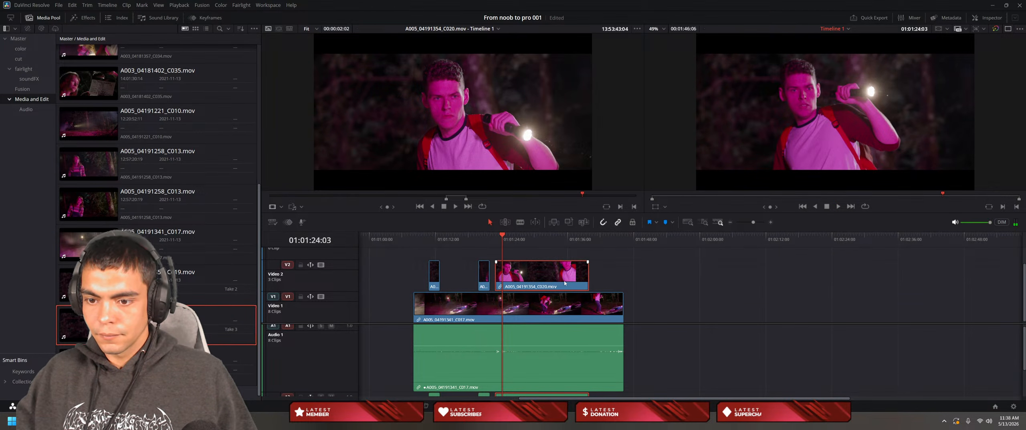
Step: Trim the end of the second C020 clip on Video 2 to 01:01:24:03 and play through the cutaways again
left_click_drag(587, 269, 502, 281)
key("space")
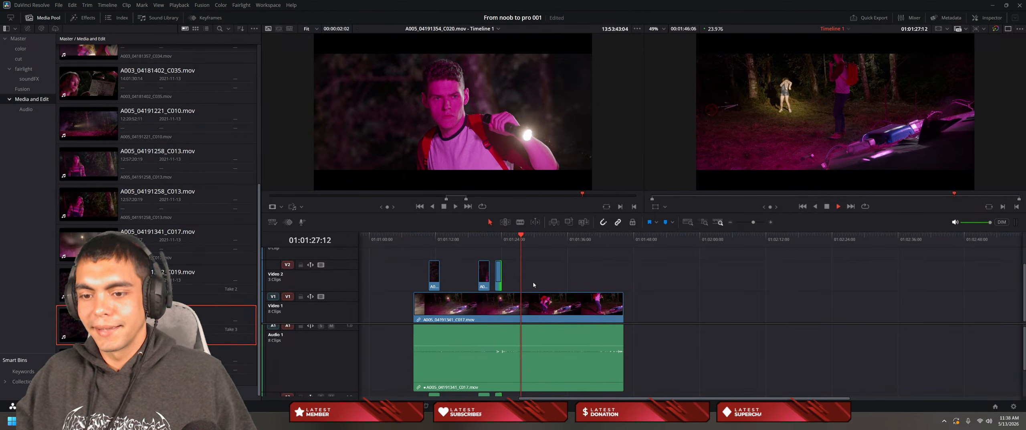
left_click_drag(525, 236, 429, 237)
key("space")
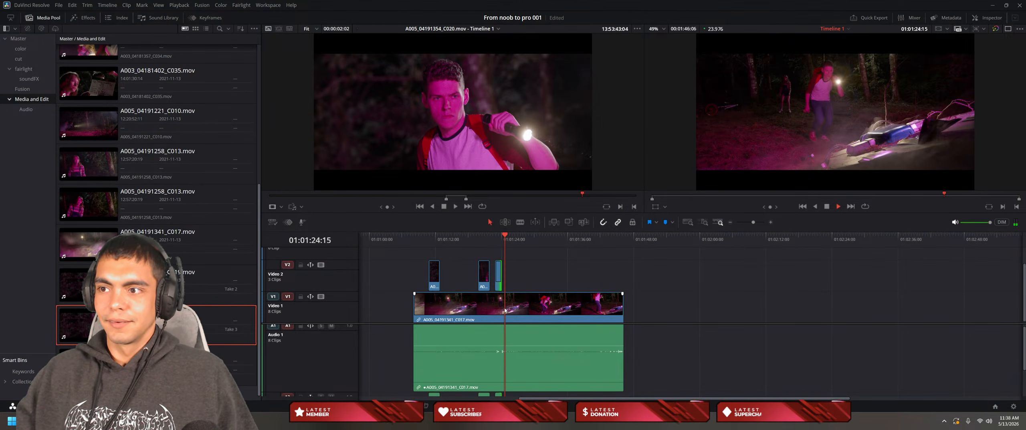
key("space")
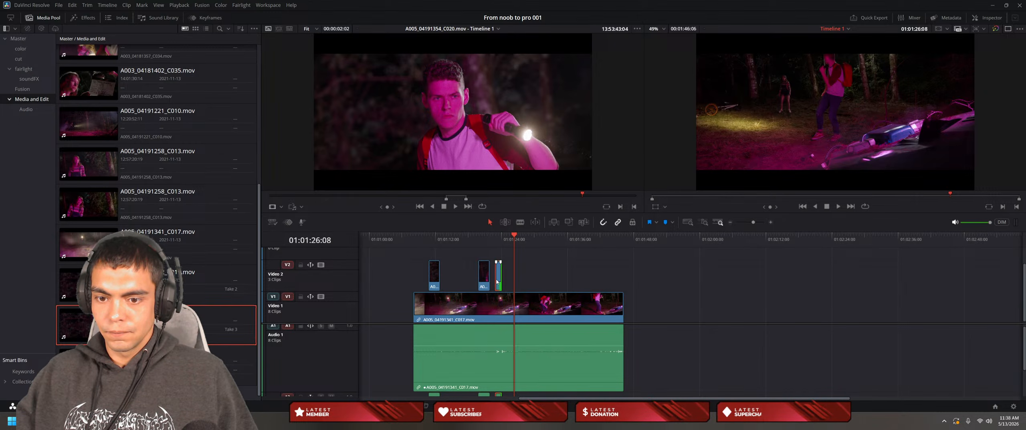
Step: Shift the second C020 clip on Video 2 earlier by 4 frames and another 3 frames, and replay from C013 into it
left_click_drag(496, 281, 495, 283)
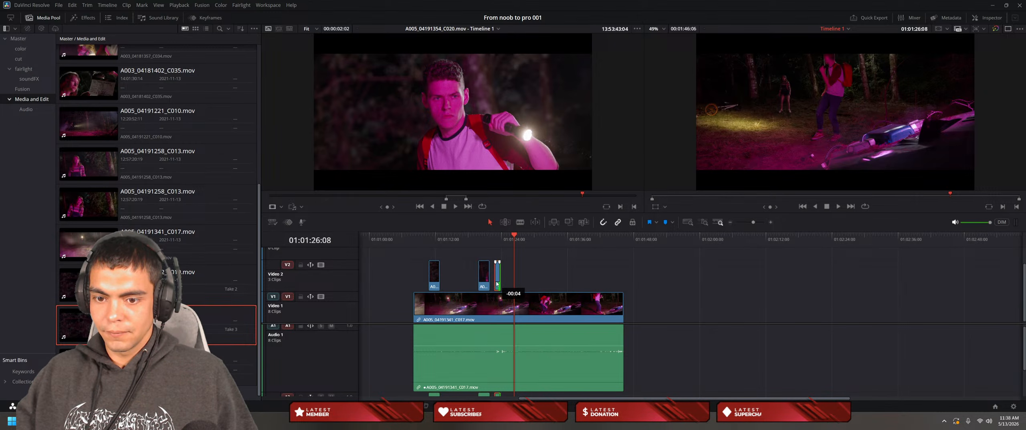
scroll(512, 281, "up", 4)
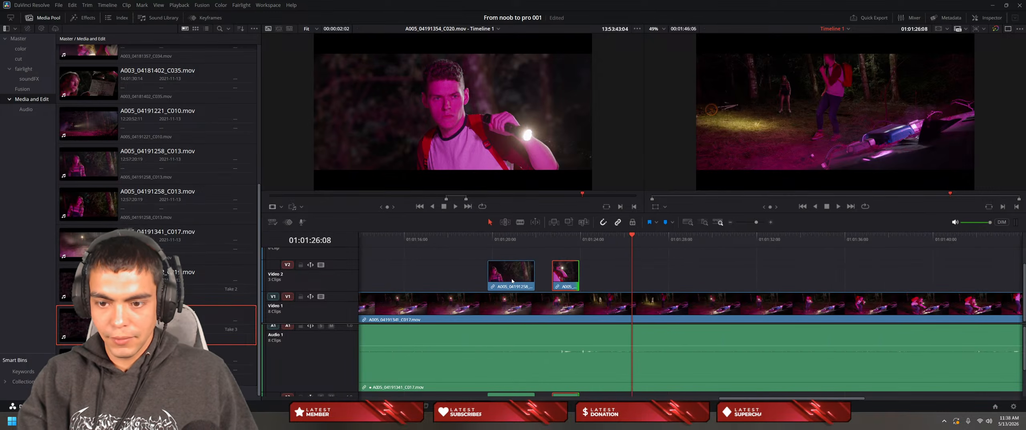
left_click_drag(570, 285, 567, 285)
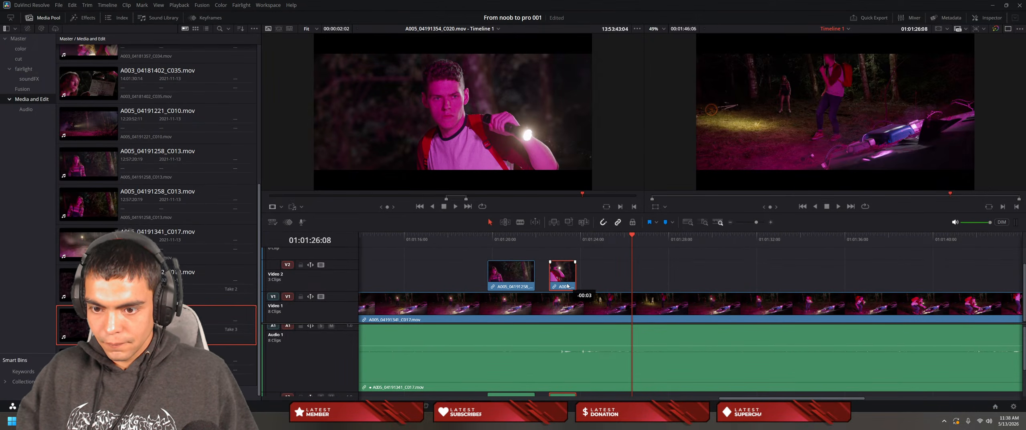
left_click_drag(632, 273, 541, 293)
key("space")
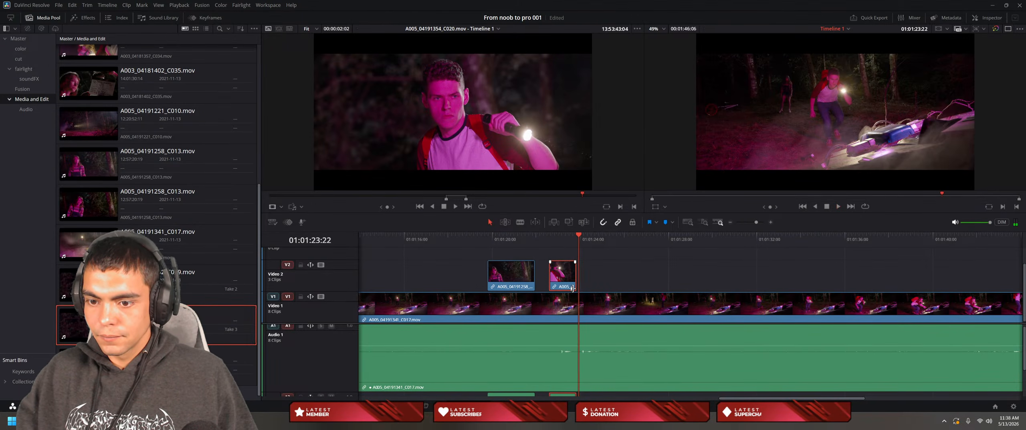
left_click_drag(579, 240, 536, 261)
key("space")
key("space")
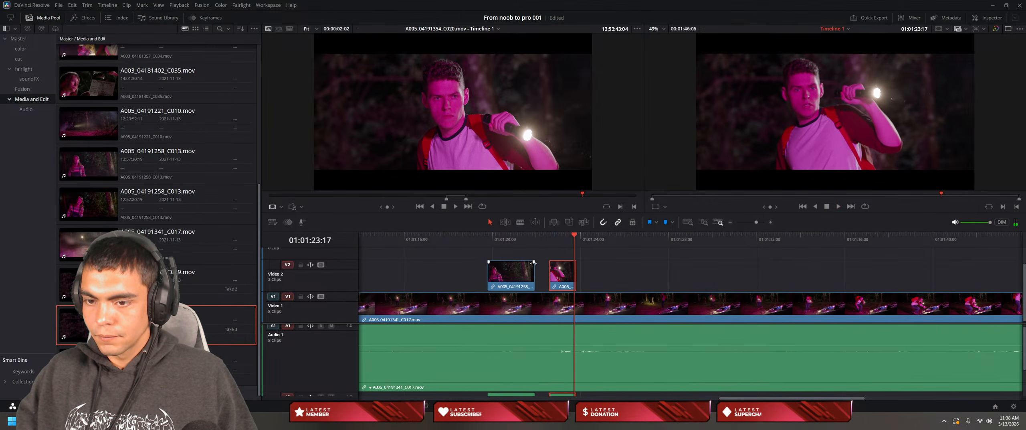
Step: Extend the start of the second C020 clip on Video 2 slightly towards C013 and replay the cutaway
left_click_drag(549, 274, 538, 263)
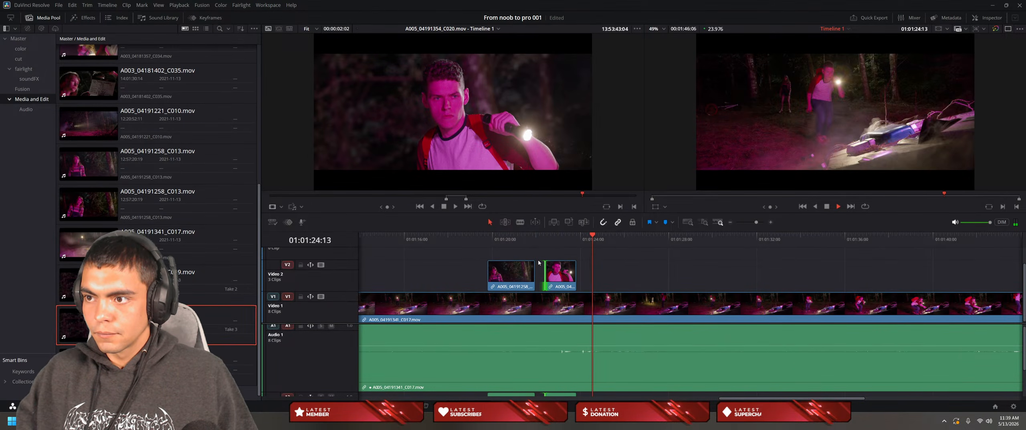
key("space")
left_click_drag(606, 264, 535, 267)
key("space")
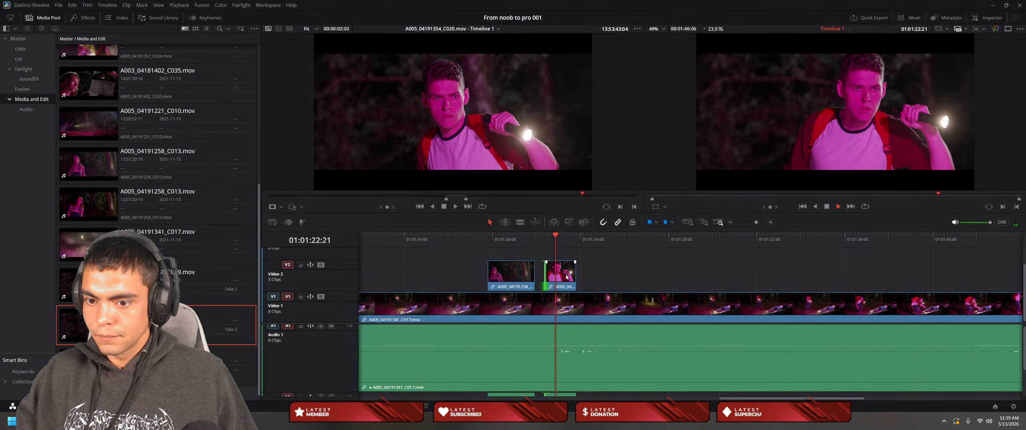
key("space")
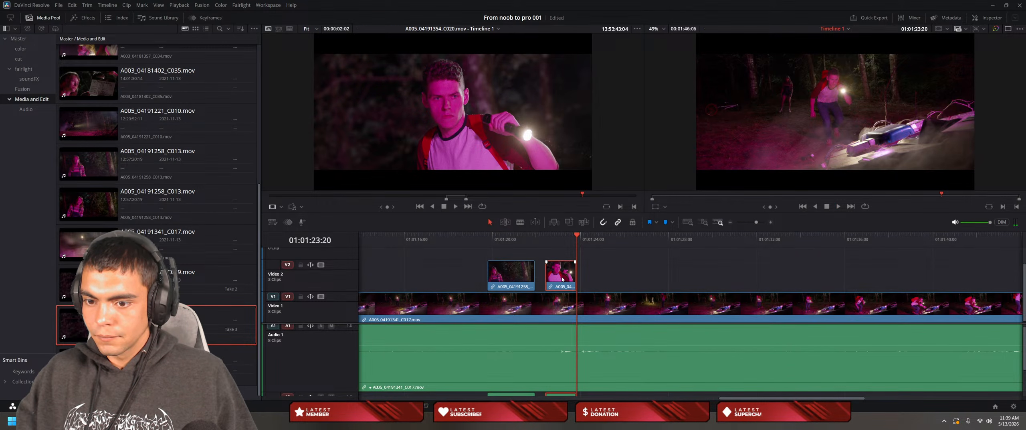
Step: Shift the second C020 clip on Video 2 slightly later and play across it
left_click_drag(565, 279, 544, 260)
key("space")
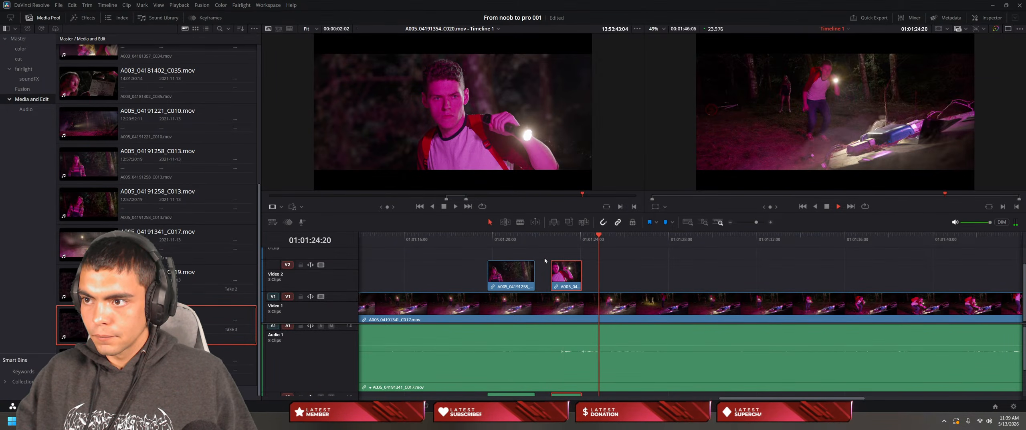
key("space")
Step: Extend the end of the second C020 clip on Video 2 to about 01:01:24:05 and replay the cut back to C017
left_click_drag(583, 278, 586, 278)
left_click_drag(594, 240, 555, 239)
key("space")
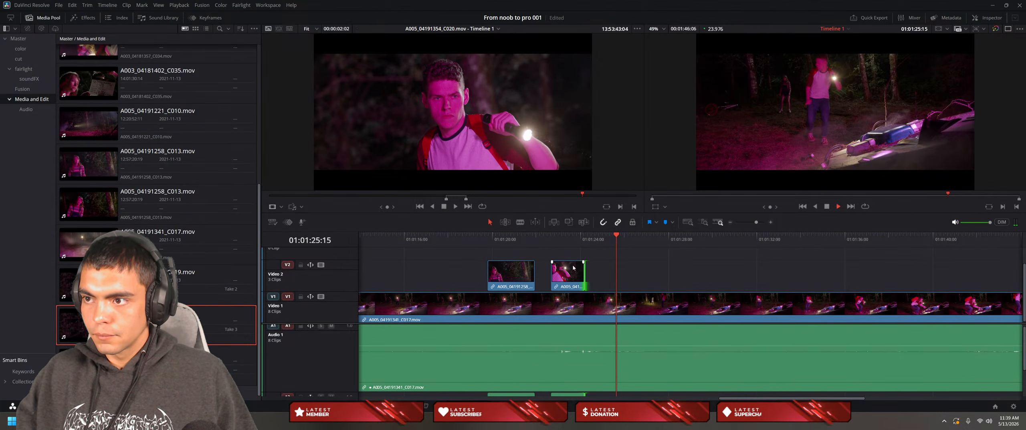
left_click_drag(625, 256, 586, 265)
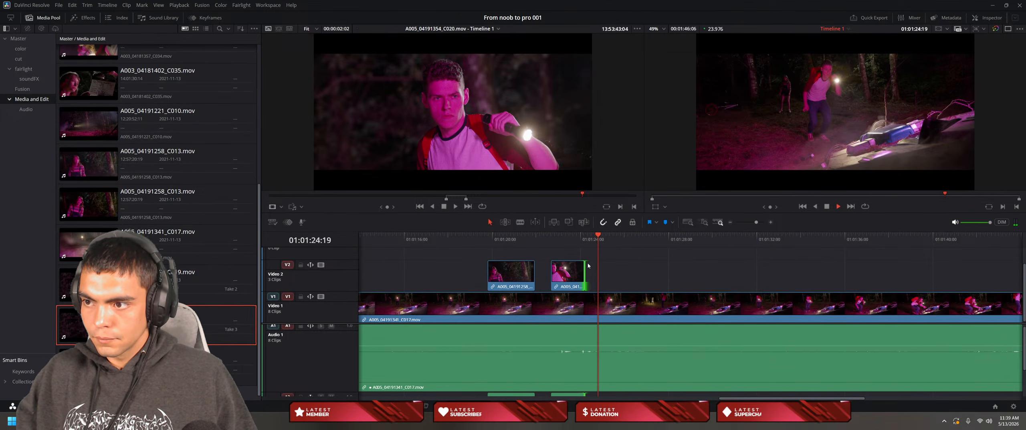
key("space")
left_click_drag(607, 265, 596, 266)
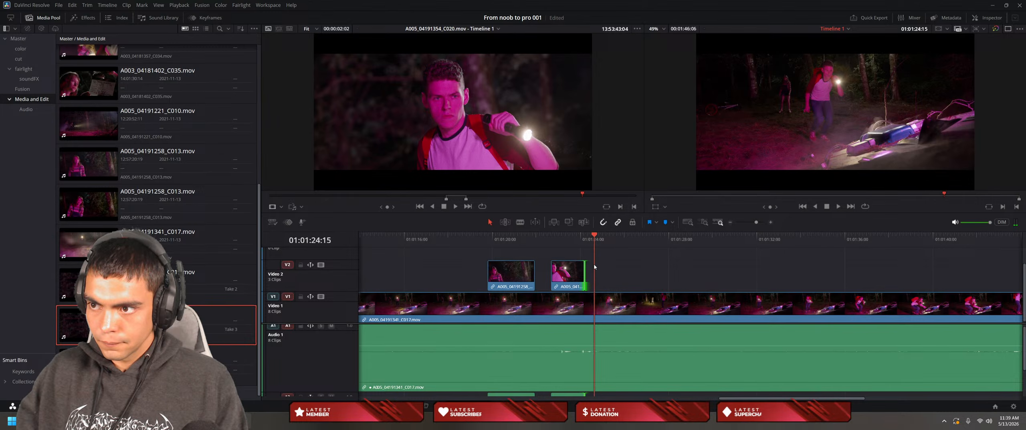
key("space")
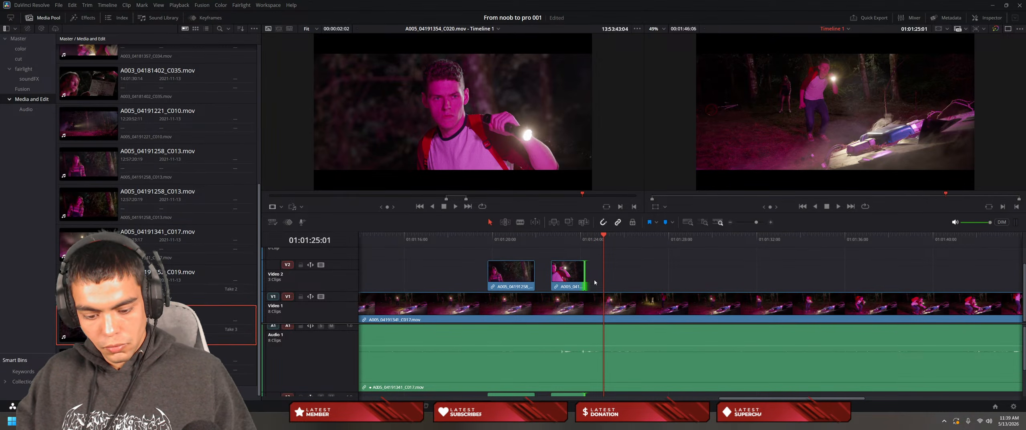
Step: Try removing the C017 section between 01:01:24:05 and 01:01:25:01, play across the join, and undo the removal and the cuts
key("ctrl+b")
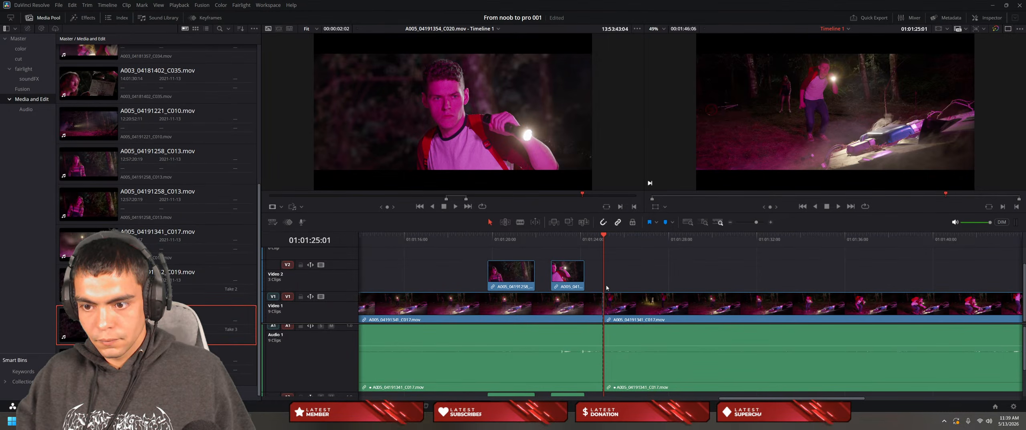
key("Up")
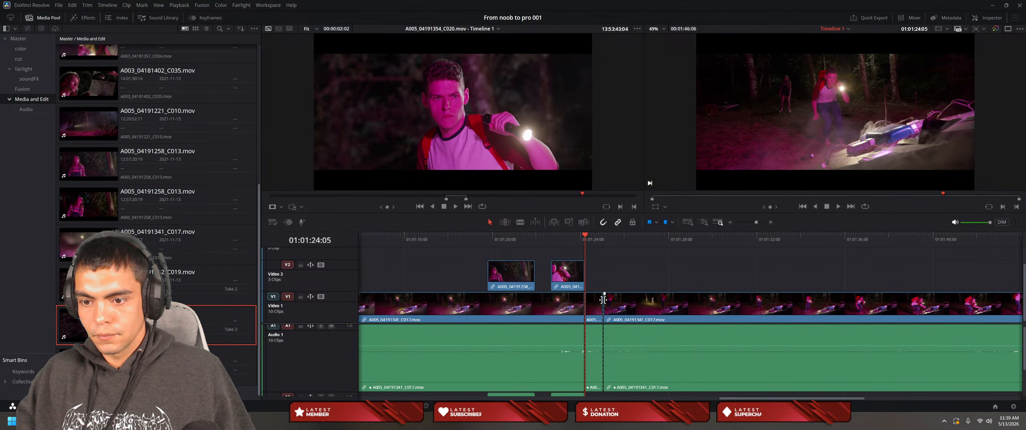
left_click(590, 309)
key("Delete")
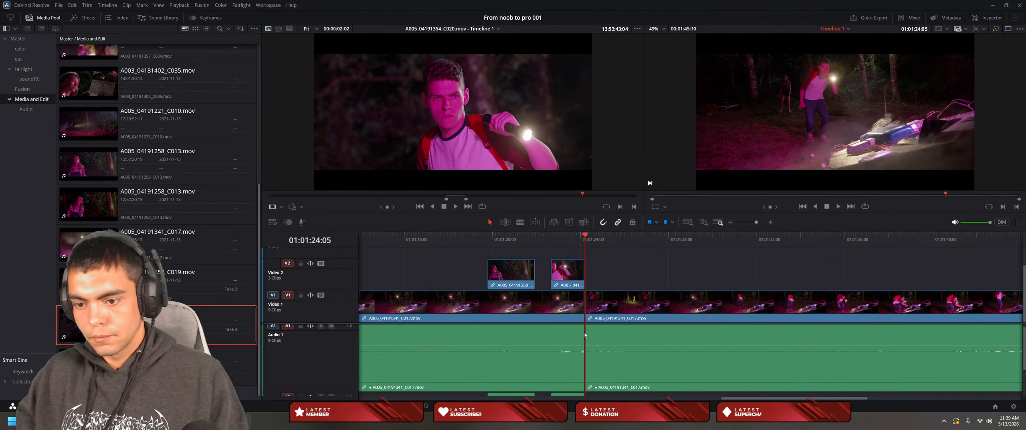
key("space")
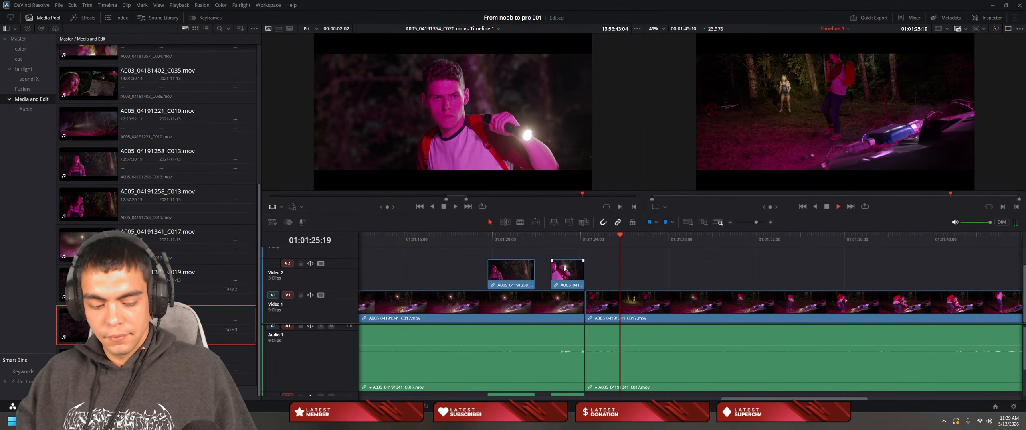
key("ctrl+z")
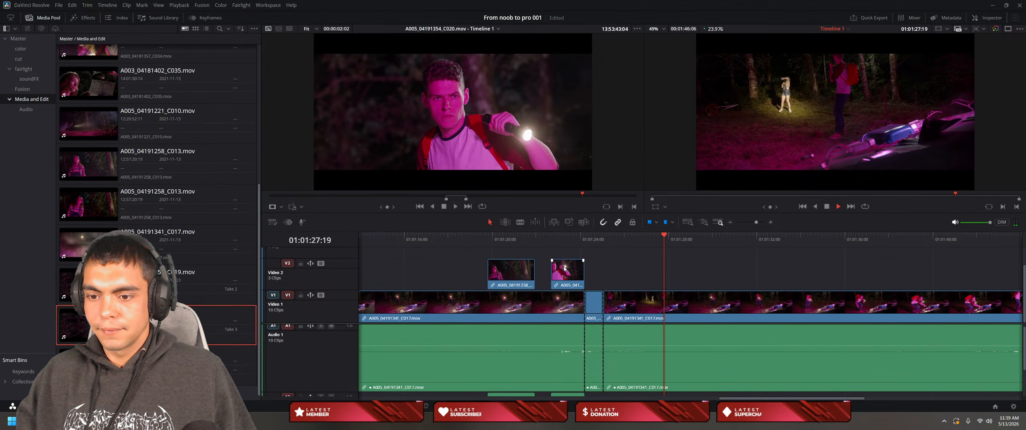
key("Delete")
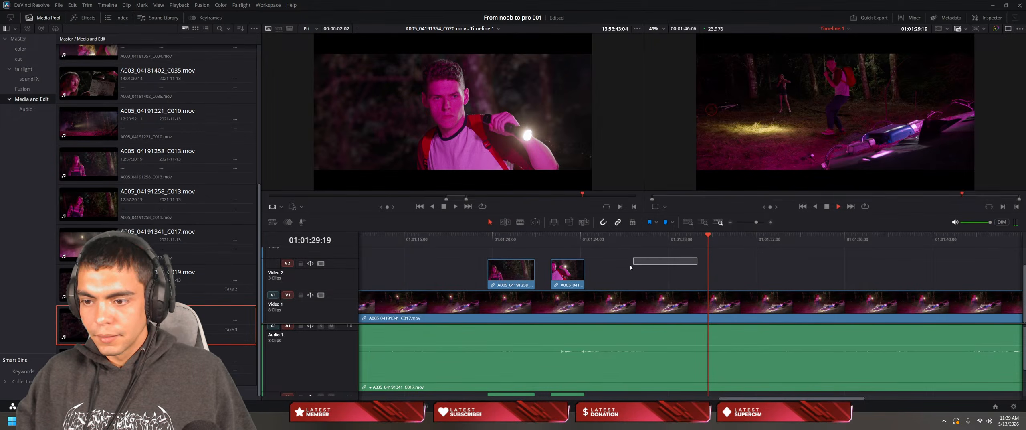
Step: Replay to 01:01:24:10, shift the second C020 clip on Video 2 later to end there, and play on to 01:01:31:12
key("space")
left_click_drag(714, 239, 551, 239)
key("space")
key("space")
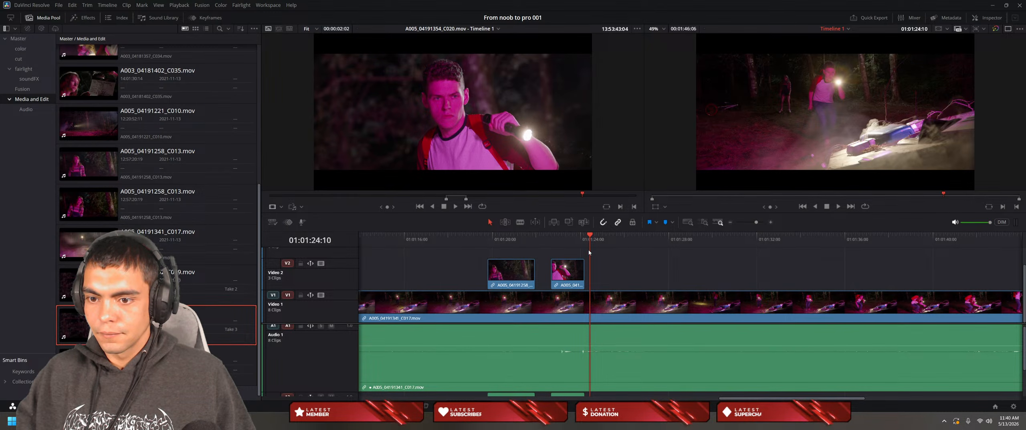
left_click_drag(568, 271, 572, 270)
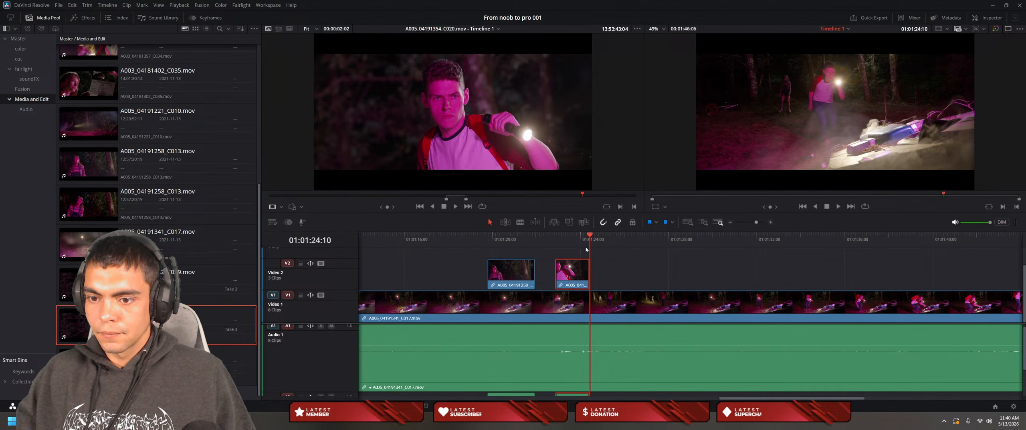
left_click_drag(588, 240, 549, 241)
key("space")
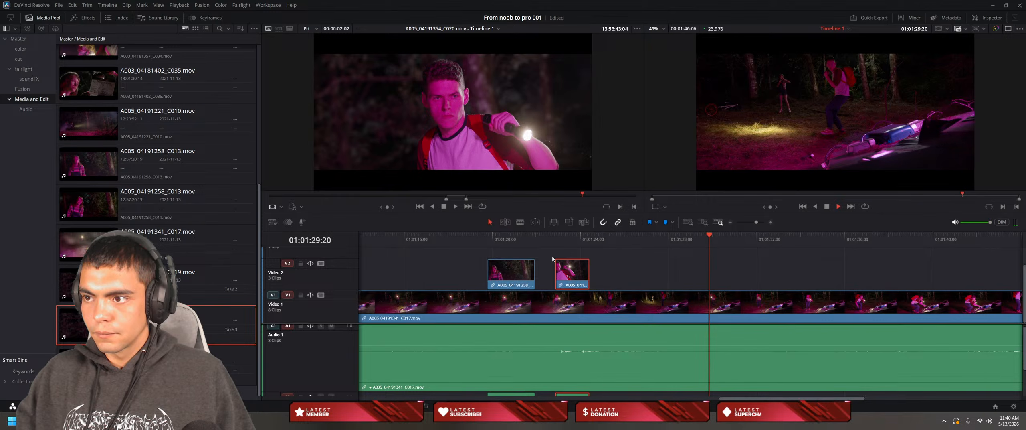
key("space")
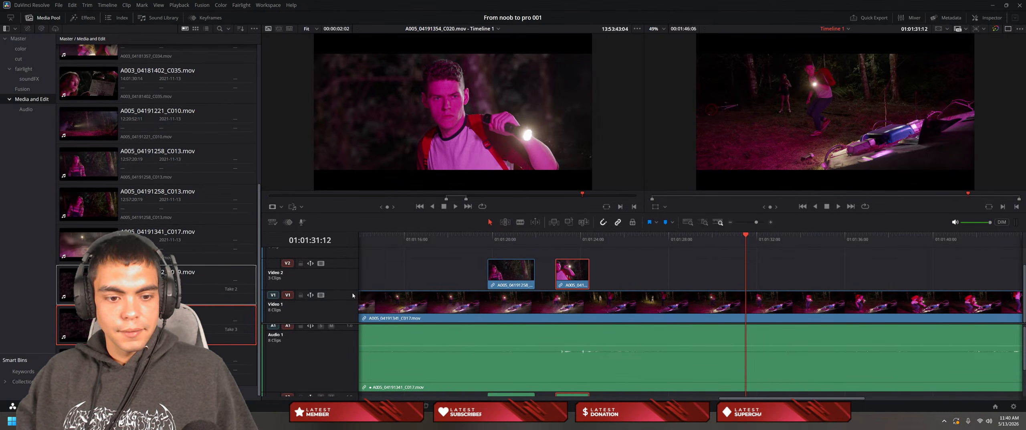
Step: Fit the whole timeline in view and scrub the C017 clip back to 01:01:29:14
key("shift+z")
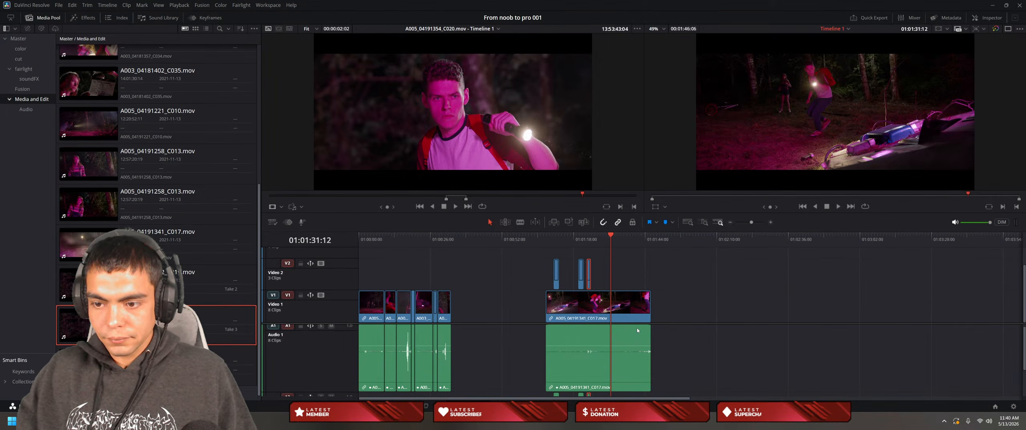
left_click_drag(508, 398, 543, 398)
left_click_drag(539, 270, 533, 296)
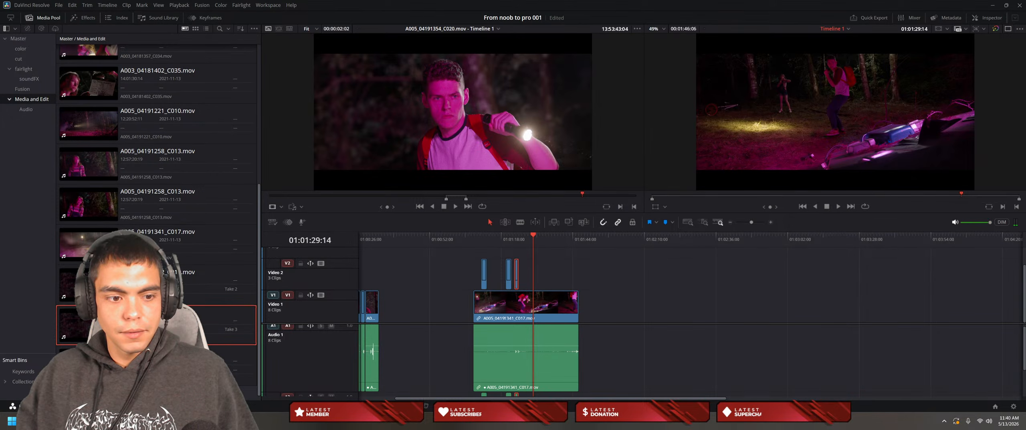
Step: Switch to the DaVinci Resolve course on YouTube and watch its demonstration of trim-editing the C013 clip between its neighbours
key("alt+Tab")
left_click(578, 189)
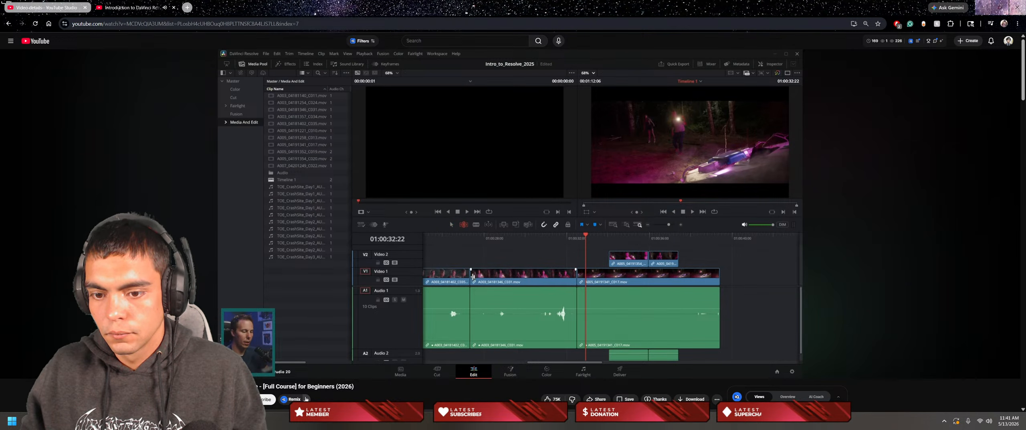
key("space")
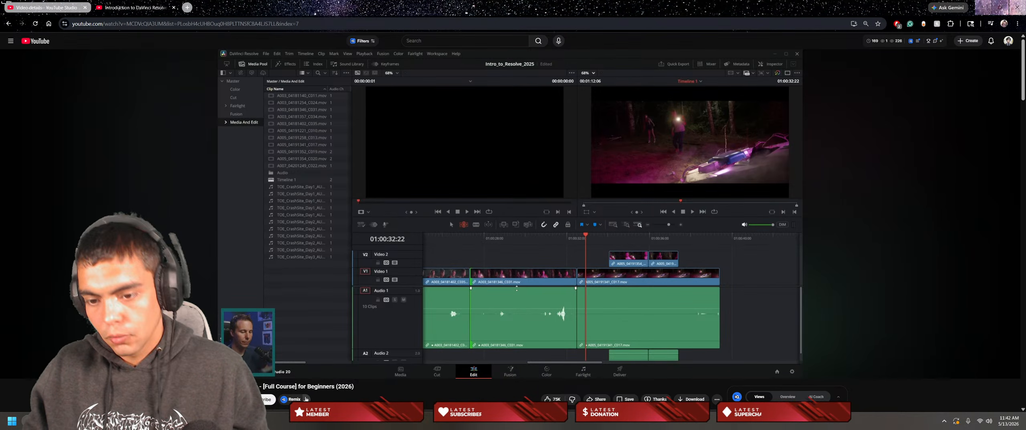
left_click(413, 249)
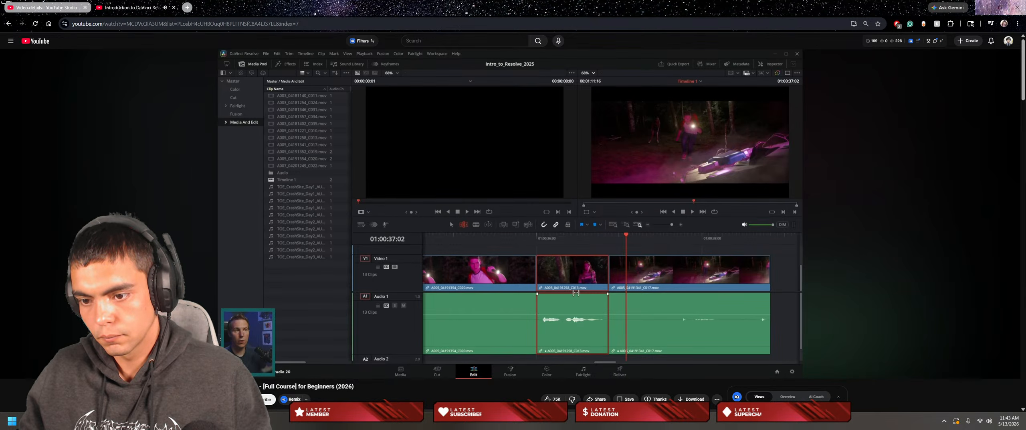
left_click(463, 245)
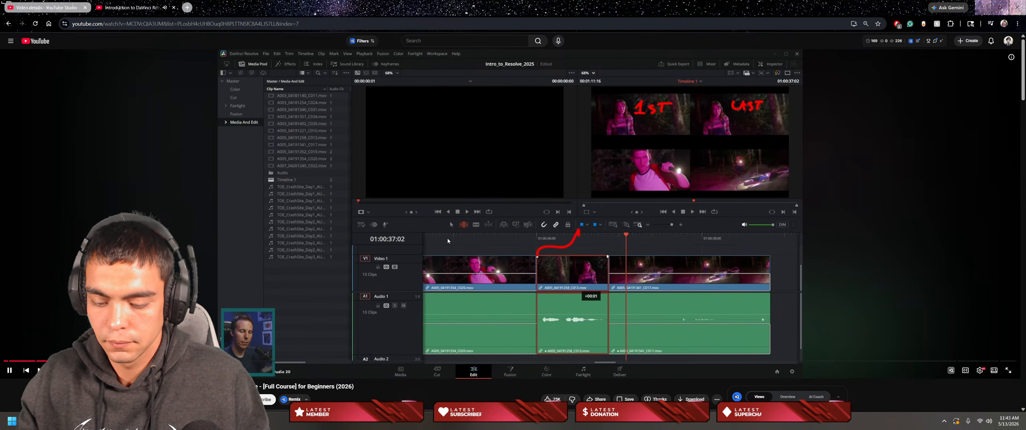
Step: Rewind the course video to rewatch the explanation of trim-editing the C013 clip
key("Left")
key("Left")
key("Left")
key("Left")
key("Left")
key("Left")
key("Left")
key("Left")
key("Left")
key("Left")
key("Left")
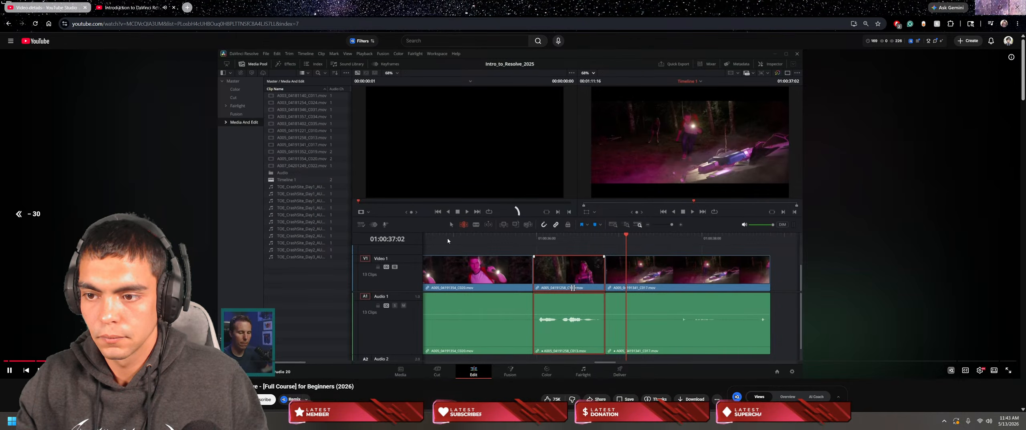
Step: Watch the course's breakdown of the four-frame trim view and the Selection and Trim Edit Mode shortcuts, pausing at each point
key("space")
key("space")
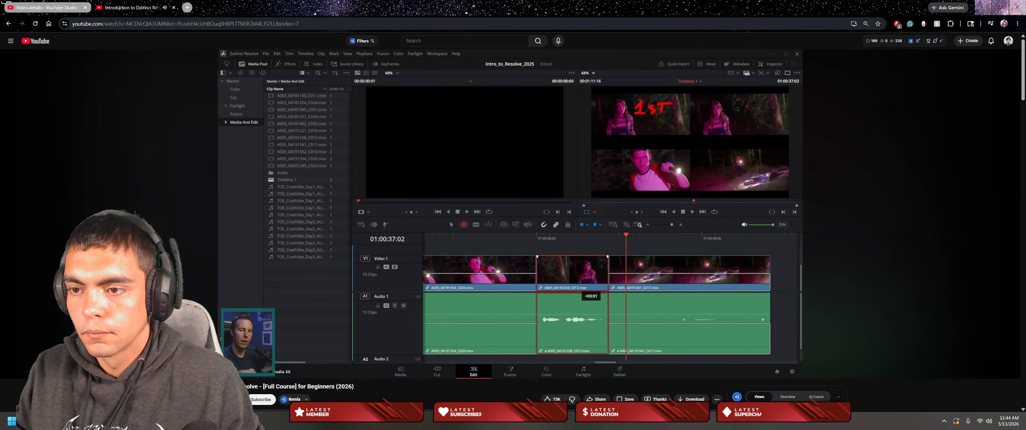
left_click(448, 240)
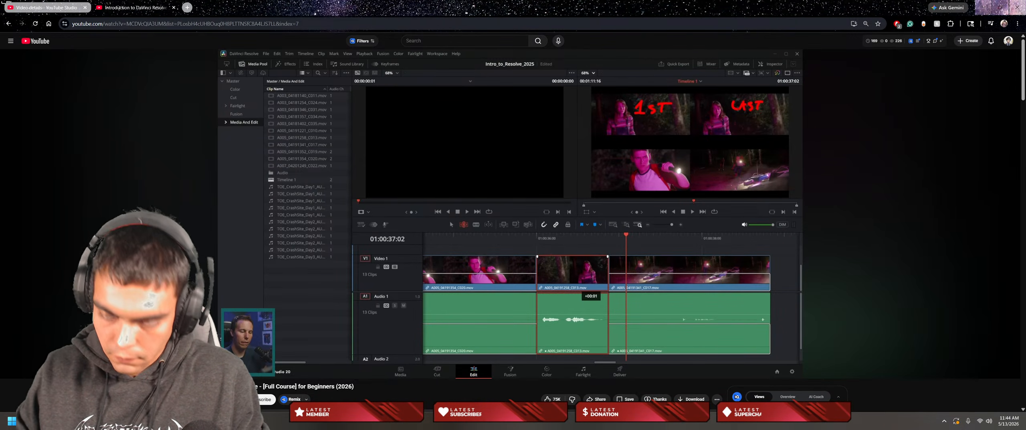
left_click(447, 238)
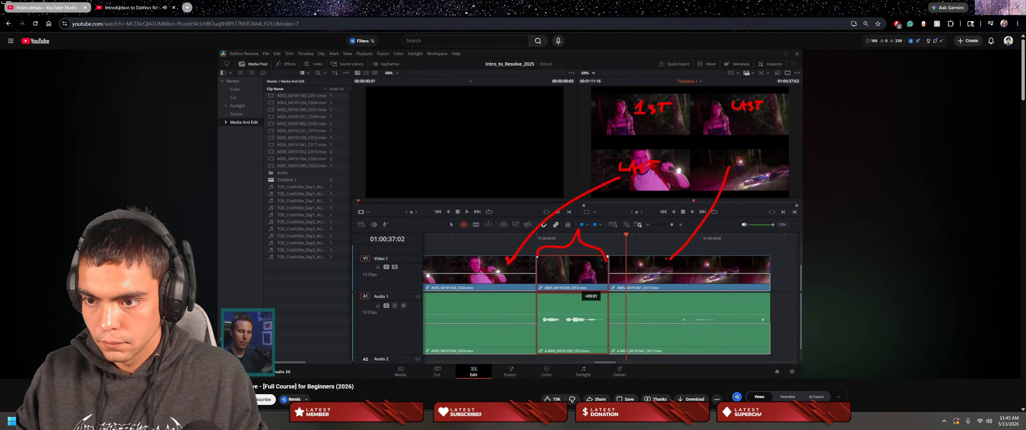
left_click(447, 239)
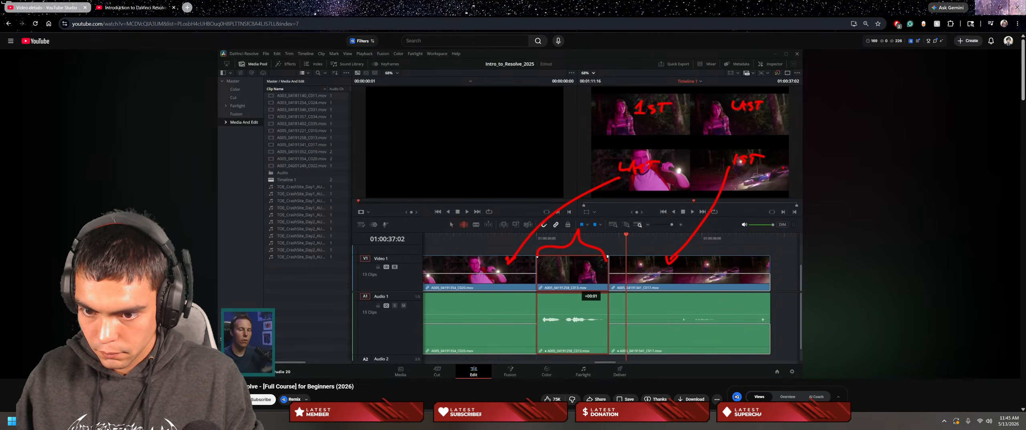
left_click(448, 240)
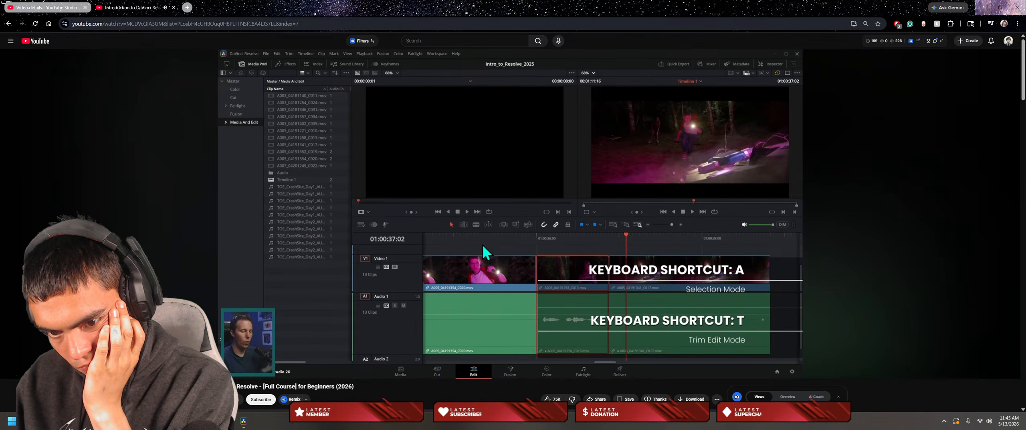
left_click(448, 240)
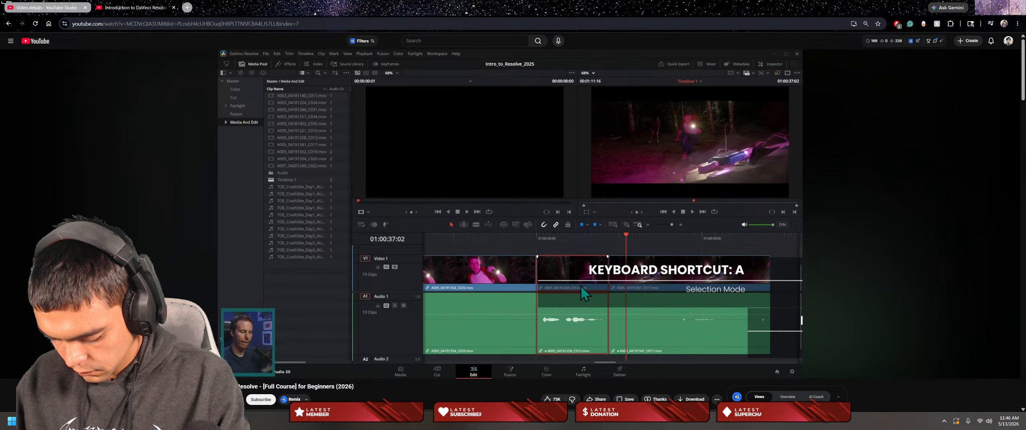
Step: Continue the course through its keyboard customization of the Toggle Slip/Slide Mode command, pausing to study the shortcut assignment
left_click(448, 240)
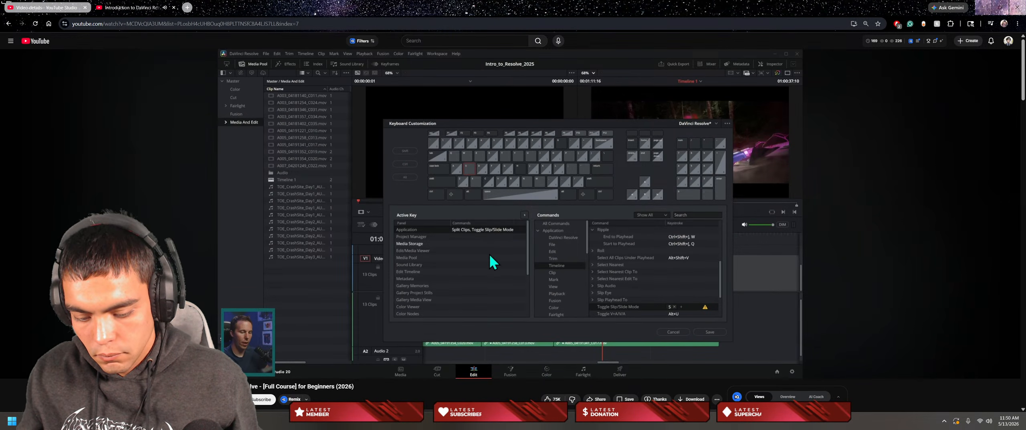
left_click(448, 238)
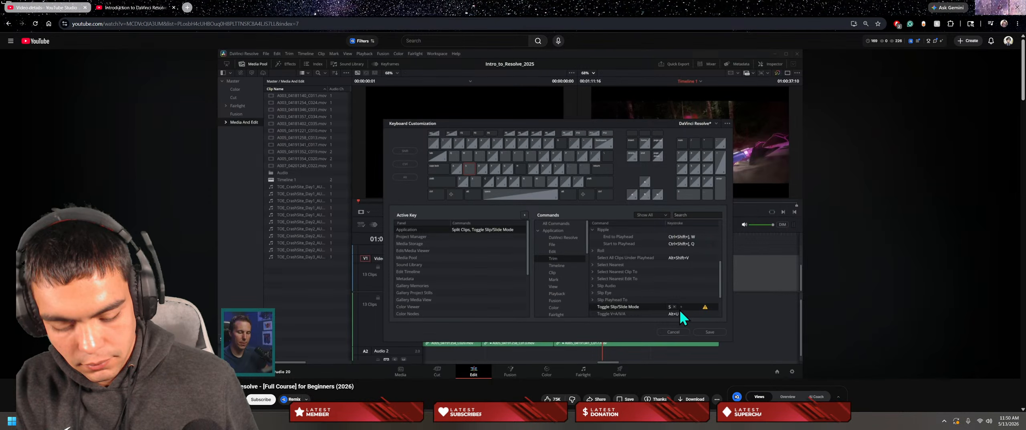
key("space")
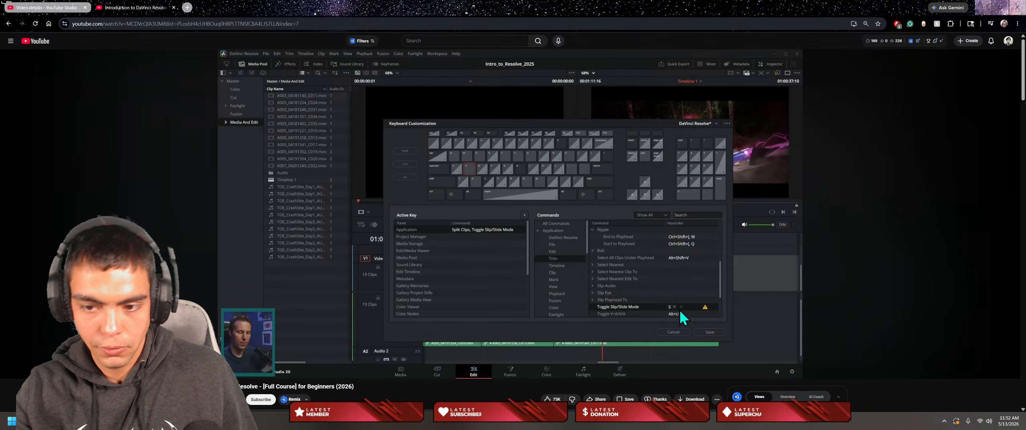
mouse_move(594, 182)
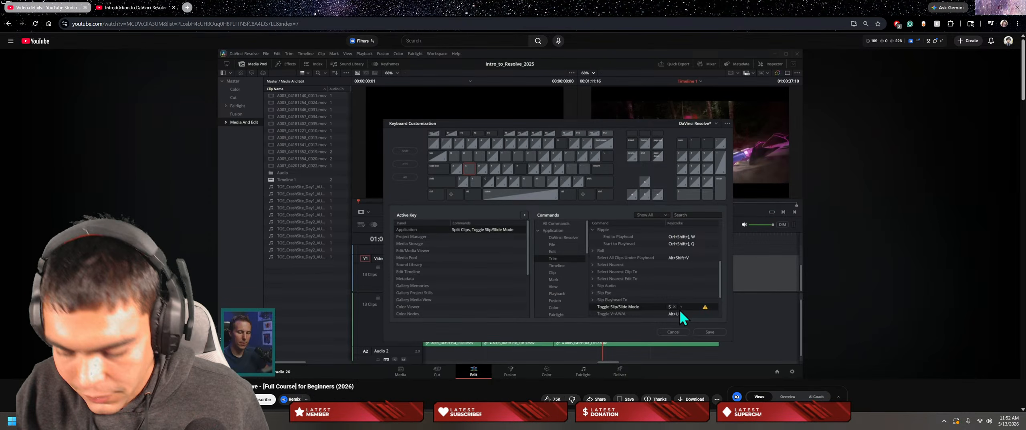
key("Right")
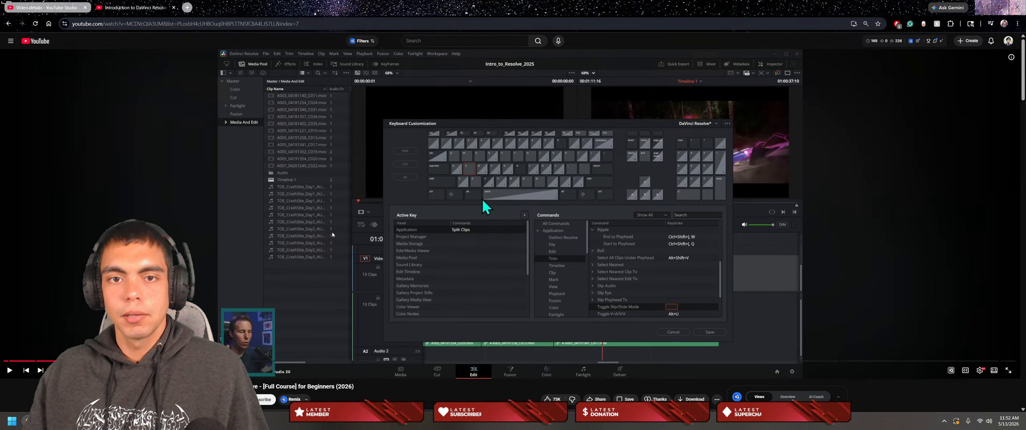
left_click(501, 243)
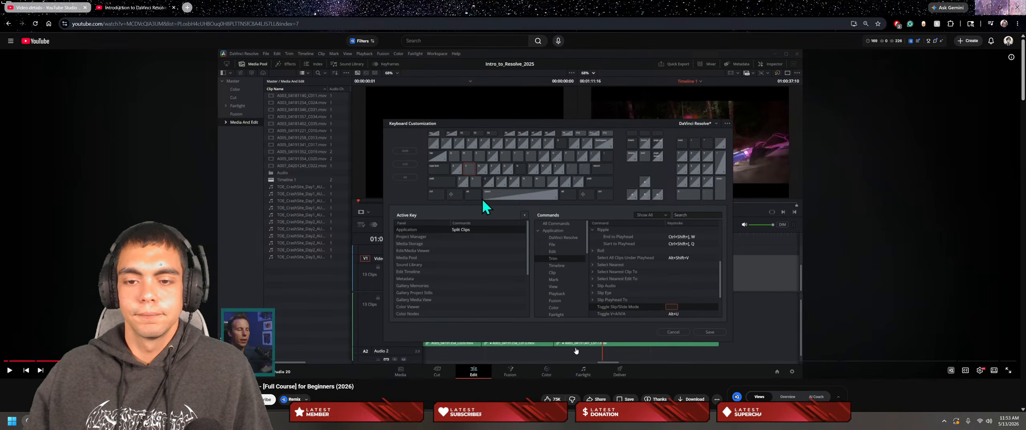
Step: Switch to OBS with the course video paused
key("alt+Tab")
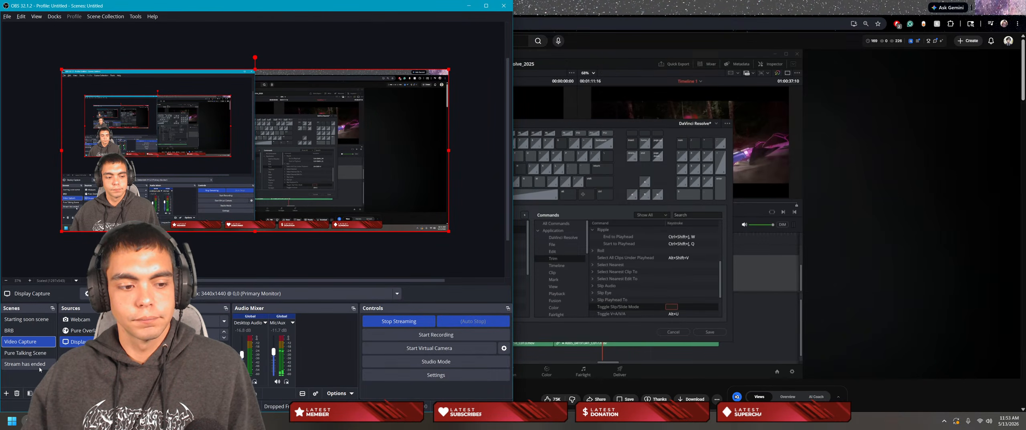